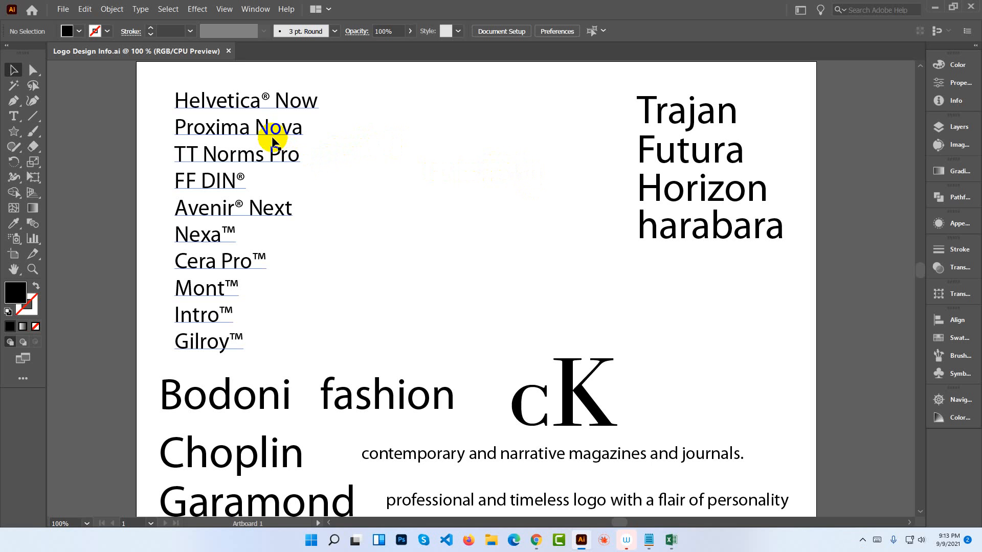
{"action": "left_click_drag", "start_coordinate": [259, 126], "coordinate": [259, 128]}
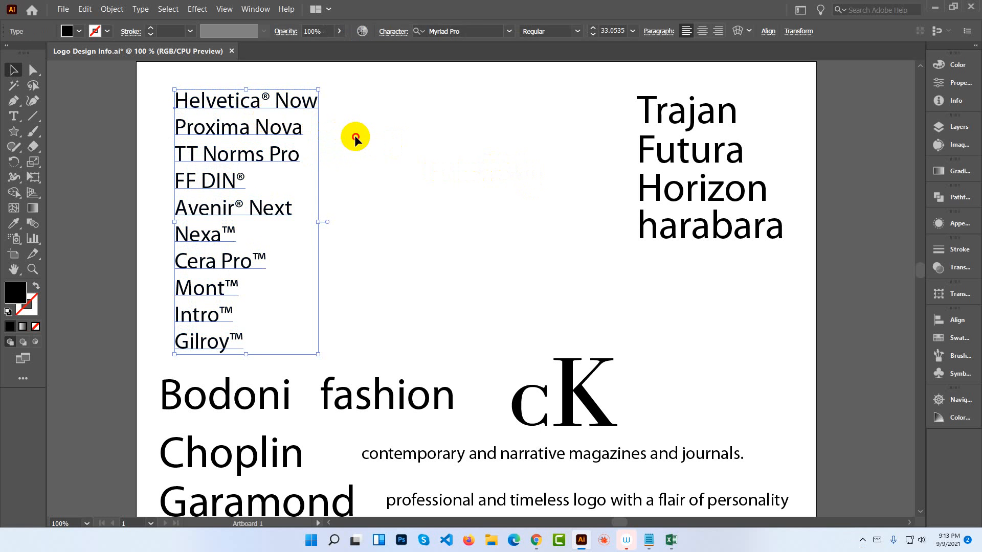
{"action": "left_click", "coordinate": [354, 153]}
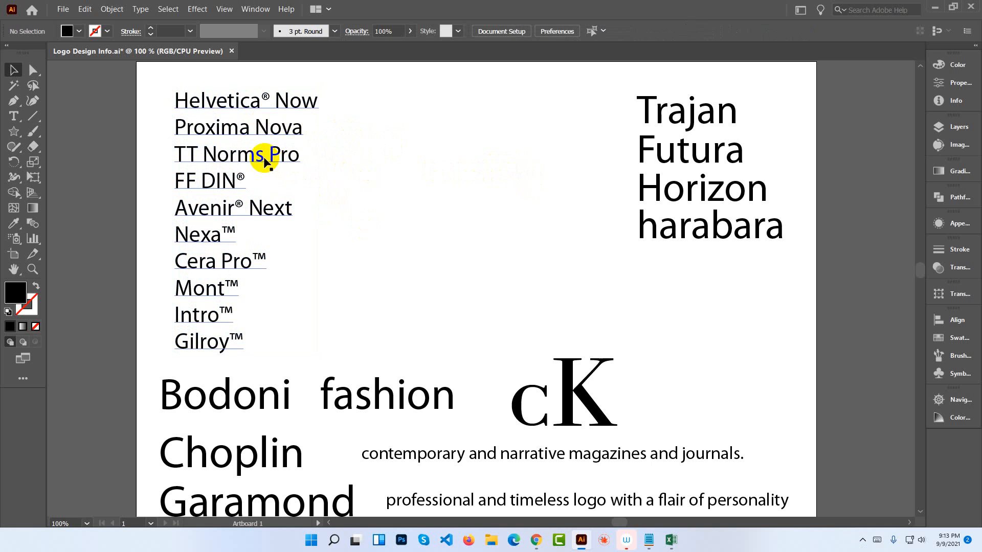
{"action": "left_click", "coordinate": [247, 134]}
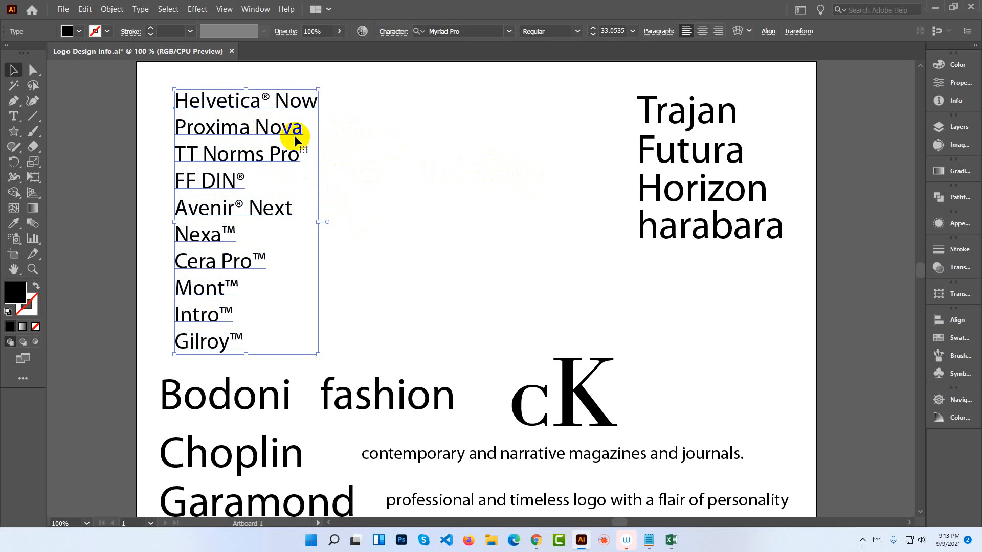
{"action": "left_click", "coordinate": [333, 142]}
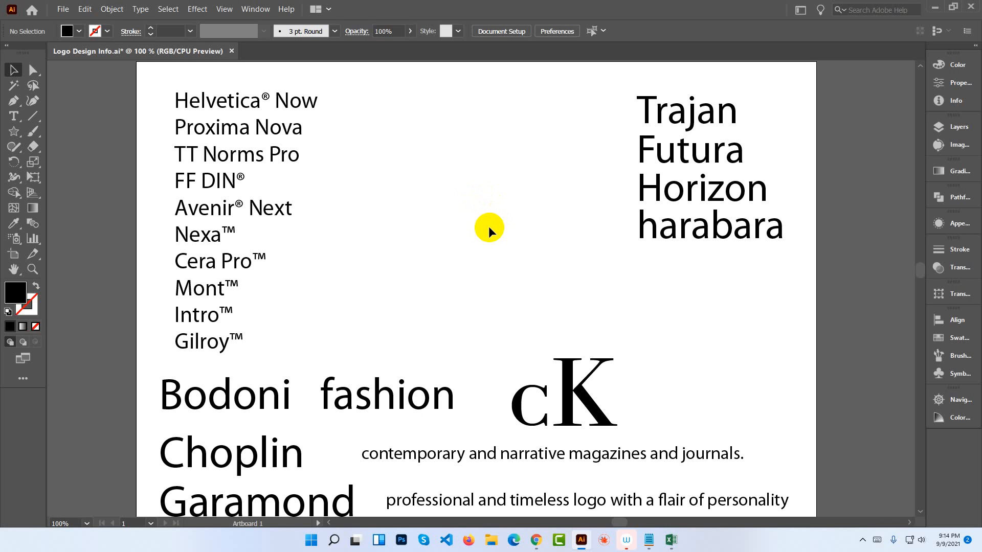
Move the font list running from Helvetica Now to Gilroy slightly up and to the left on the artboard.
{"action": "left_click", "coordinate": [280, 106]}
{"action": "left_click_drag", "start_coordinate": [280, 106], "coordinate": [275, 102]}
{"action": "left_click", "coordinate": [354, 129]}
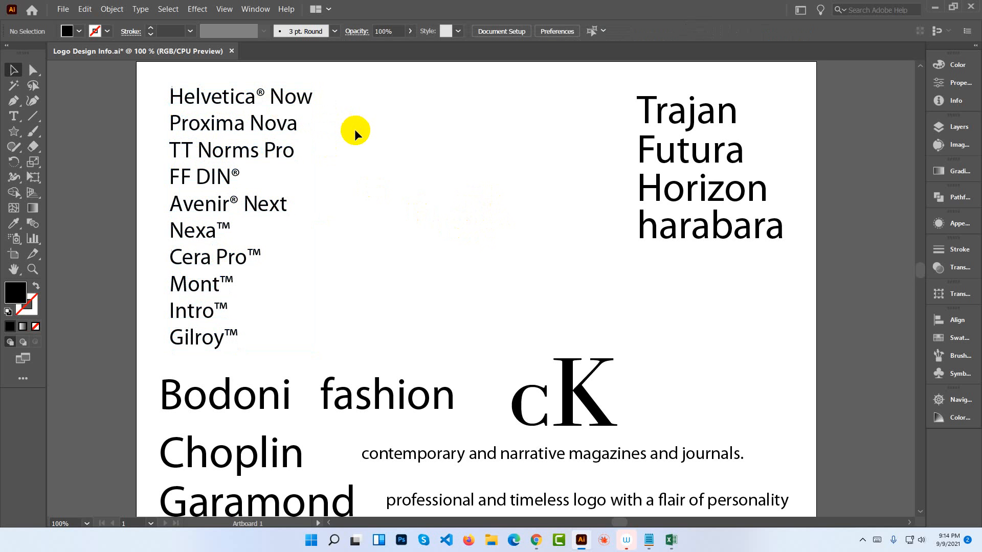
Examine the two groups of font names, Helvetica Now through Gilroy and Trajan through harabara.
{"action": "left_click", "coordinate": [298, 102]}
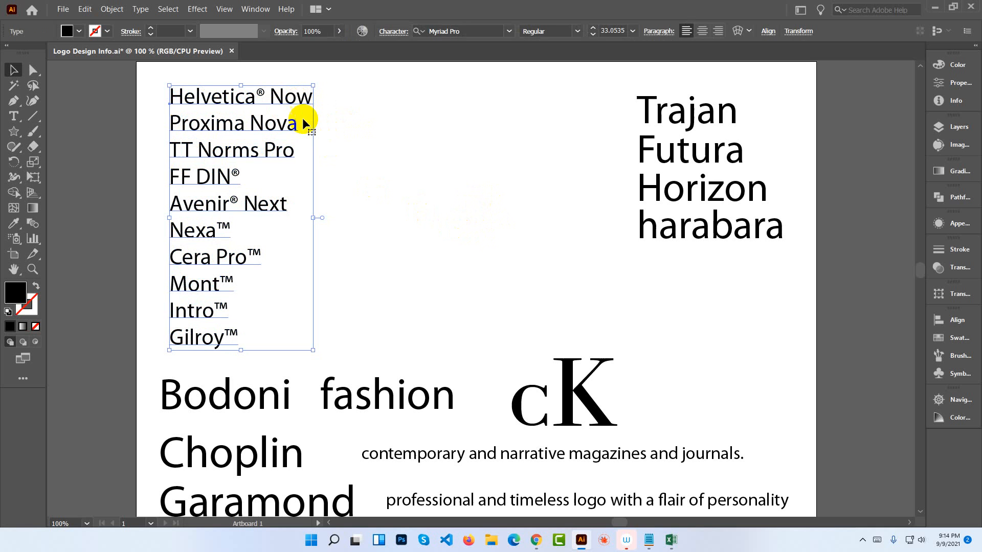
{"action": "left_click", "coordinate": [342, 110]}
{"action": "left_click", "coordinate": [251, 102]}
{"action": "left_click", "coordinate": [367, 127]}
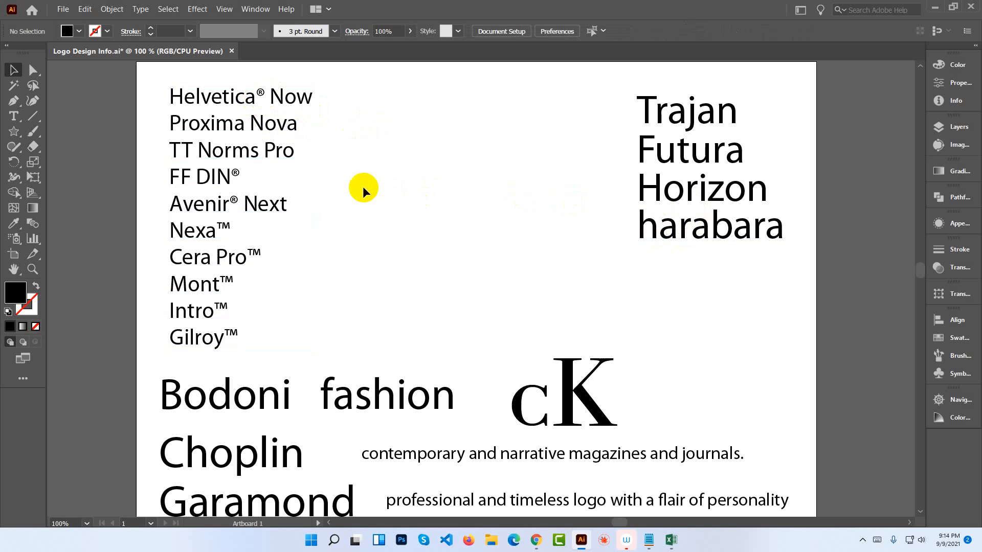
{"action": "left_click", "coordinate": [265, 156]}
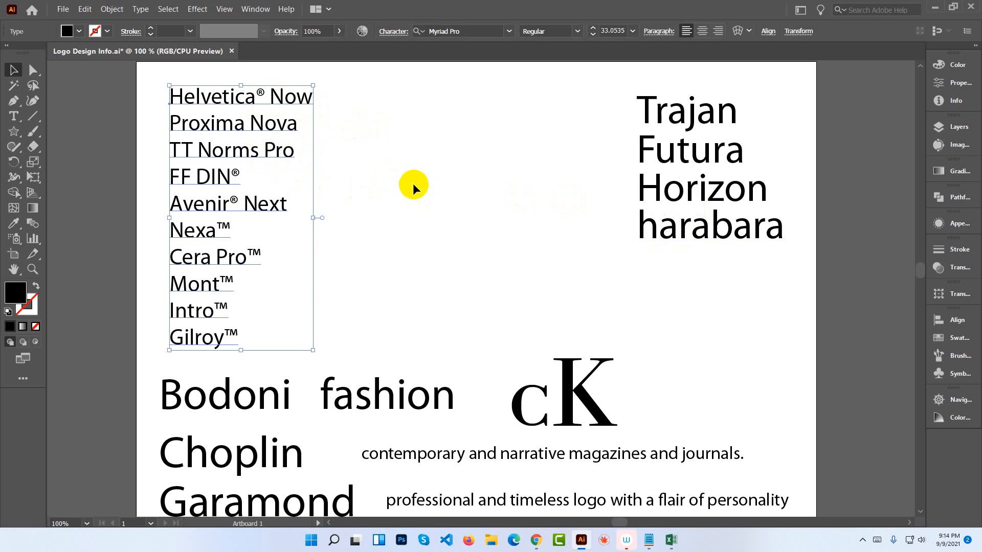
{"action": "left_click", "coordinate": [346, 204]}
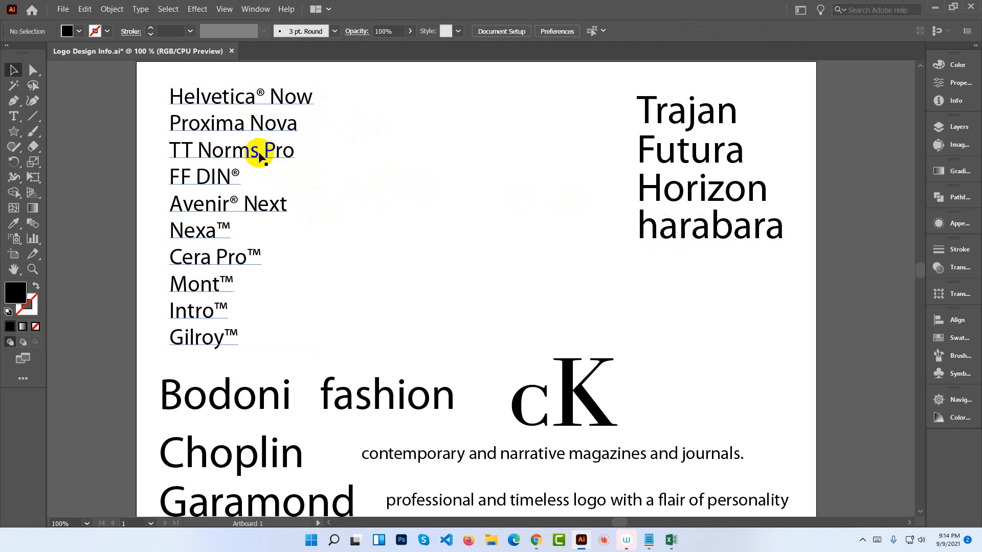
{"action": "left_click", "coordinate": [707, 161]}
{"action": "left_click", "coordinate": [503, 161]}
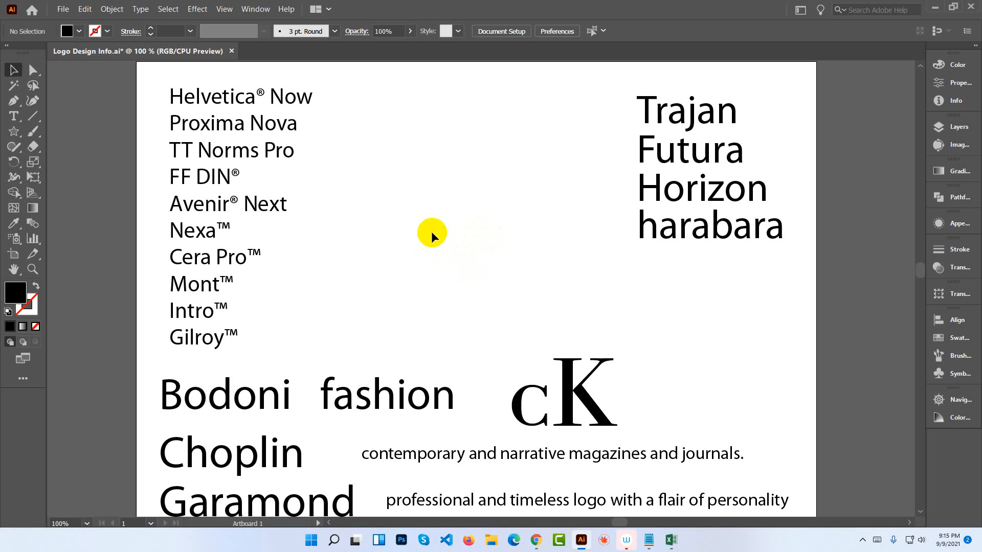
{"action": "left_click", "coordinate": [266, 151]}
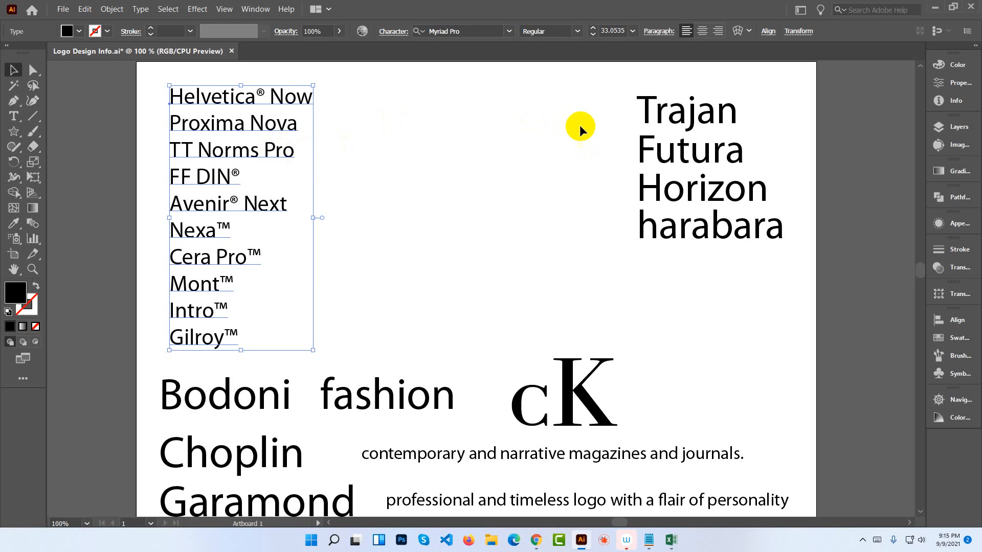
{"action": "left_click_drag", "start_coordinate": [585, 95], "coordinate": [692, 239]}
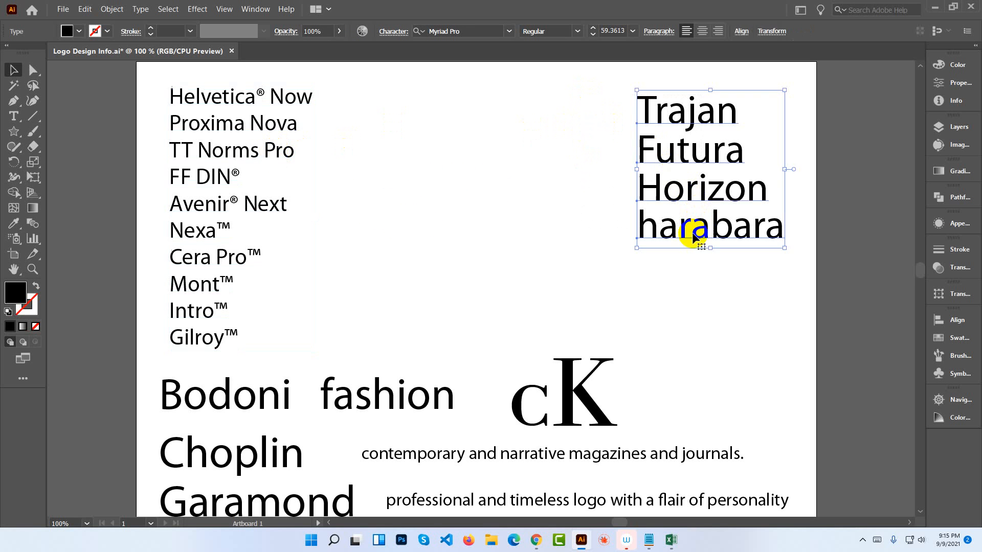
{"action": "left_click", "coordinate": [543, 278]}
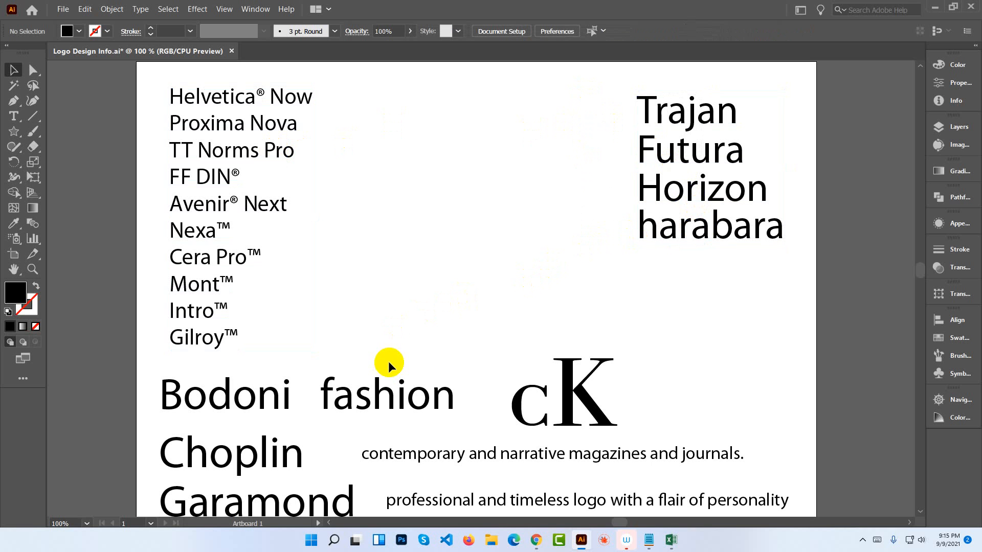
{"action": "left_click", "coordinate": [260, 381]}
{"action": "left_click", "coordinate": [321, 337]}
{"action": "left_click_drag", "start_coordinate": [140, 93], "coordinate": [757, 339]}
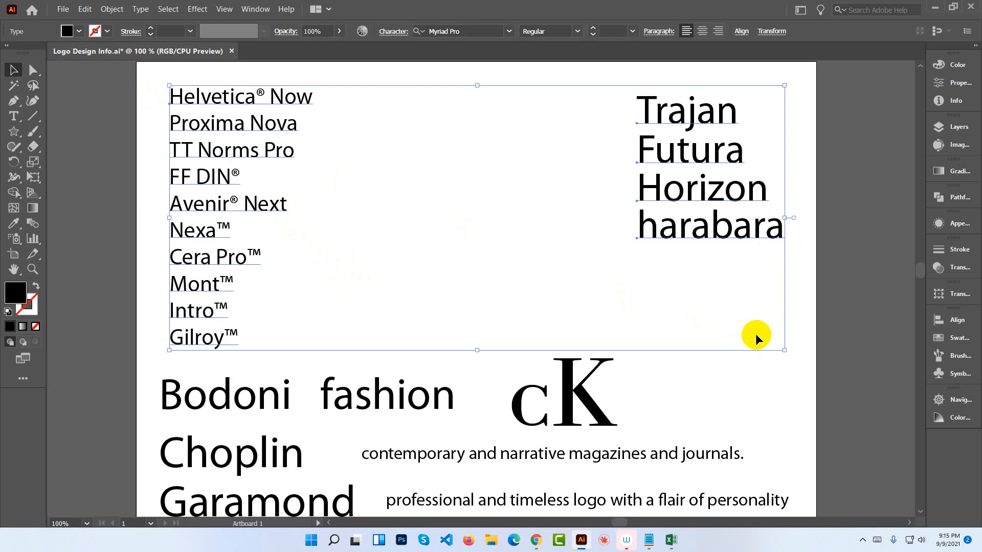
{"action": "left_click", "coordinate": [669, 321]}
{"action": "left_click_drag", "start_coordinate": [148, 88], "coordinate": [736, 325]}
{"action": "left_click", "coordinate": [711, 372]}
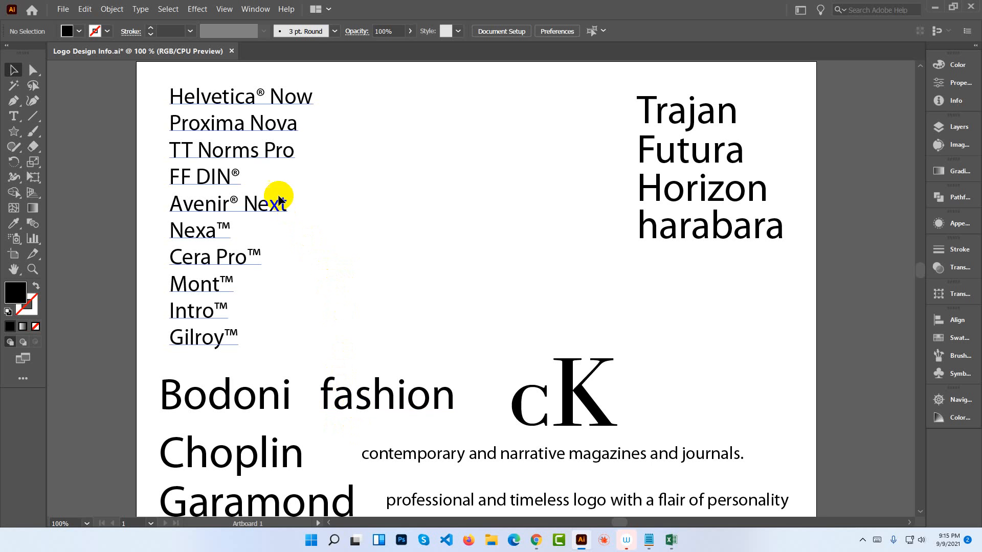
{"action": "left_click", "coordinate": [232, 100]}
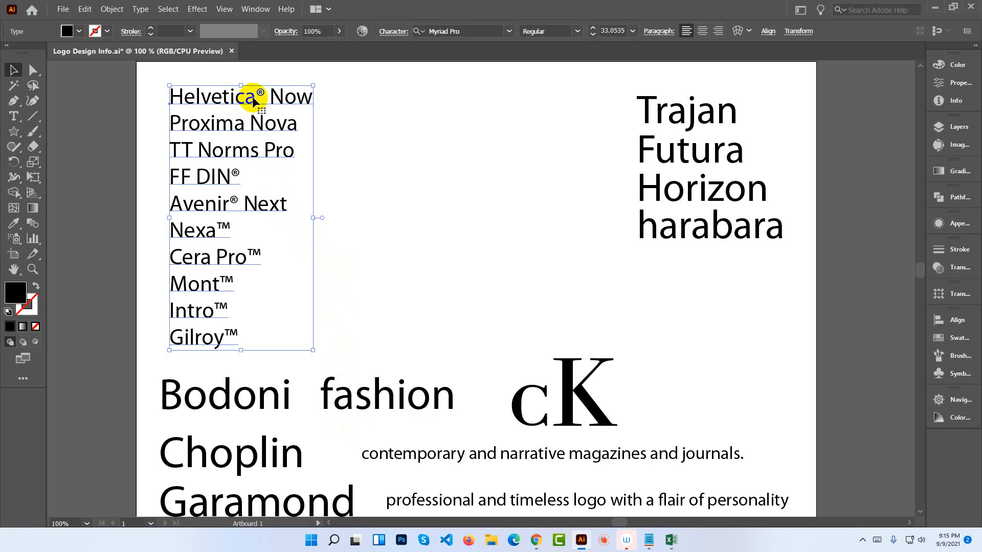
{"action": "double_click", "coordinate": [253, 100]}
{"action": "triple_click", "coordinate": [253, 99]}
{"action": "left_click", "coordinate": [254, 97]}
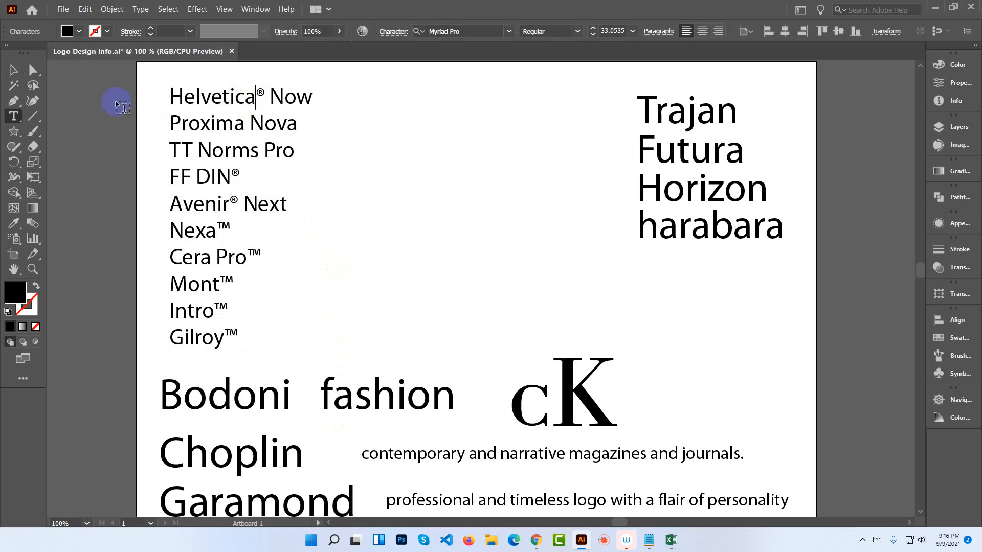
{"action": "left_click", "coordinate": [14, 70]}
{"action": "left_click", "coordinate": [384, 148]}
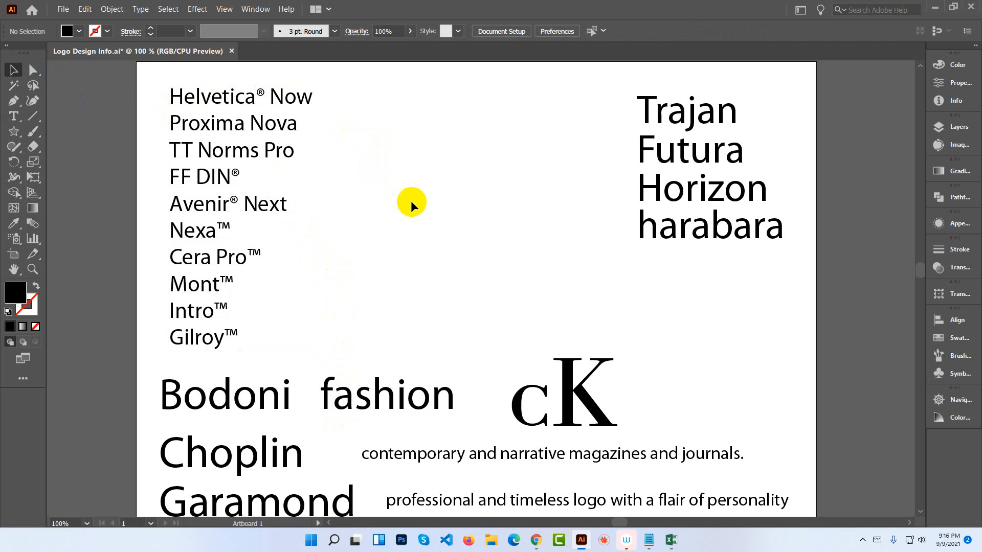
Capitalise the first letter of the harabara font name so that it reads Harabara.
{"action": "left_click", "coordinate": [652, 233]}
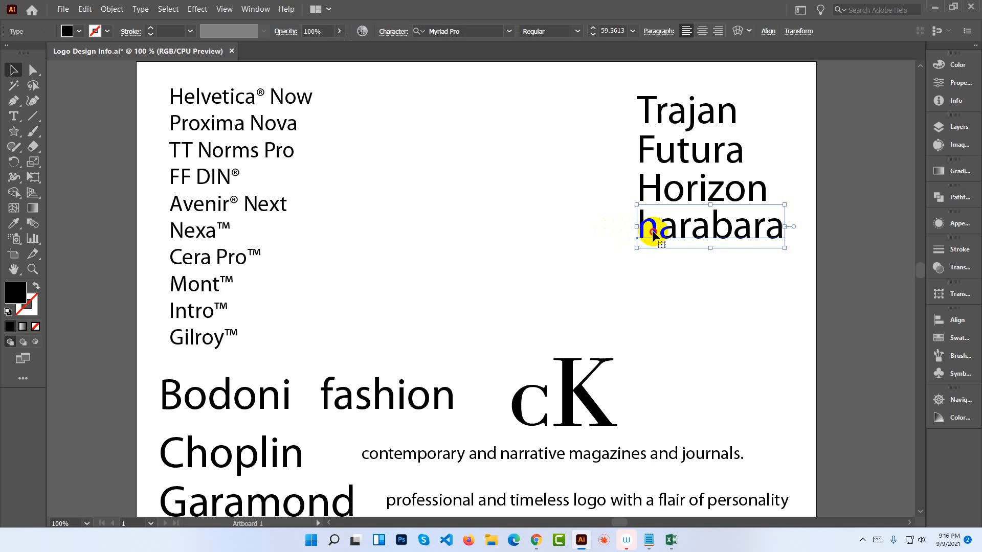
{"action": "left_click_drag", "start_coordinate": [654, 234], "coordinate": [657, 233]}
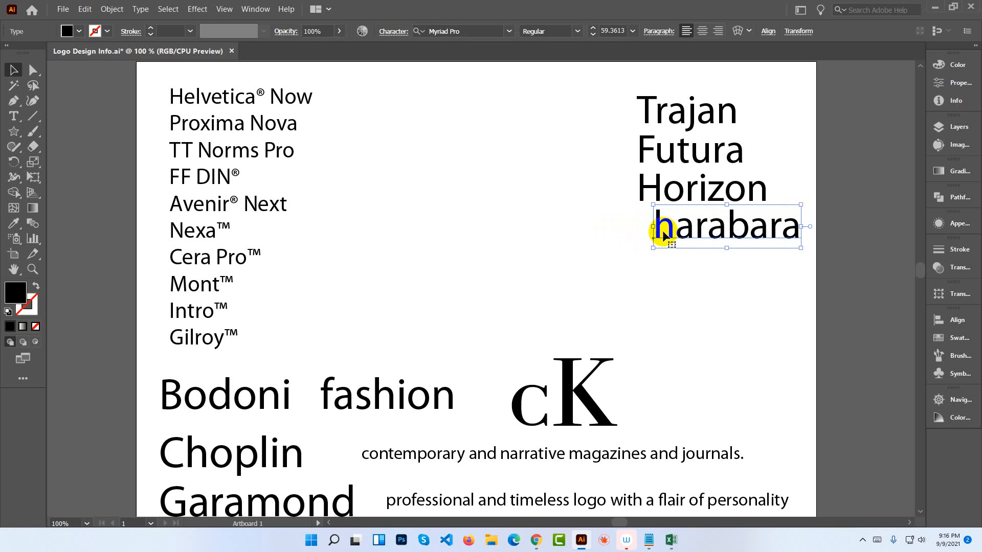
{"action": "double_click", "coordinate": [667, 230]}
{"action": "double_click", "coordinate": [671, 231]}
{"action": "left_click", "coordinate": [671, 231]}
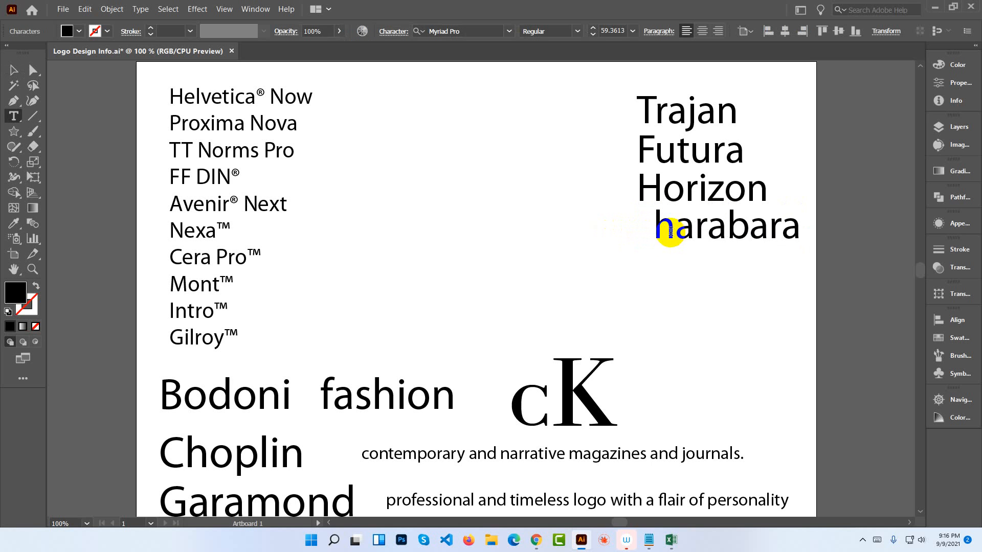
{"action": "double_click", "coordinate": [671, 231]}
{"action": "left_click", "coordinate": [672, 231]}
{"action": "left_click_drag", "start_coordinate": [668, 230], "coordinate": [633, 231]}
{"action": "type", "text": "H"}
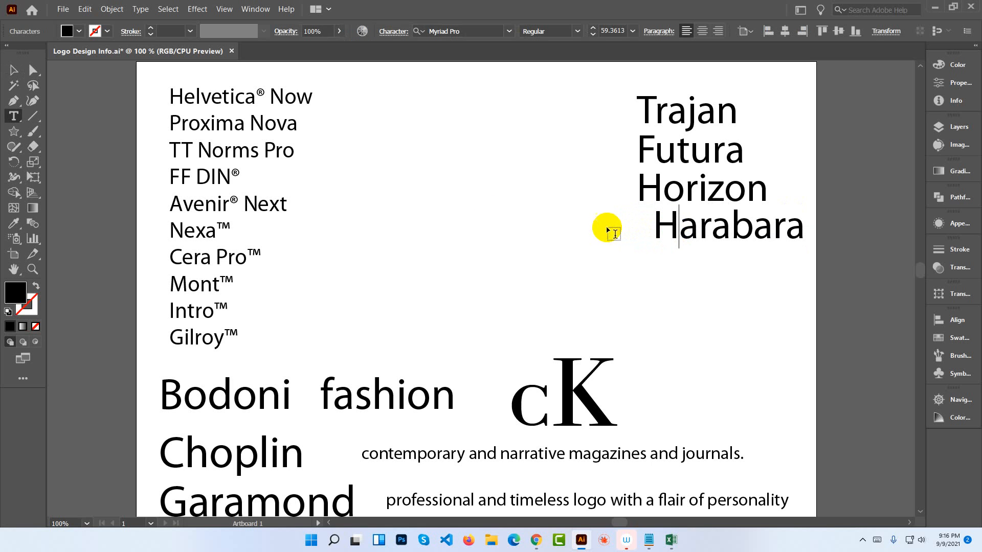
{"action": "left_click", "coordinate": [14, 70]}
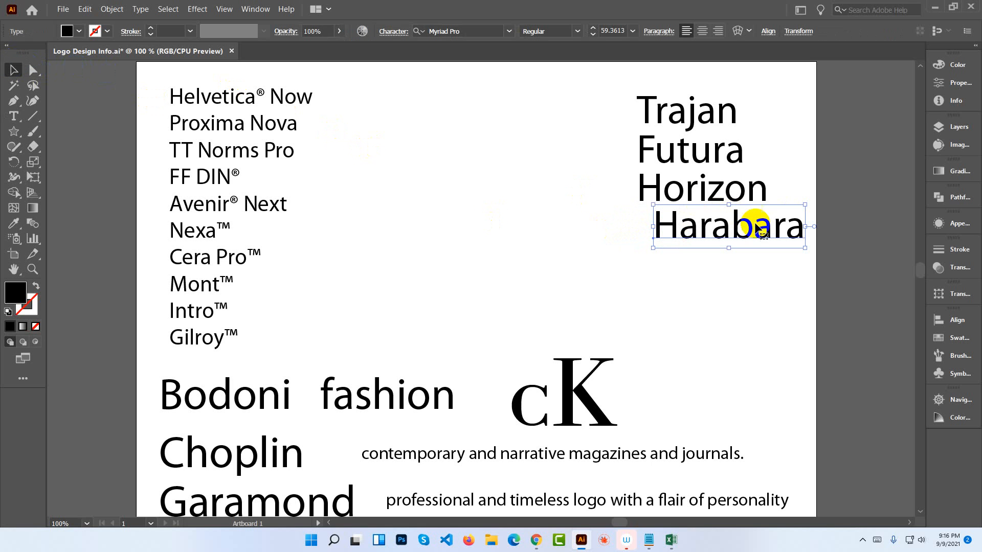
Align the Harabara text flush left with the names above it and lower it slightly to leave more space below Horizon.
{"action": "left_click_drag", "start_coordinate": [755, 231], "coordinate": [739, 234]}
{"action": "left_click", "coordinate": [731, 261]}
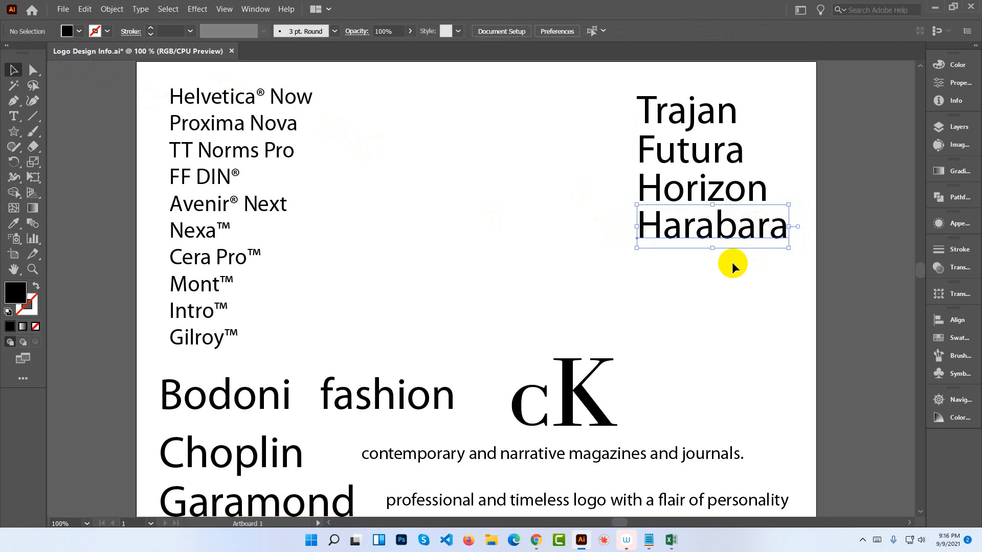
{"action": "left_click", "coordinate": [714, 237]}
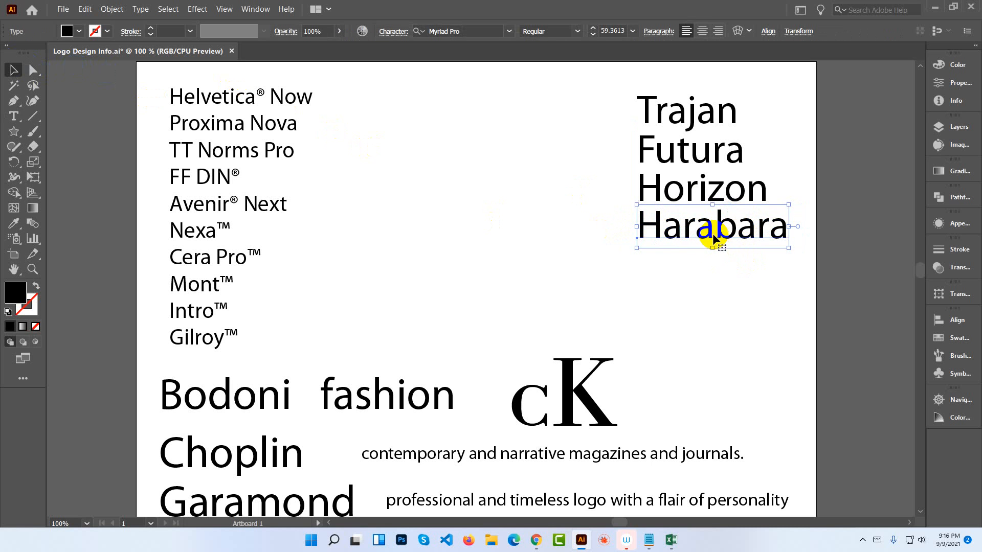
{"action": "left_click", "coordinate": [565, 249]}
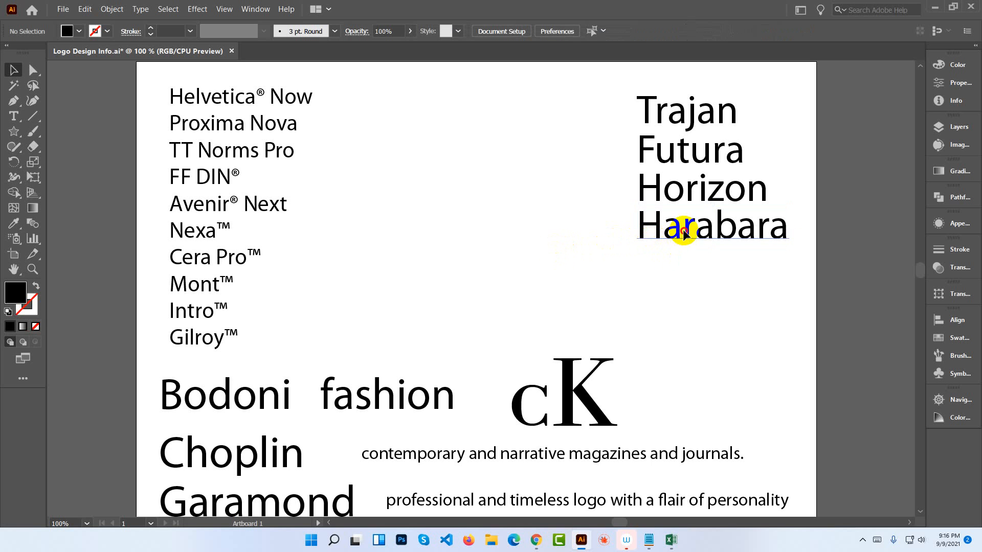
{"action": "left_click_drag", "start_coordinate": [681, 229], "coordinate": [683, 237]}
{"action": "left_click", "coordinate": [686, 263]}
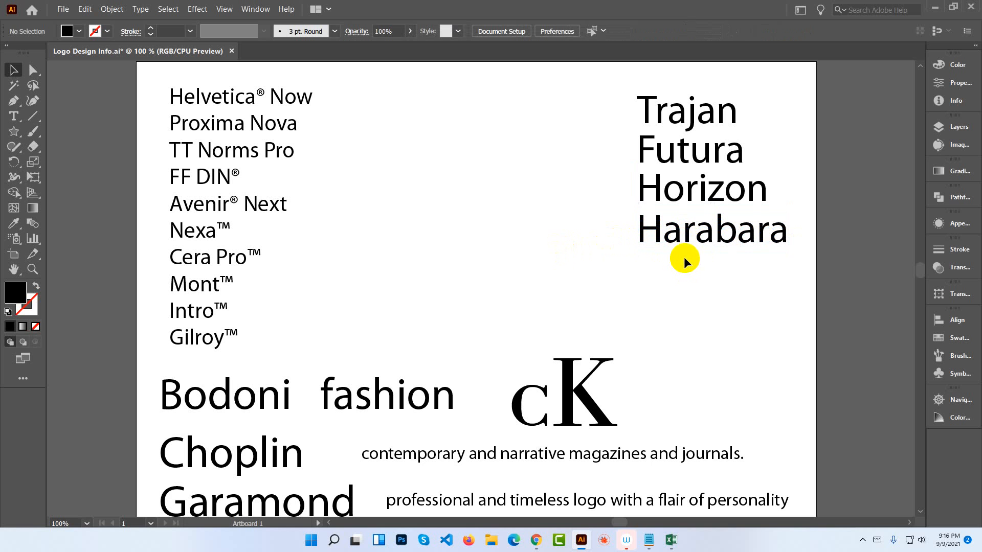
{"action": "left_click", "coordinate": [705, 236]}
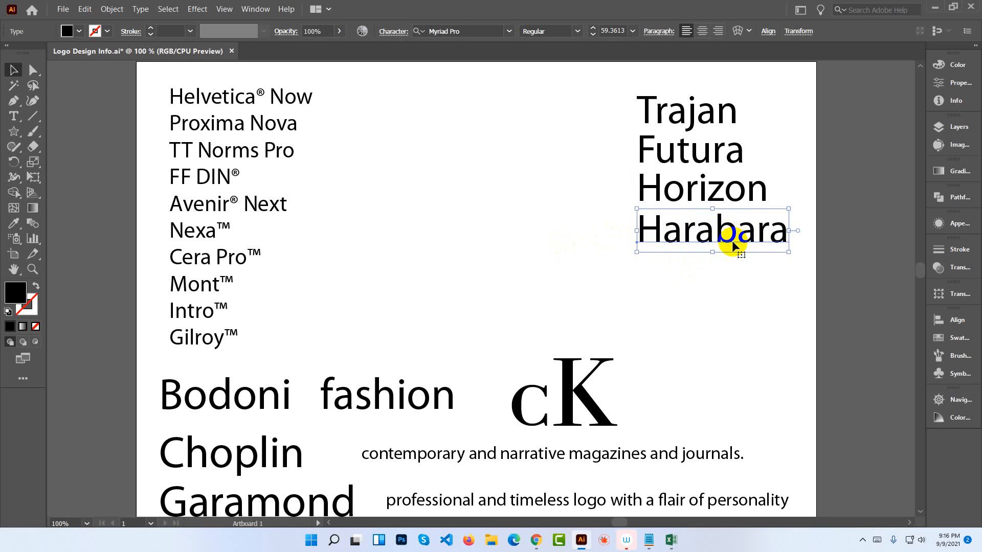
{"action": "left_click", "coordinate": [716, 302]}
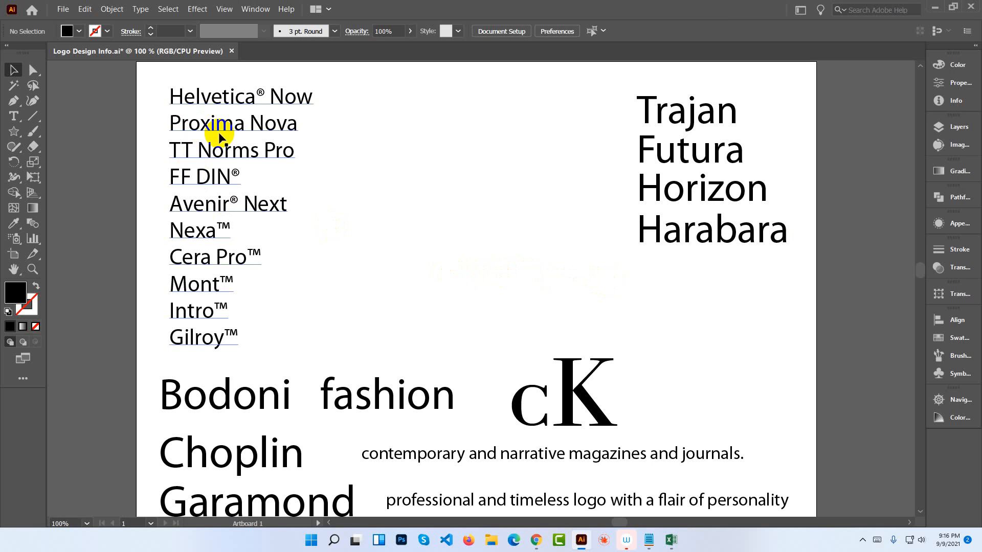
Examine the two upper font lists and the Bodoni entry with the font descriptions further down the artboard.
{"action": "left_click", "coordinate": [250, 100]}
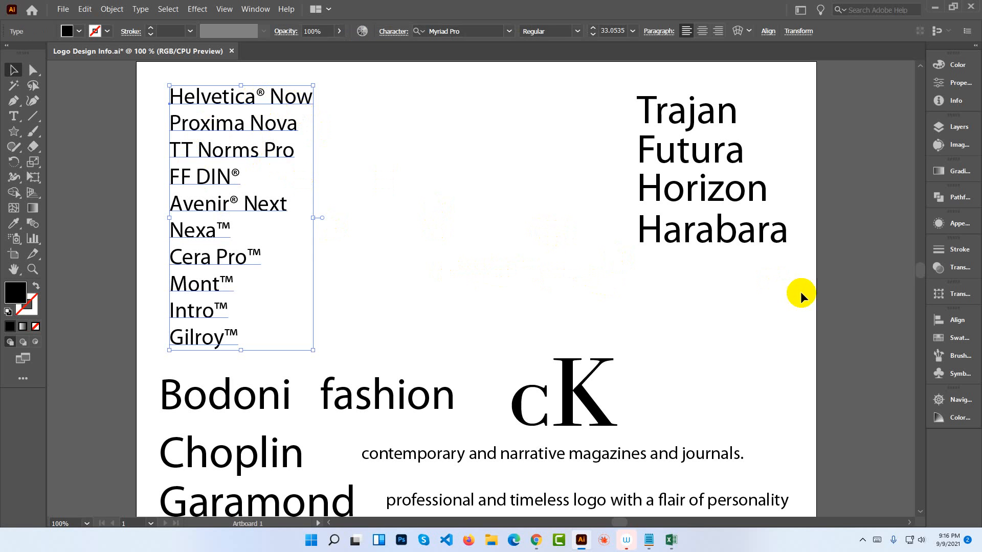
{"action": "left_click_drag", "start_coordinate": [769, 295], "coordinate": [188, 103]}
{"action": "left_click", "coordinate": [374, 173]}
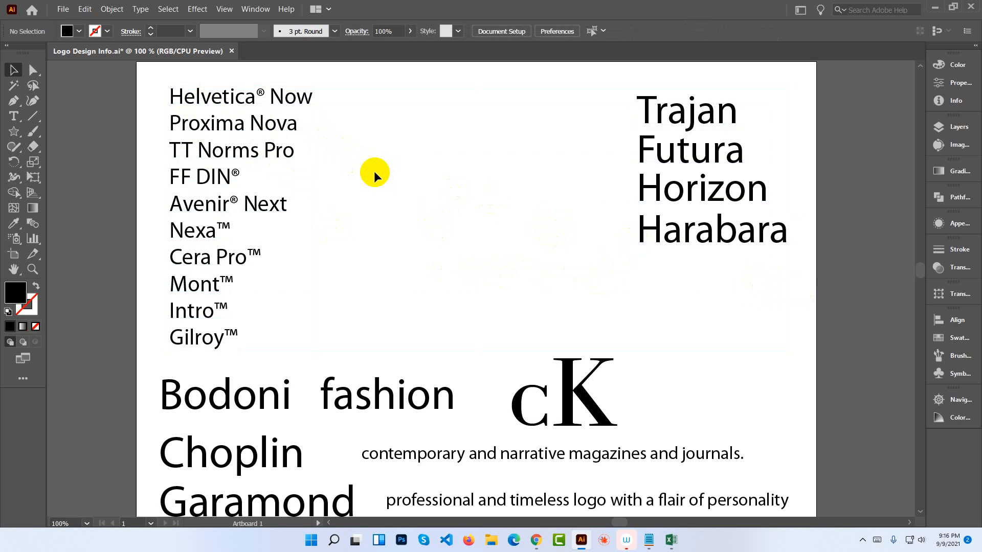
{"action": "left_click_drag", "start_coordinate": [400, 279], "coordinate": [374, 112]}
{"action": "left_click_drag", "start_coordinate": [412, 164], "coordinate": [421, 133]}
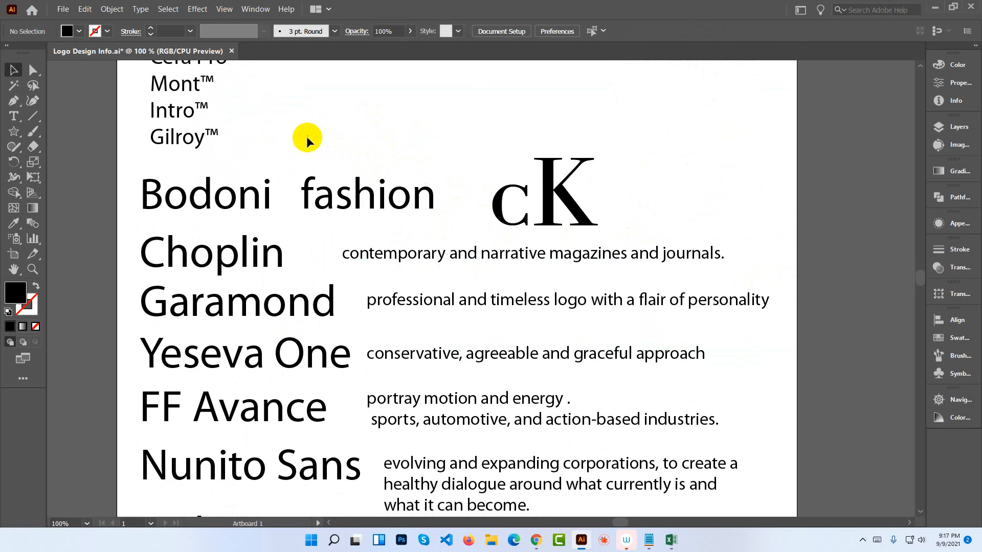
{"action": "left_click_drag", "start_coordinate": [316, 139], "coordinate": [318, 129]}
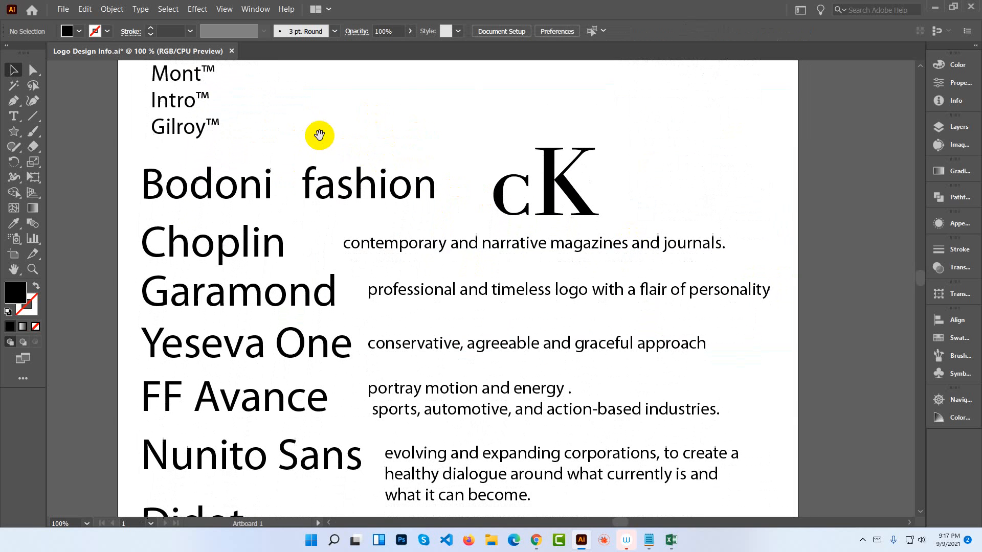
{"action": "left_click", "coordinate": [243, 187]}
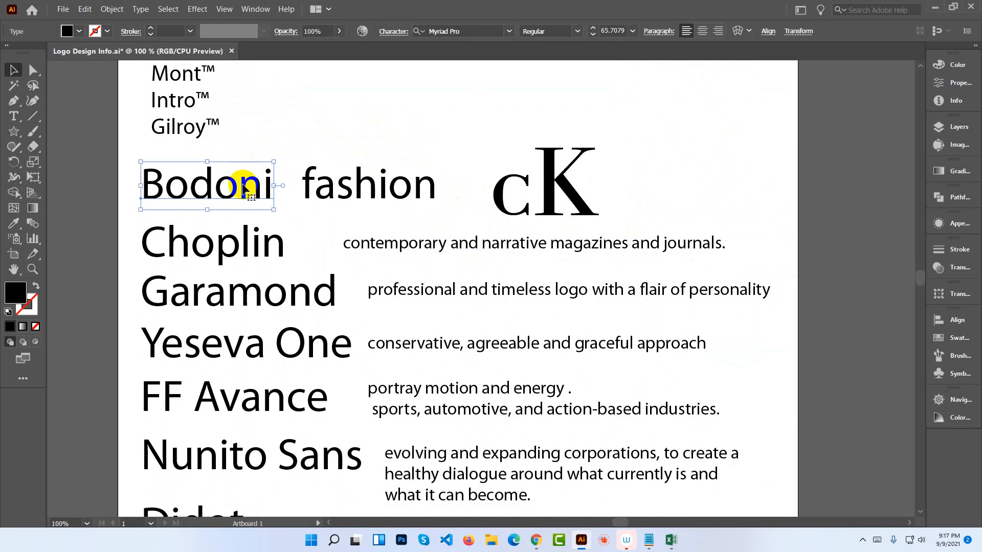
{"action": "left_click", "coordinate": [279, 137]}
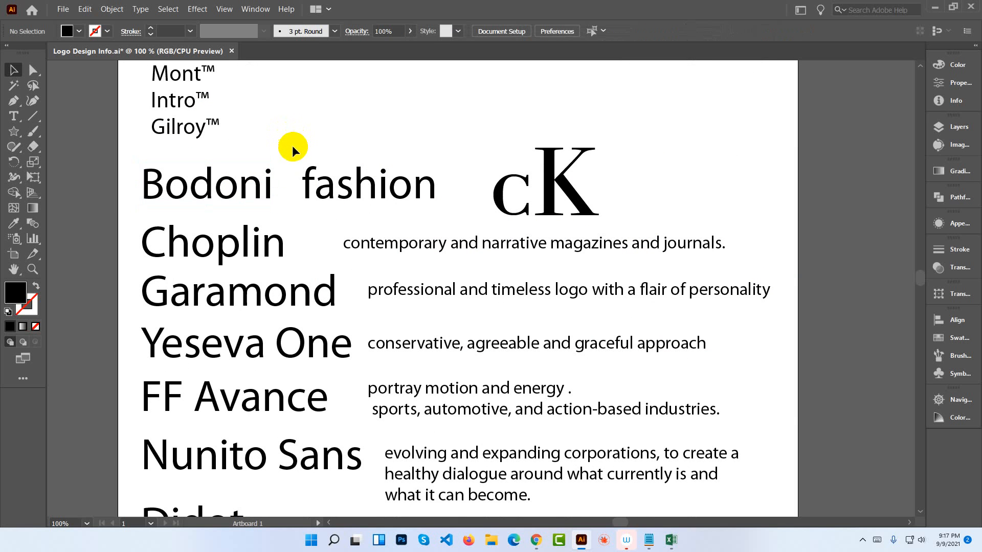
Convert the cK sample text beside the Bodoni entry to outlines and ungroup its letters.
{"action": "left_click", "coordinate": [374, 191]}
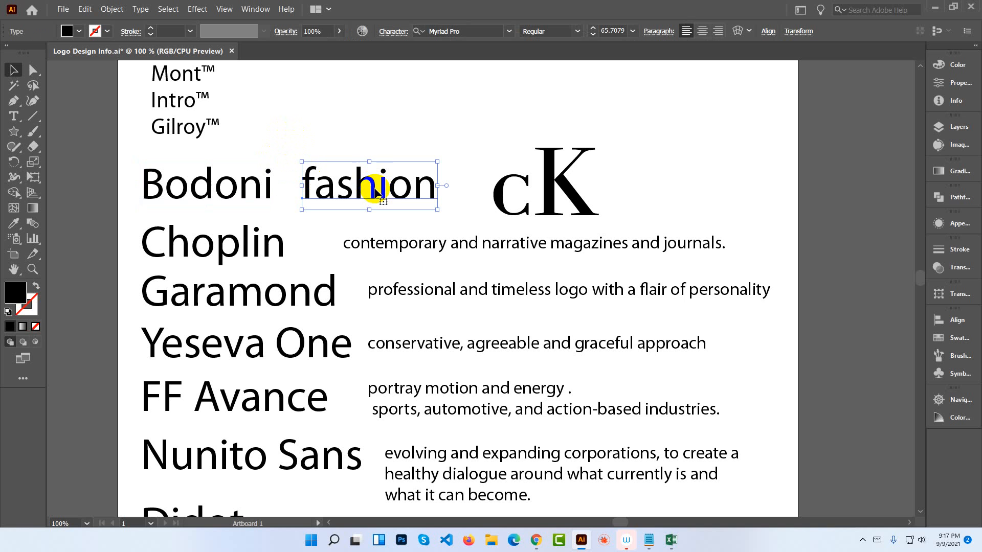
{"action": "left_click", "coordinate": [544, 192]}
{"action": "left_click_drag", "start_coordinate": [543, 187], "coordinate": [546, 183]}
{"action": "right_click", "coordinate": [548, 189]}
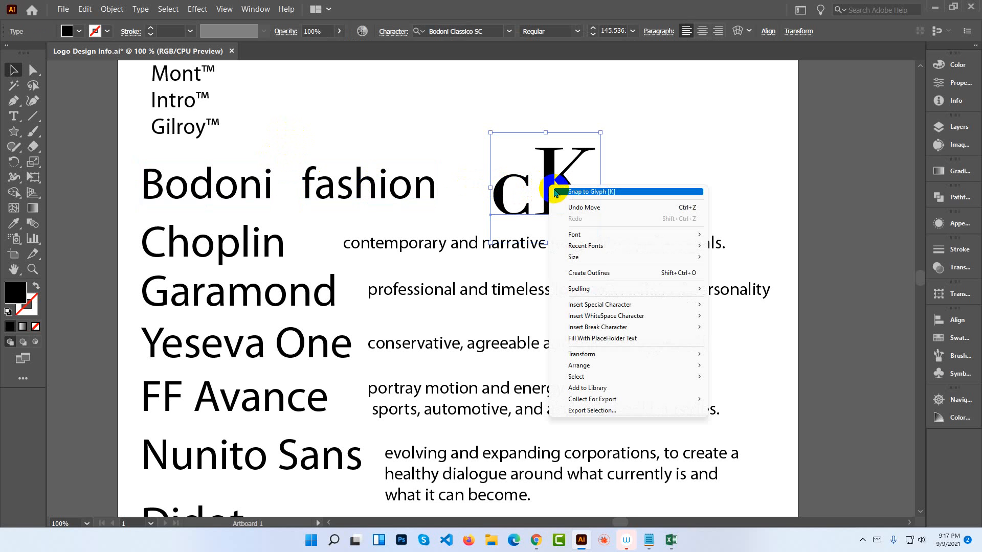
{"action": "left_click", "coordinate": [588, 270]}
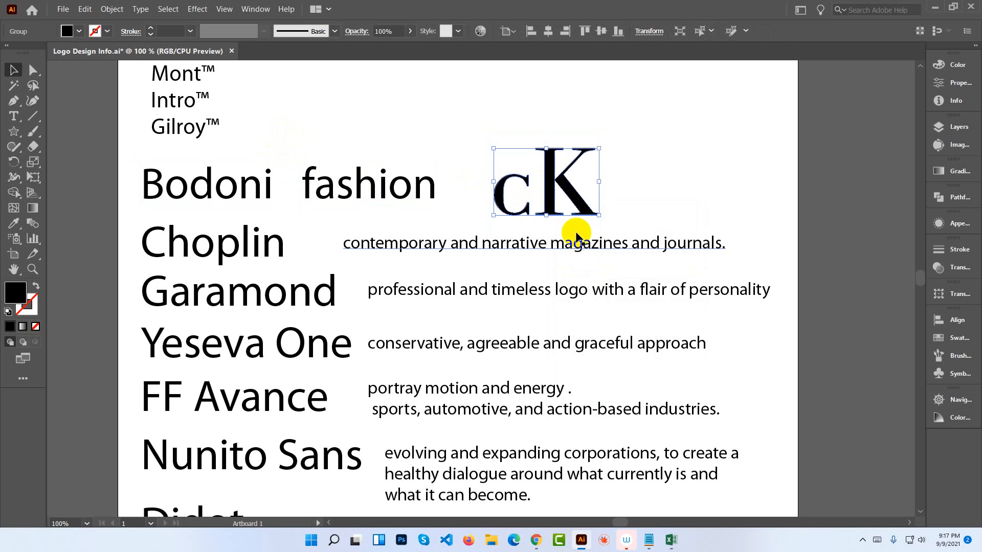
{"action": "right_click", "coordinate": [518, 207]}
{"action": "left_click", "coordinate": [550, 296]}
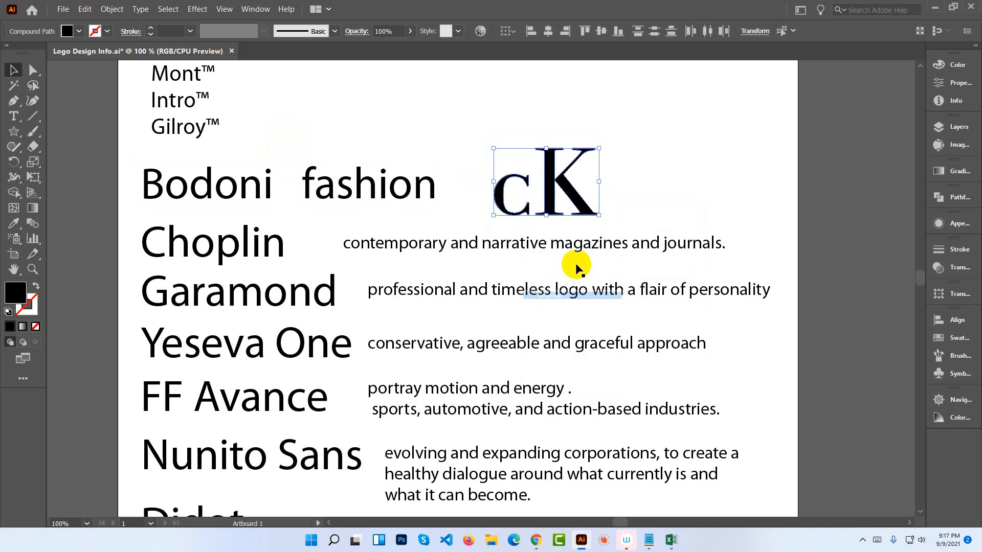
Move the outlined c up against the stem of the K and align the two letters on their vertical centres.
{"action": "left_click", "coordinate": [634, 202]}
{"action": "left_click_drag", "start_coordinate": [530, 209], "coordinate": [536, 195]}
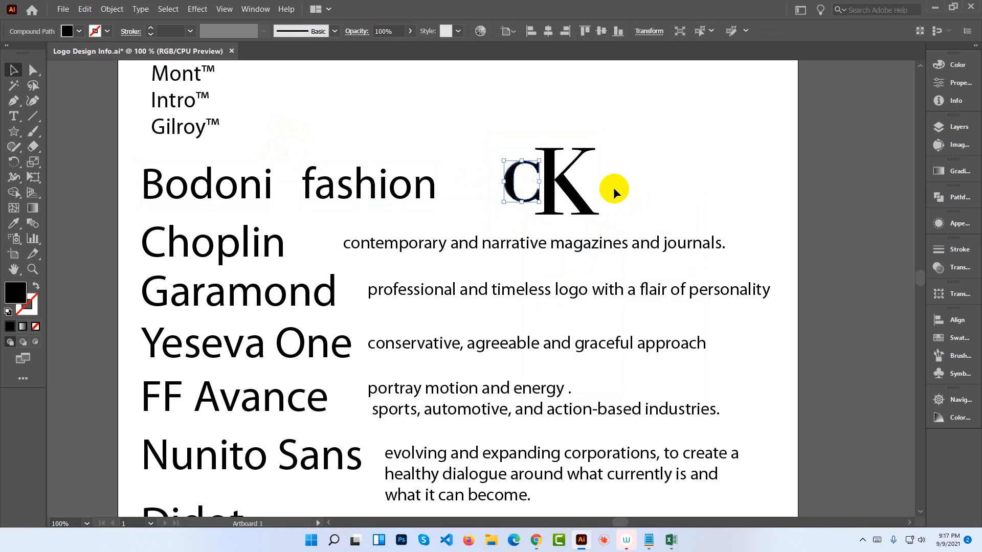
{"action": "left_click", "coordinate": [612, 194]}
{"action": "left_click_drag", "start_coordinate": [610, 200], "coordinate": [504, 160]}
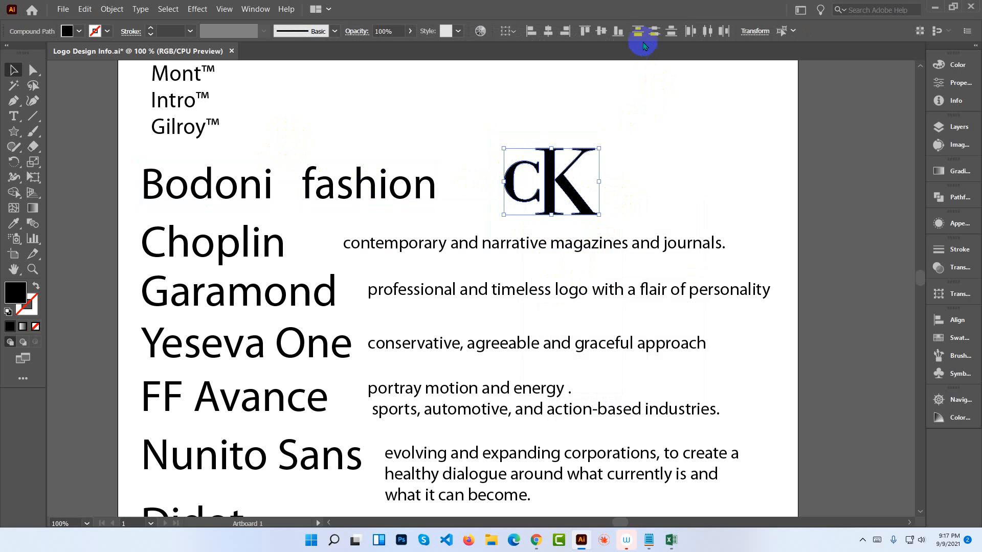
{"action": "left_click", "coordinate": [602, 31]}
{"action": "left_click", "coordinate": [642, 136]}
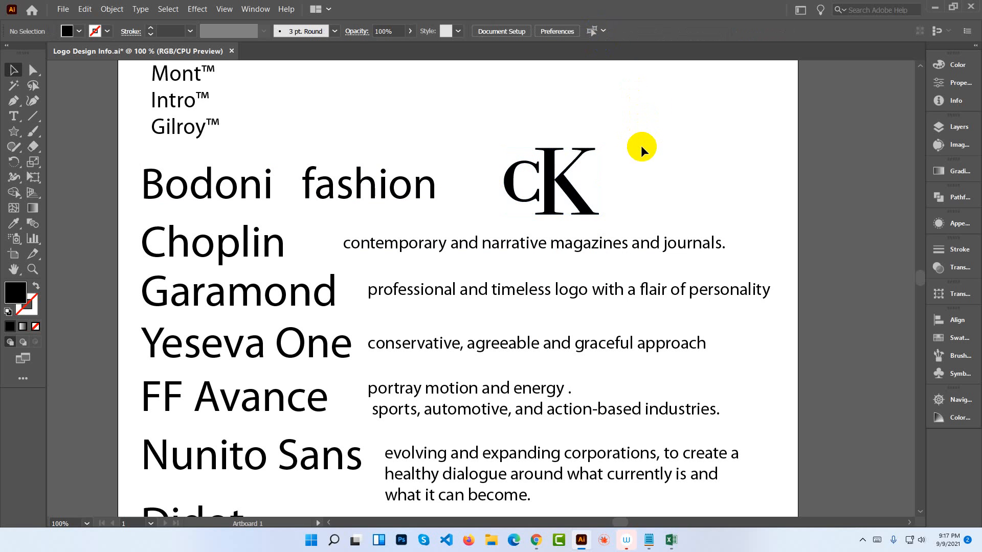
Examine the overlapping cK monogram as an example of the Bodoni font for fashion logos.
{"action": "left_click_drag", "start_coordinate": [479, 136], "coordinate": [579, 194]}
{"action": "left_click", "coordinate": [621, 158]}
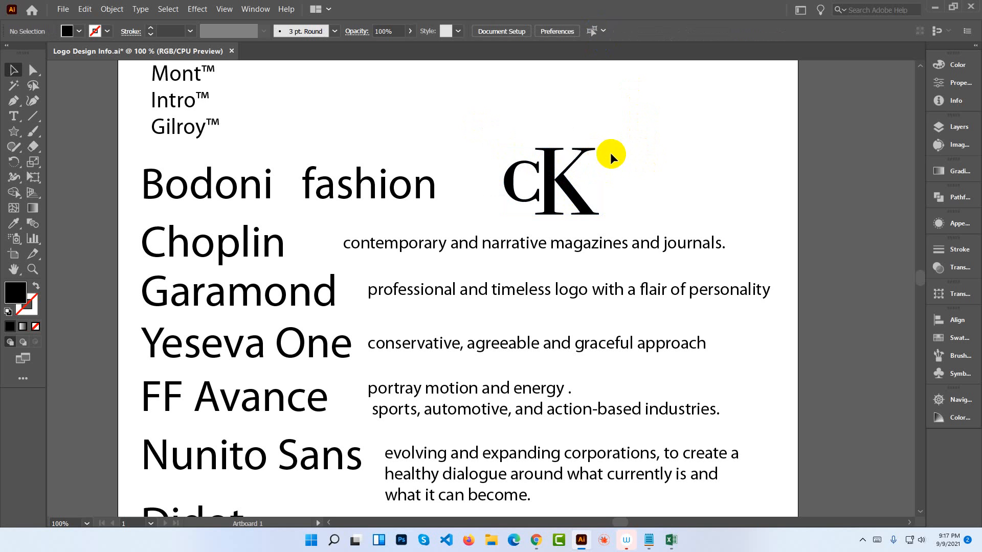
{"action": "left_click_drag", "start_coordinate": [497, 122], "coordinate": [579, 188]}
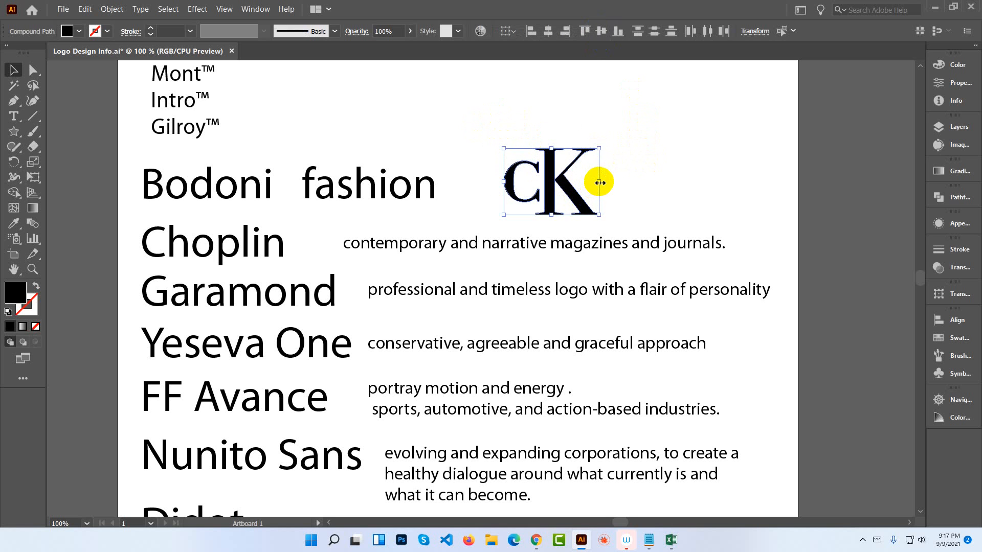
{"action": "left_click", "coordinate": [605, 183]}
{"action": "left_click", "coordinate": [517, 176]}
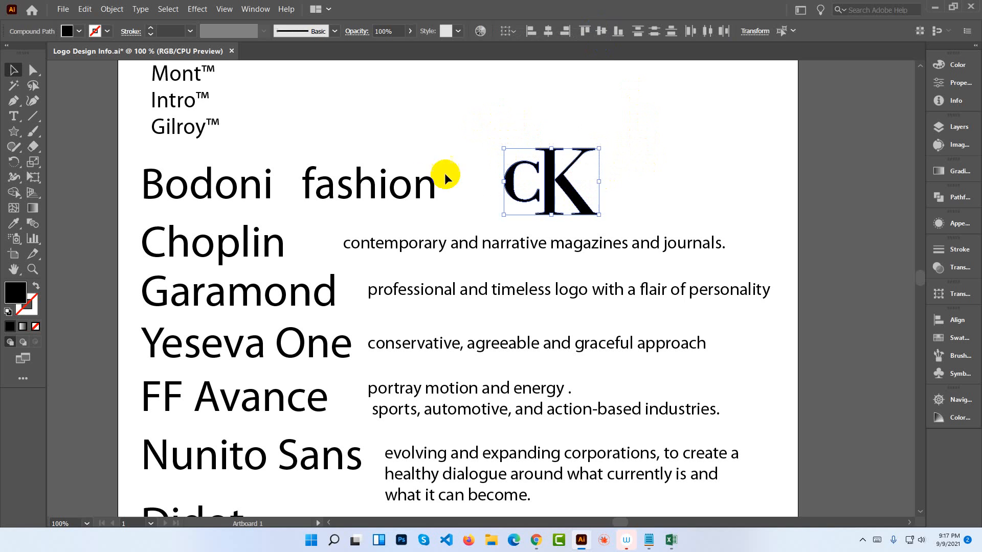
{"action": "left_click", "coordinate": [246, 195]}
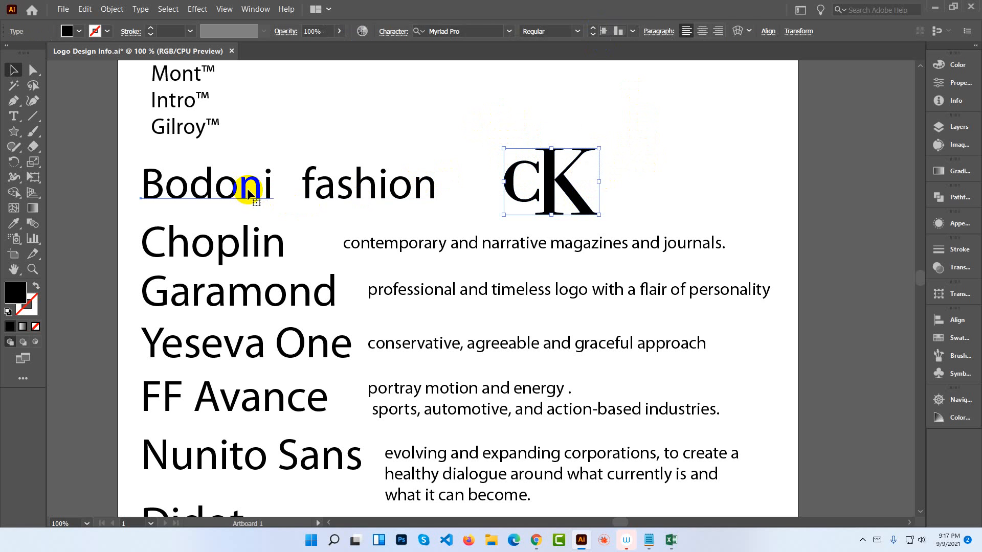
{"action": "left_click", "coordinate": [338, 152]}
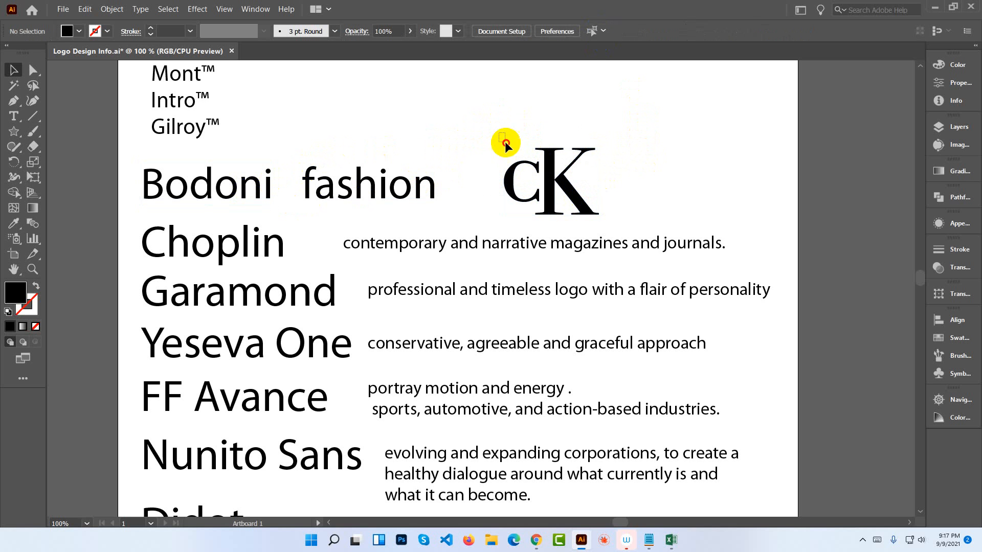
{"action": "left_click_drag", "start_coordinate": [499, 133], "coordinate": [549, 190]}
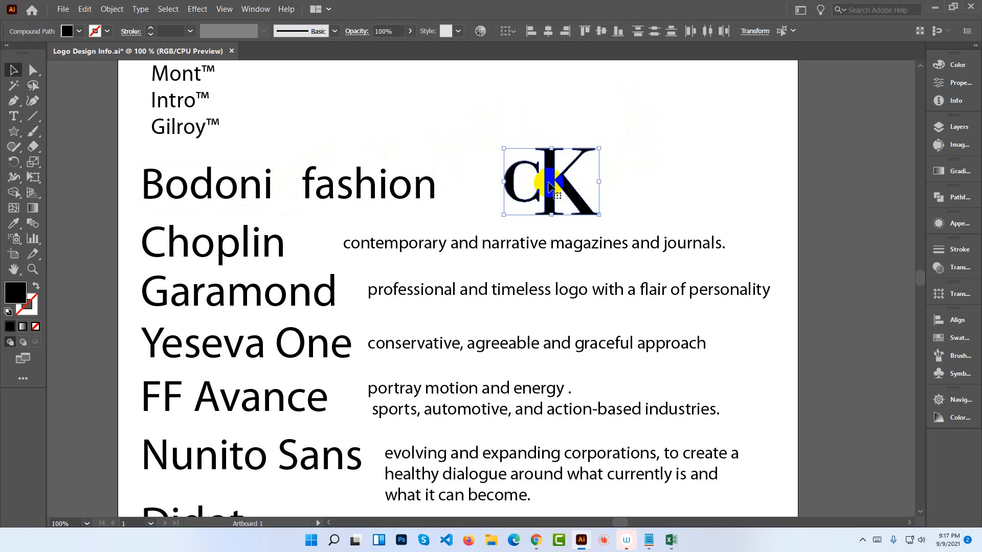
{"action": "left_click", "coordinate": [624, 190]}
{"action": "left_click_drag", "start_coordinate": [489, 135], "coordinate": [564, 195]}
{"action": "left_click", "coordinate": [655, 175]}
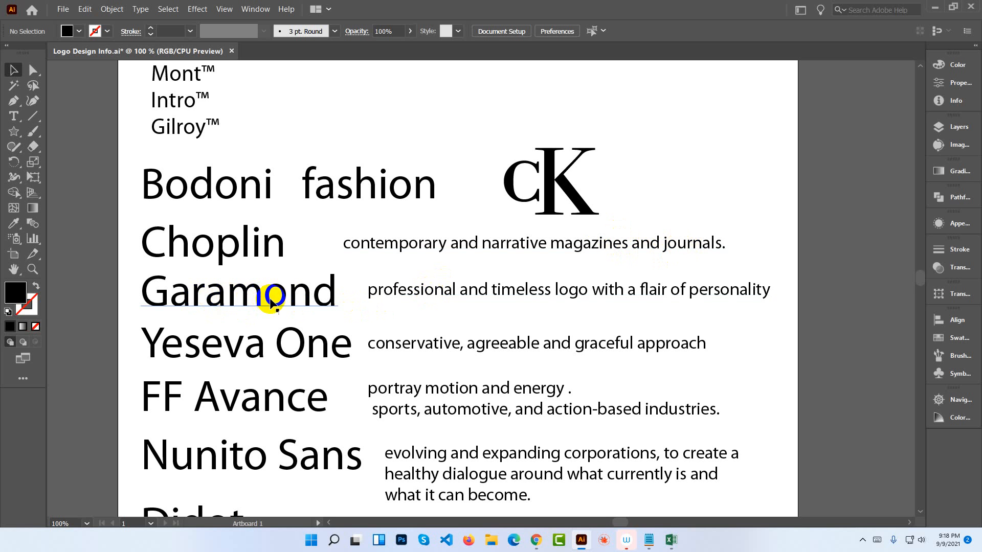
Nudge the Garamond description slightly down and to the left beside its font name.
{"action": "left_click", "coordinate": [309, 303]}
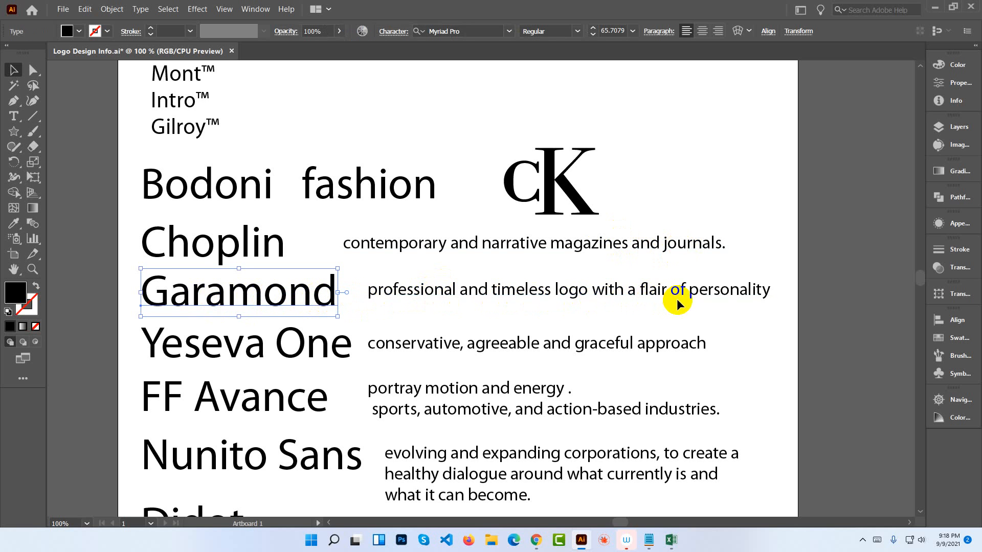
{"action": "left_click", "coordinate": [715, 293]}
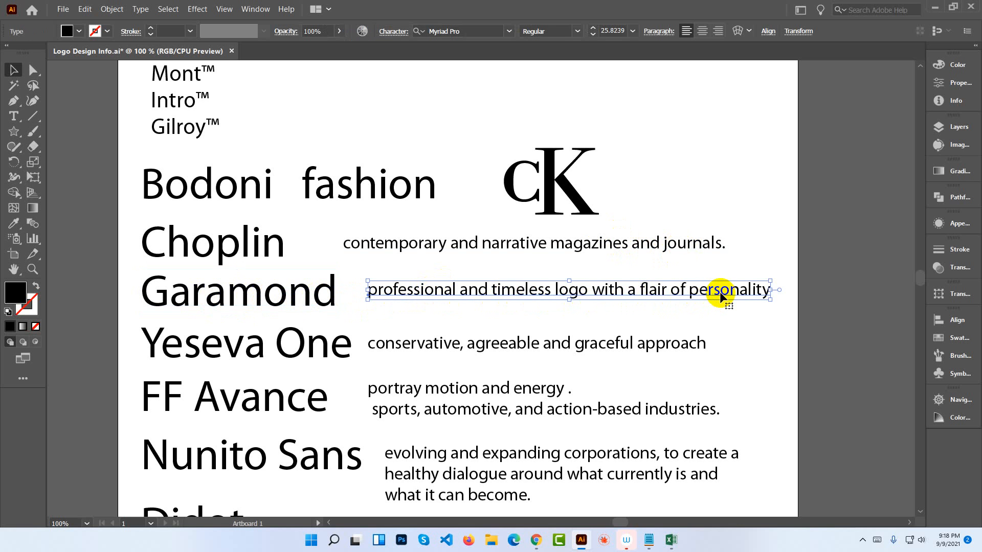
{"action": "left_click", "coordinate": [723, 308]}
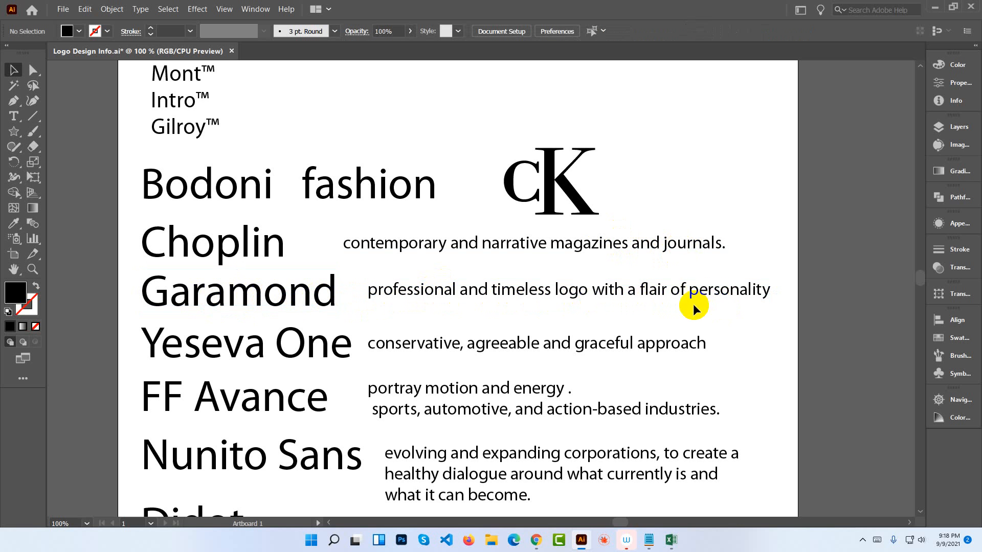
{"action": "left_click_drag", "start_coordinate": [688, 293], "coordinate": [688, 300]}
{"action": "left_click", "coordinate": [700, 267]}
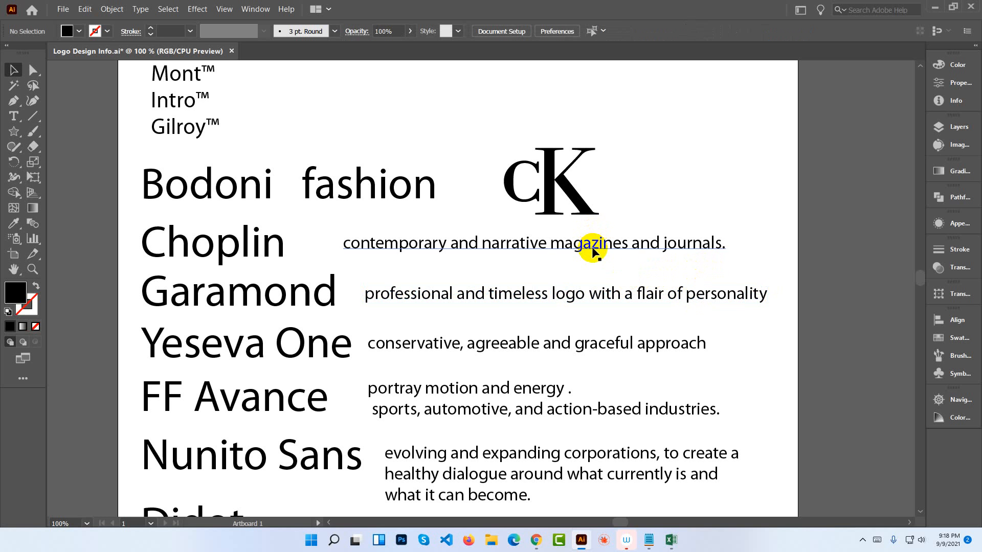
Compare the cK monogram with the Choplin description on contemporary and narrative magazines and journals.
{"action": "left_click_drag", "start_coordinate": [605, 267], "coordinate": [607, 204]}
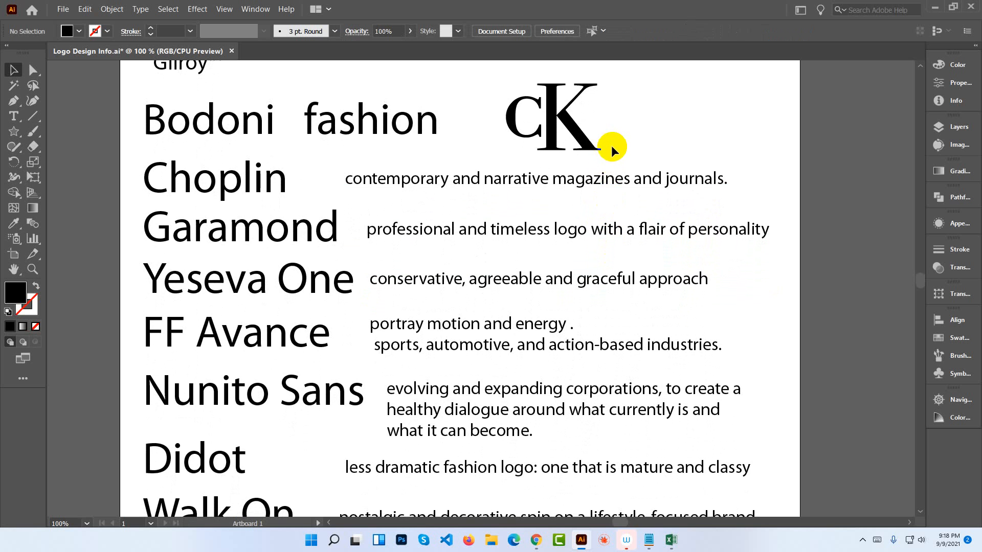
{"action": "left_click_drag", "start_coordinate": [613, 144], "coordinate": [507, 96]}
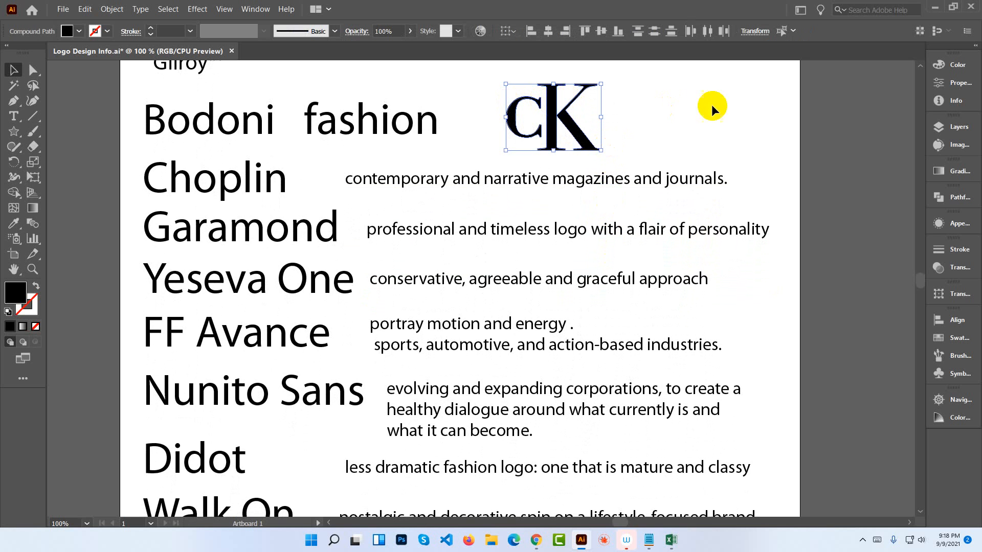
{"action": "left_click", "coordinate": [692, 119]}
{"action": "left_click_drag", "start_coordinate": [631, 142], "coordinate": [512, 108]}
{"action": "left_click", "coordinate": [625, 132]}
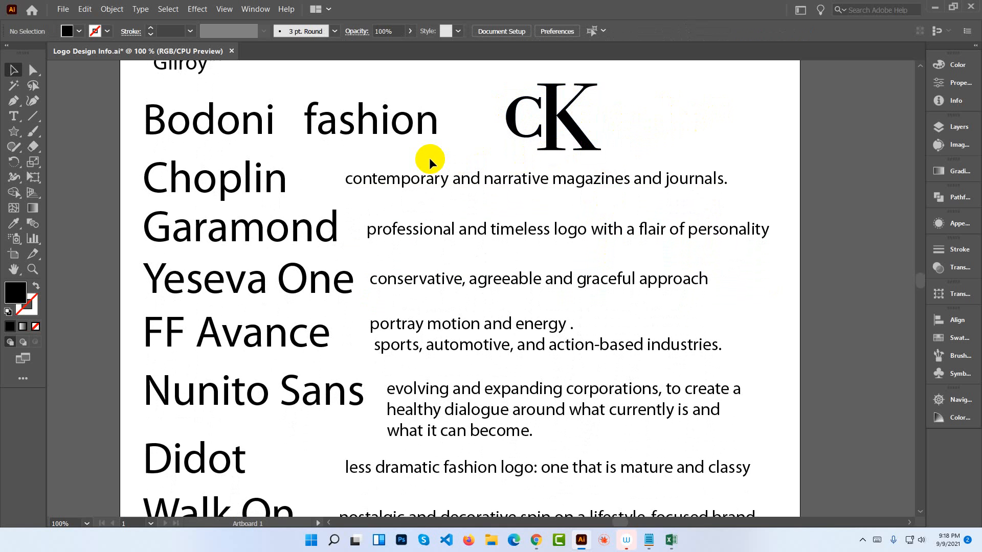
{"action": "left_click", "coordinate": [445, 175]}
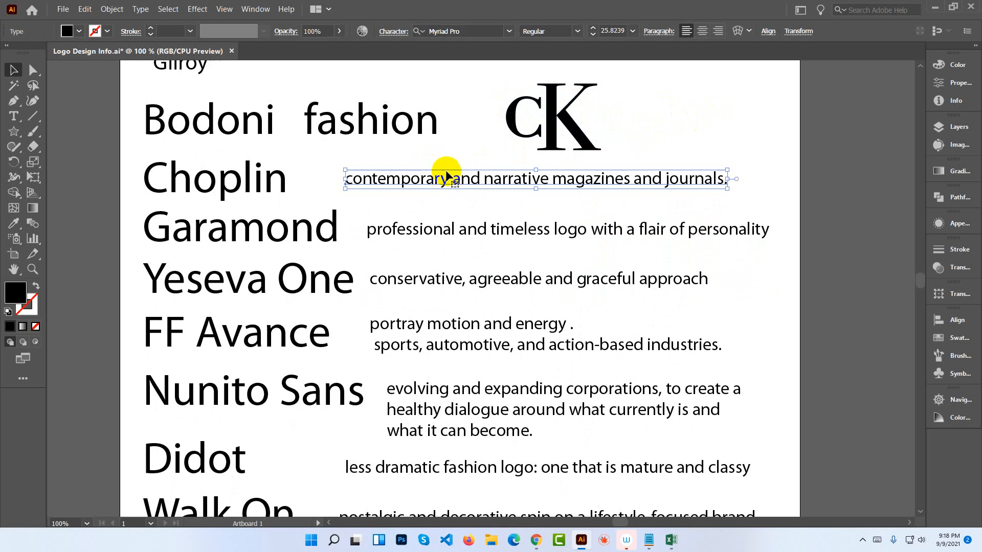
{"action": "left_click", "coordinate": [456, 142]}
Examine the font names and their brand descriptions from Yeseva One down to Rock Salt.
{"action": "scroll", "coordinate": [492, 289], "scroll_direction": "down", "scroll_amount": 1}
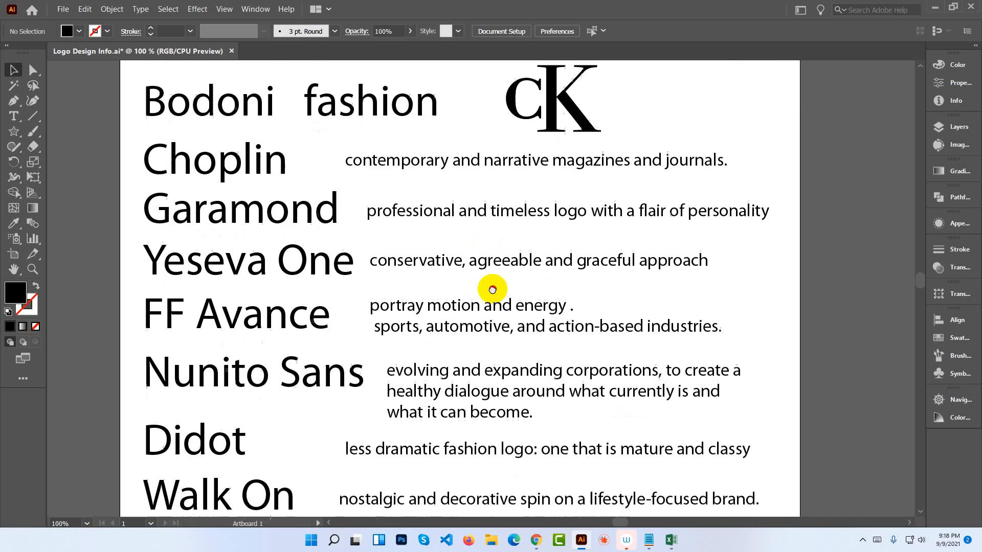
{"action": "scroll", "coordinate": [491, 289], "scroll_direction": "down", "scroll_amount": 4}
{"action": "scroll", "coordinate": [460, 279], "scroll_direction": "down", "scroll_amount": 5}
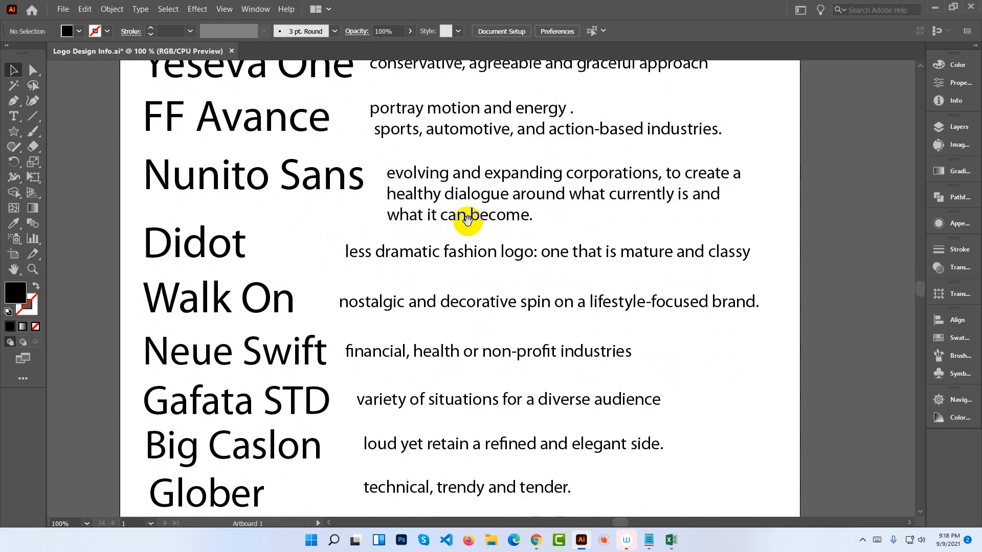
{"action": "left_click_drag", "start_coordinate": [472, 322], "coordinate": [476, 200]}
{"action": "left_click_drag", "start_coordinate": [454, 290], "coordinate": [453, 94]}
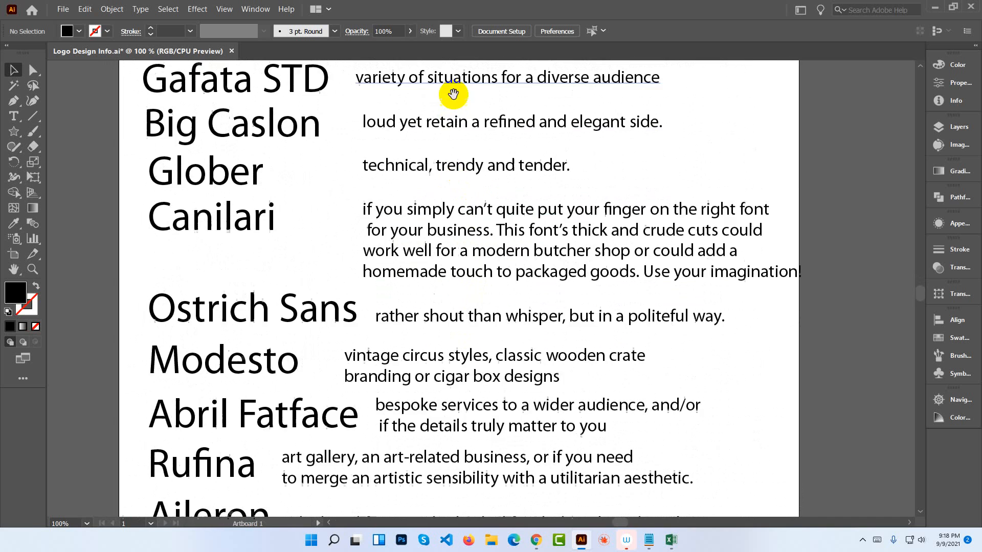
{"action": "left_click_drag", "start_coordinate": [449, 267], "coordinate": [449, 103]}
{"action": "left_click_drag", "start_coordinate": [449, 281], "coordinate": [455, 150]}
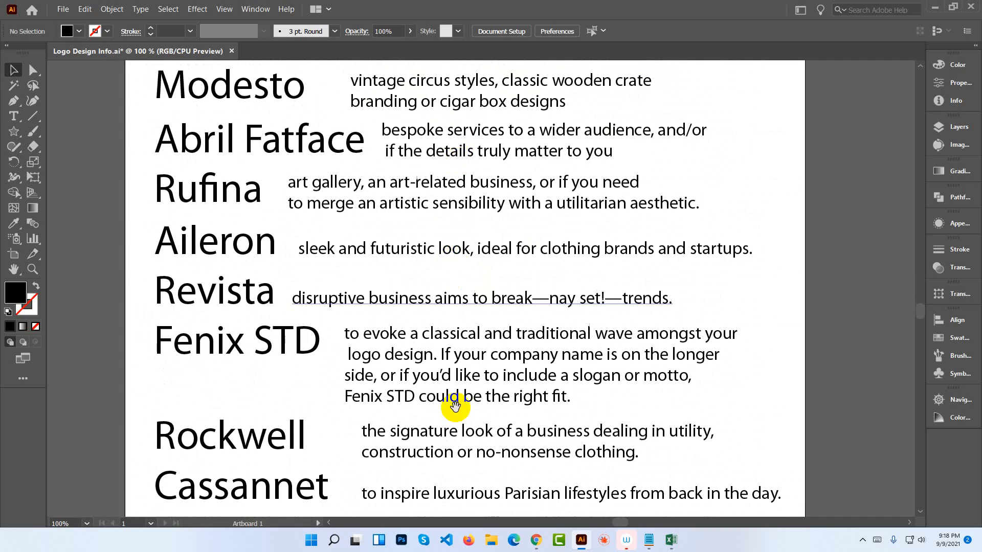
{"action": "left_click_drag", "start_coordinate": [454, 405], "coordinate": [438, 256]}
{"action": "left_click_drag", "start_coordinate": [441, 289], "coordinate": [440, 228]}
{"action": "left_click_drag", "start_coordinate": [449, 366], "coordinate": [447, 243]}
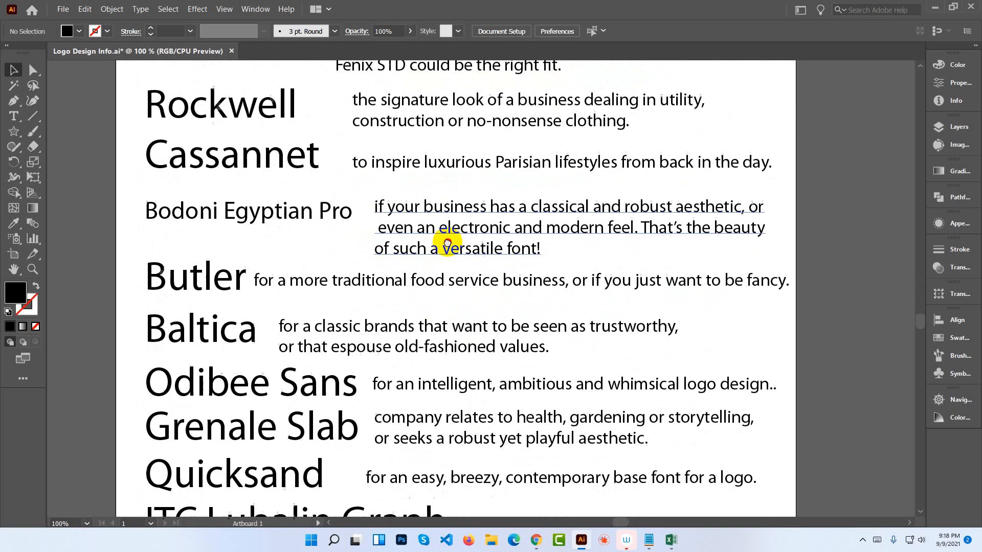
{"action": "left_click_drag", "start_coordinate": [436, 327], "coordinate": [432, 219]}
{"action": "left_click_drag", "start_coordinate": [440, 259], "coordinate": [453, 140]}
{"action": "left_click_drag", "start_coordinate": [456, 221], "coordinate": [462, 166]}
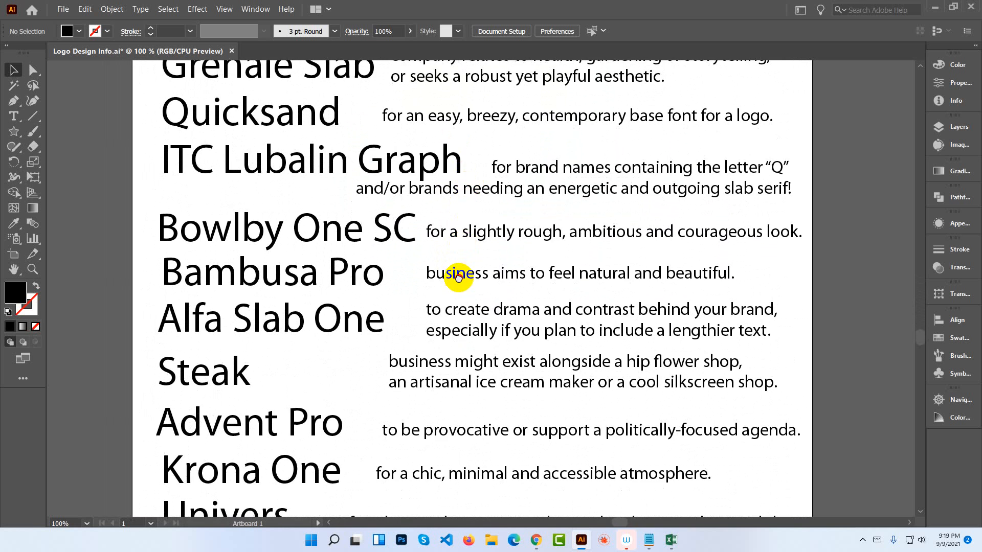
{"action": "left_click_drag", "start_coordinate": [458, 276], "coordinate": [449, 213]}
{"action": "left_click_drag", "start_coordinate": [464, 256], "coordinate": [455, 193]}
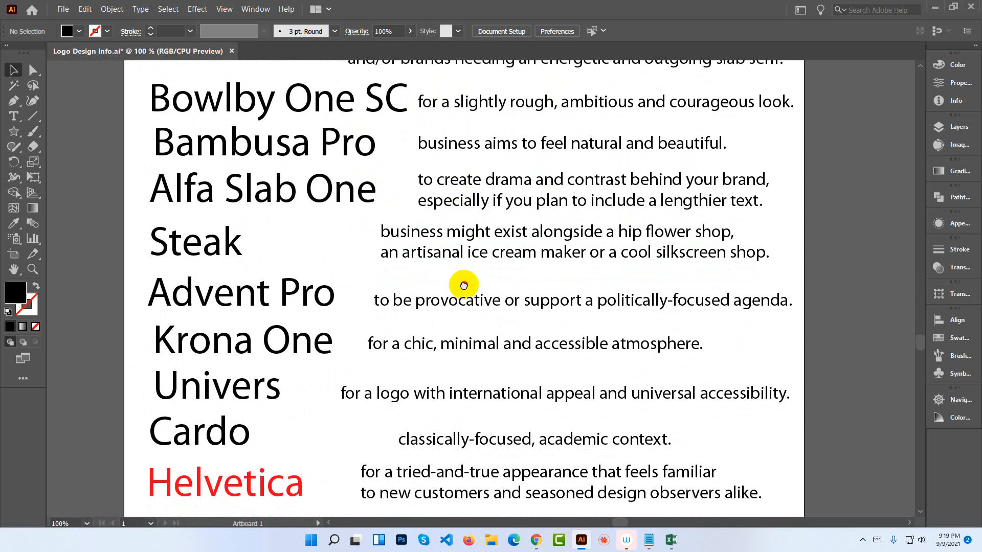
{"action": "left_click_drag", "start_coordinate": [464, 285], "coordinate": [461, 224]}
{"action": "left_click_drag", "start_coordinate": [463, 285], "coordinate": [464, 236]}
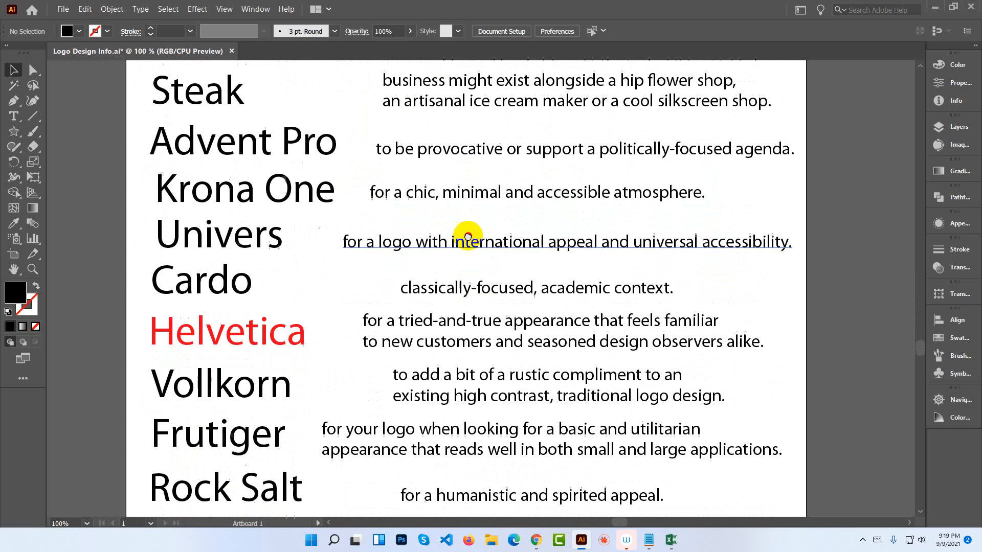
Examine the red Helvetica entry and the Univers entry in the font list.
{"action": "left_click", "coordinate": [290, 343]}
{"action": "left_click", "coordinate": [290, 286]}
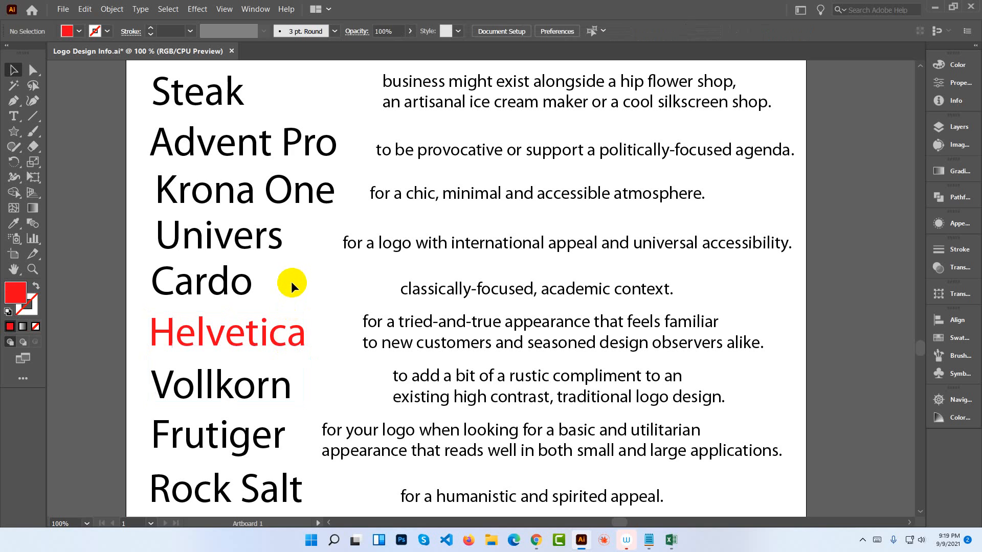
{"action": "left_click", "coordinate": [258, 239]}
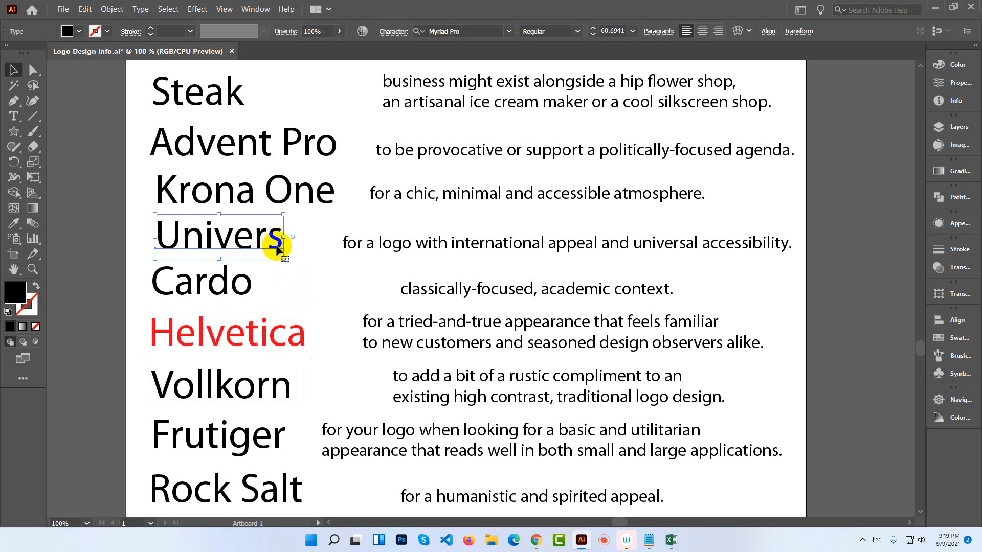
{"action": "left_click", "coordinate": [311, 265]}
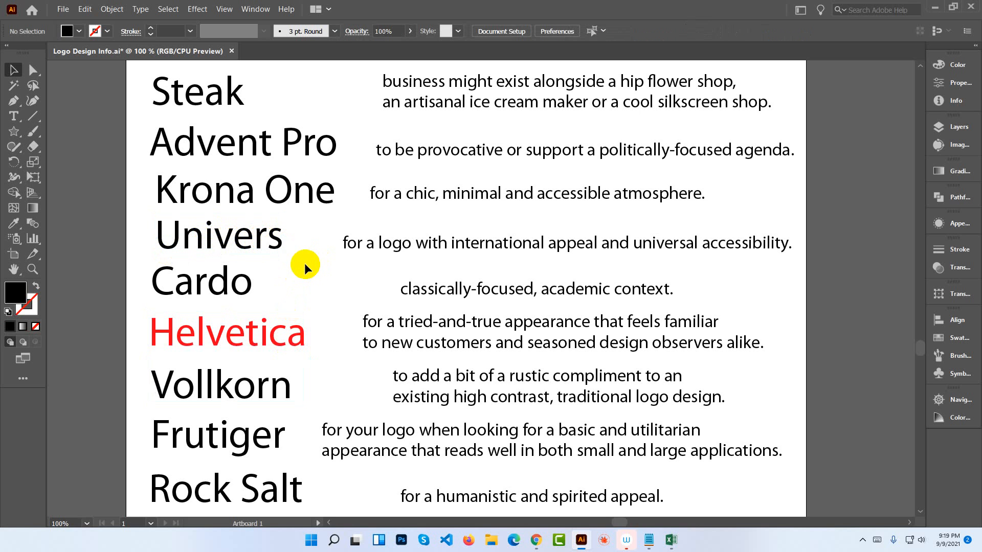
{"action": "left_click", "coordinate": [253, 241]}
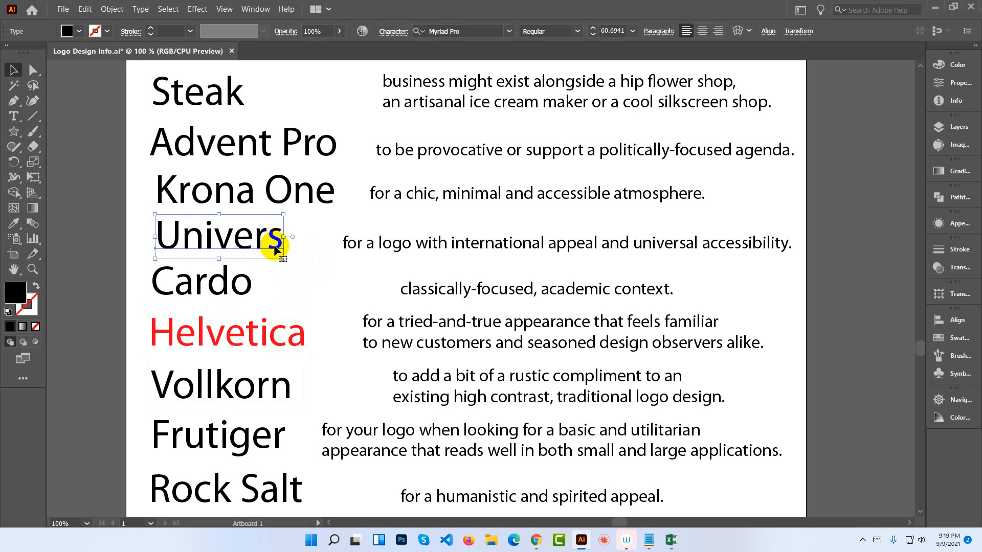
{"action": "left_click", "coordinate": [298, 276]}
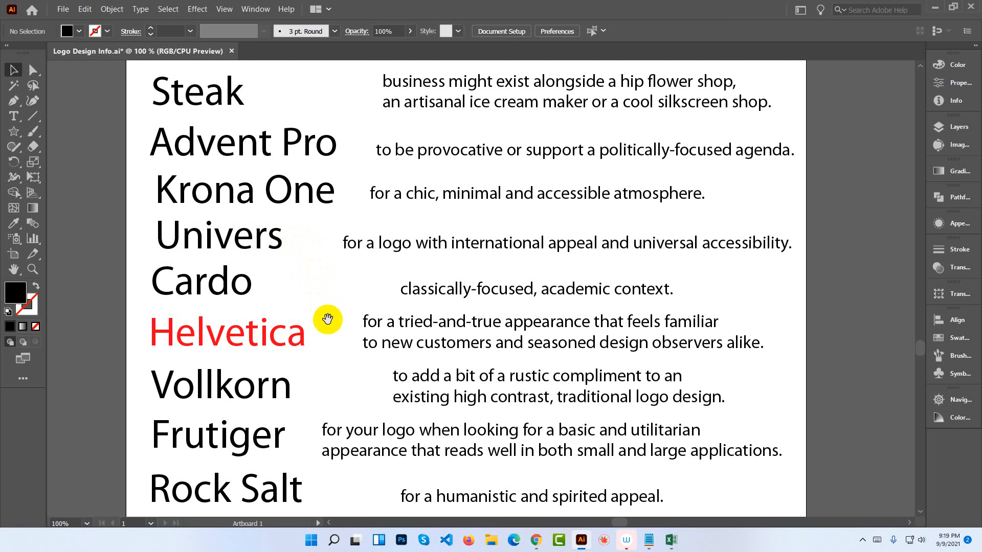
Examine the font names and their brand descriptions from Helvetica down to Posterama.
{"action": "left_click_drag", "start_coordinate": [327, 320], "coordinate": [315, 219]}
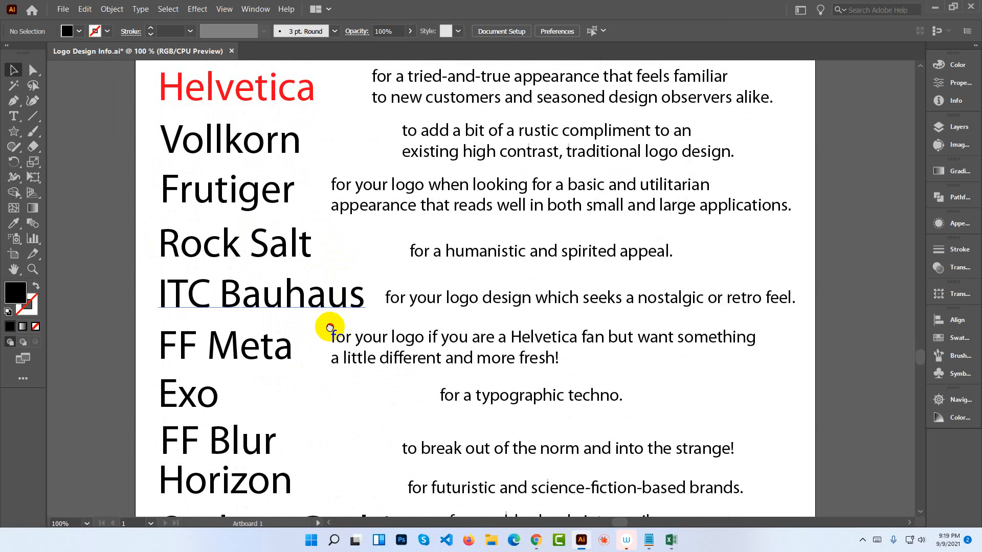
{"action": "left_click_drag", "start_coordinate": [328, 325], "coordinate": [303, 257]}
{"action": "left_click_drag", "start_coordinate": [321, 321], "coordinate": [318, 248]}
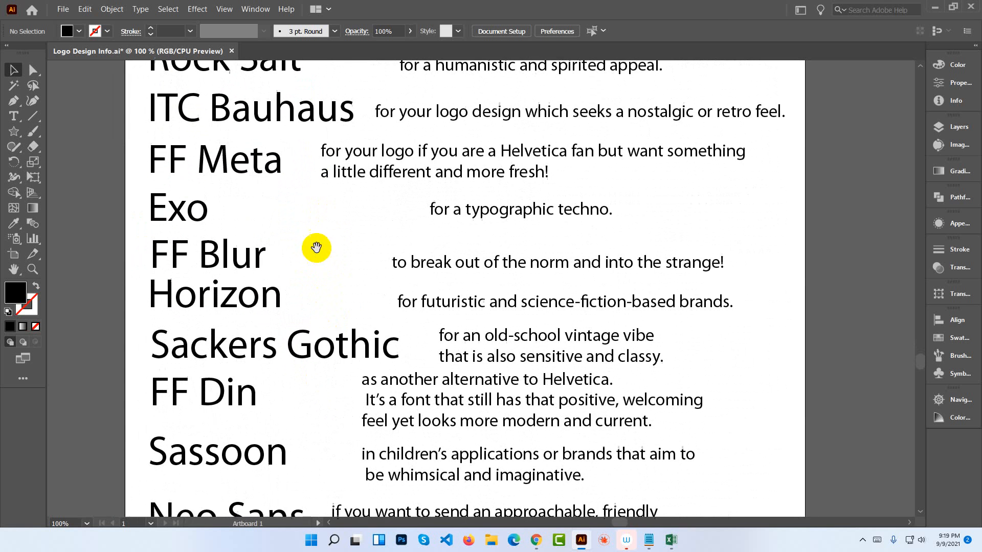
{"action": "left_click_drag", "start_coordinate": [323, 292], "coordinate": [328, 225]}
{"action": "left_click_drag", "start_coordinate": [335, 286], "coordinate": [326, 222]}
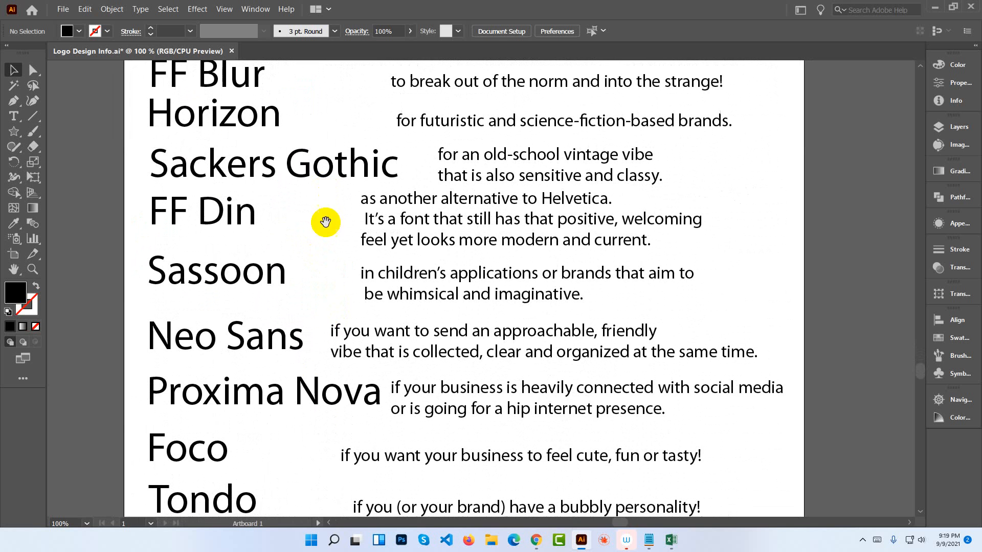
{"action": "left_click_drag", "start_coordinate": [322, 263], "coordinate": [319, 218]}
{"action": "left_click_drag", "start_coordinate": [319, 269], "coordinate": [339, 176]}
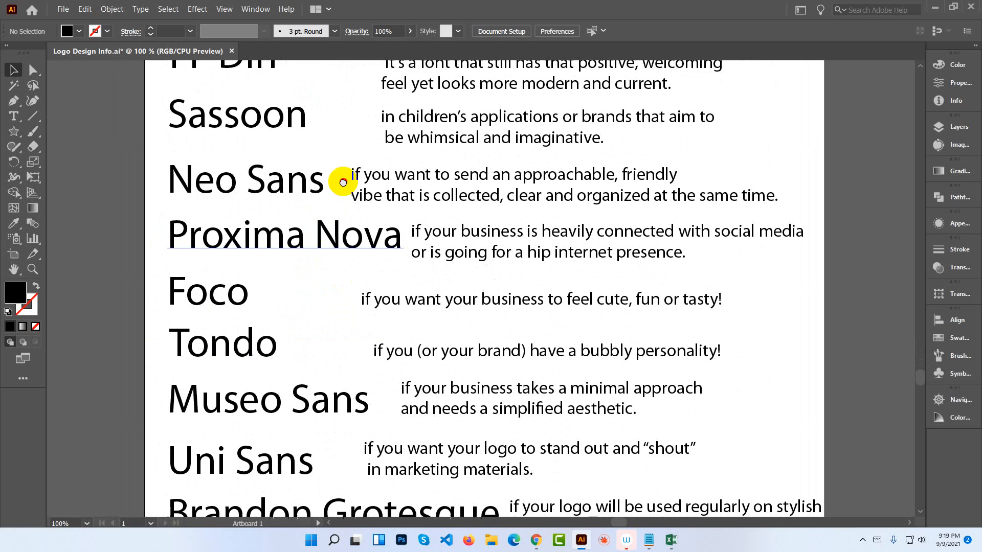
{"action": "left_click_drag", "start_coordinate": [347, 237], "coordinate": [344, 125]}
{"action": "left_click_drag", "start_coordinate": [341, 231], "coordinate": [343, 182]}
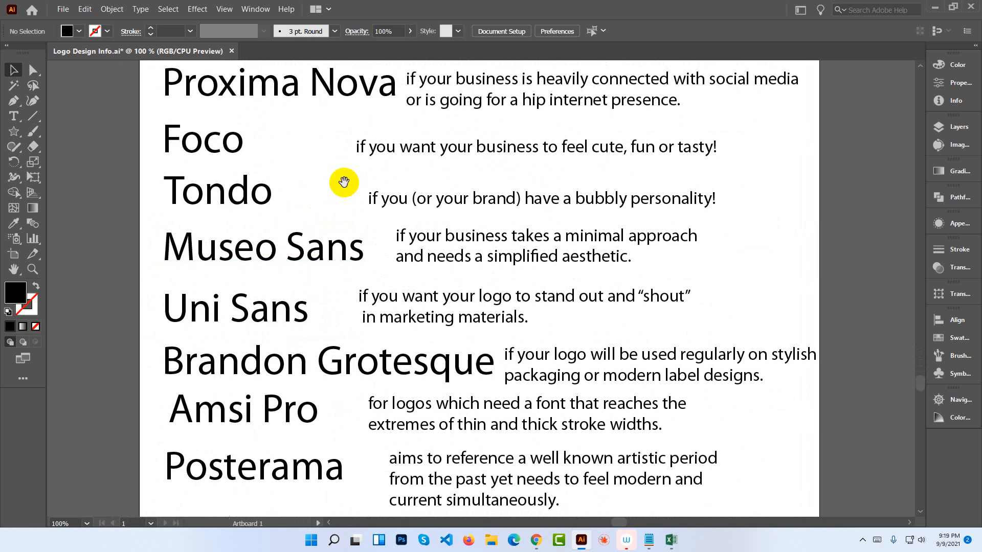
{"action": "left_click_drag", "start_coordinate": [346, 248], "coordinate": [357, 170]}
{"action": "left_click_drag", "start_coordinate": [352, 224], "coordinate": [356, 261]}
{"action": "left_click_drag", "start_coordinate": [375, 143], "coordinate": [368, 221]}
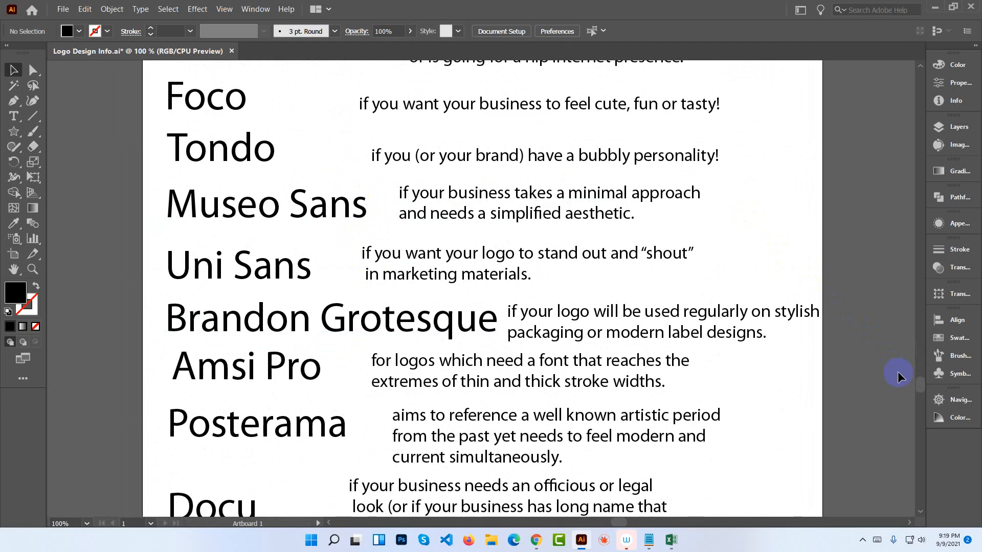
Move the cK monogram closer to the word fashion in the Bodoni row.
{"action": "left_click_drag", "start_coordinate": [918, 385], "coordinate": [915, 280]}
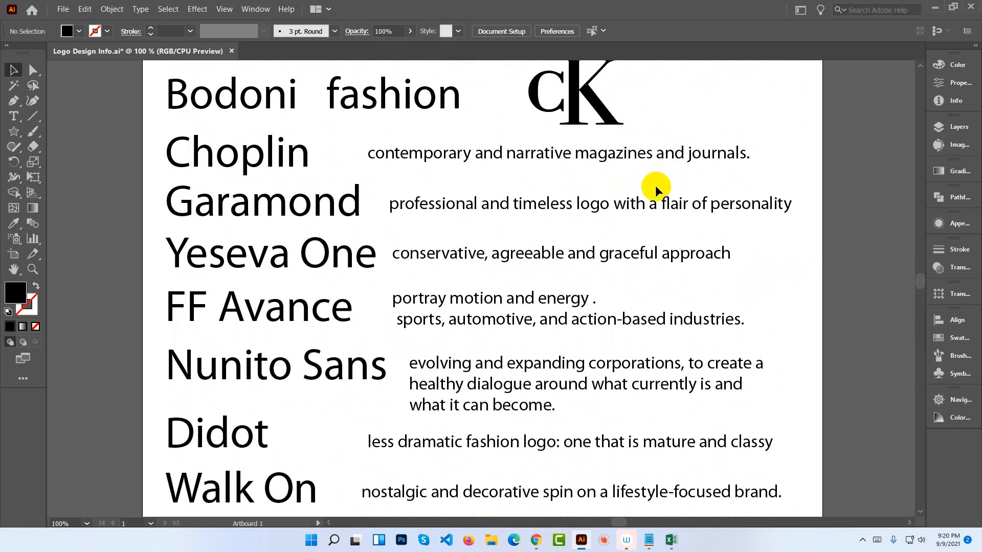
{"action": "scroll", "coordinate": [610, 189], "scroll_direction": "up", "scroll_amount": 2}
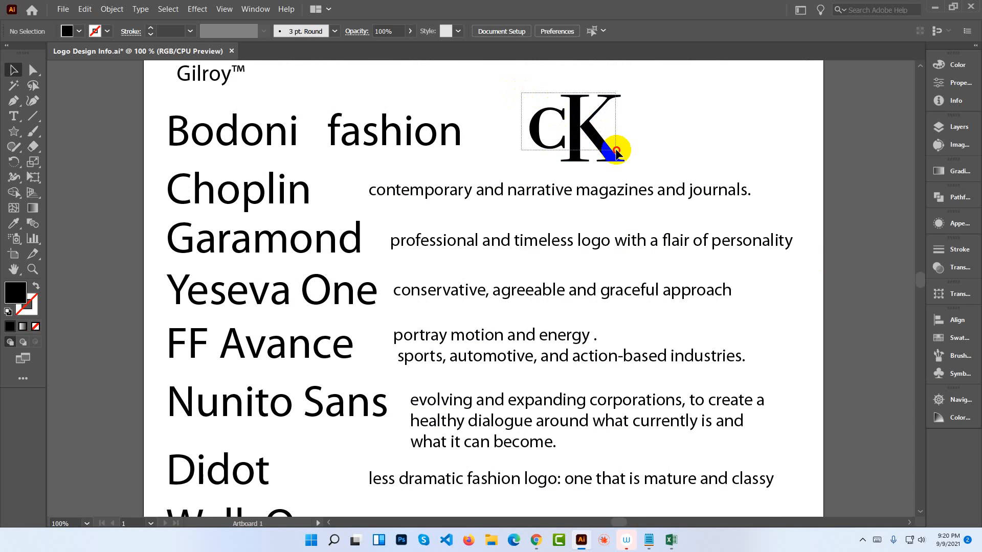
{"action": "left_click", "coordinate": [541, 116]}
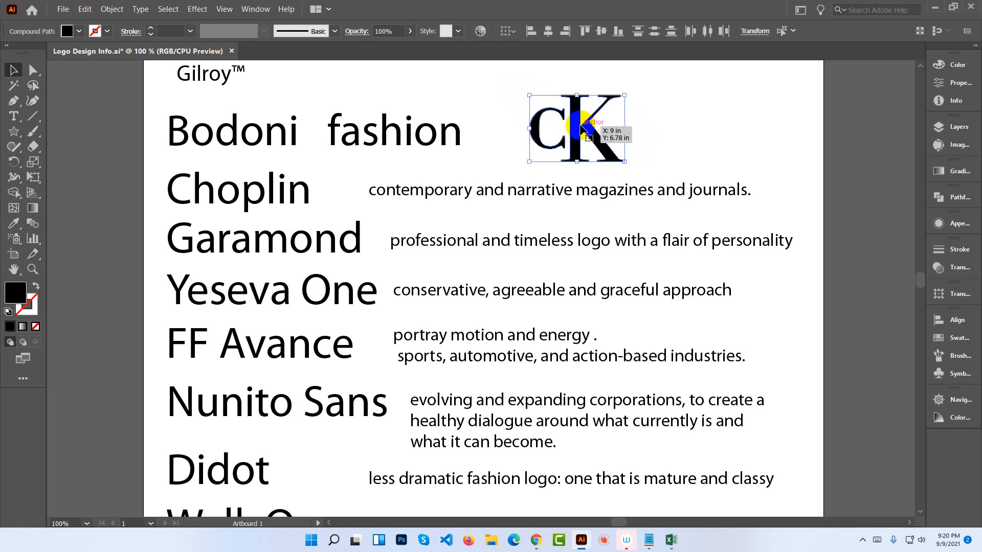
{"action": "left_click", "coordinate": [652, 133]}
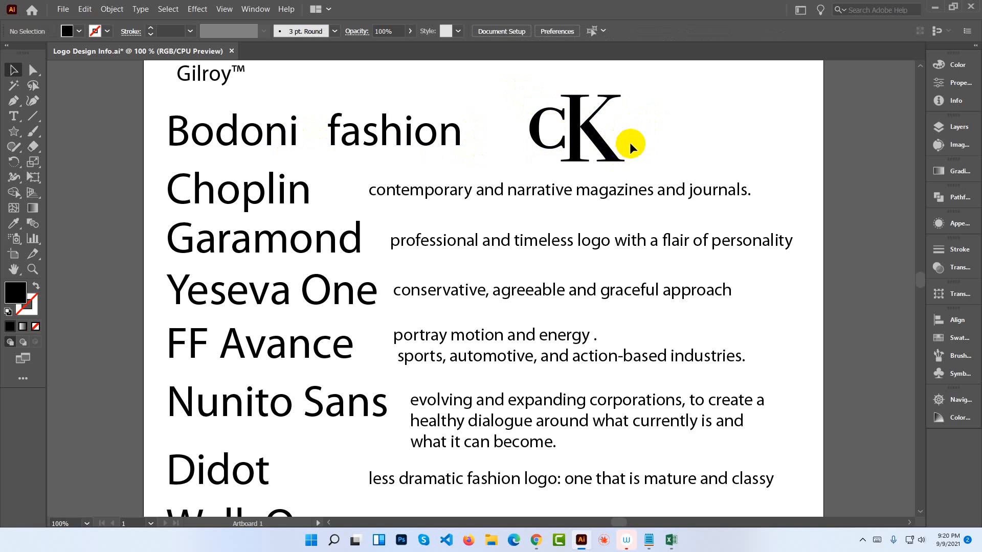
{"action": "left_click", "coordinate": [535, 109]}
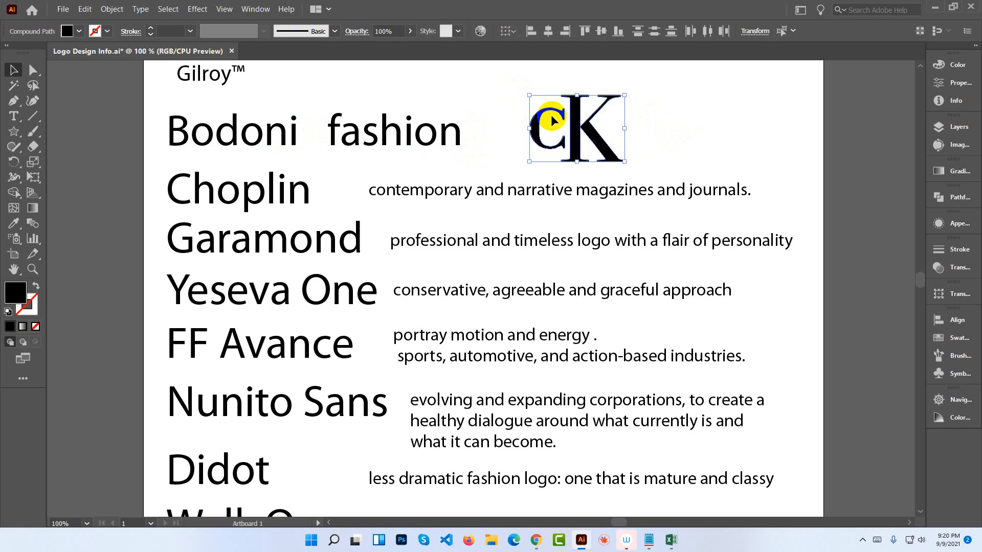
{"action": "left_click_drag", "start_coordinate": [587, 125], "coordinate": [545, 127]}
{"action": "left_click", "coordinate": [673, 114]}
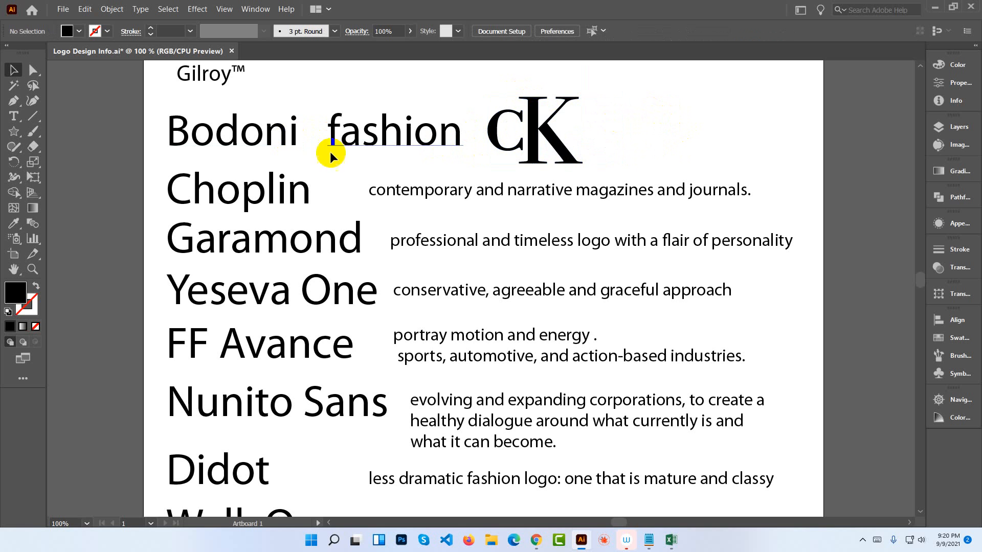
Add the text "oK" beside the cK monogram and enlarge it to about 68.8 pt.
{"action": "left_click", "coordinate": [14, 116]}
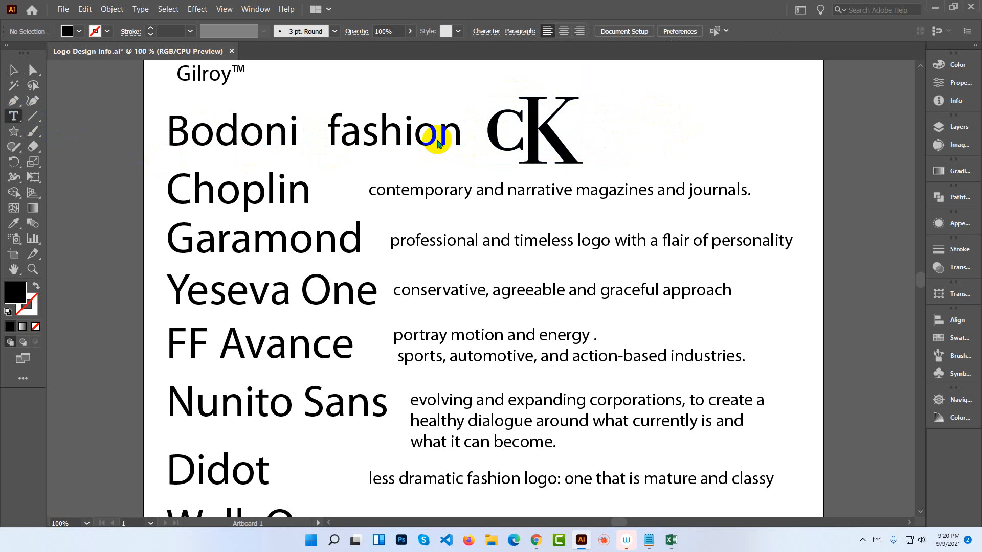
{"action": "left_click", "coordinate": [630, 128]}
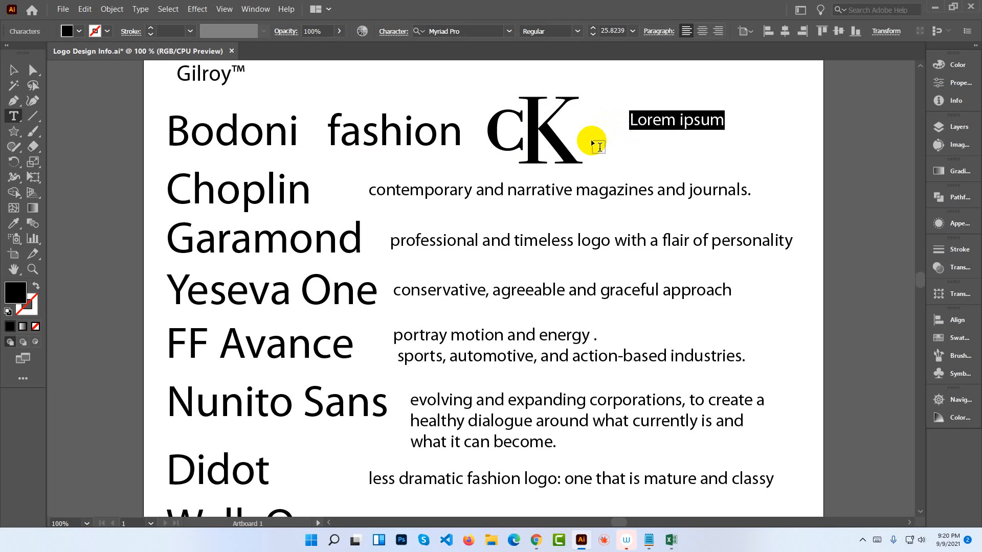
{"action": "type", "text": "oK"}
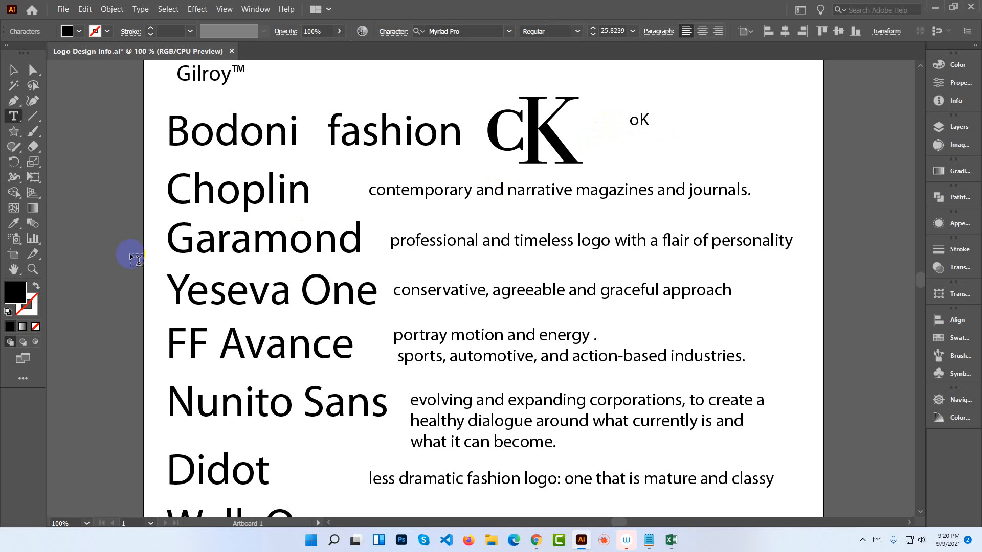
{"action": "left_click", "coordinate": [14, 70]}
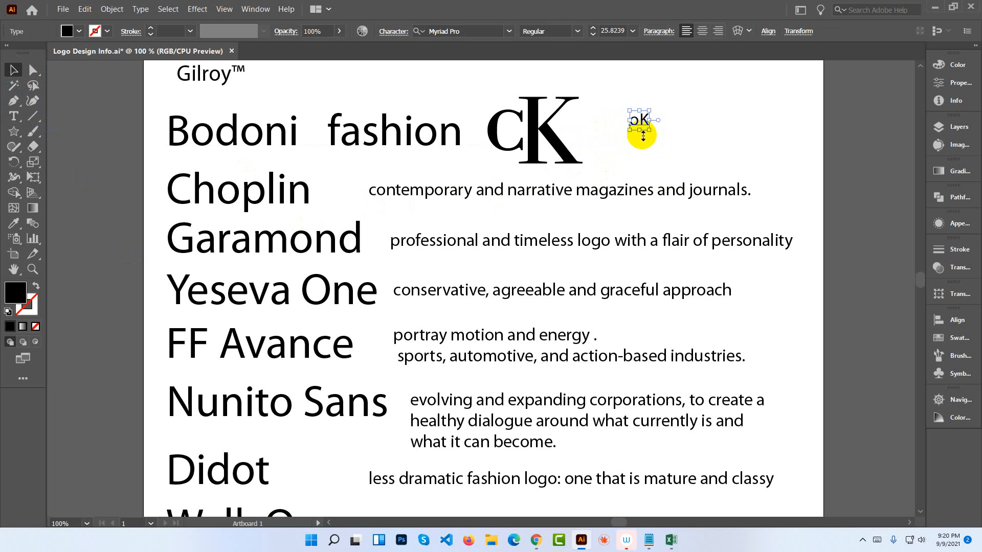
{"action": "left_click_drag", "start_coordinate": [649, 129], "coordinate": [681, 164]}
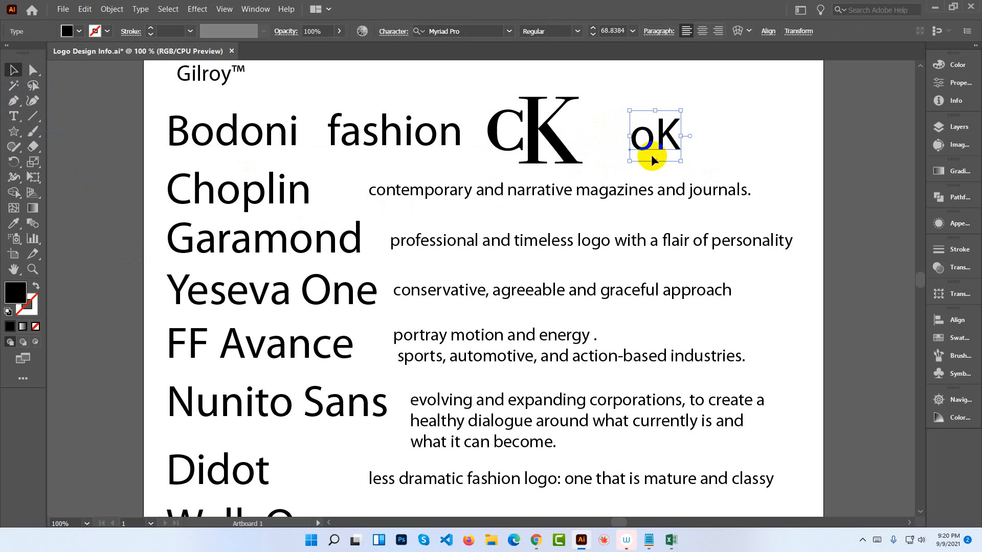
Set the oK text's font to Bodoni MT Condensed Bold.
{"action": "left_click", "coordinate": [466, 30]}
{"action": "type", "text": "b"}
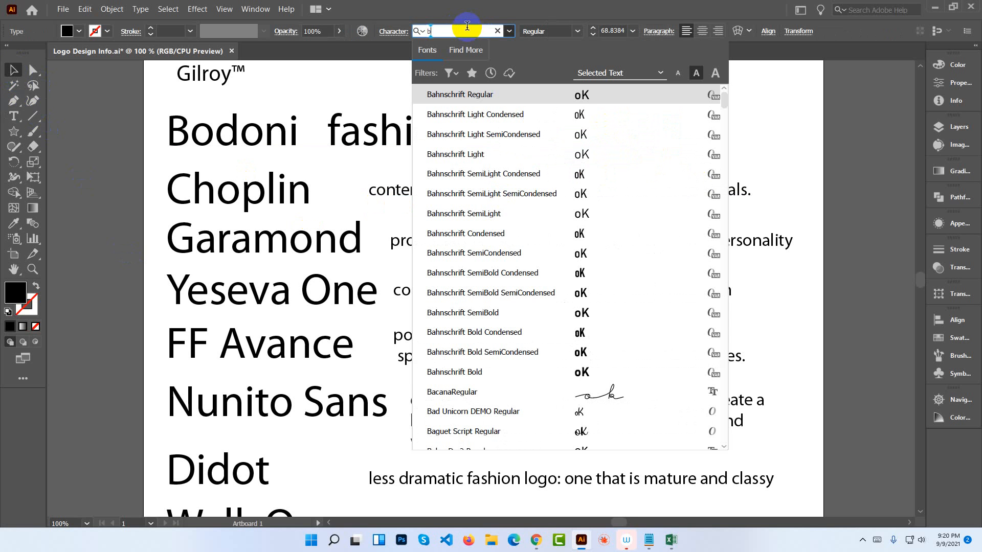
{"action": "type", "text": "odoni"}
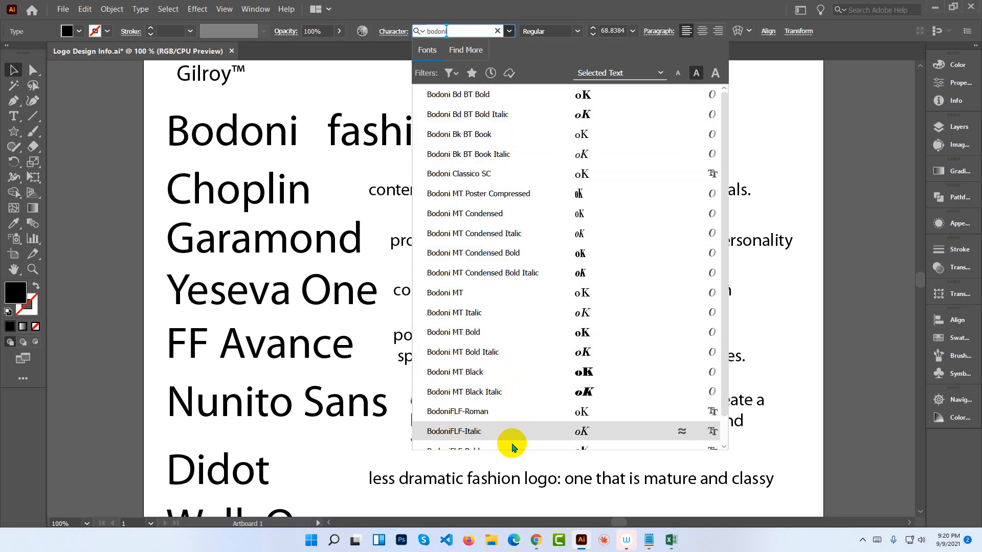
{"action": "left_click", "coordinate": [512, 256]}
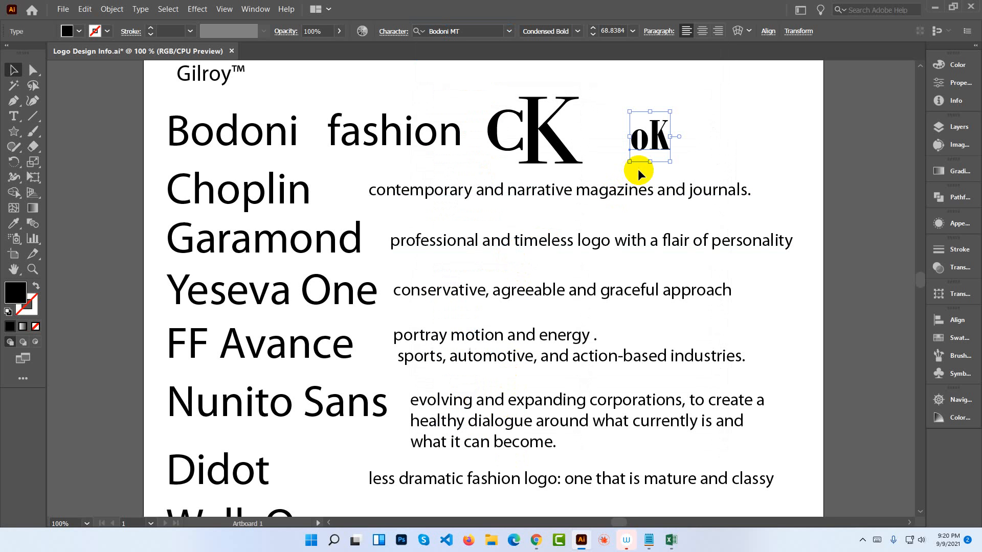
Shift the oK text slightly upward and convert it to outlines.
{"action": "left_click_drag", "start_coordinate": [654, 134], "coordinate": [651, 115]}
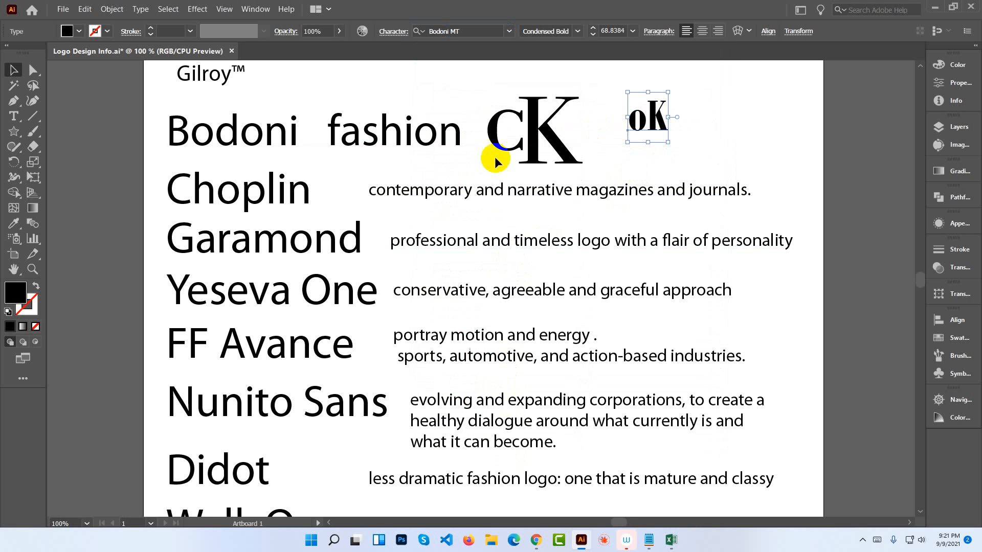
{"action": "right_click", "coordinate": [650, 117]}
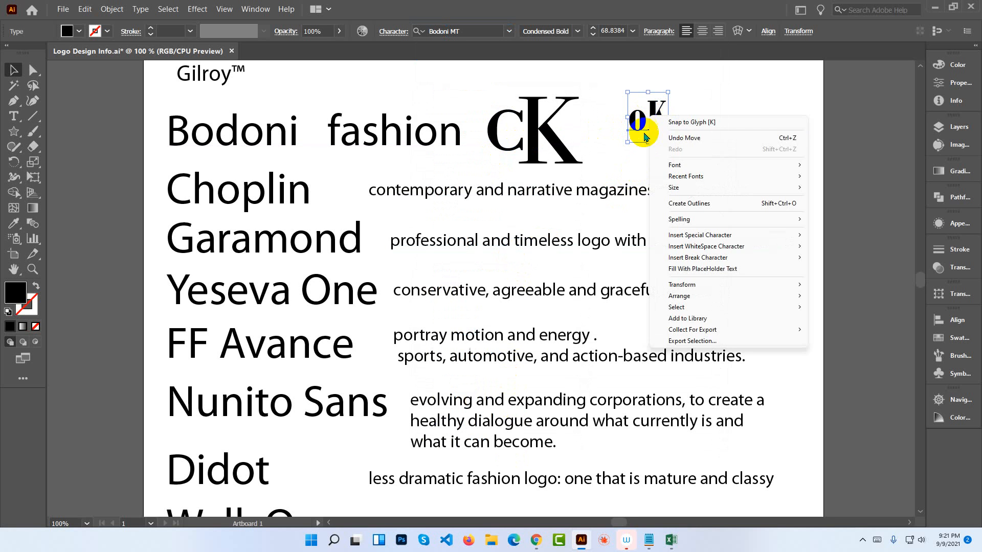
{"action": "left_click", "coordinate": [687, 204]}
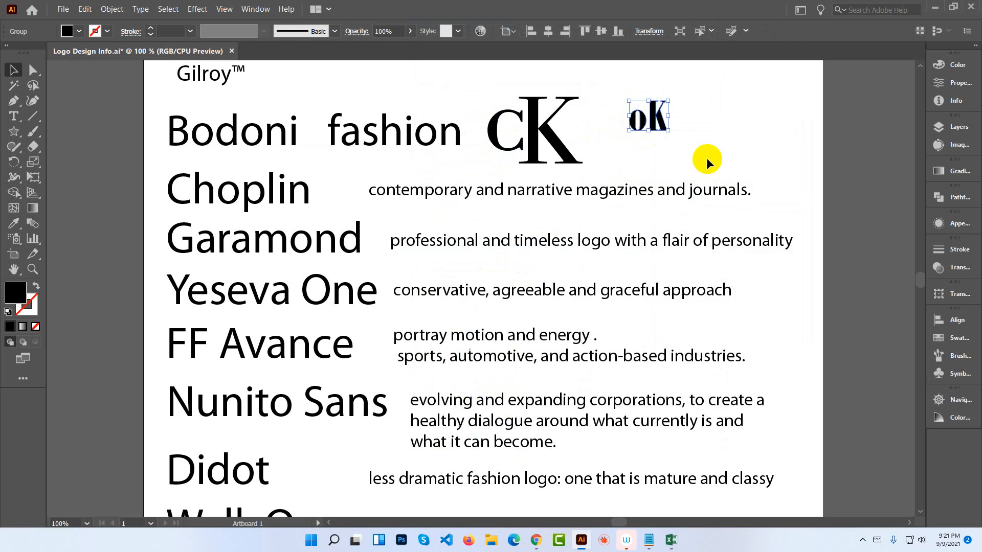
{"action": "left_click", "coordinate": [695, 158]}
Enlarge the outlined oK around its centre, close to the height of the cK monogram.
{"action": "left_click", "coordinate": [655, 122]}
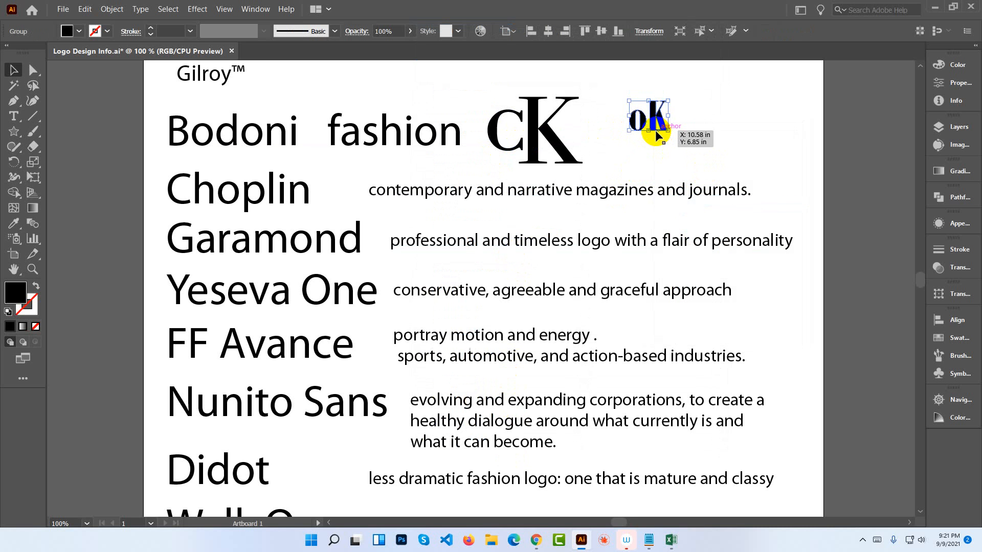
{"action": "left_click_drag", "start_coordinate": [649, 132], "coordinate": [650, 153]}
{"action": "left_click", "coordinate": [693, 146]}
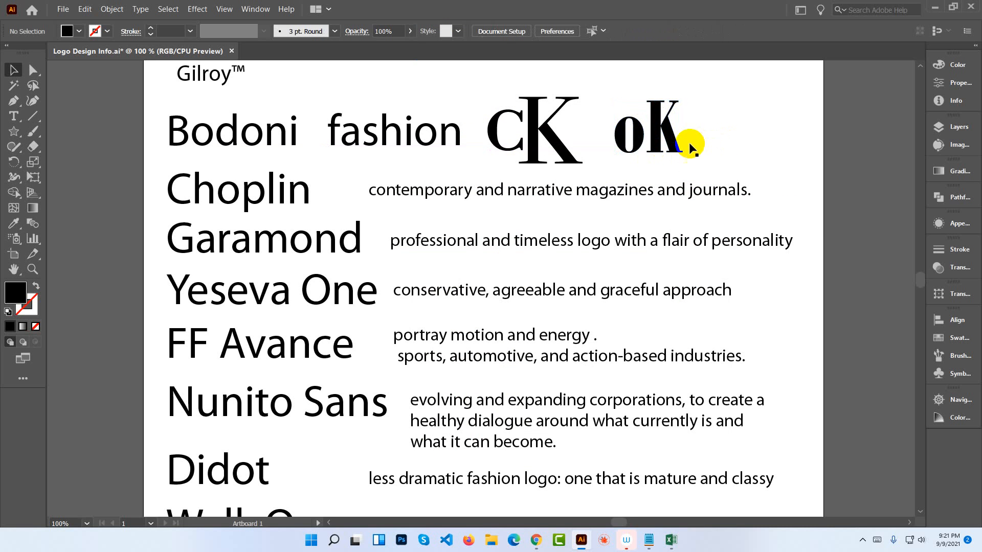
Ungroup the oK outlines and raise the o to the middle of the K's height.
{"action": "left_click", "coordinate": [639, 138]}
{"action": "right_click", "coordinate": [639, 137]}
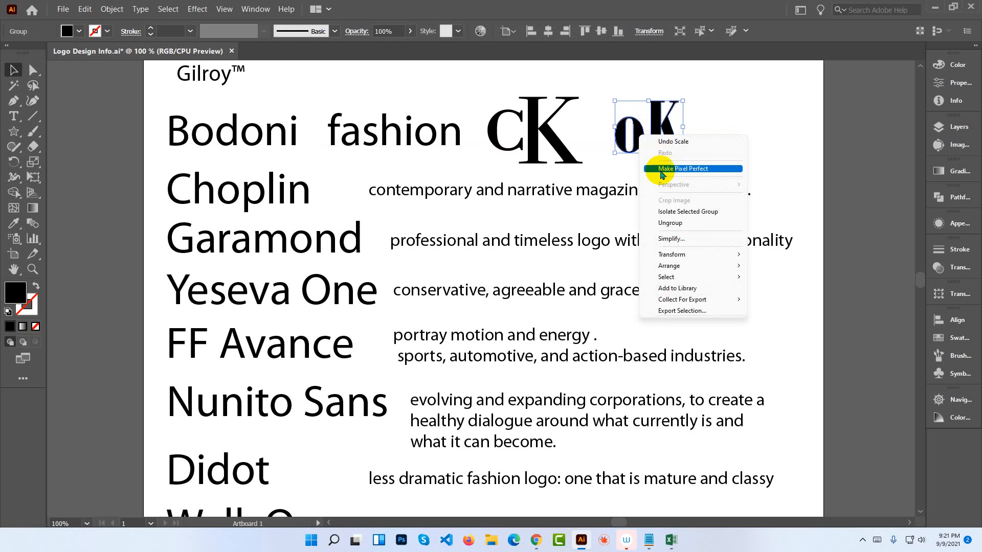
{"action": "left_click", "coordinate": [669, 223]}
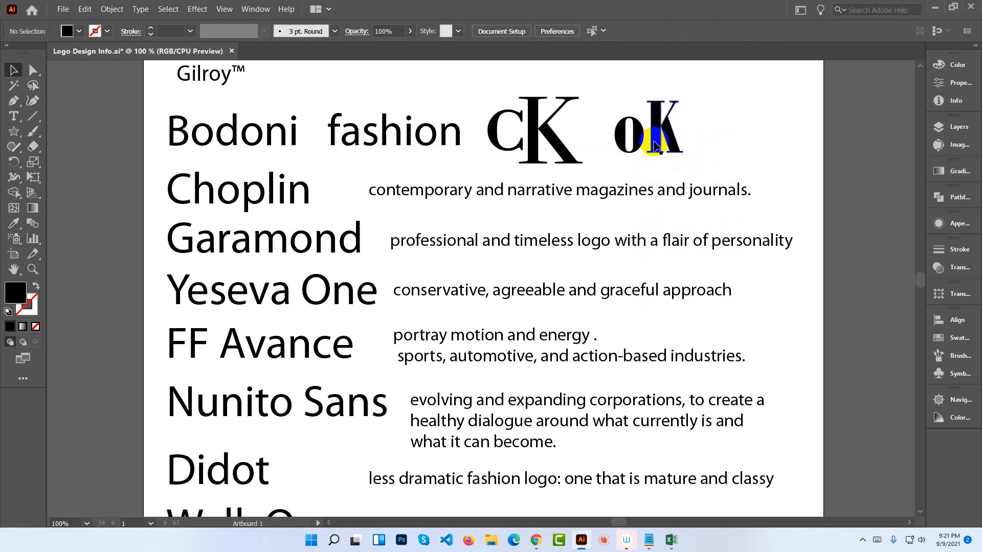
{"action": "left_click_drag", "start_coordinate": [639, 137], "coordinate": [644, 128]}
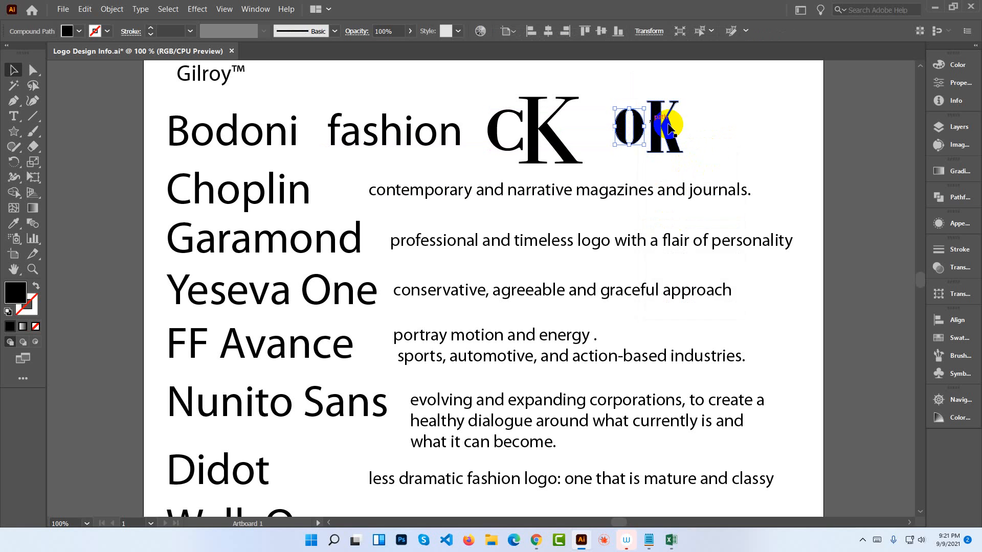
Nudge the o slightly toward the K, keeping it at the K's mid-height.
{"action": "left_click", "coordinate": [696, 128]}
{"action": "left_click_drag", "start_coordinate": [701, 153], "coordinate": [629, 92]}
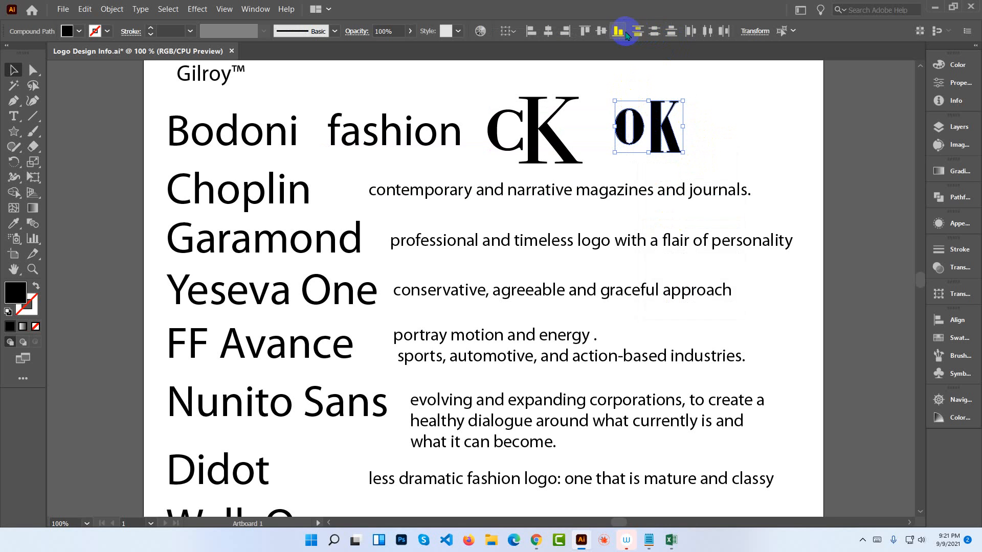
{"action": "left_click", "coordinate": [625, 88]}
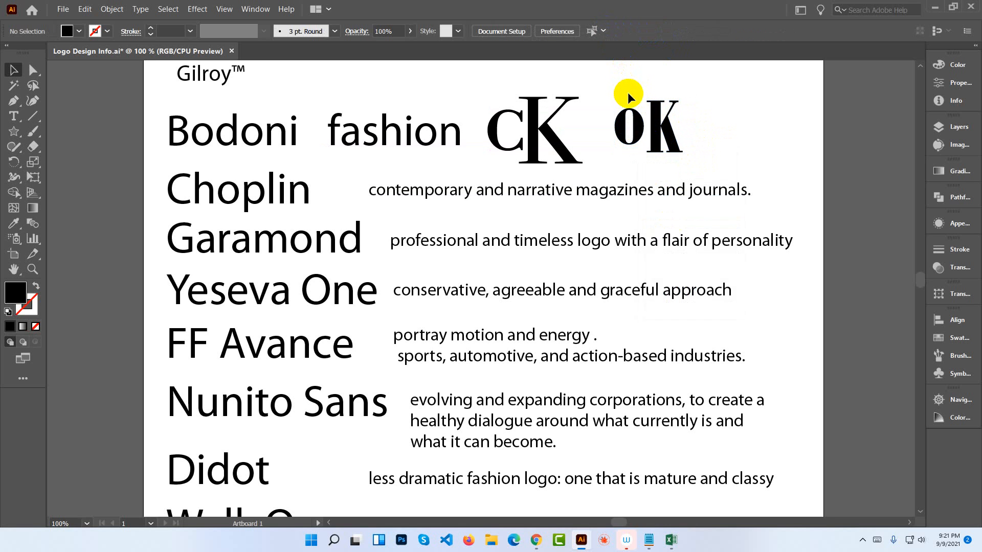
{"action": "left_click_drag", "start_coordinate": [634, 123], "coordinate": [643, 128]}
{"action": "left_click", "coordinate": [709, 126]}
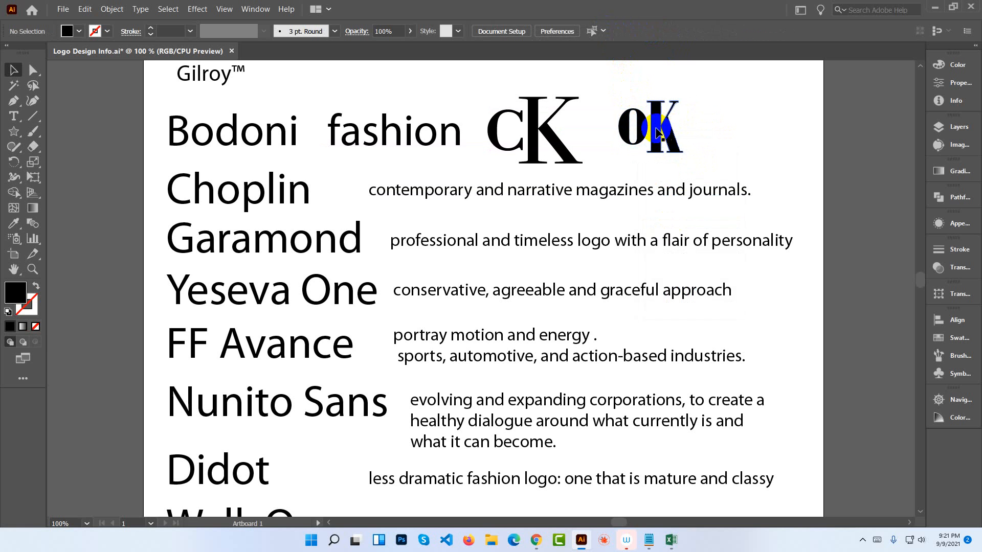
Resize the o to about 0.54 by 0.67 in and select it together with the K.
{"action": "left_click", "coordinate": [645, 131]}
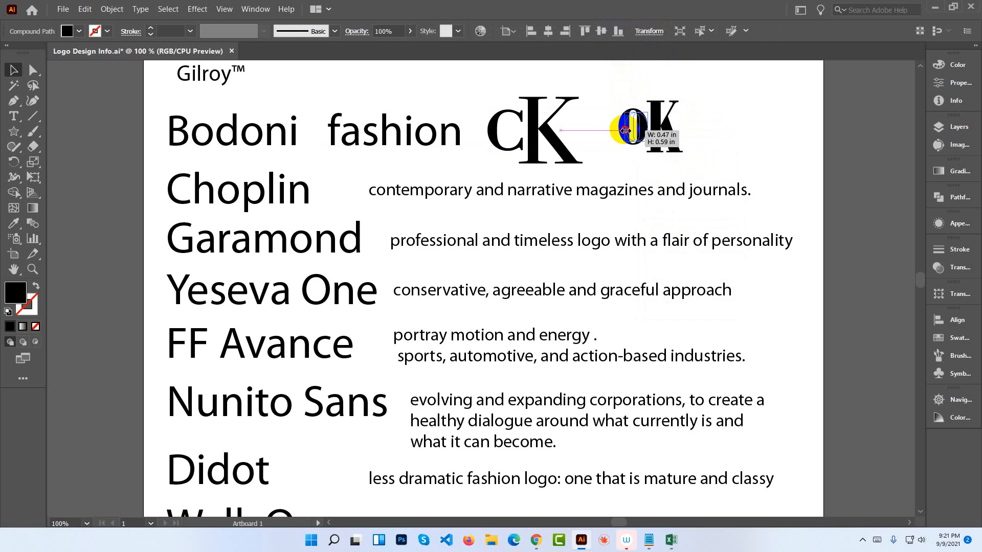
{"action": "left_click", "coordinate": [691, 131]}
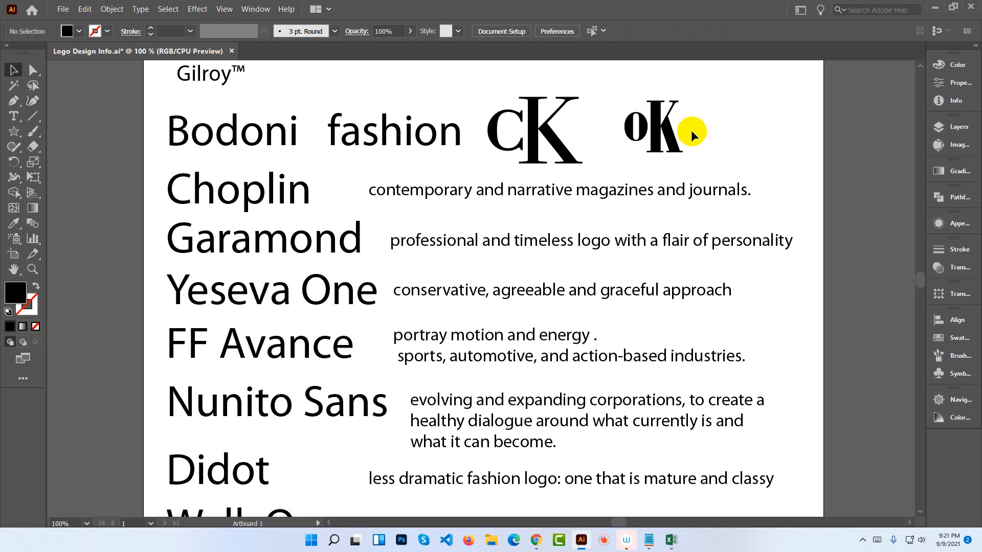
{"action": "left_click_drag", "start_coordinate": [639, 128], "coordinate": [623, 129]}
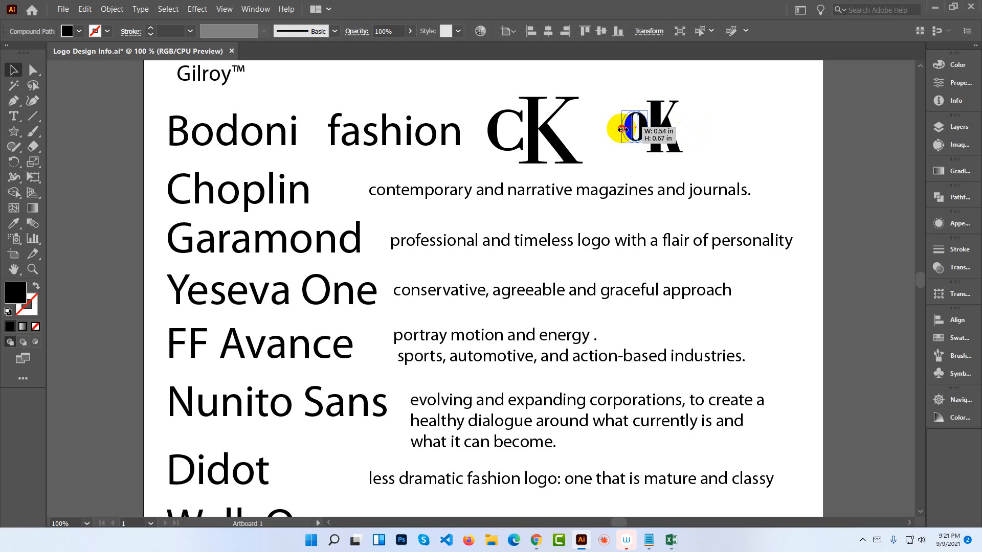
{"action": "left_click", "coordinate": [692, 132]}
{"action": "left_click", "coordinate": [639, 113]}
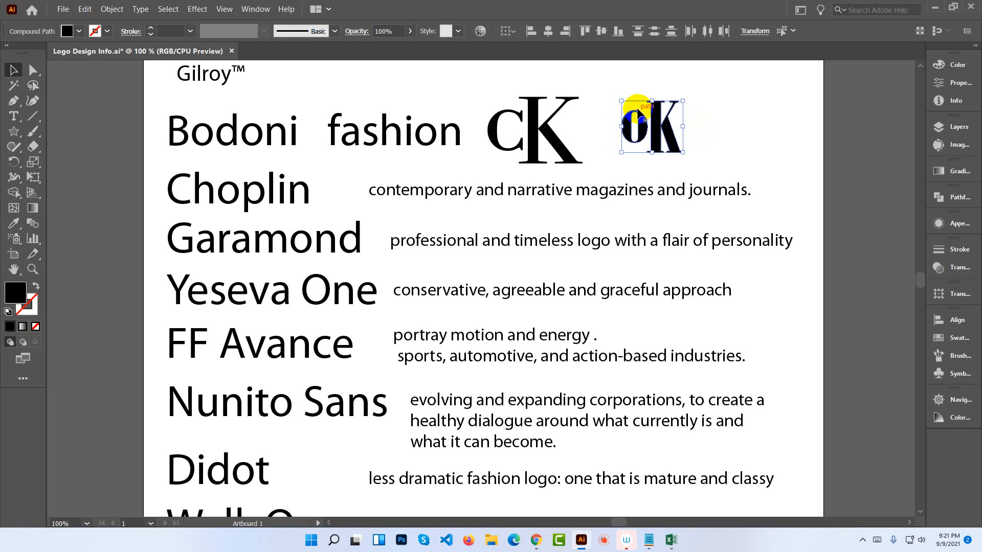
{"action": "left_click", "coordinate": [690, 134]}
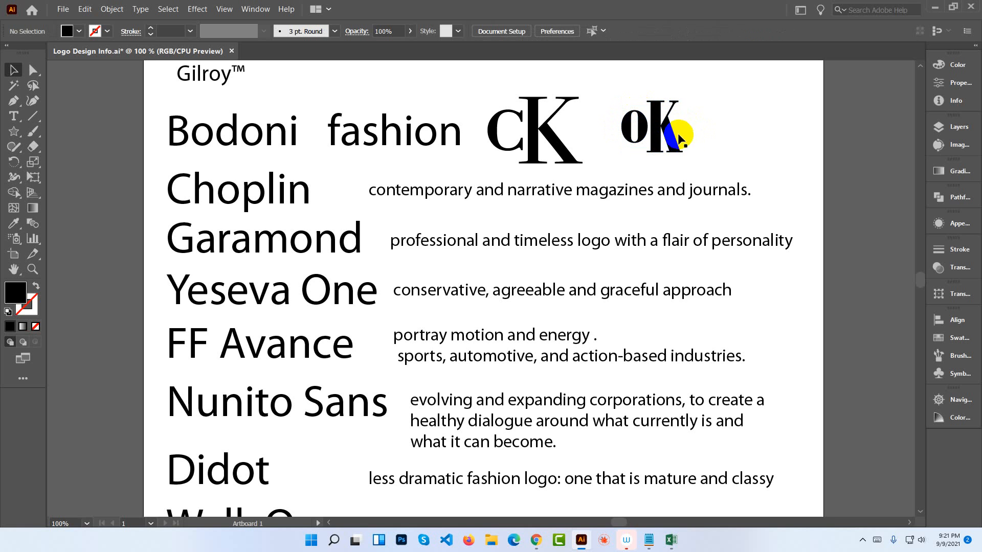
{"action": "left_click", "coordinate": [674, 136]}
{"action": "left_click", "coordinate": [707, 136]}
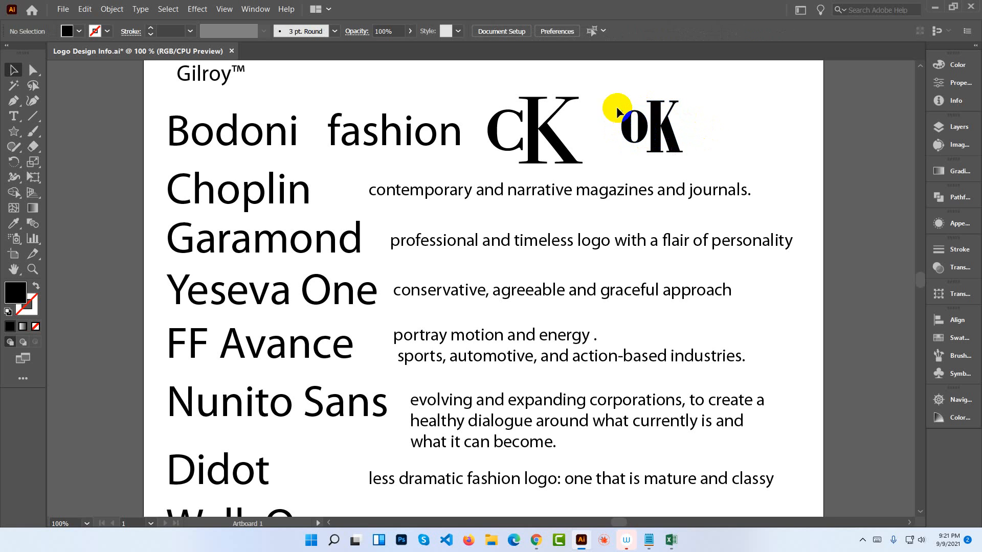
{"action": "left_click_drag", "start_coordinate": [614, 104], "coordinate": [676, 137]}
{"action": "left_click", "coordinate": [700, 135]}
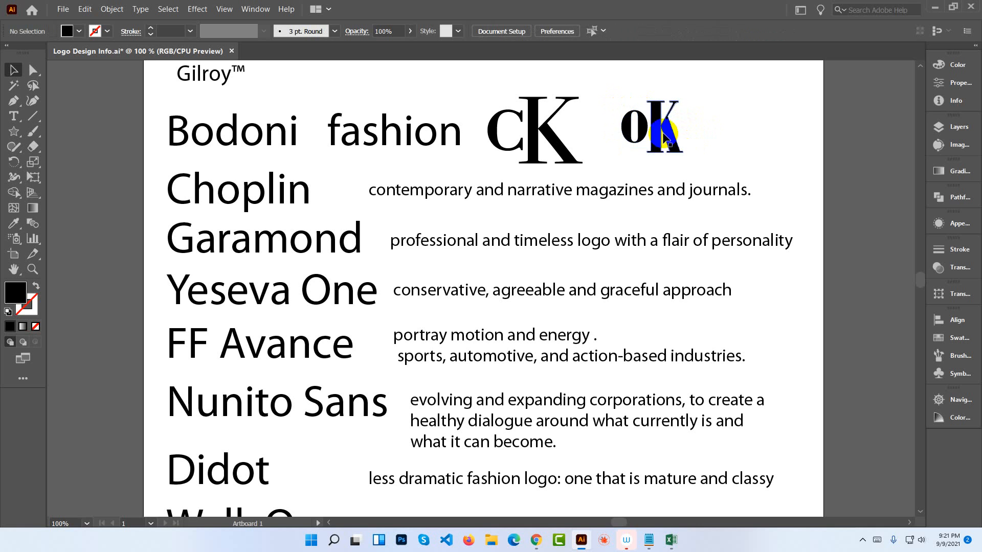
{"action": "left_click_drag", "start_coordinate": [624, 111], "coordinate": [667, 141]}
{"action": "left_click", "coordinate": [703, 135]}
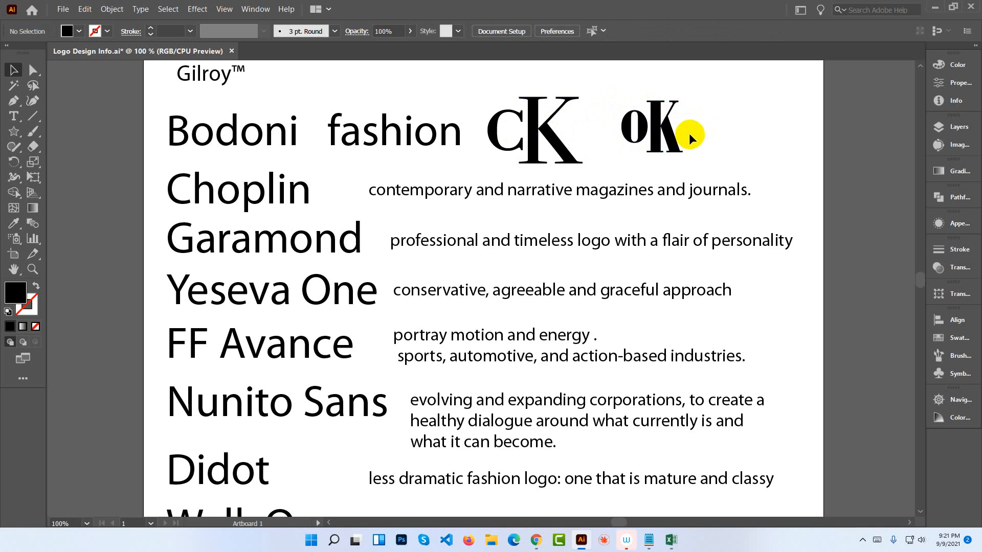
Delete both letters of the oK monogram beside the cK example.
{"action": "left_click_drag", "start_coordinate": [686, 145], "coordinate": [625, 115]}
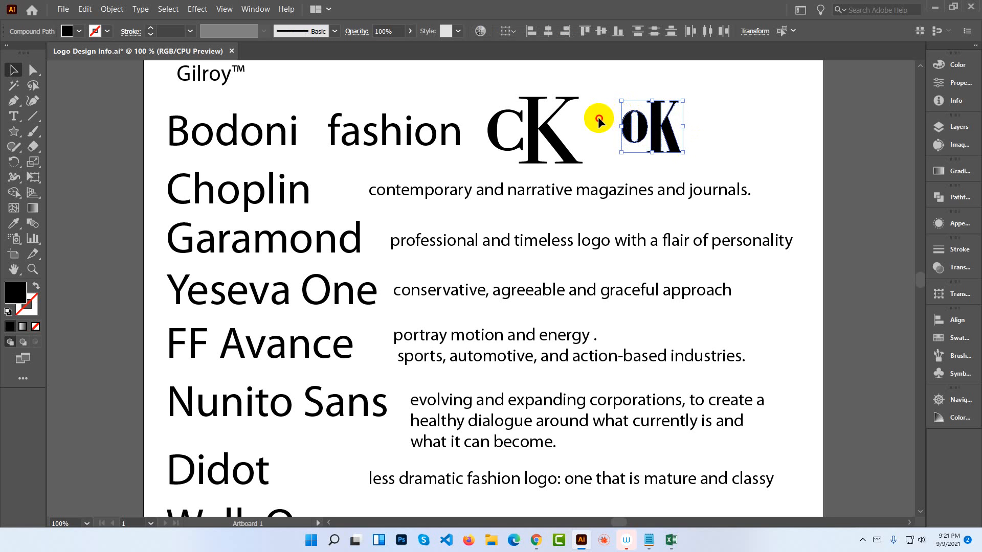
{"action": "left_click", "coordinate": [603, 113]}
{"action": "left_click_drag", "start_coordinate": [611, 99], "coordinate": [632, 104]}
{"action": "left_click", "coordinate": [707, 135]}
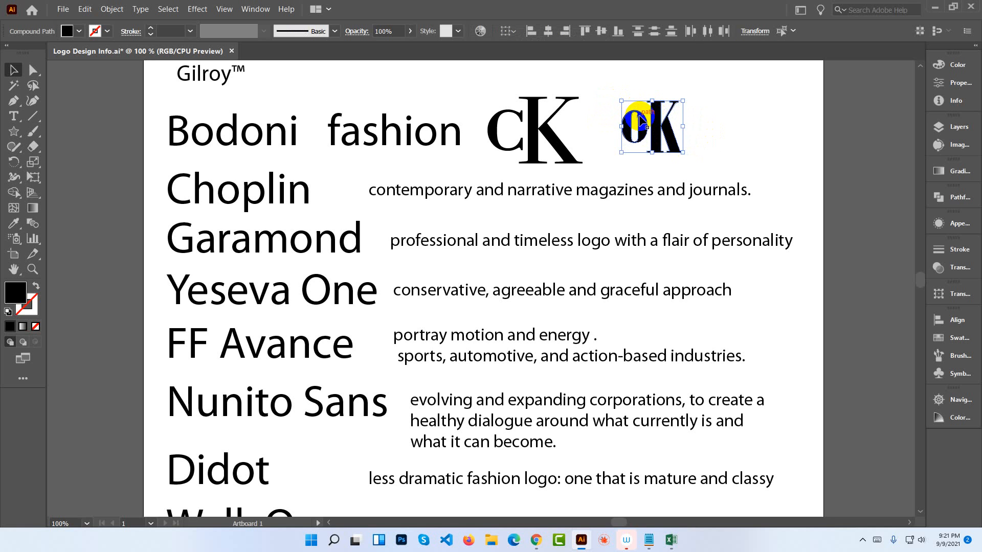
{"action": "key", "text": "Delete"}
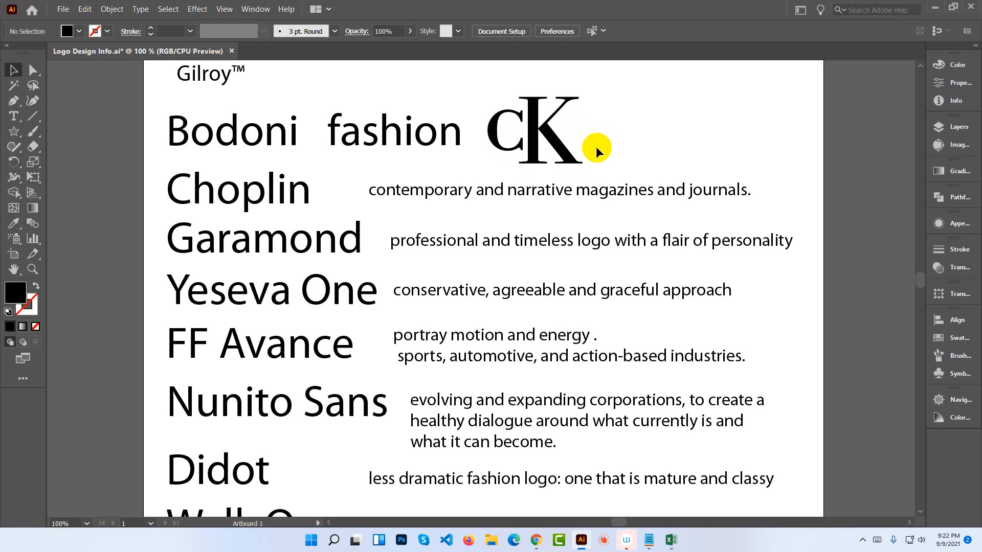
{"action": "left_click", "coordinate": [536, 109]}
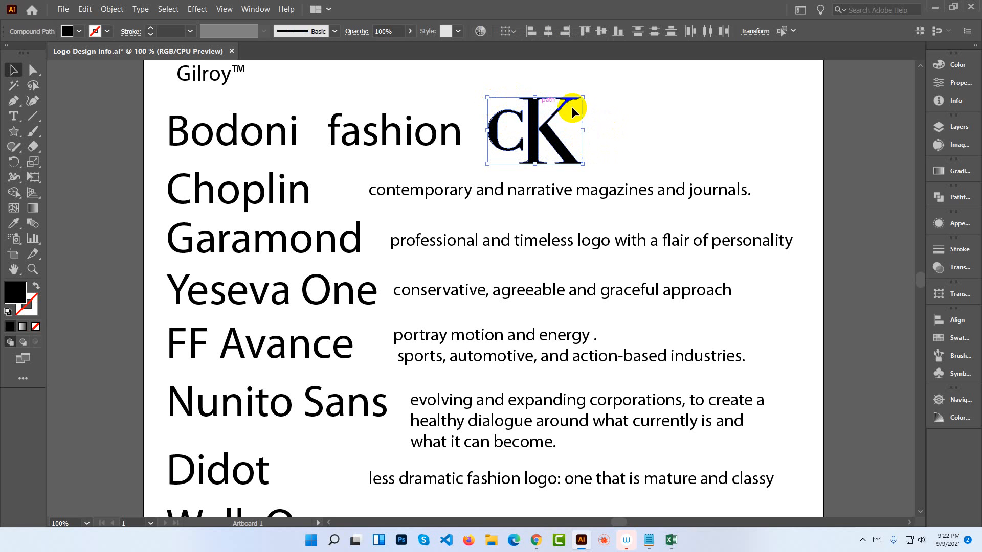
{"action": "left_click", "coordinate": [614, 116]}
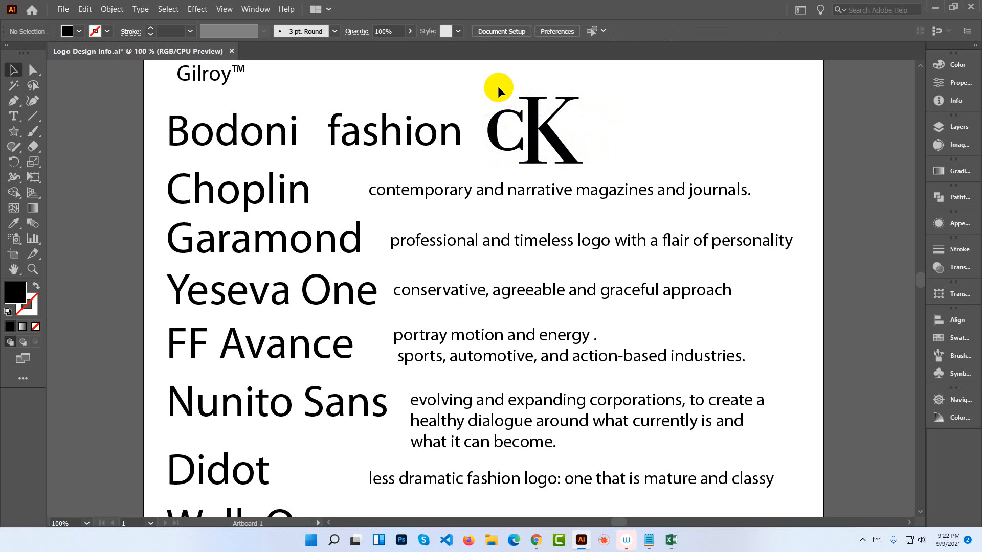
{"action": "left_click", "coordinate": [574, 143]}
{"action": "left_click", "coordinate": [598, 143]}
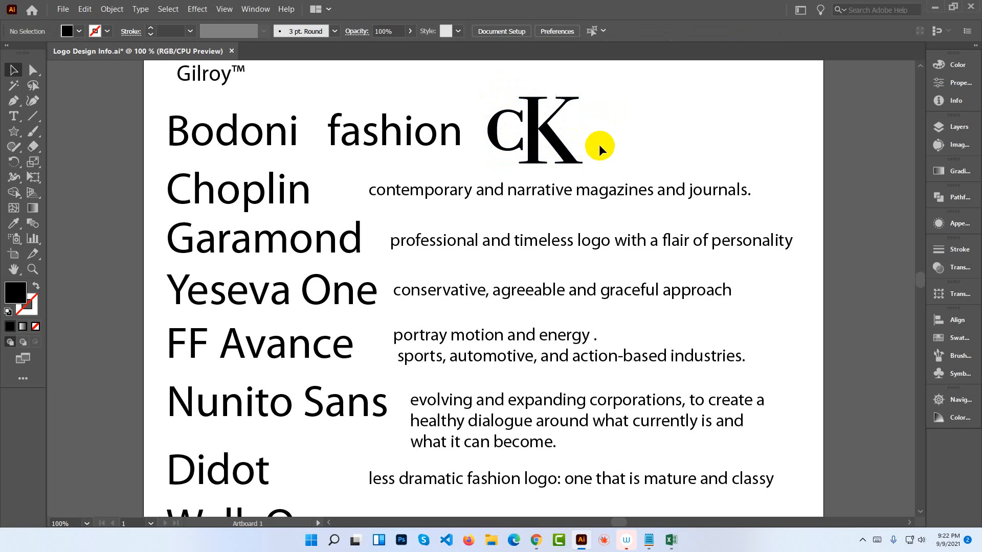
{"action": "left_click", "coordinate": [526, 146]}
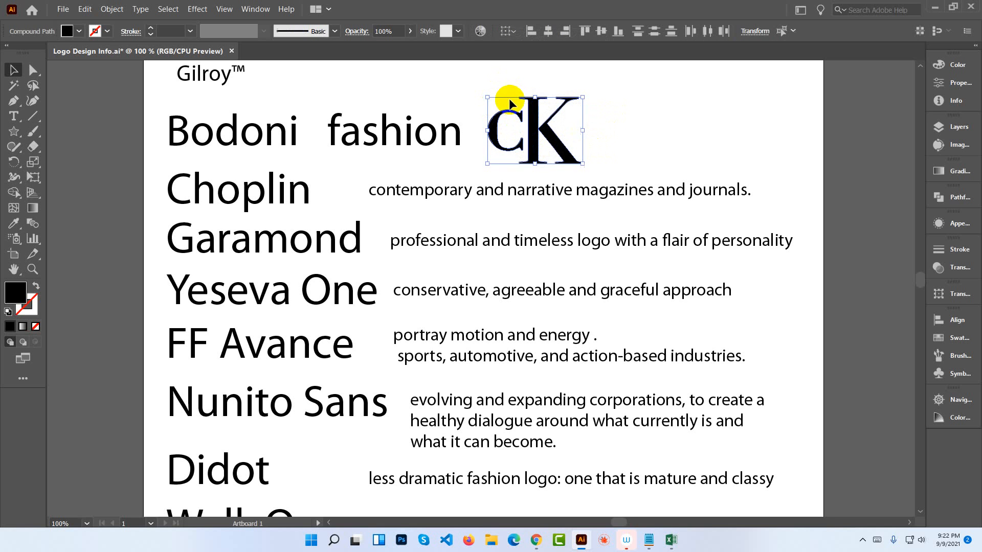
{"action": "left_click", "coordinate": [608, 121]}
{"action": "left_click_drag", "start_coordinate": [593, 142], "coordinate": [500, 100]}
{"action": "left_click", "coordinate": [618, 132]}
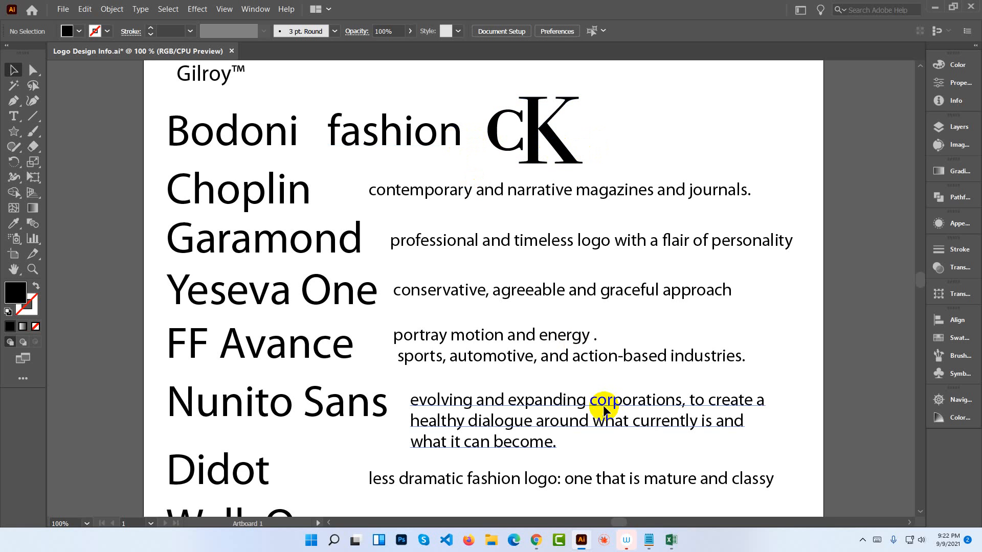
Switch to Chrome and search Google for "similar font to Bodoni" in a new tab.
{"action": "mouse_move", "coordinate": [543, 542]}
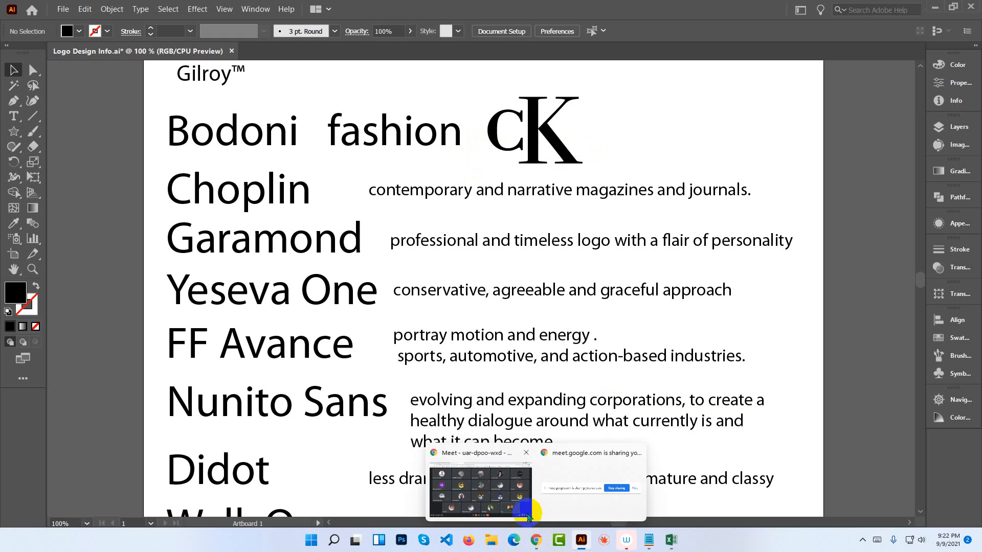
{"action": "left_click", "coordinate": [494, 498]}
{"action": "left_click", "coordinate": [337, 6]}
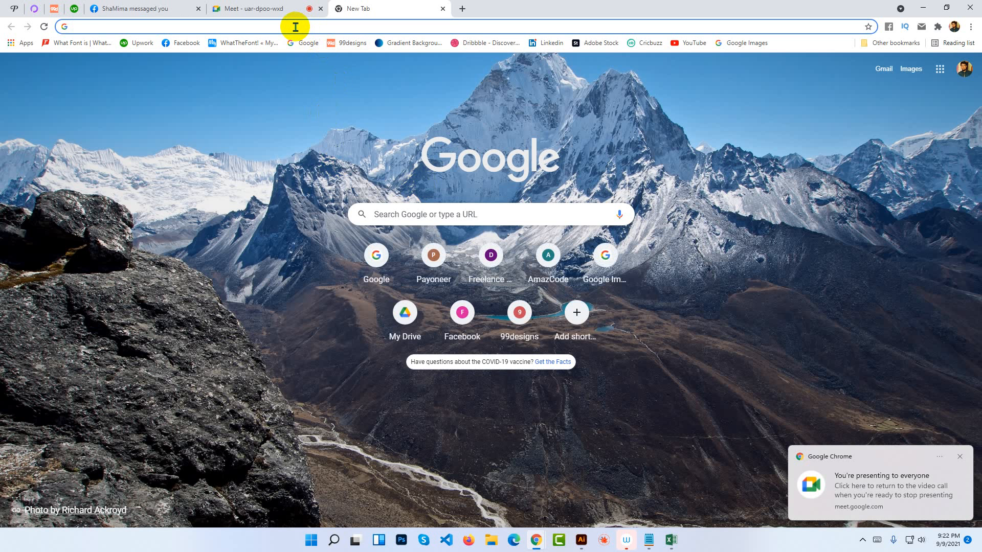
{"action": "type", "text": "similar"}
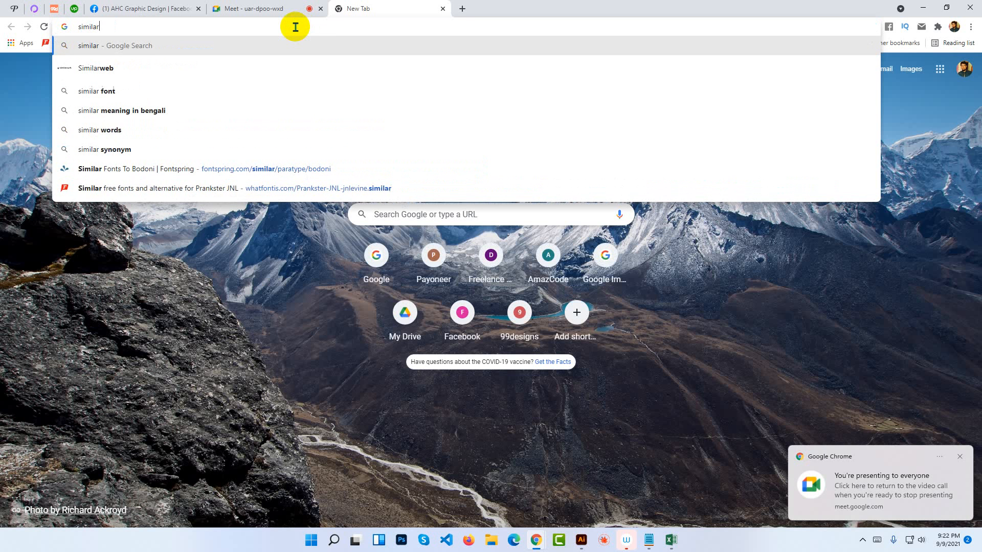
{"action": "type", "text": " f"}
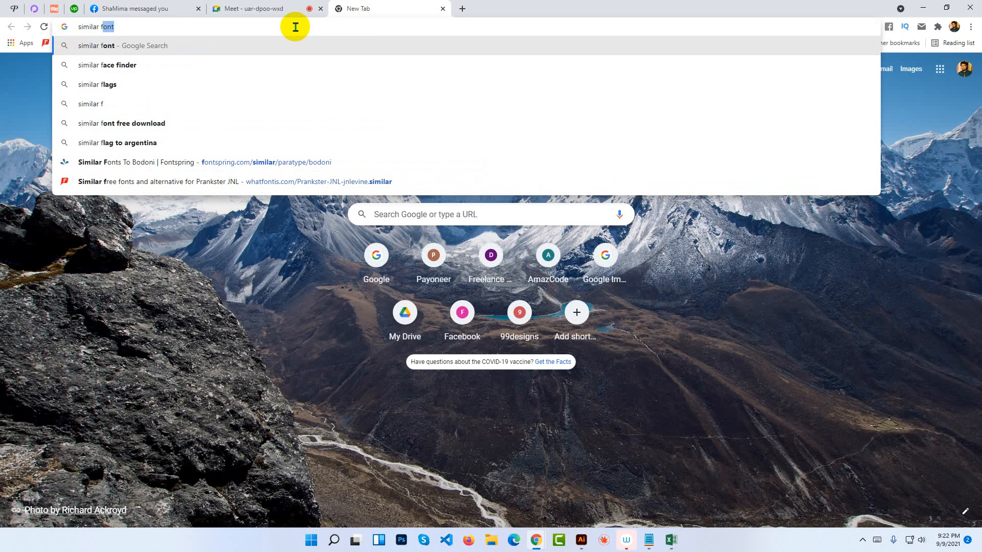
{"action": "type", "text": "ont "}
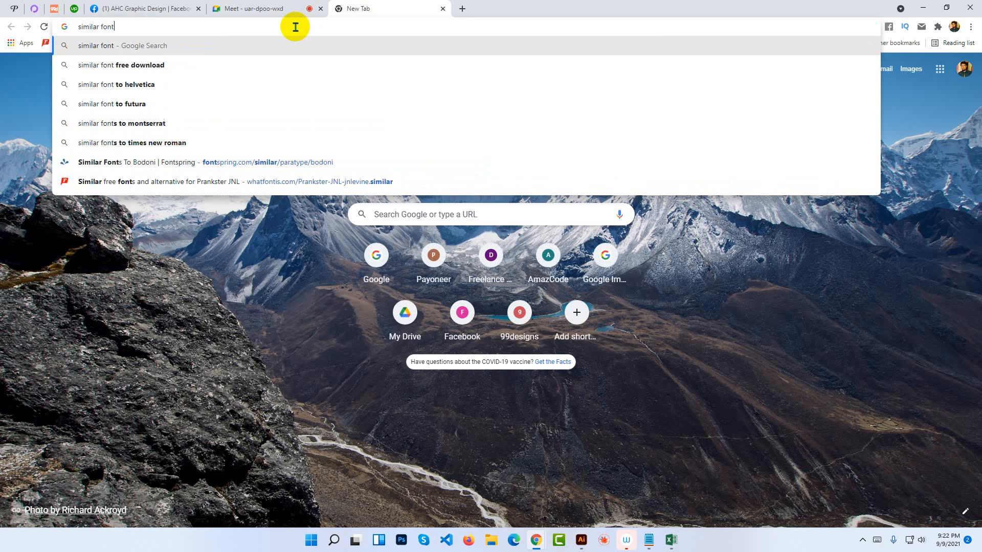
{"action": "type", "text": "to"}
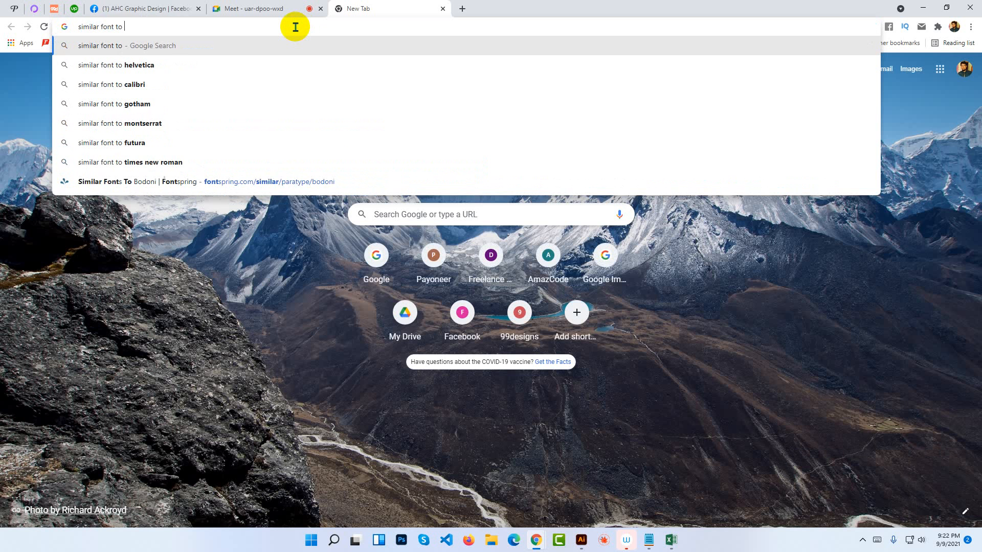
{"action": "type", "text": "Bodon"}
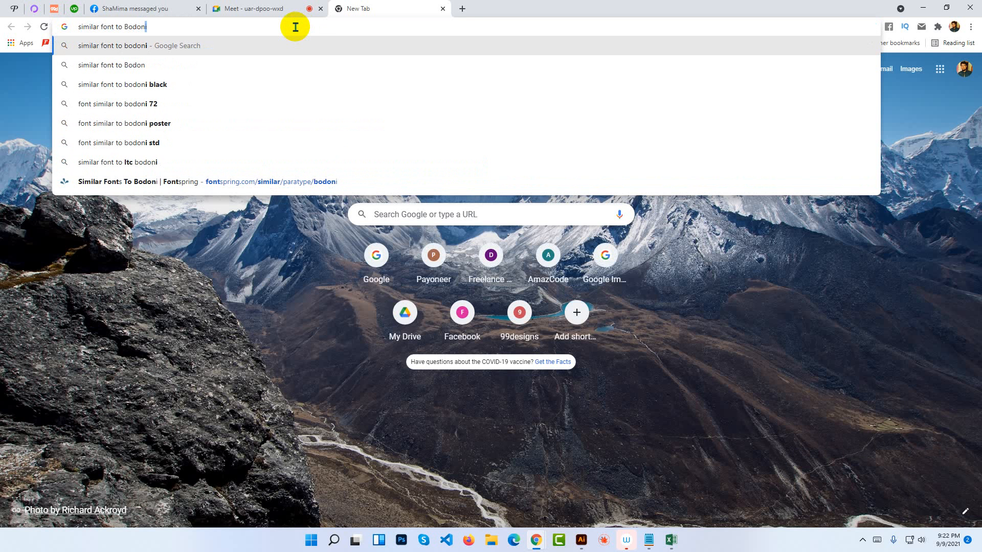
{"action": "type", "text": "i"}
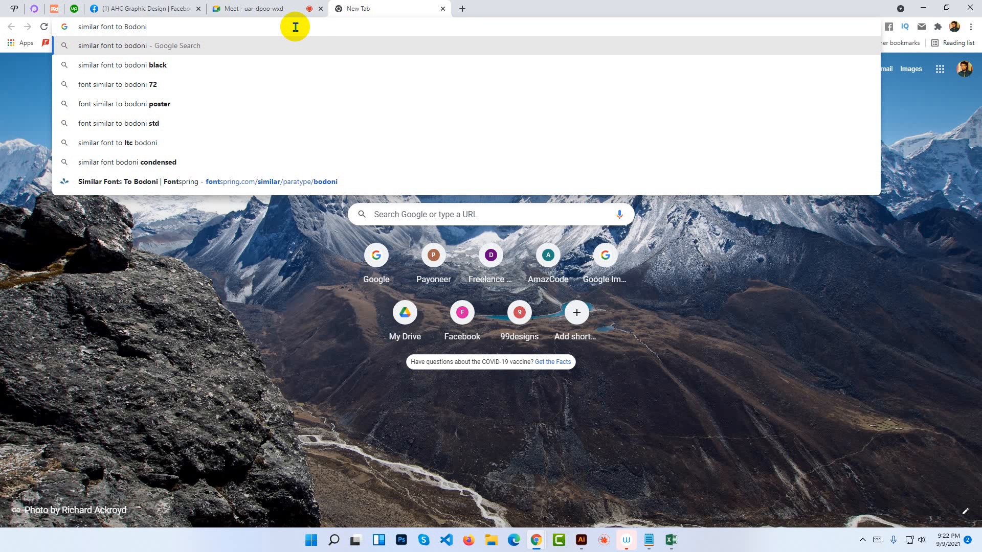
{"action": "key", "text": "Return"}
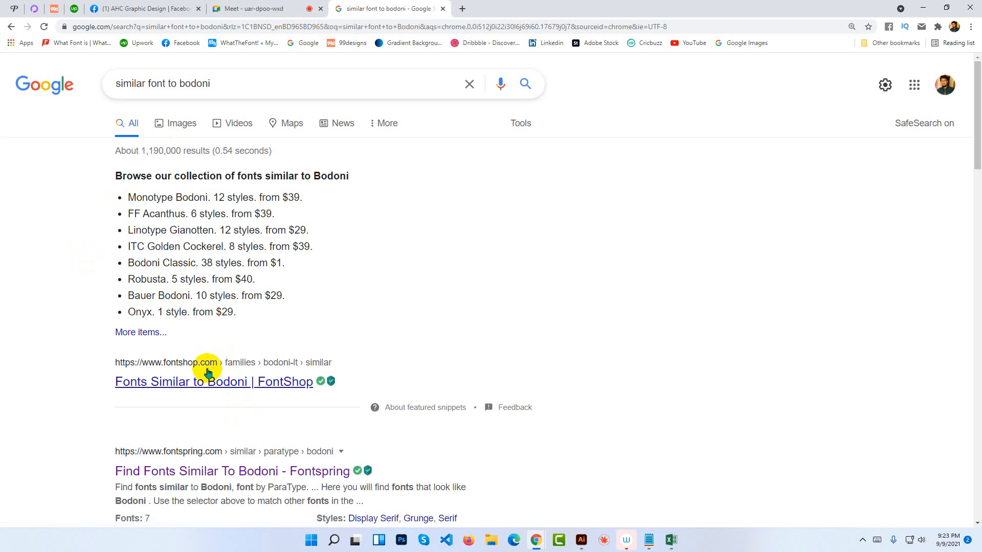
Examine the list of fonts similar to Bodoni at the head of the search results.
{"action": "right_click", "coordinate": [194, 381]}
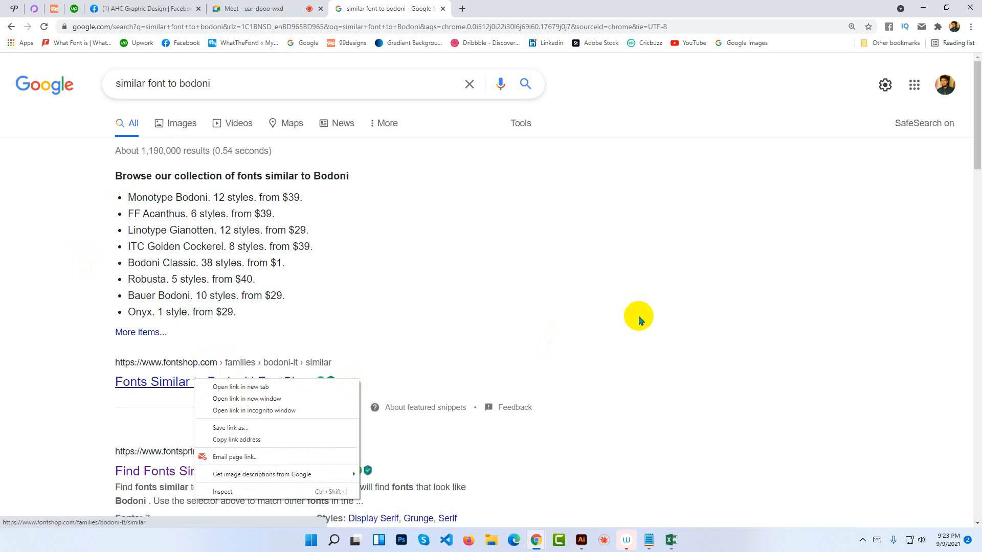
{"action": "left_click", "coordinate": [638, 317]}
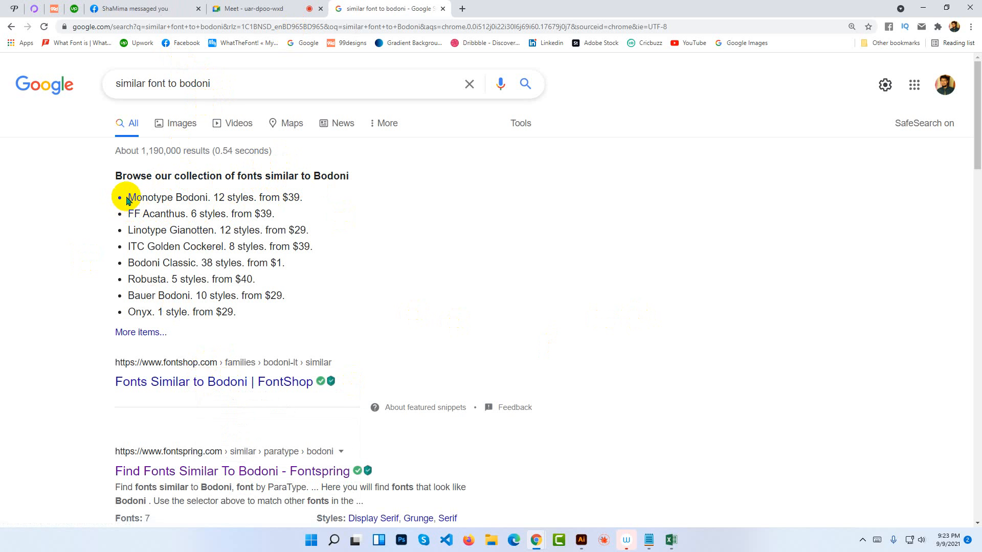
{"action": "left_click_drag", "start_coordinate": [128, 197], "coordinate": [233, 311]}
{"action": "left_click", "coordinate": [241, 310]}
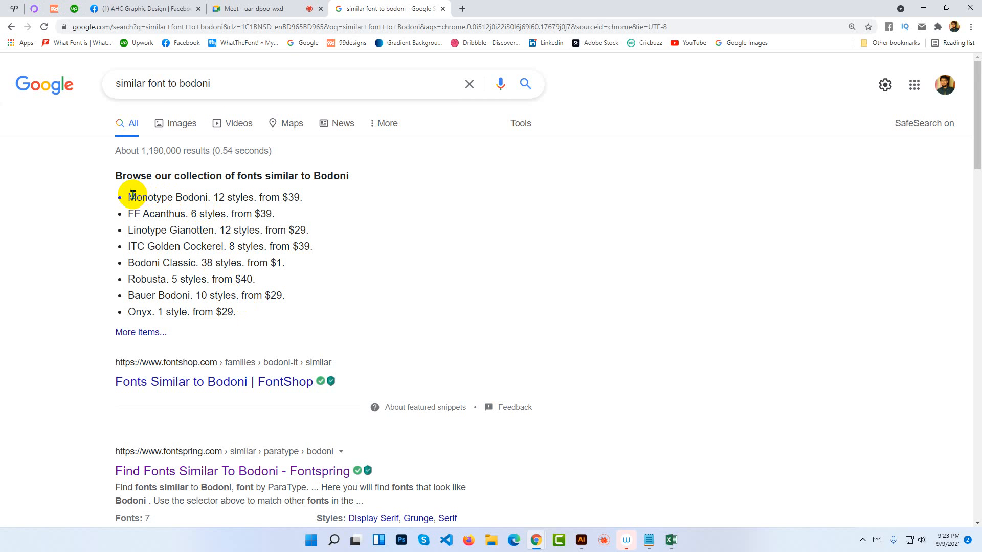
{"action": "left_click_drag", "start_coordinate": [133, 197], "coordinate": [205, 198]}
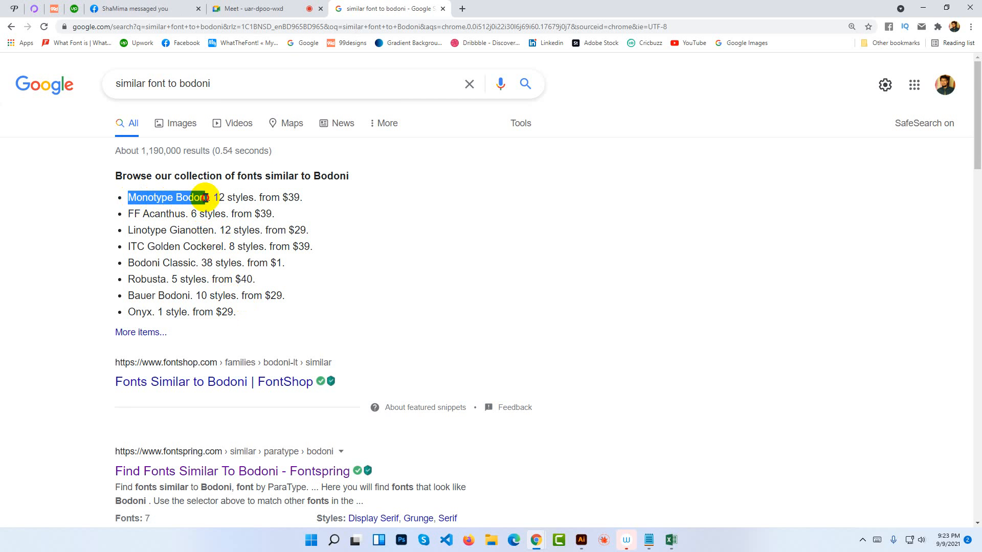
{"action": "left_click", "coordinate": [216, 201]}
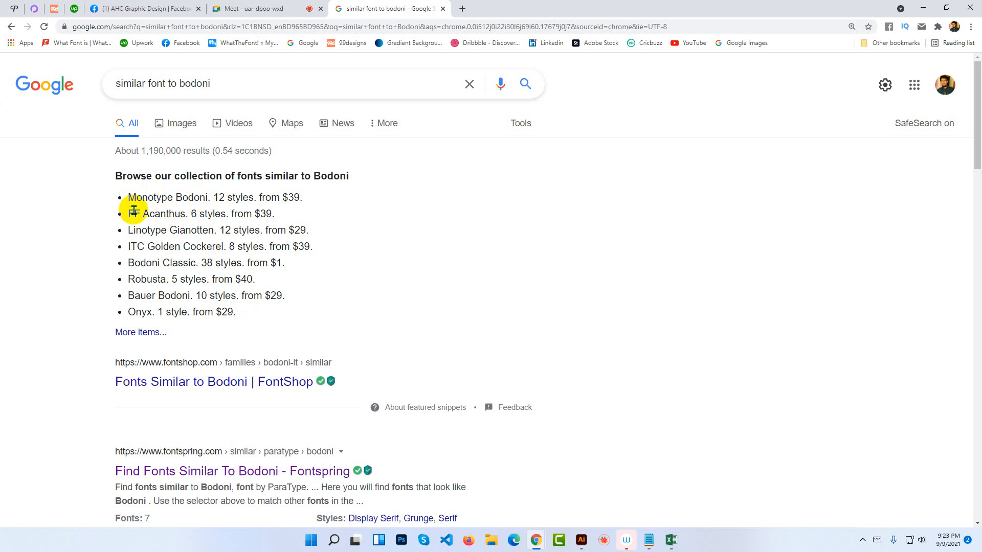
Copy the font name FF Acanthus from the list and search a new tab for "ff acanthus font free download".
{"action": "left_click_drag", "start_coordinate": [128, 214], "coordinate": [182, 215]}
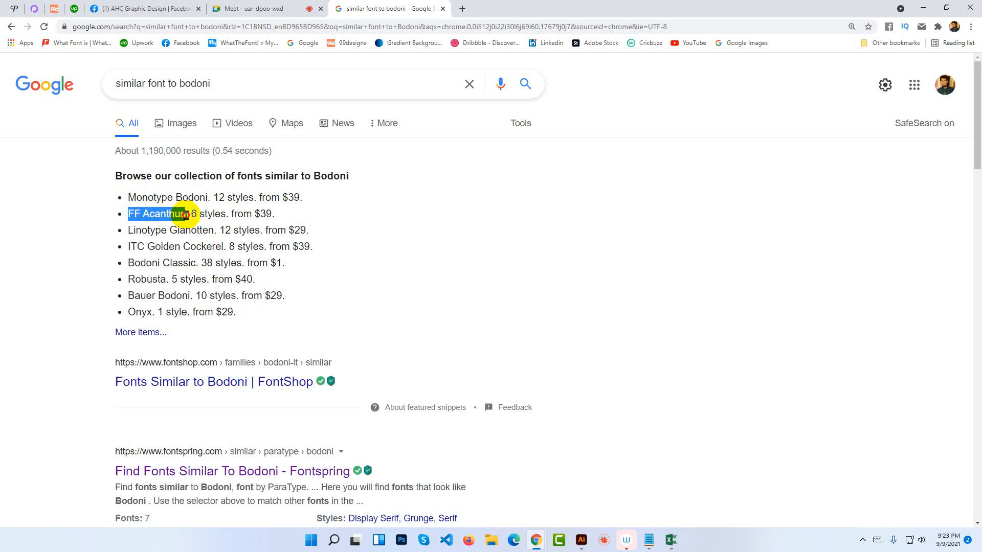
{"action": "right_click", "coordinate": [160, 210]}
{"action": "left_click", "coordinate": [176, 217]}
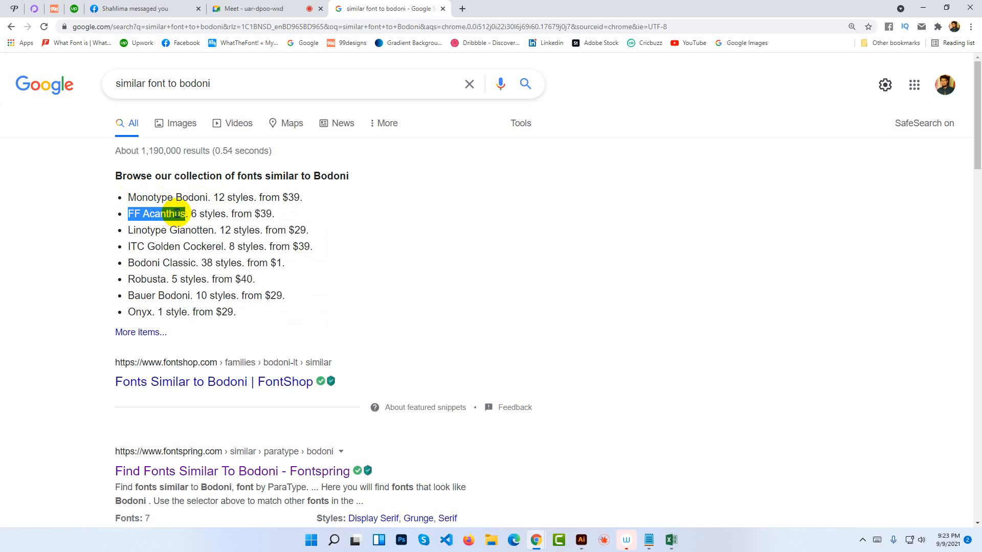
{"action": "left_click", "coordinate": [462, 9]}
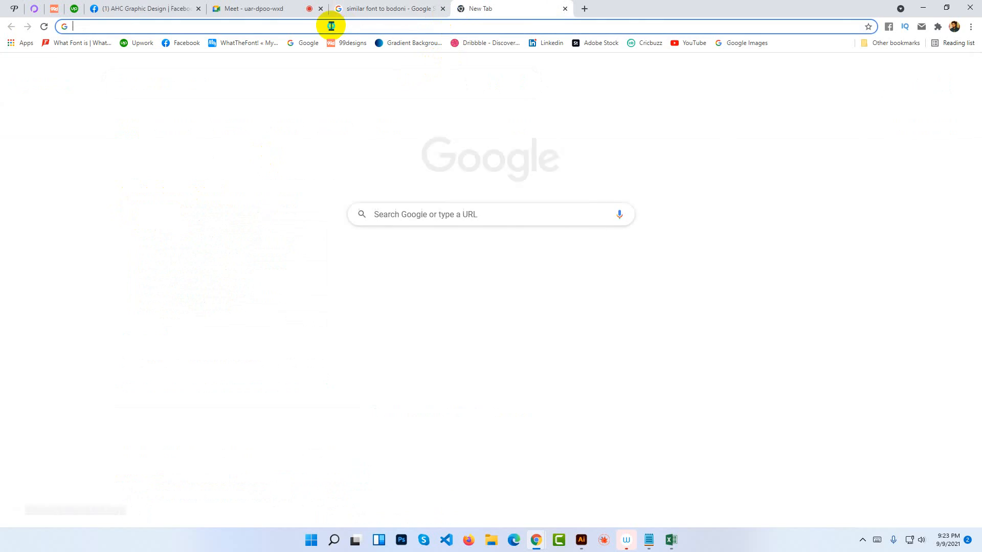
{"action": "right_click", "coordinate": [332, 26]}
{"action": "left_click", "coordinate": [357, 94]}
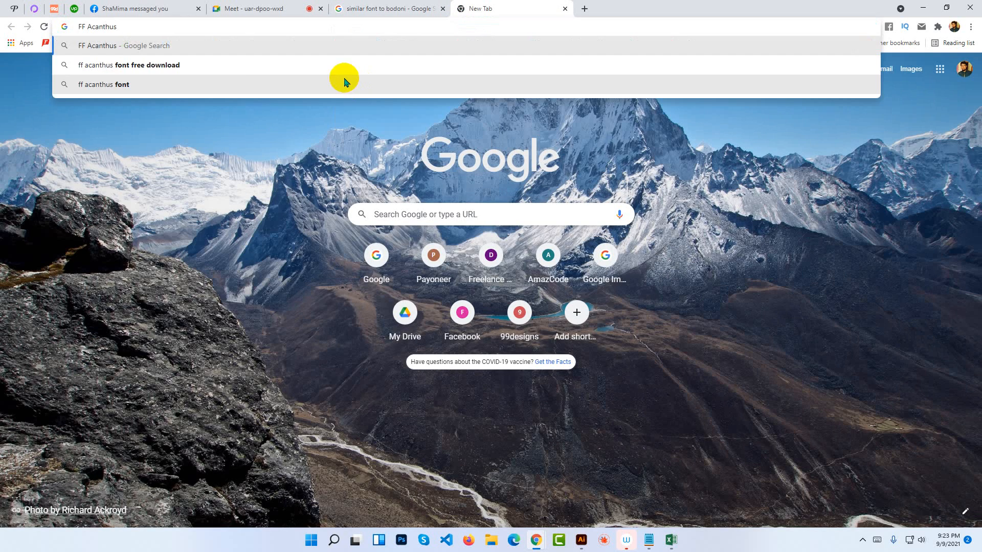
{"action": "left_click", "coordinate": [259, 69]}
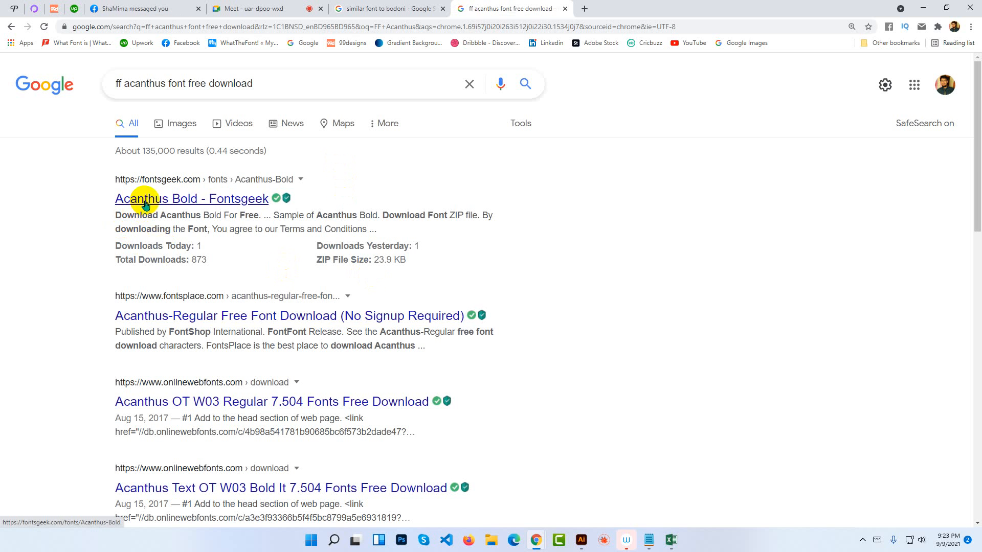
Open the Fontsgeek result for Acanthus Bold in its own tab and download the font ZIP file.
{"action": "right_click", "coordinate": [142, 207]}
{"action": "left_click", "coordinate": [159, 211]}
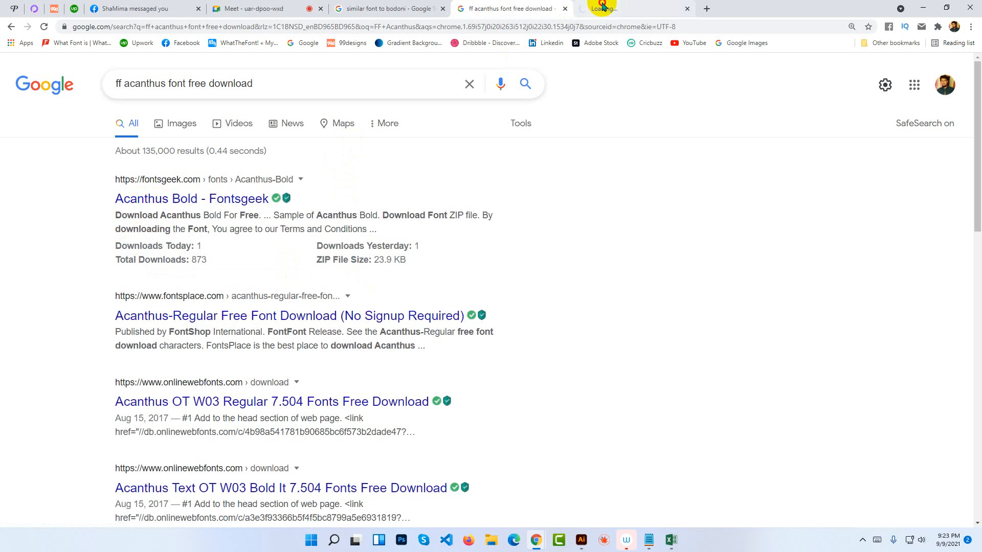
{"action": "left_click", "coordinate": [604, 8]}
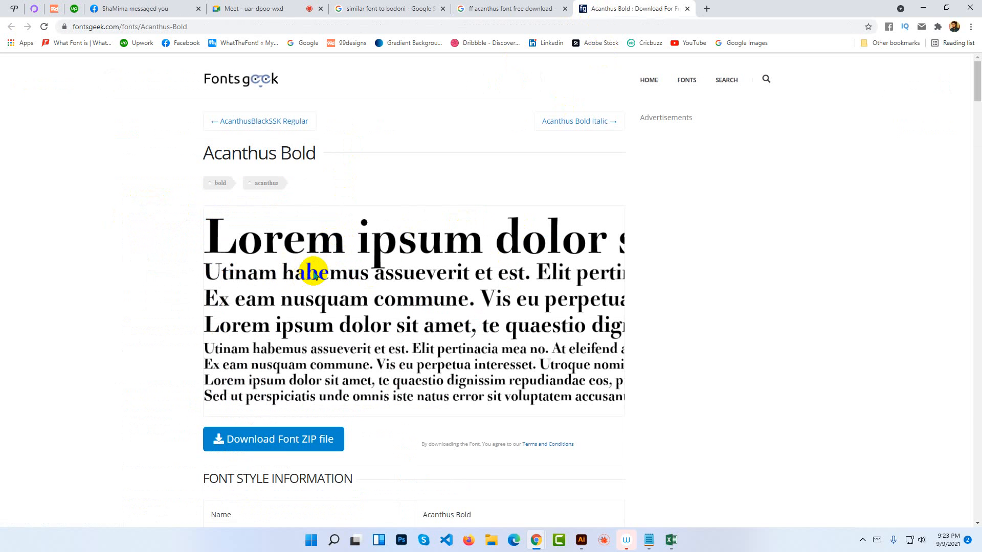
{"action": "left_click", "coordinate": [283, 440]}
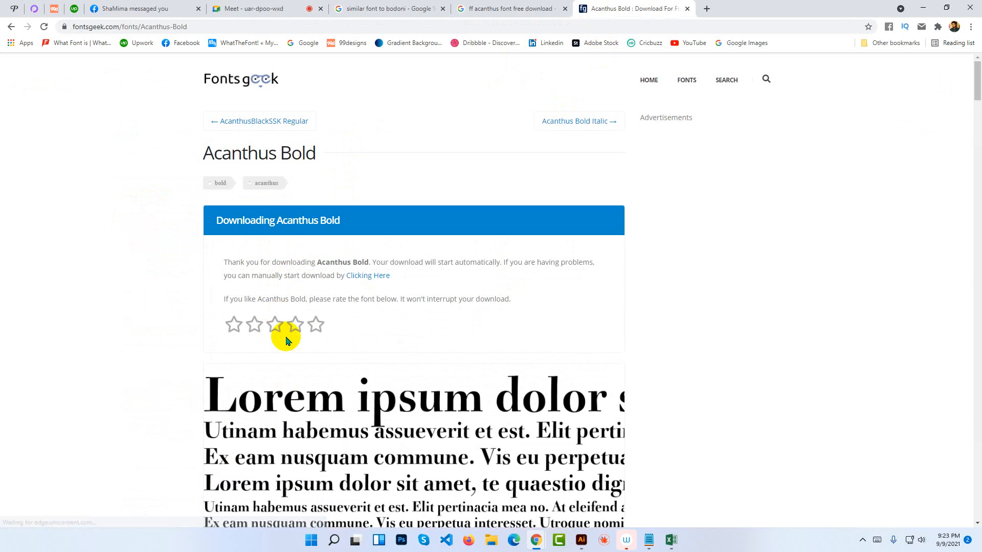
{"action": "scroll", "coordinate": [300, 330], "scroll_direction": "down", "scroll_amount": 3}
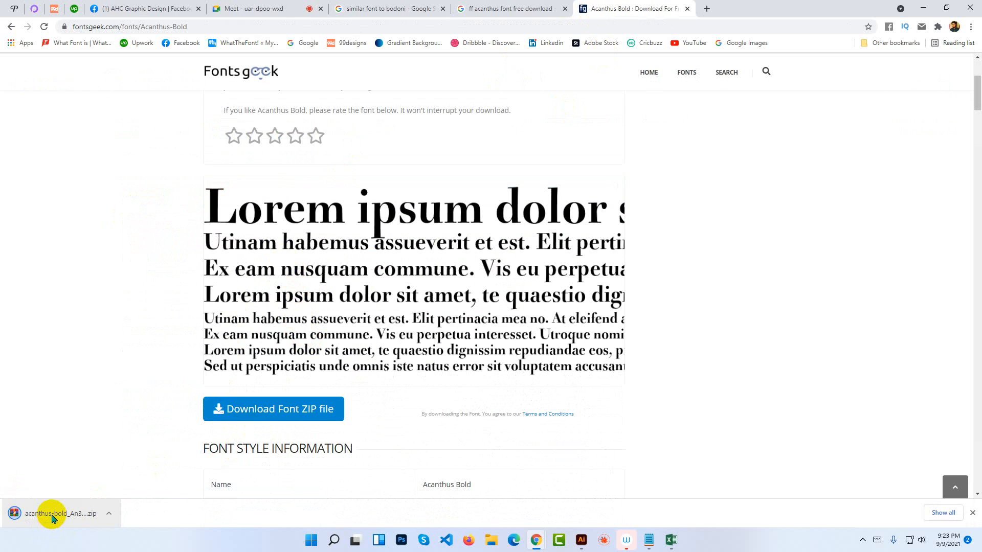
Install the Acanthus Bold OpenType font from the downloaded ZIP archive, and close the font preview and archive windows.
{"action": "left_click", "coordinate": [65, 518]}
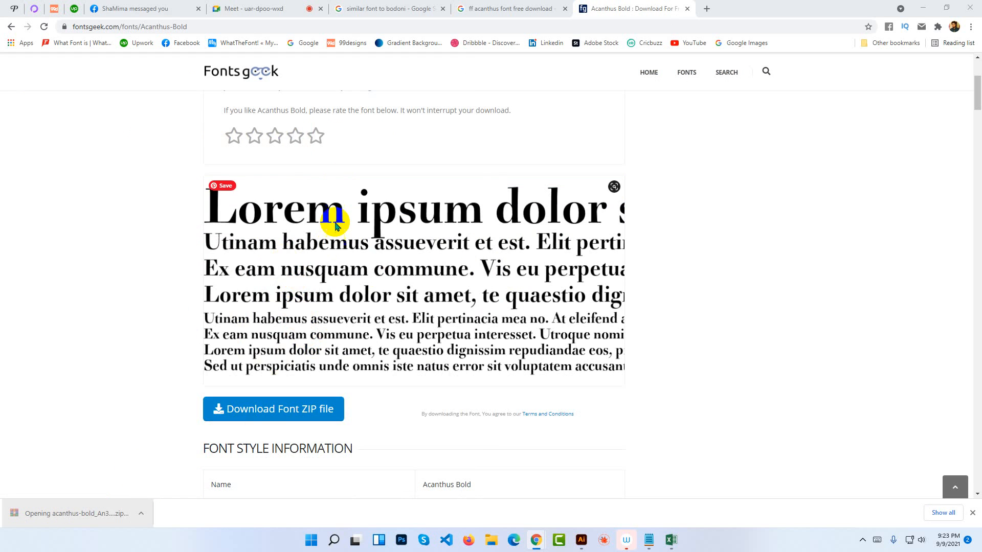
{"action": "left_click", "coordinate": [112, 185]}
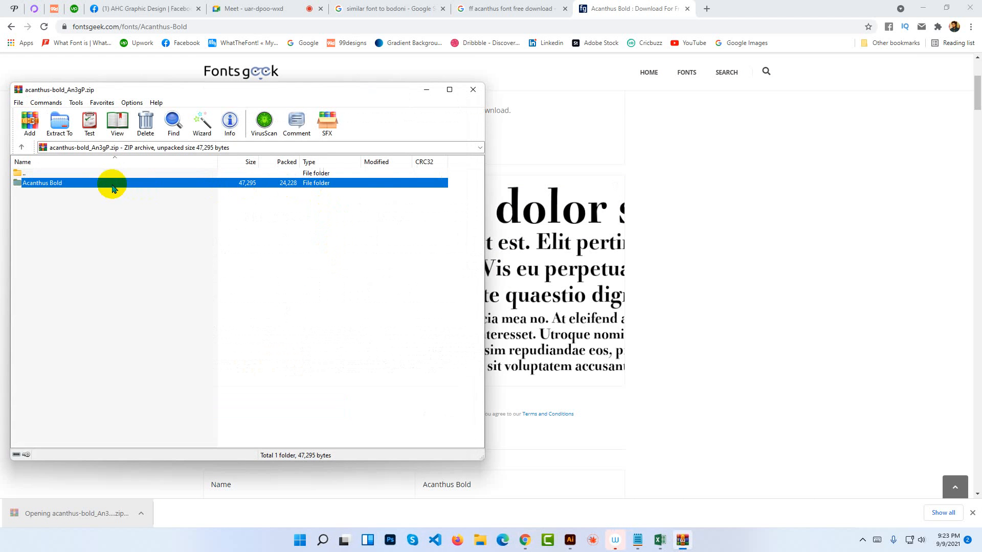
{"action": "double_click", "coordinate": [174, 184]}
{"action": "double_click", "coordinate": [84, 183]}
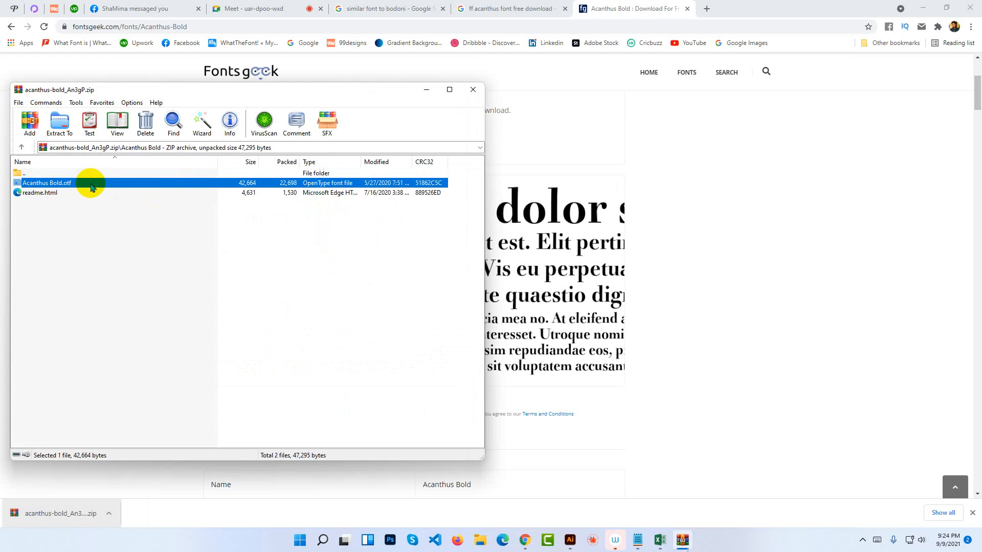
{"action": "left_click", "coordinate": [138, 123]}
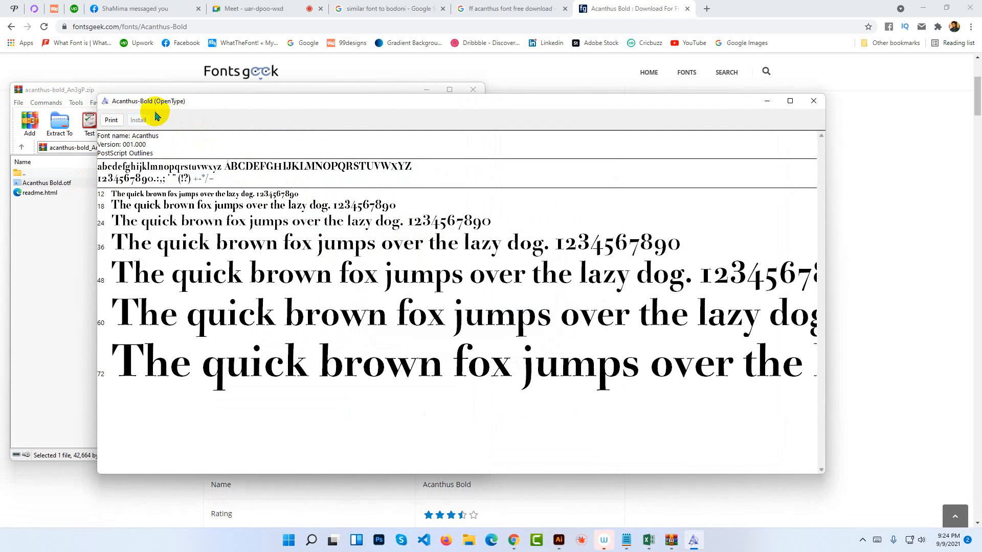
{"action": "left_click", "coordinate": [806, 101]}
{"action": "left_click", "coordinate": [472, 89]}
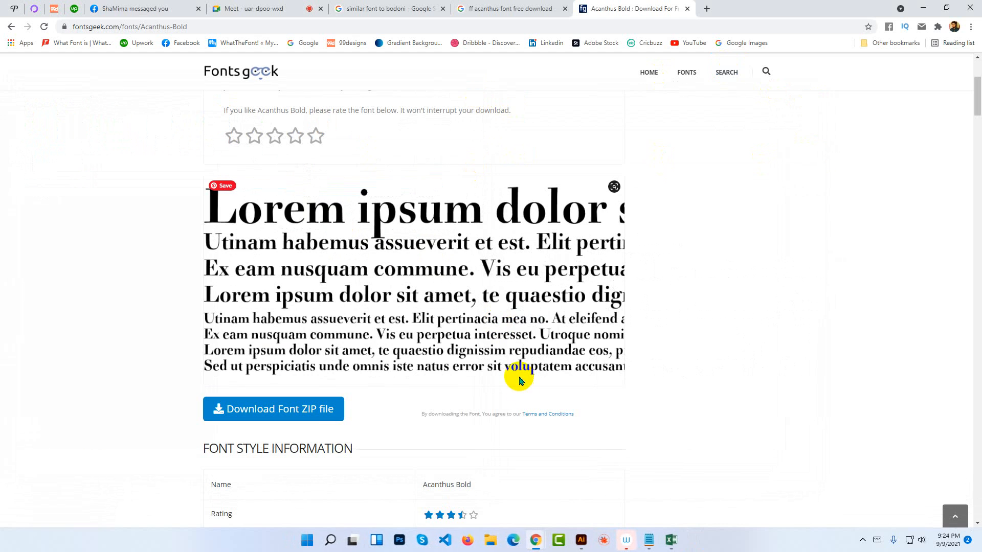
Switch to Illustrator, add the text "oK" beside the CK logo in the Bodoni row, and enlarge it to about 180 pt.
{"action": "left_click", "coordinate": [581, 540]}
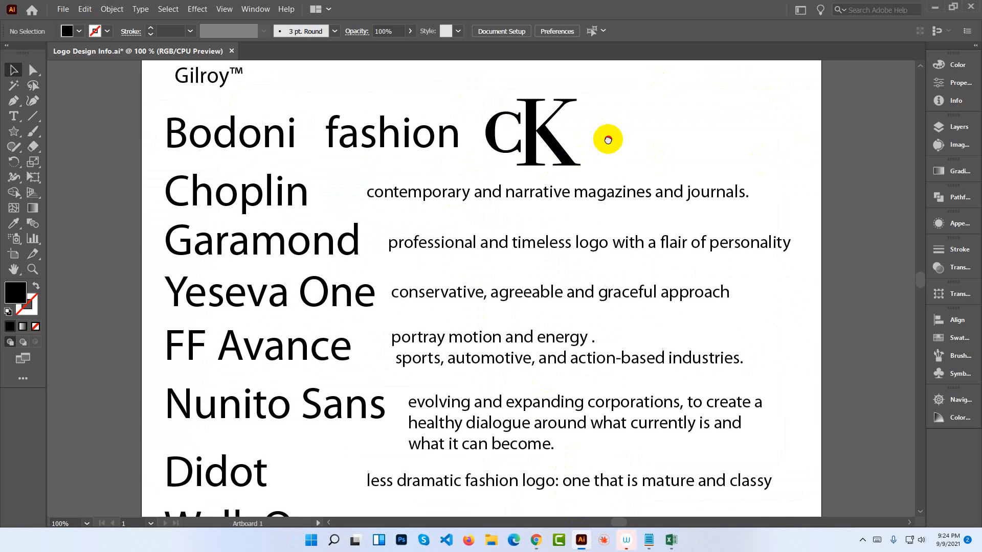
{"action": "left_click_drag", "start_coordinate": [605, 138], "coordinate": [550, 154]}
{"action": "left_click", "coordinate": [14, 116]}
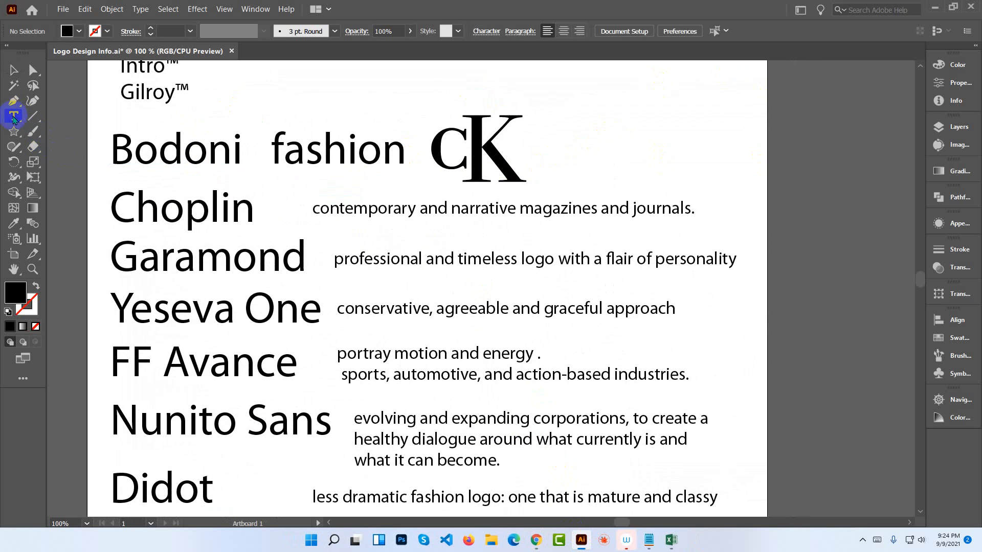
{"action": "left_click", "coordinate": [548, 152]}
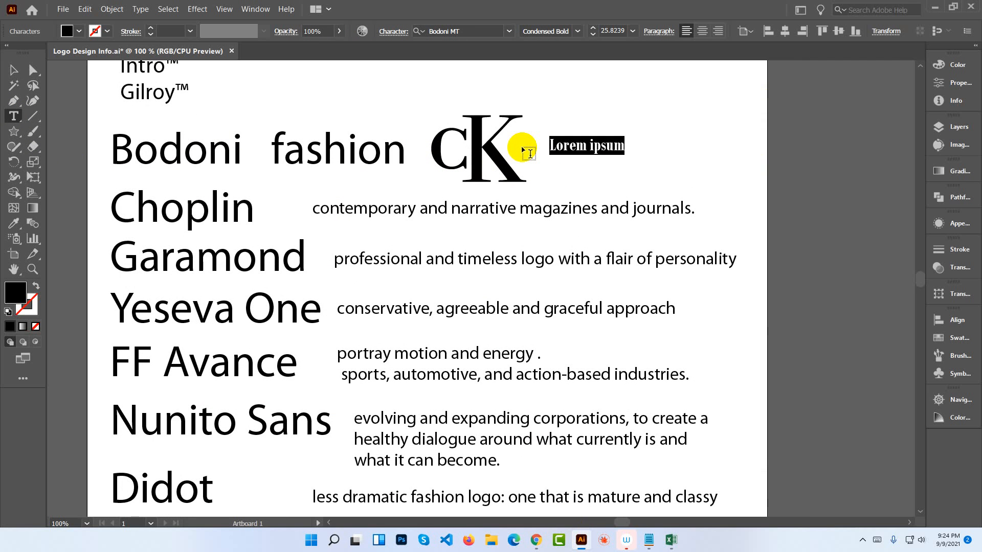
{"action": "type", "text": "o"}
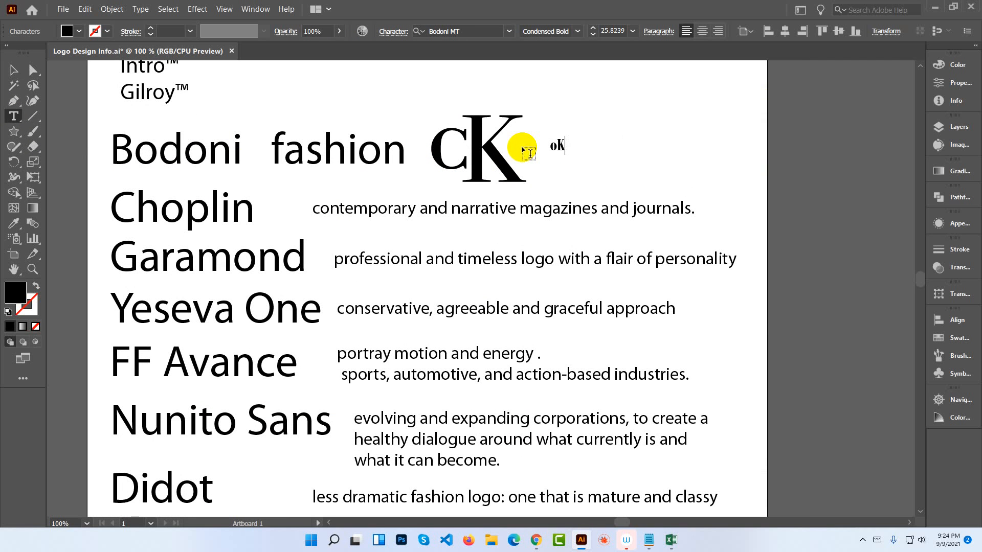
{"action": "type", "text": "K"}
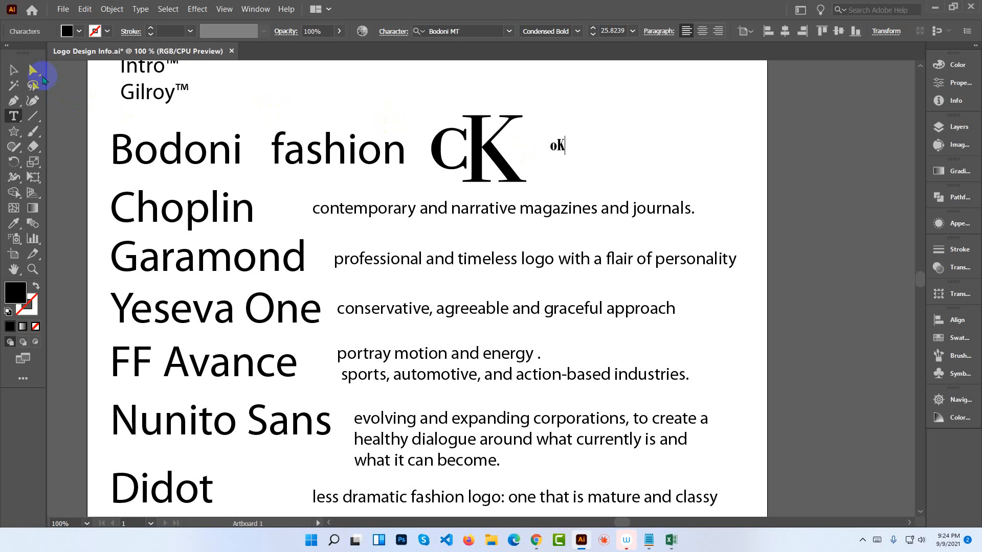
{"action": "left_click", "coordinate": [14, 70]}
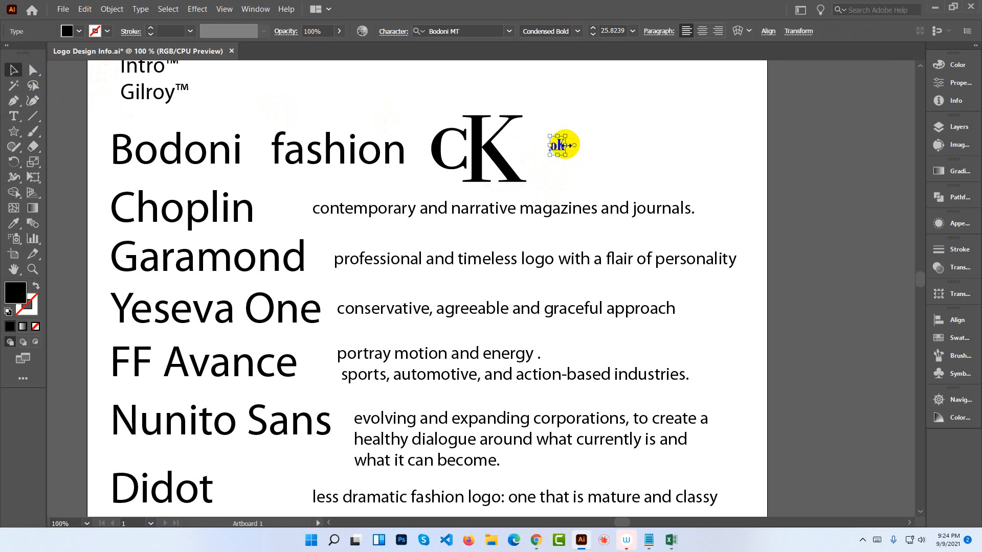
{"action": "left_click_drag", "start_coordinate": [565, 145], "coordinate": [656, 145]}
{"action": "left_click", "coordinate": [468, 30]}
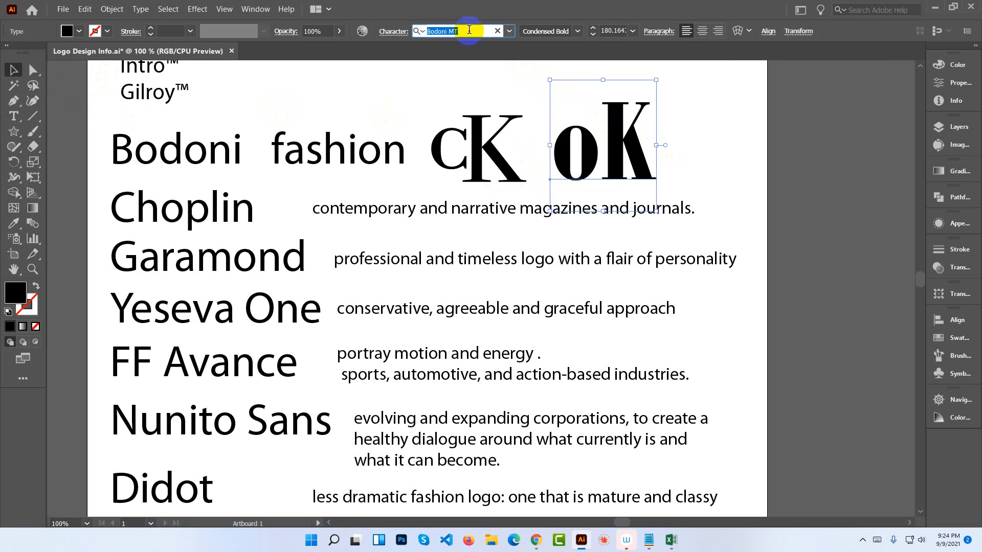
{"action": "type", "text": "ac"}
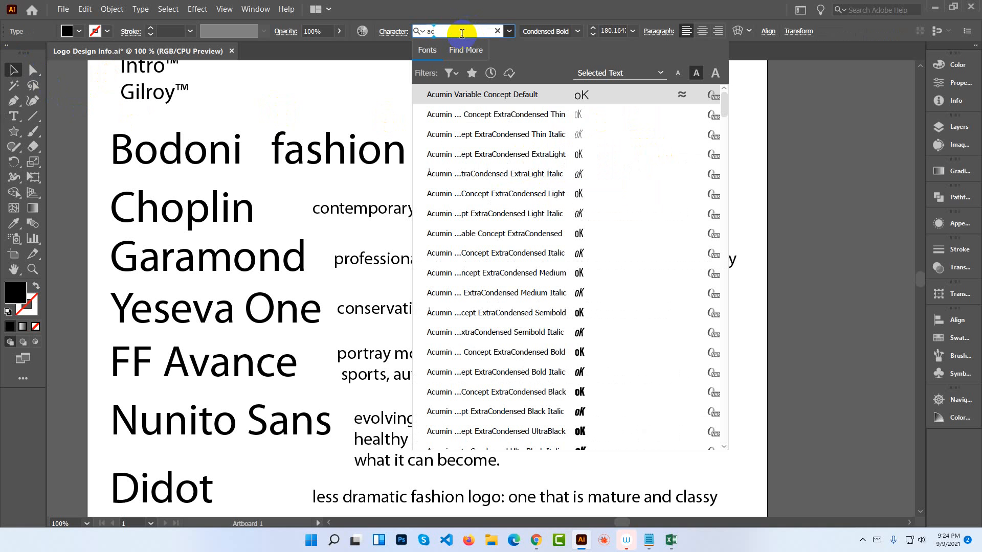
{"action": "type", "text": "d"}
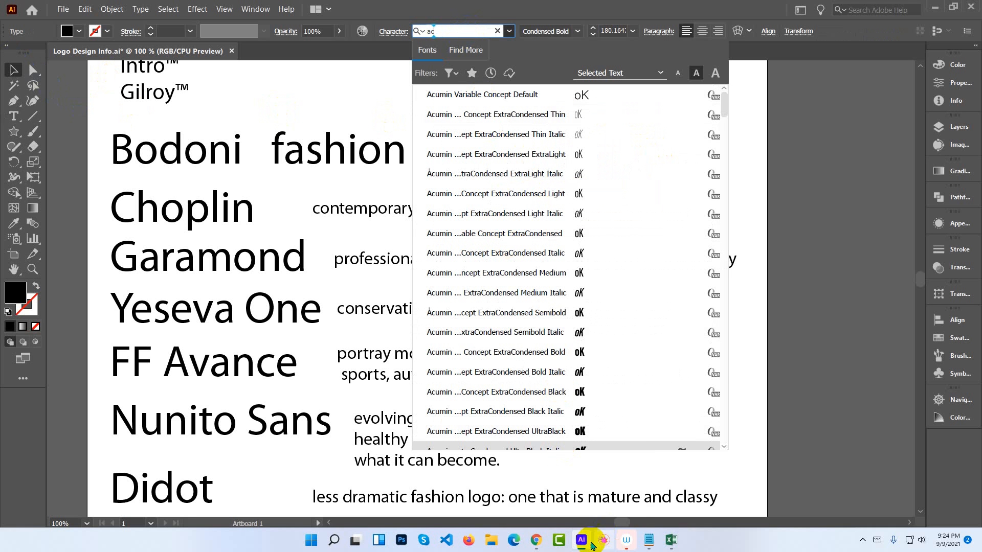
{"action": "mouse_move", "coordinate": [537, 543]}
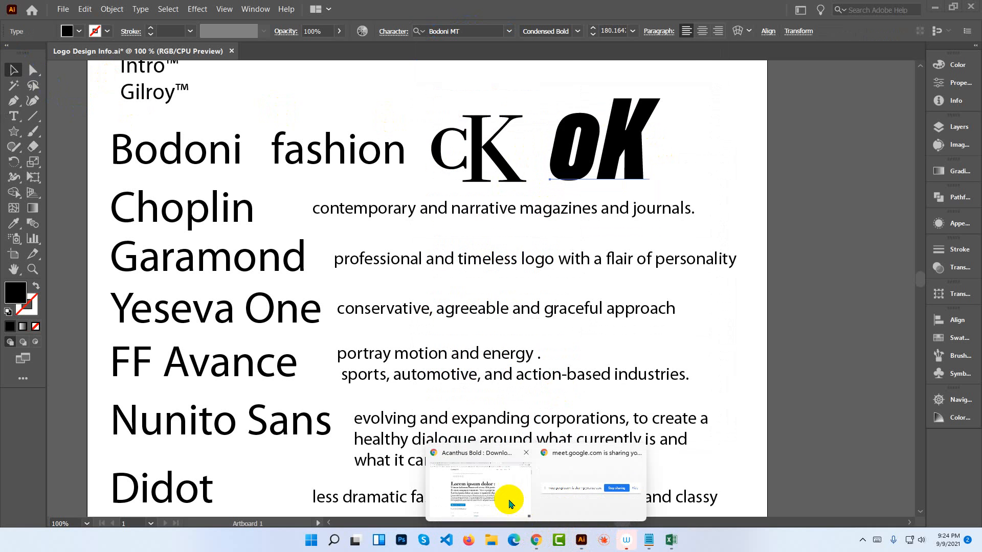
{"action": "left_click", "coordinate": [504, 500]}
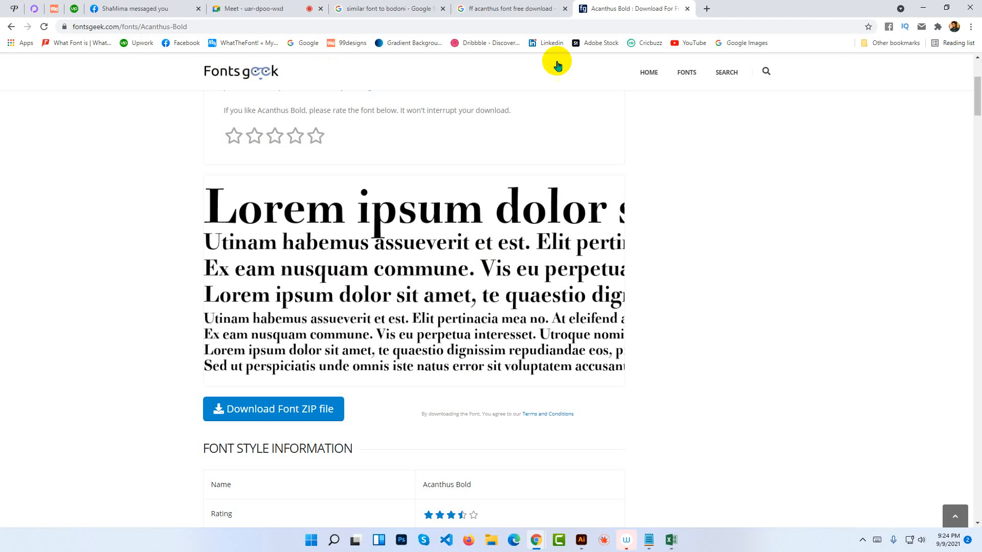
{"action": "left_click", "coordinate": [924, 10]}
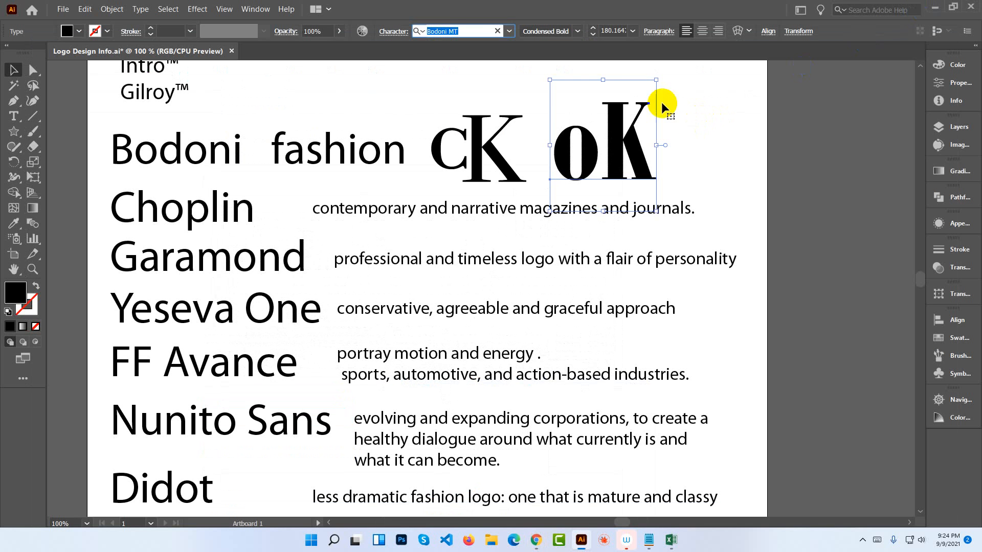
Set the font of the oK text to Acanthus-Bold.
{"action": "left_click", "coordinate": [437, 31]}
{"action": "type", "text": "aca"}
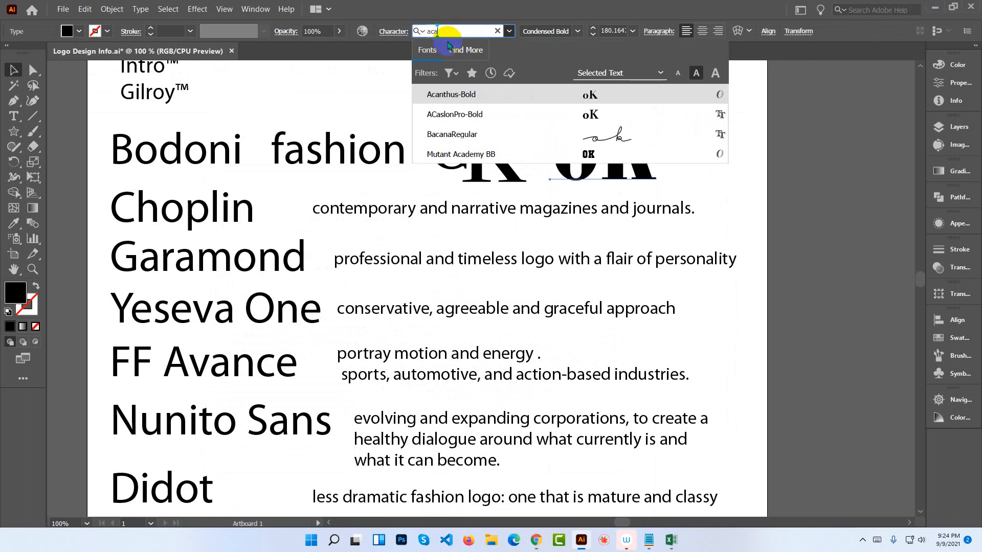
{"action": "left_click", "coordinate": [488, 94]}
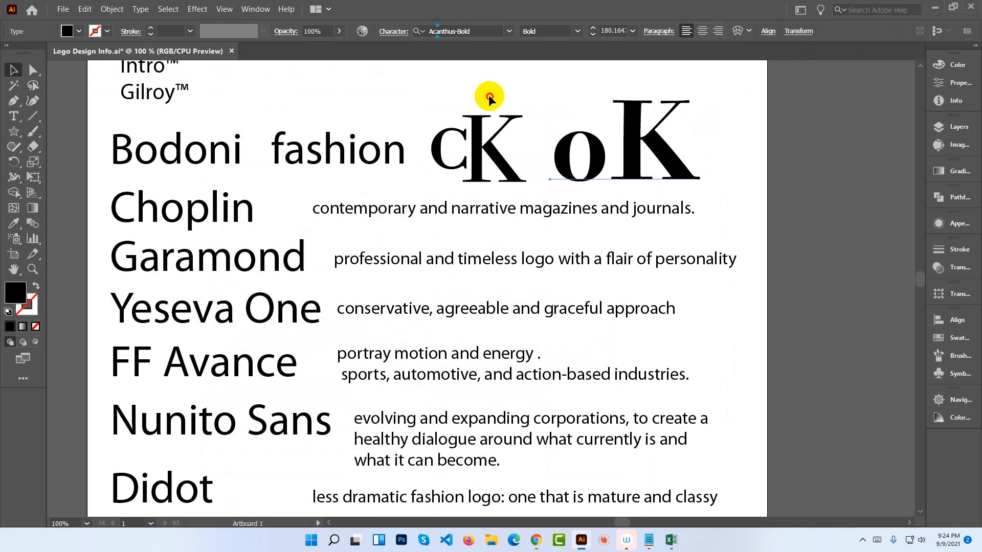
{"action": "left_click", "coordinate": [618, 164]}
{"action": "left_click", "coordinate": [753, 184]}
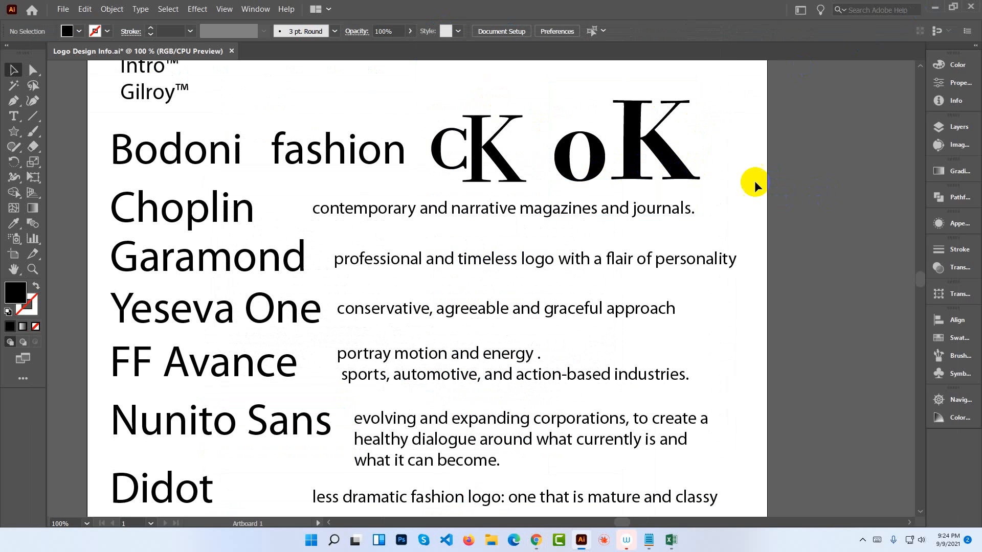
Scale the oK text down to about 118 pt and convert it to outlines.
{"action": "left_click_drag", "start_coordinate": [630, 150], "coordinate": [626, 135]}
{"action": "left_click_drag", "start_coordinate": [694, 134], "coordinate": [631, 160]}
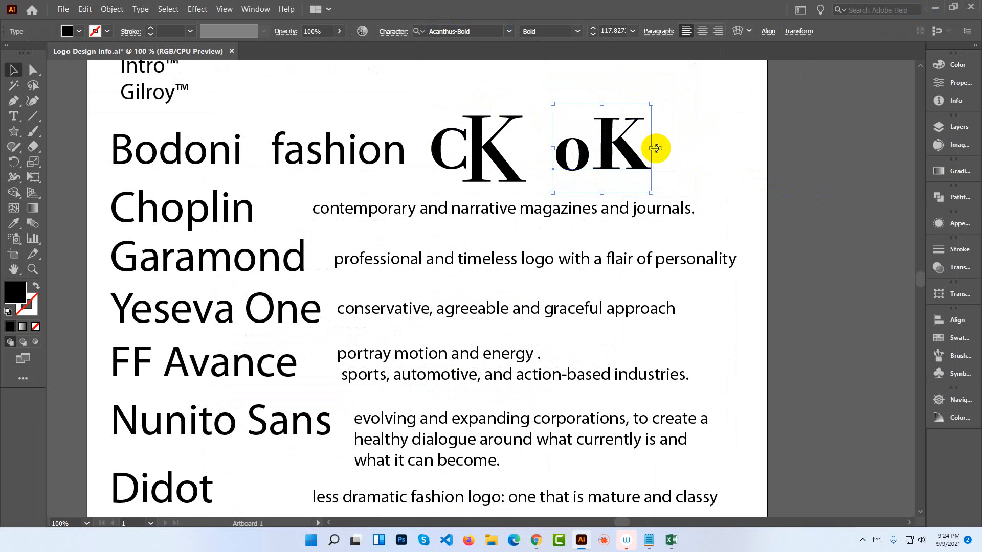
{"action": "right_click", "coordinate": [604, 159]}
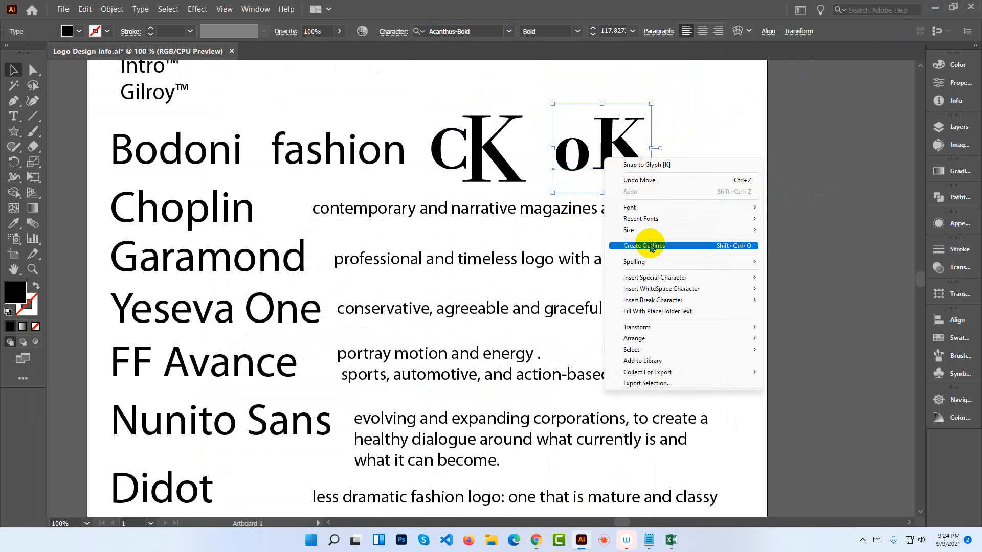
{"action": "left_click", "coordinate": [651, 246]}
{"action": "left_click", "coordinate": [669, 152]}
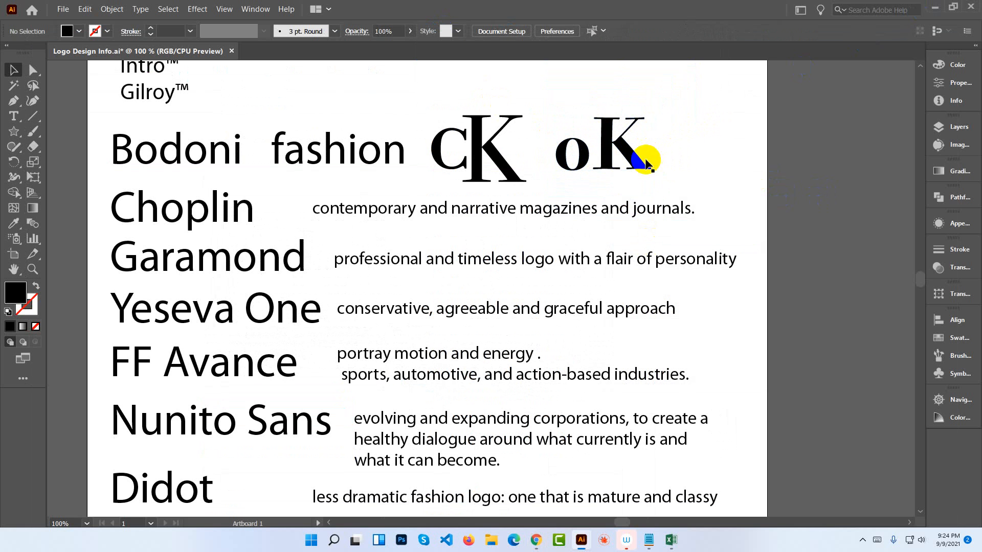
Move the outlined oK closer to the CK logo and enlarge it to match the height of CK.
{"action": "left_click_drag", "start_coordinate": [630, 160], "coordinate": [611, 171]}
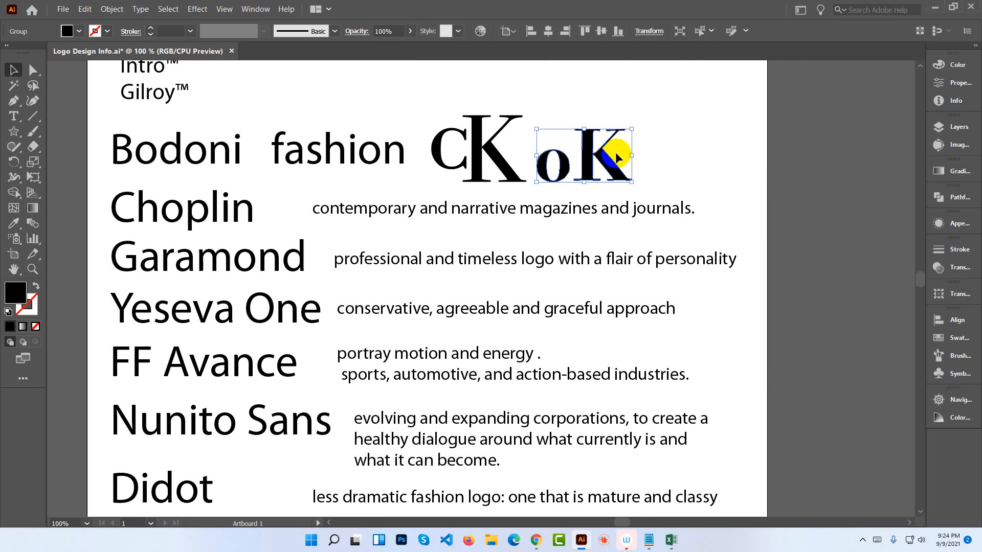
{"action": "left_click_drag", "start_coordinate": [584, 129], "coordinate": [611, 144]}
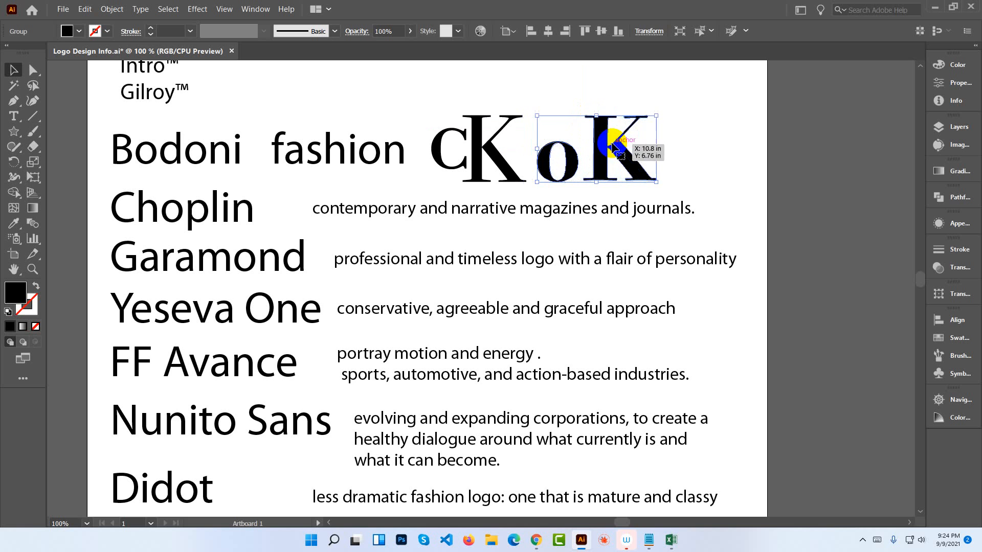
{"action": "left_click", "coordinate": [688, 146]}
Ungroup the outlined oK and move the letter o up against the K's stem, like the CK logo.
{"action": "left_click", "coordinate": [578, 160]}
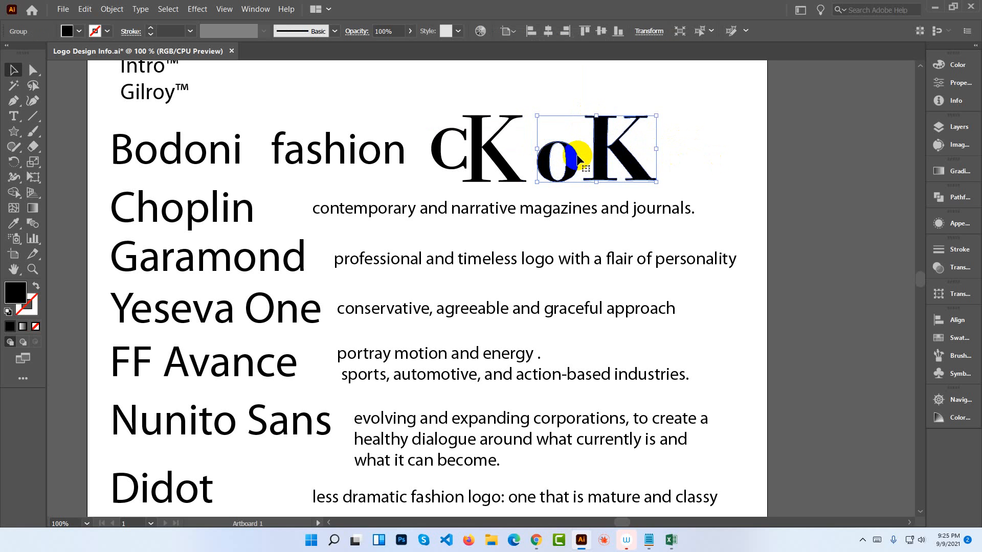
{"action": "right_click", "coordinate": [578, 160]}
{"action": "left_click", "coordinate": [661, 245]}
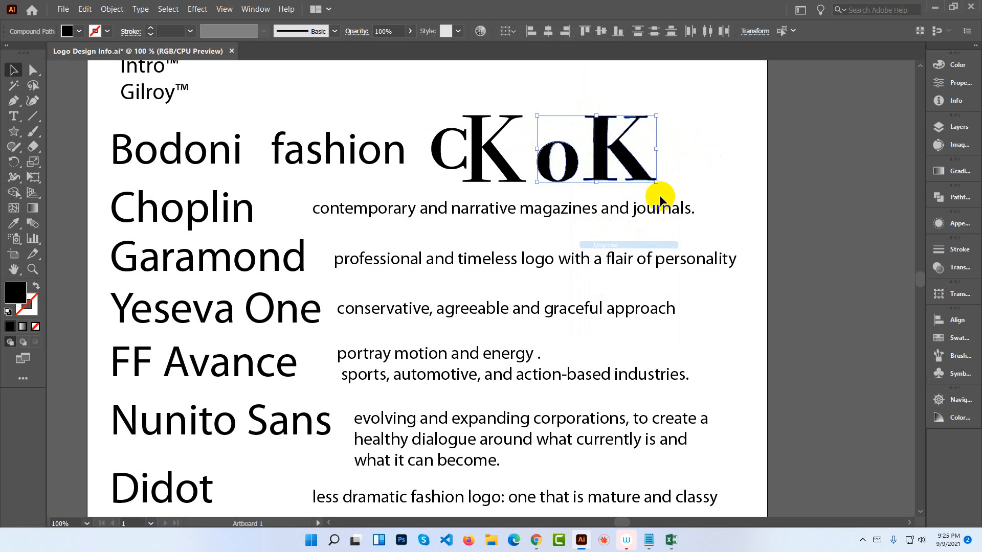
{"action": "left_click", "coordinate": [688, 156]}
{"action": "left_click_drag", "start_coordinate": [552, 164], "coordinate": [579, 151]}
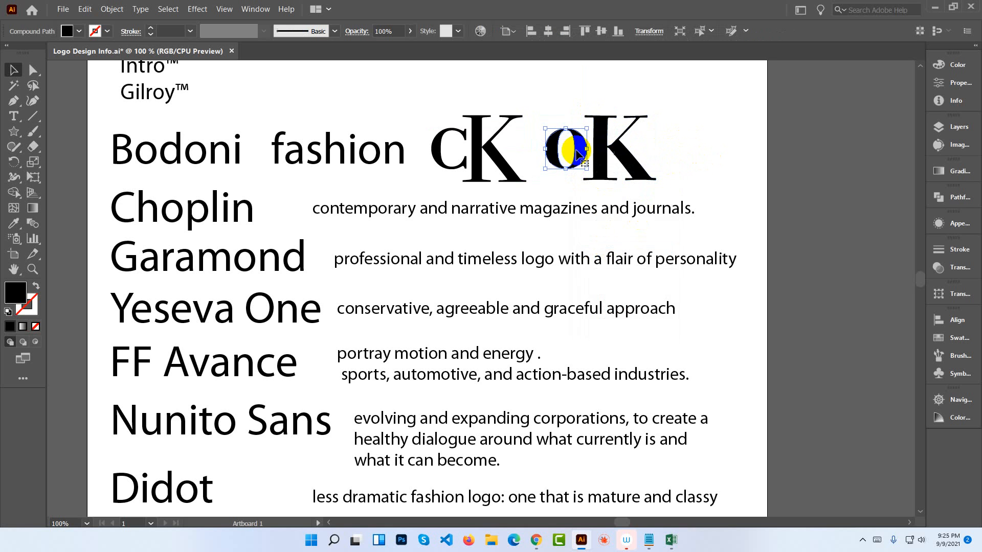
{"action": "left_click", "coordinate": [662, 152]}
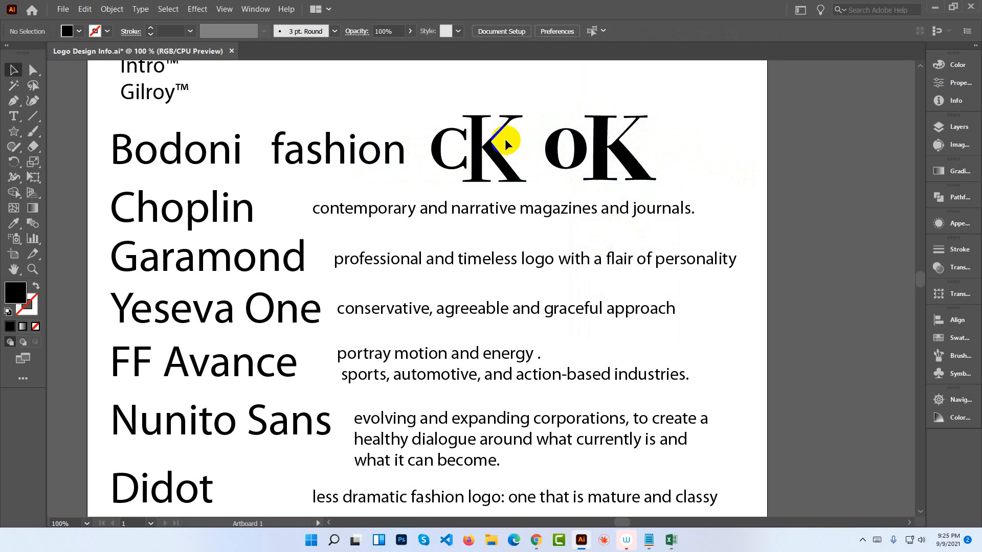
Compare the oK lettermark with the CK logo in the Bodoni fashion row.
{"action": "left_click_drag", "start_coordinate": [444, 103], "coordinate": [485, 138]}
{"action": "left_click", "coordinate": [491, 97]}
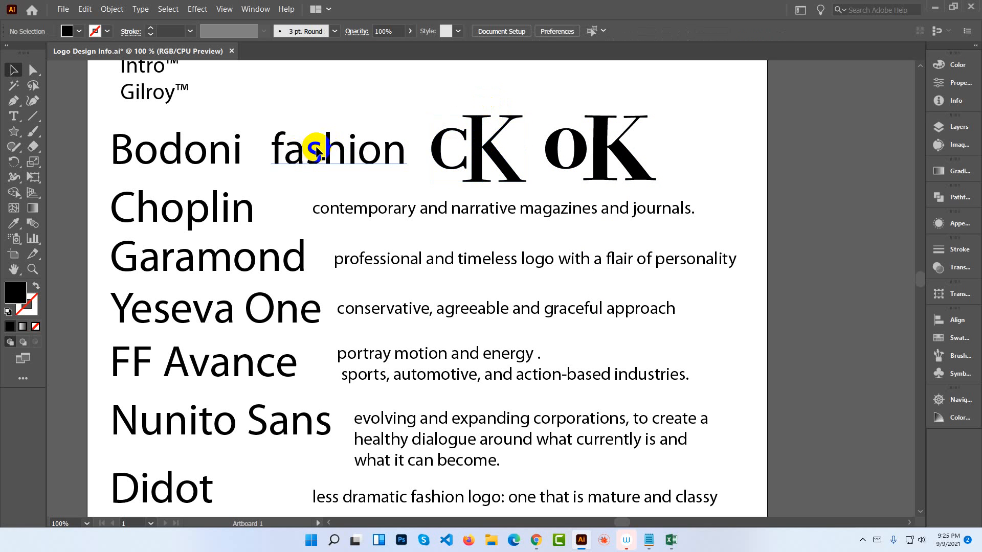
{"action": "left_click", "coordinate": [318, 152]}
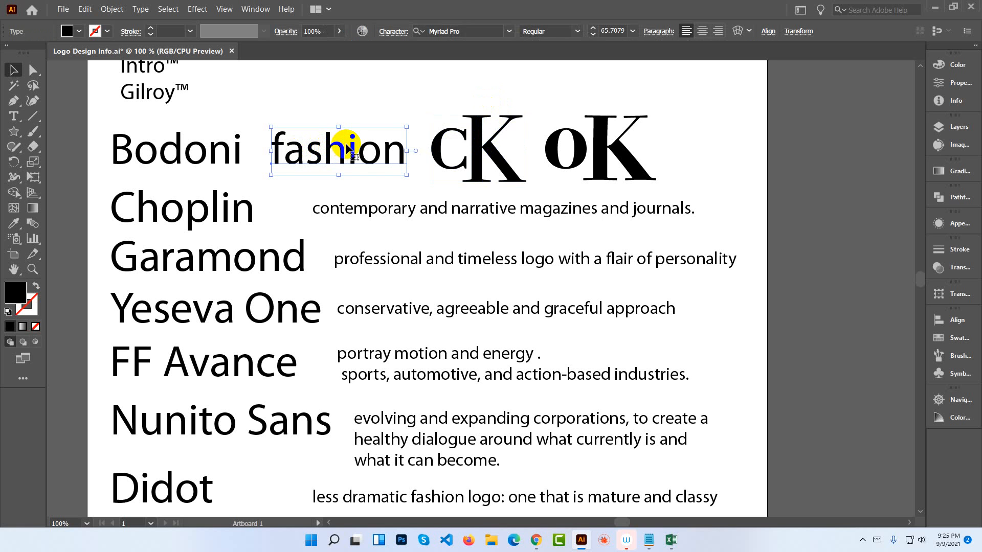
{"action": "left_click", "coordinate": [556, 108]}
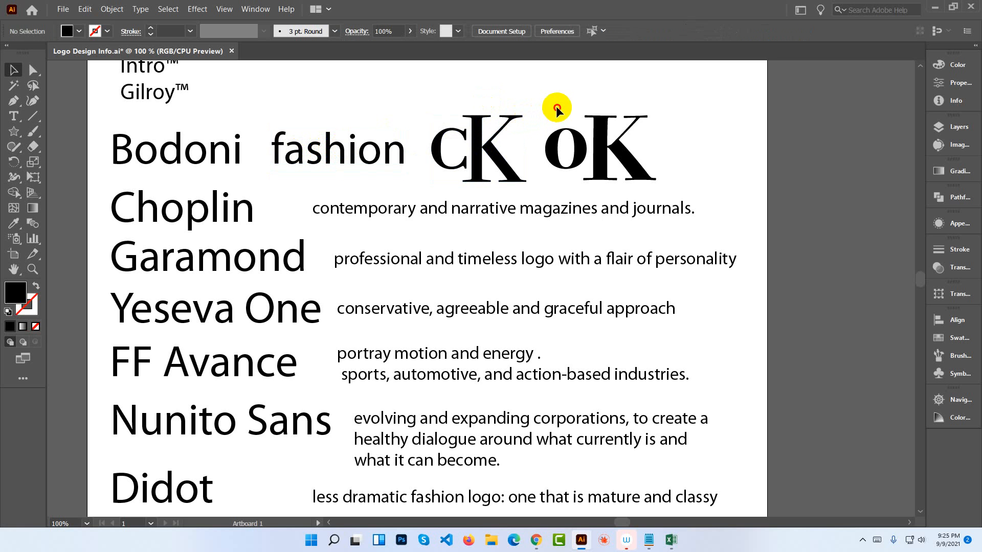
{"action": "left_click_drag", "start_coordinate": [556, 108], "coordinate": [624, 174]}
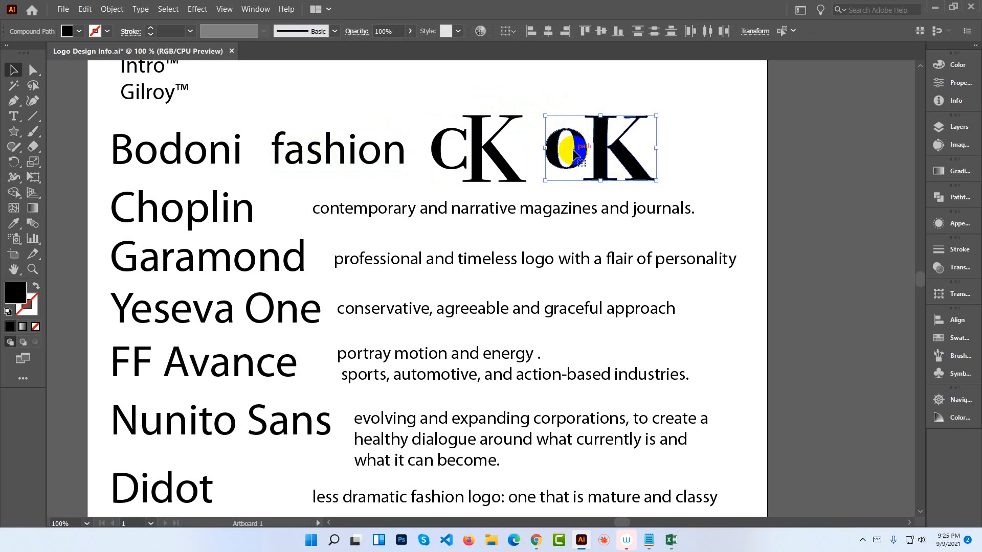
{"action": "left_click", "coordinate": [684, 151]}
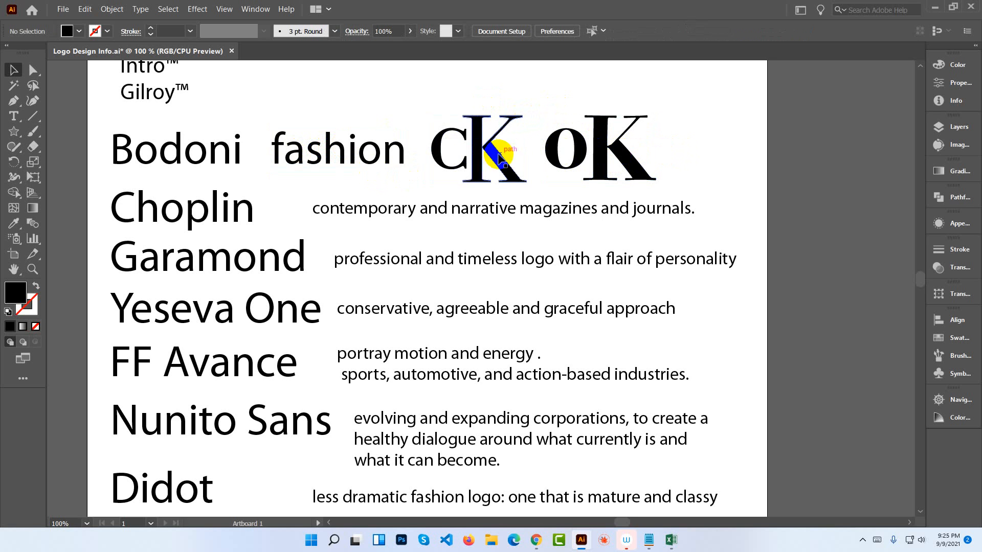
{"action": "left_click_drag", "start_coordinate": [550, 112], "coordinate": [606, 155]}
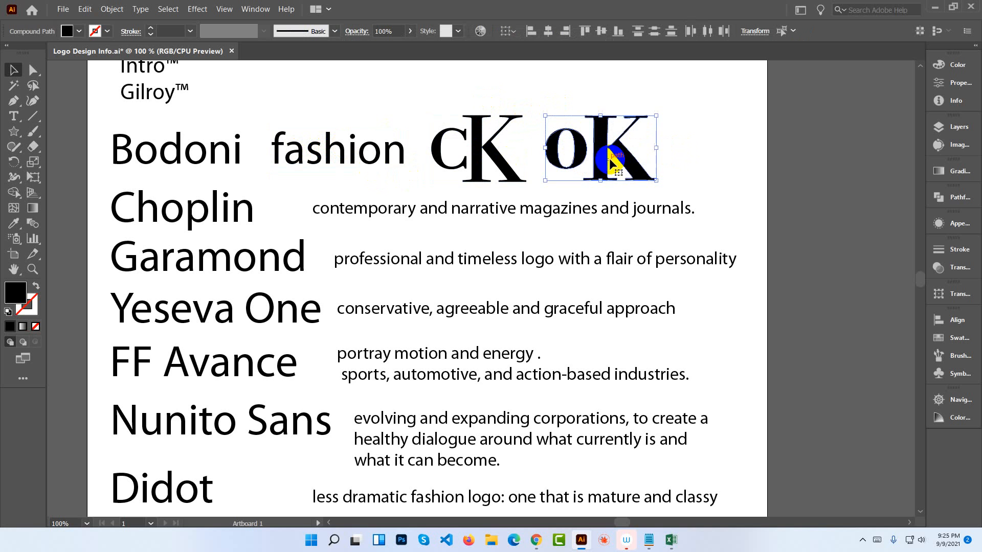
Nudge the word fashion very slightly right, keeping it level with Bodoni in the same row.
{"action": "left_click", "coordinate": [508, 149]}
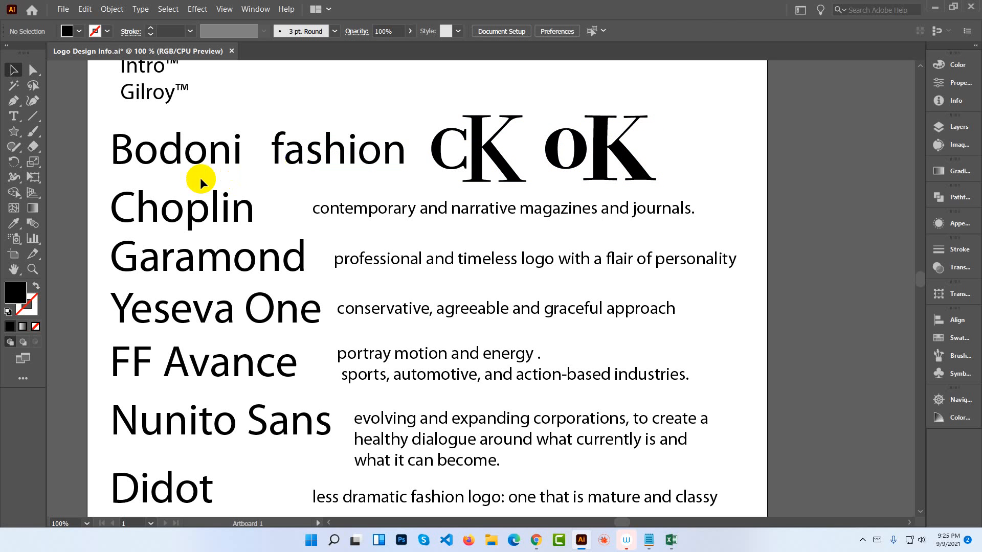
{"action": "left_click", "coordinate": [187, 165]}
{"action": "left_click", "coordinate": [346, 161]}
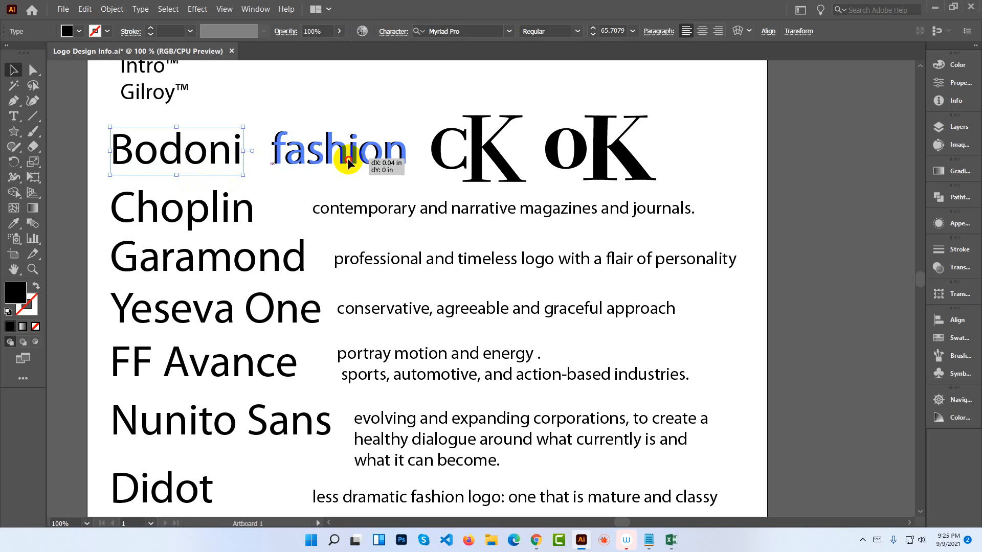
{"action": "left_click", "coordinate": [414, 117]}
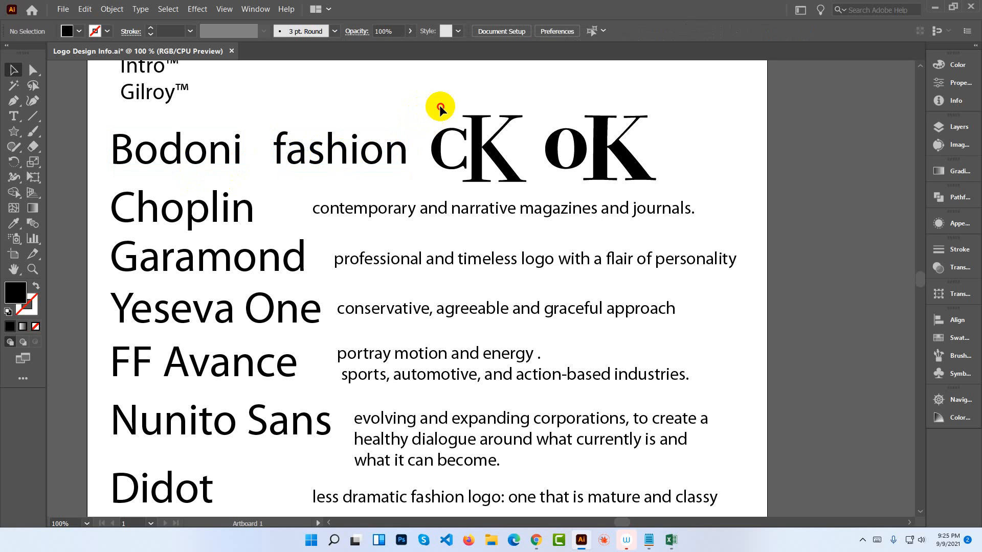
Delete the CK logo from the Bodoni fashion row and inspect the oK lettermark beside it.
{"action": "left_click", "coordinate": [506, 142]}
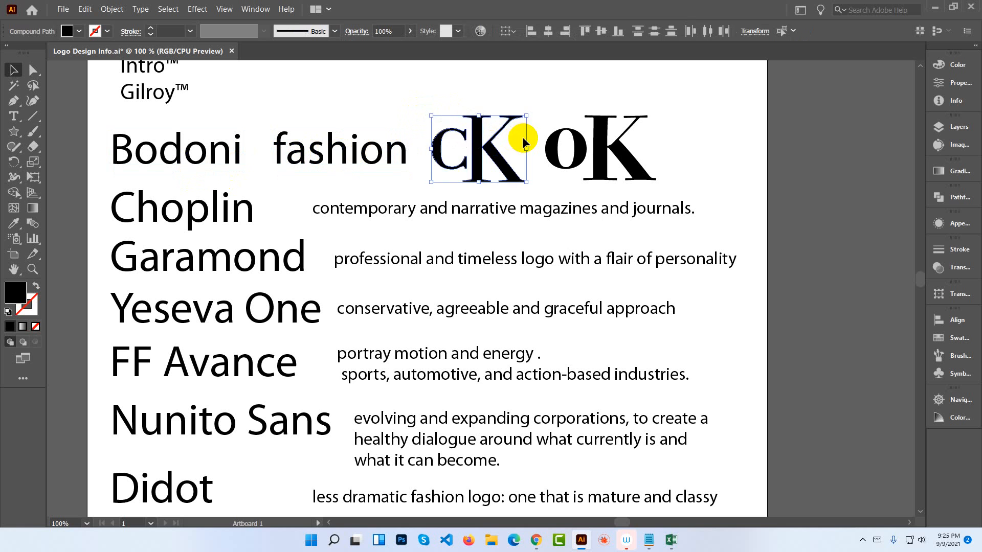
{"action": "key", "text": "Delete"}
{"action": "left_click_drag", "start_coordinate": [543, 108], "coordinate": [577, 159]}
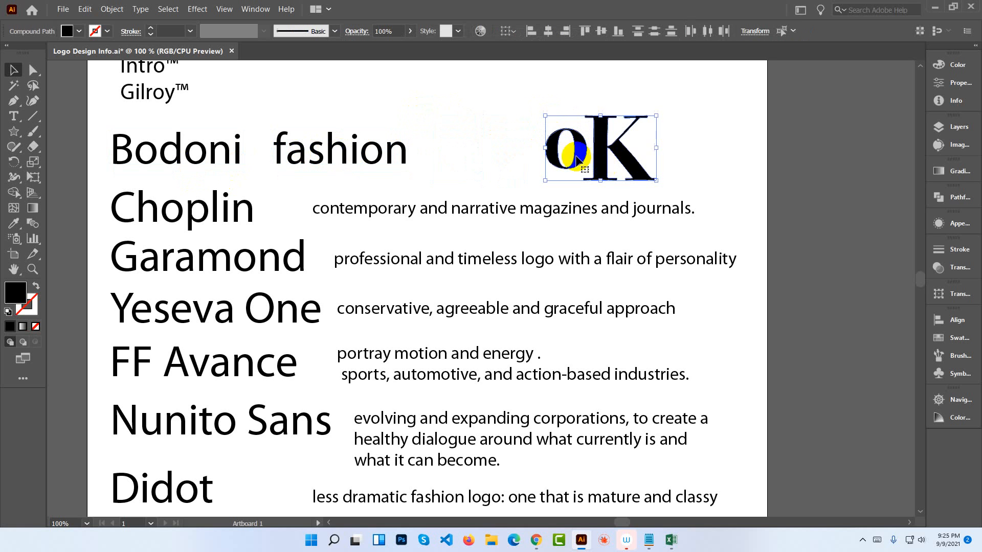
{"action": "left_click", "coordinate": [673, 159]}
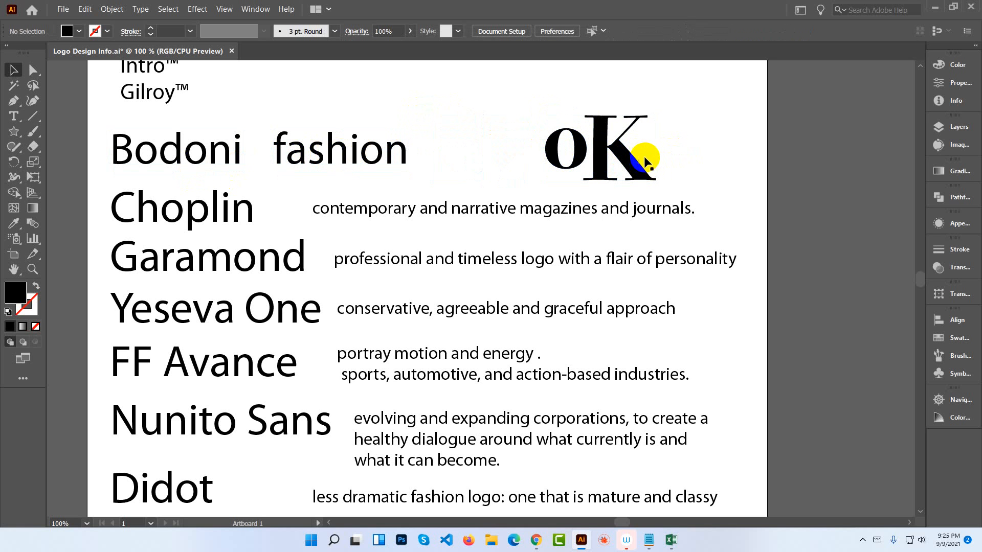
{"action": "left_click_drag", "start_coordinate": [545, 104], "coordinate": [667, 167]}
{"action": "left_click", "coordinate": [689, 171]}
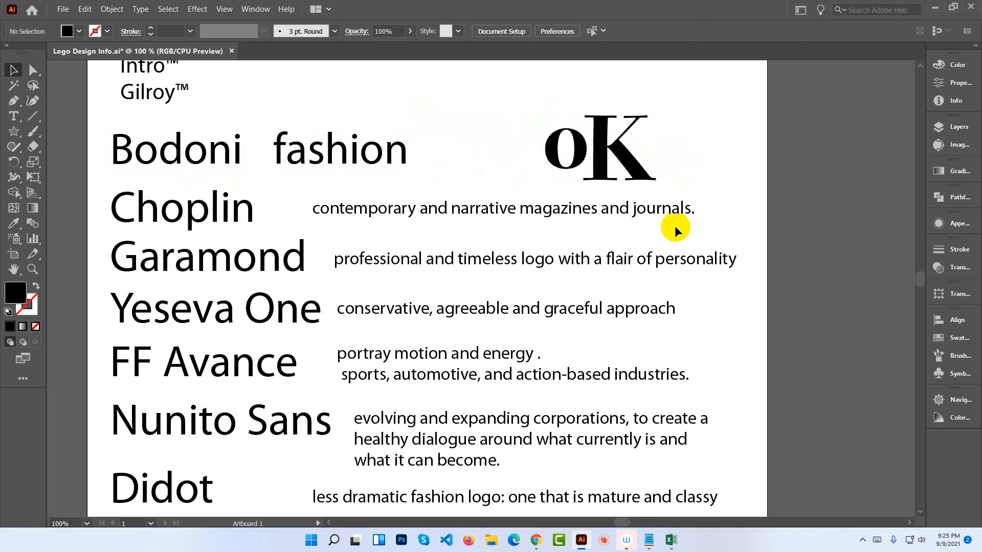
Switch to Chrome and review the Google results list of fonts similar to Bodoni.
{"action": "mouse_move", "coordinate": [536, 540]}
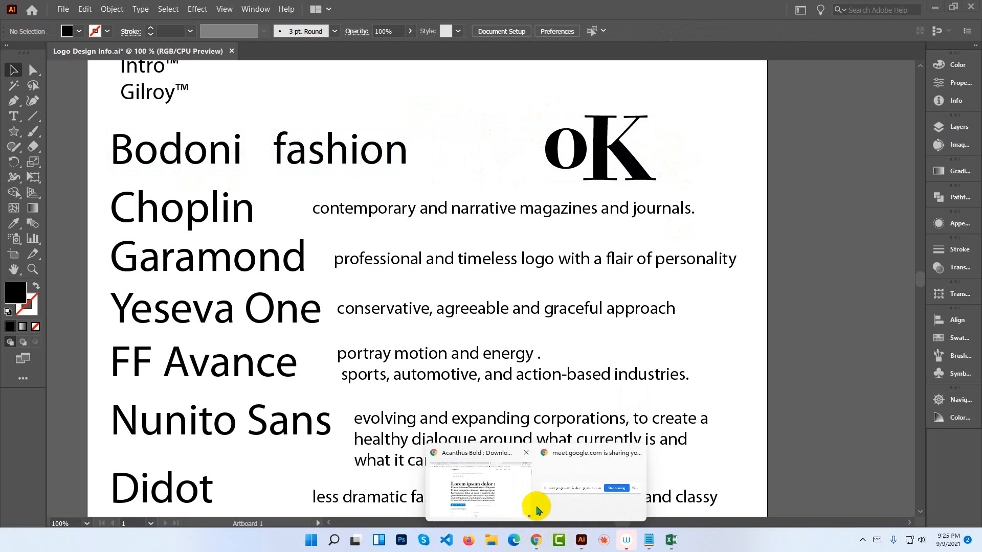
{"action": "left_click", "coordinate": [491, 485]}
{"action": "left_click", "coordinate": [260, 8]}
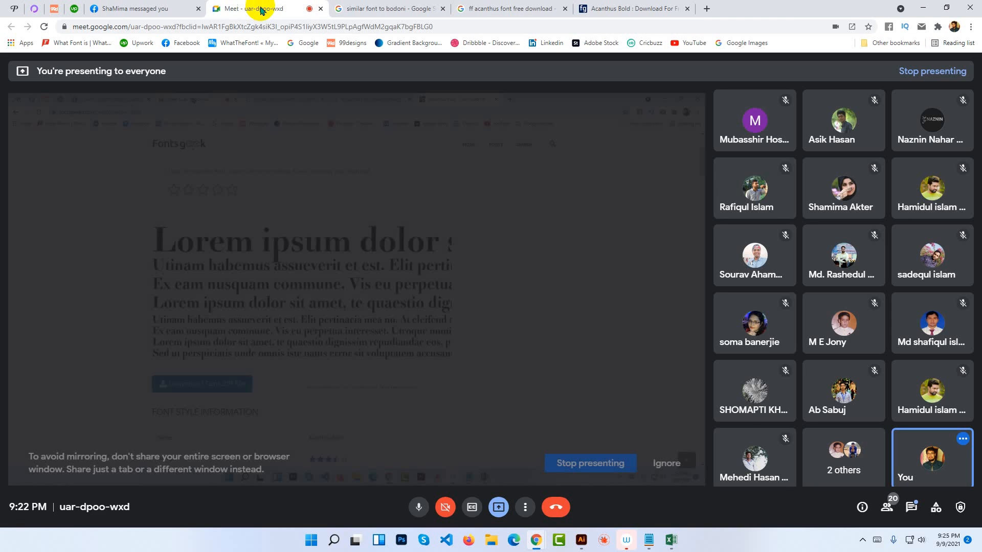
{"action": "left_click", "coordinate": [363, 8]}
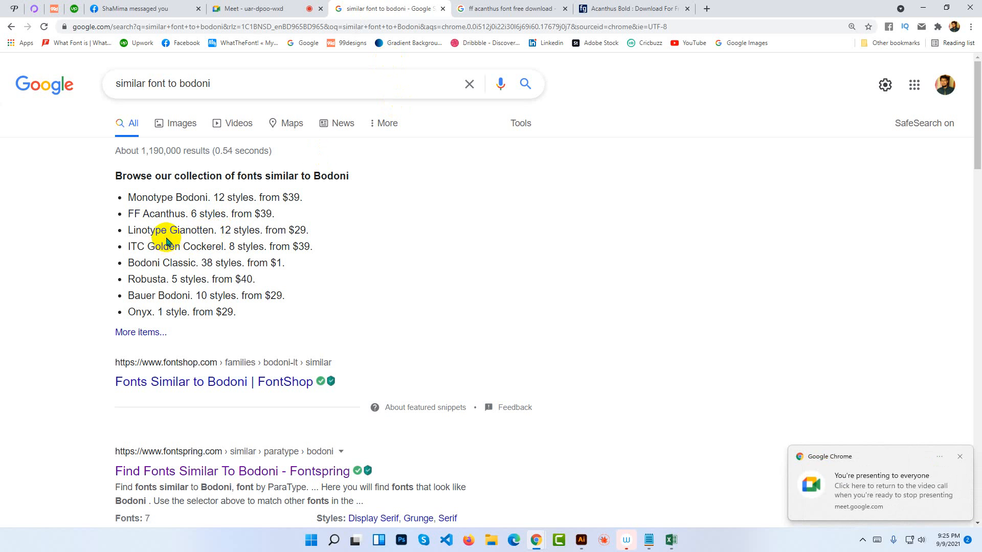
{"action": "left_click_drag", "start_coordinate": [146, 231], "coordinate": [182, 285]}
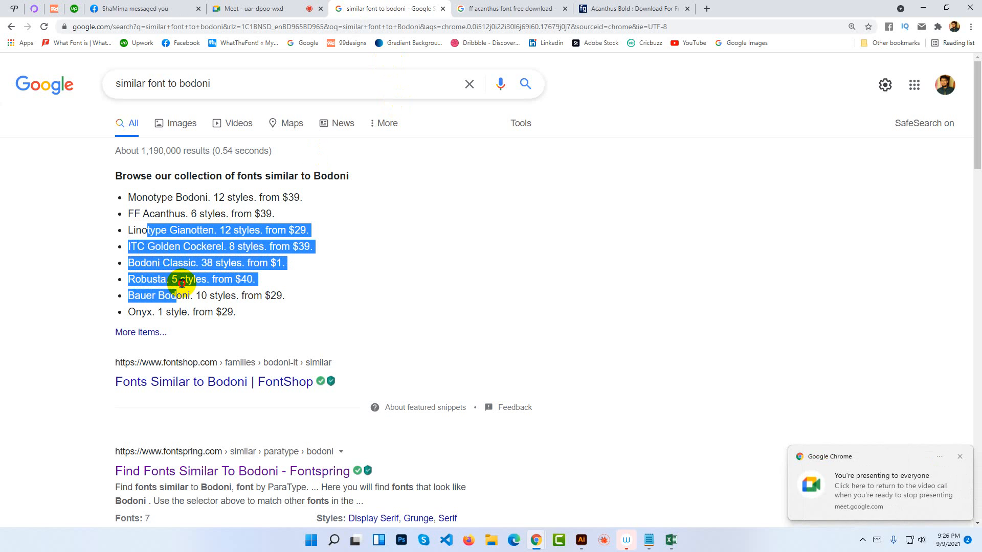
{"action": "left_click", "coordinate": [199, 272]}
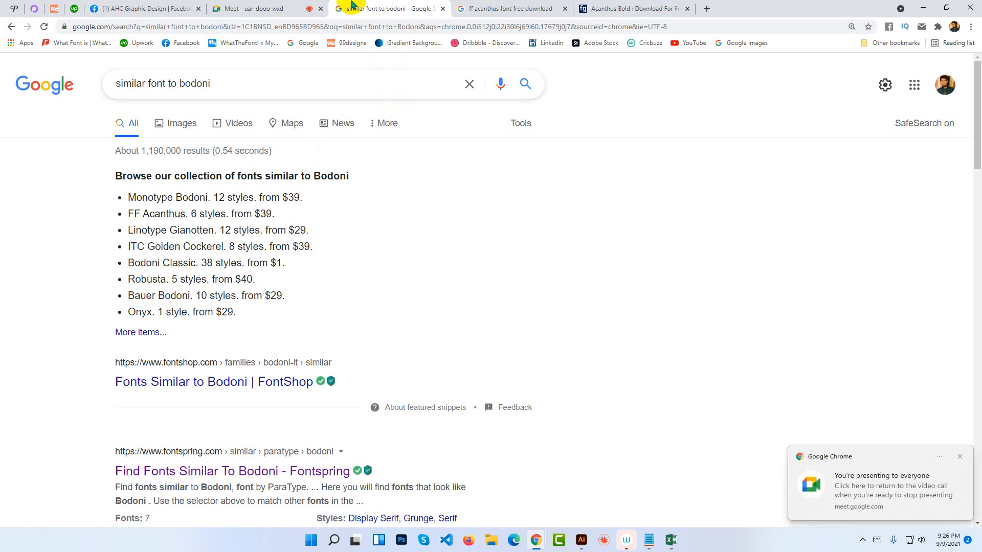
Close the FF Acanthus search and Acanthus Bold download pages, then return to the Illustrator font list.
{"action": "left_click", "coordinate": [461, 6]}
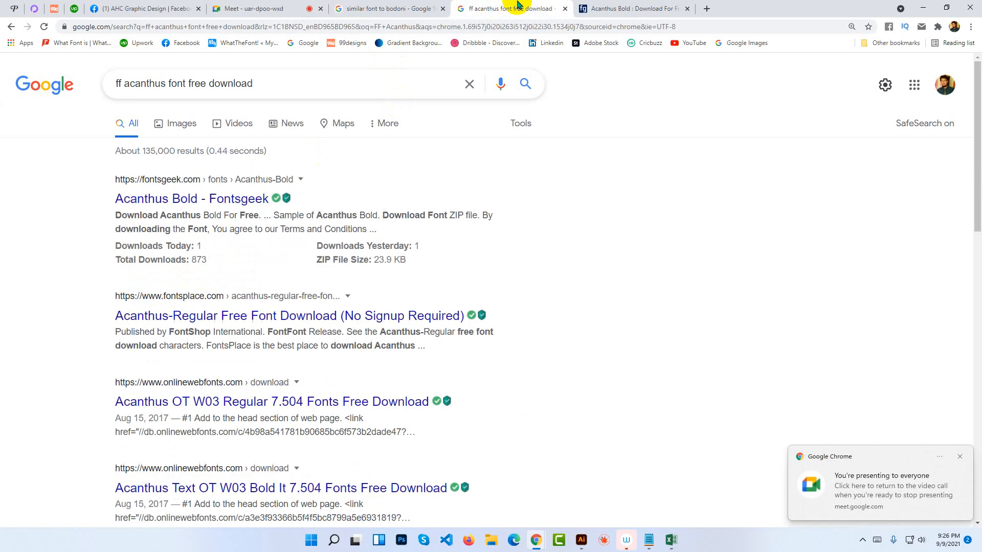
{"action": "left_click", "coordinate": [564, 9]}
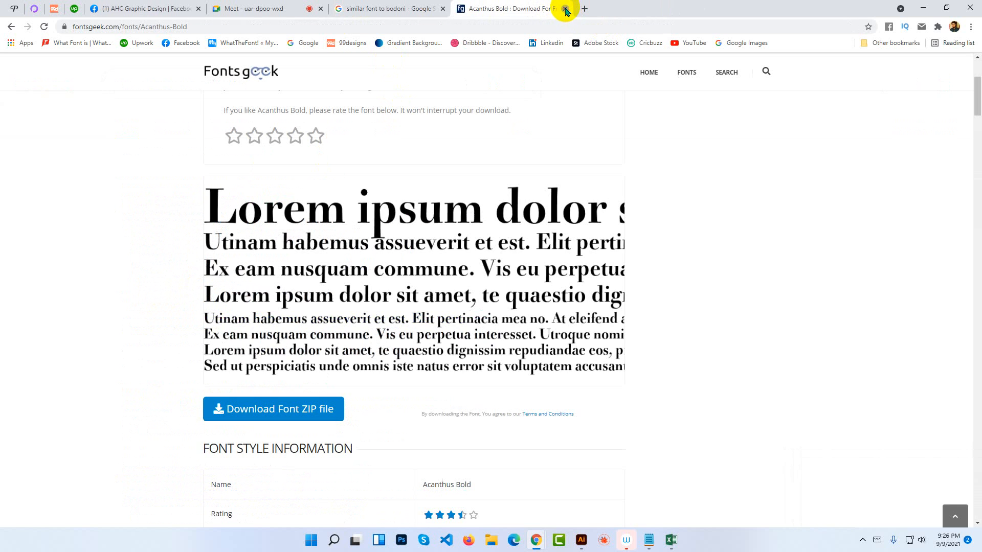
{"action": "left_click", "coordinate": [565, 9]}
{"action": "left_click", "coordinate": [933, 8]}
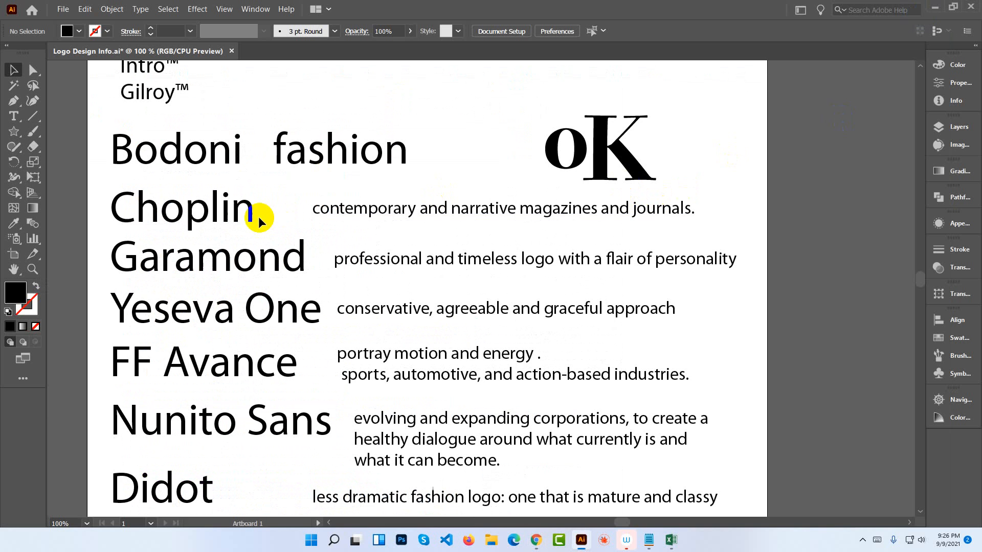
Review the Choplin row and its description of contemporary and narrative magazines and journals.
{"action": "left_click", "coordinate": [242, 210]}
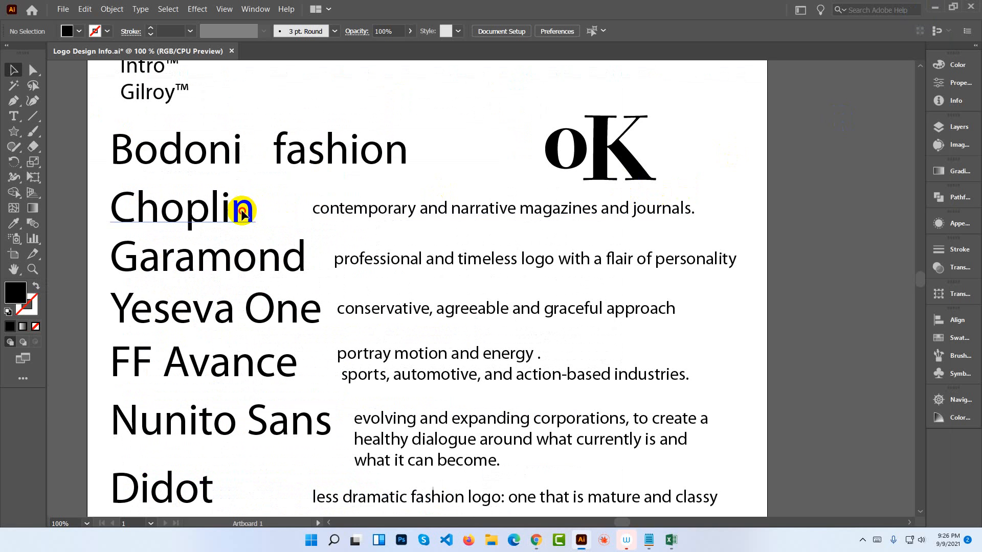
{"action": "left_click", "coordinate": [279, 195]}
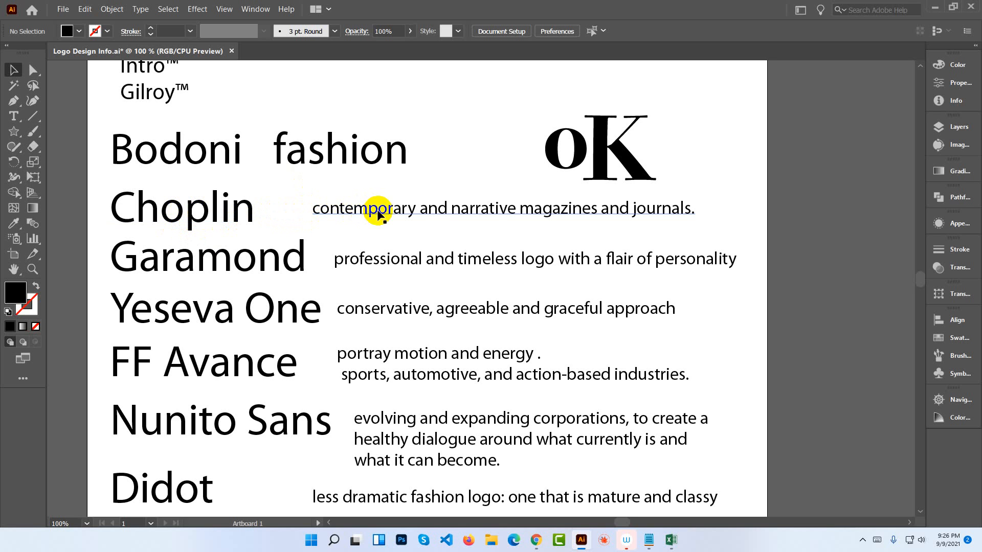
{"action": "left_click", "coordinate": [581, 214]}
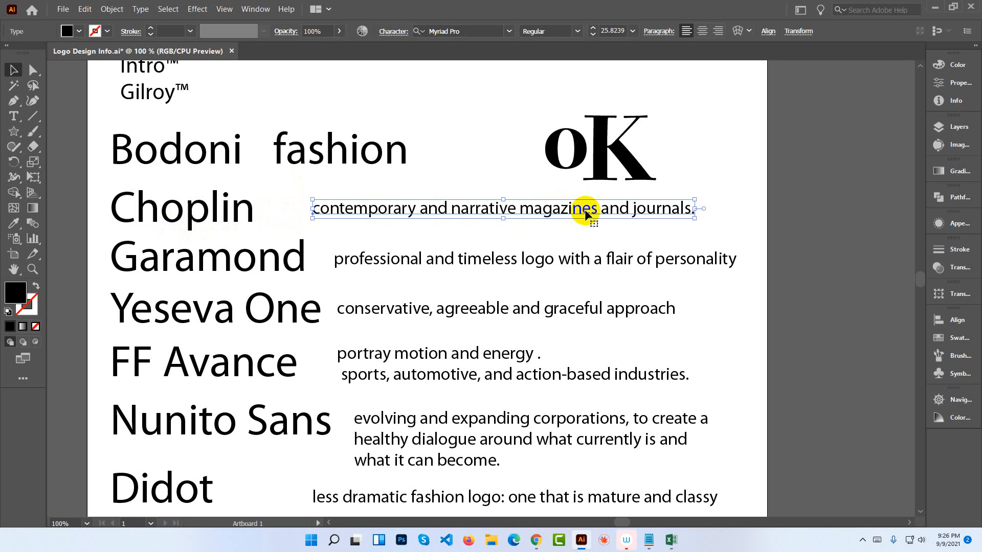
{"action": "left_click", "coordinate": [276, 213]}
{"action": "left_click", "coordinate": [249, 217]}
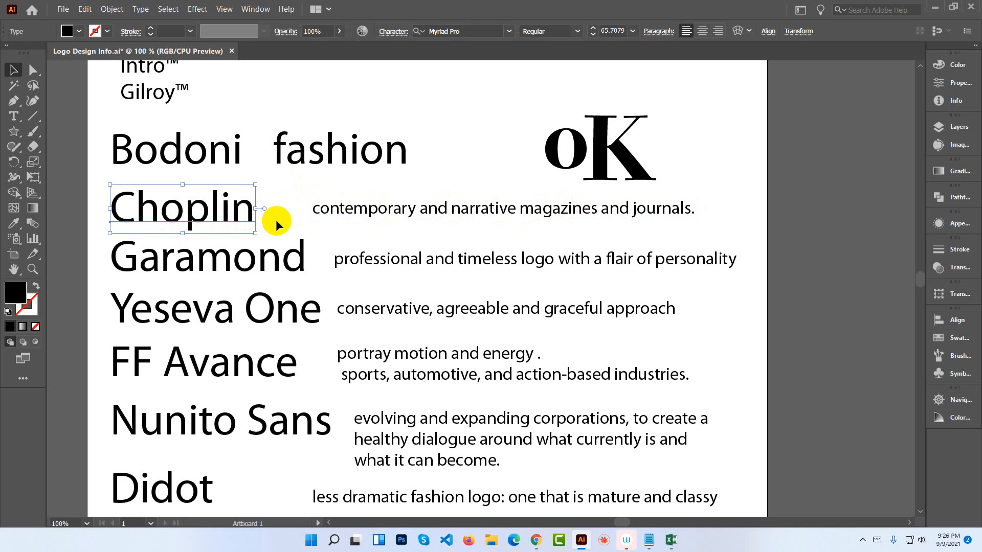
{"action": "left_click", "coordinate": [275, 220]}
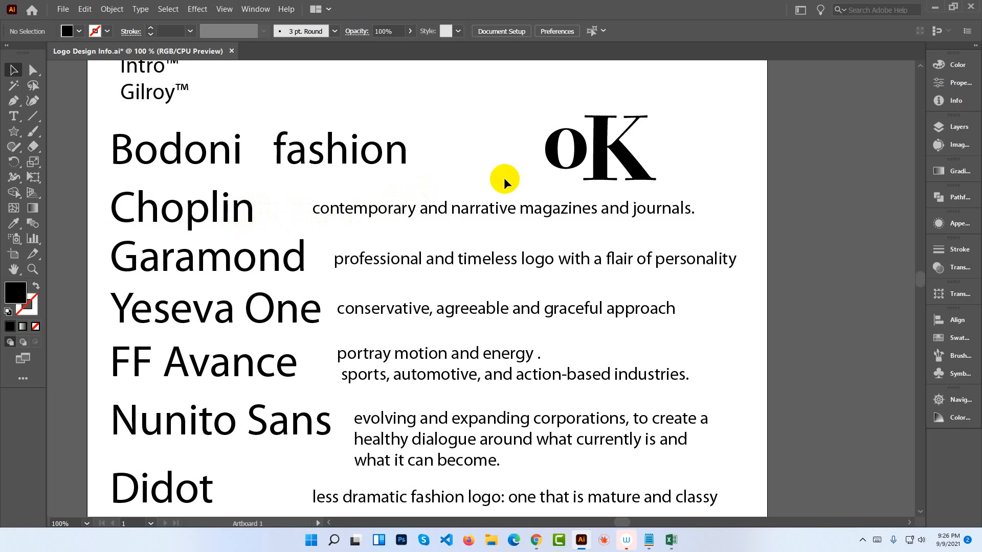
Delete the oK lettermark from the Bodoni fashion row.
{"action": "left_click", "coordinate": [583, 163]}
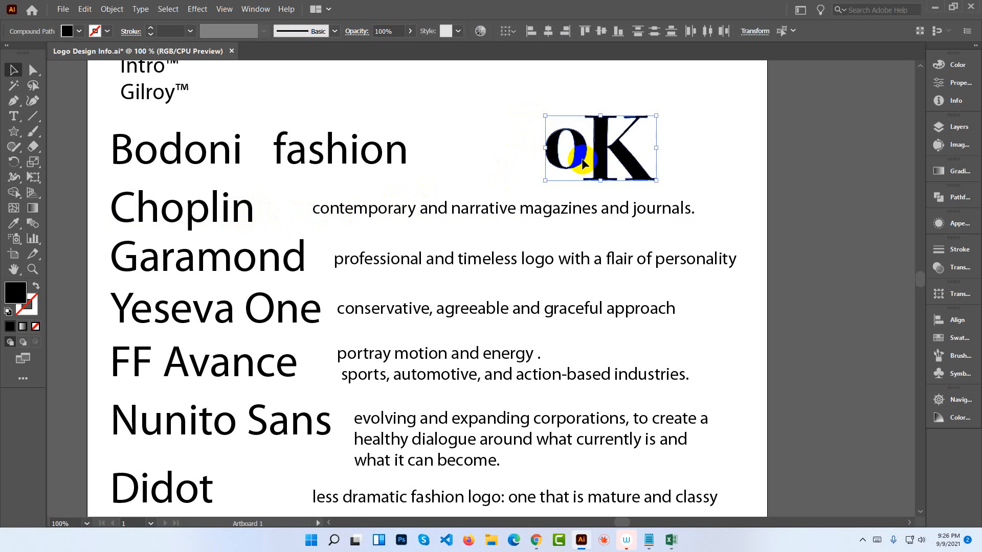
{"action": "key", "text": "Delete"}
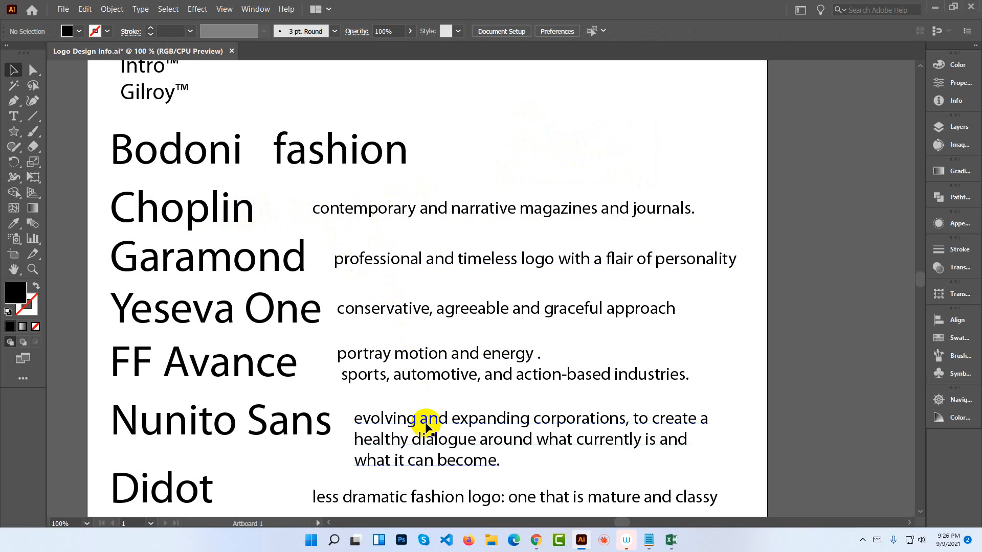
Add the text STAR in Acanthus-Bold after the word fashion in the Bodoni row.
{"action": "scroll", "coordinate": [412, 404], "scroll_direction": "down", "scroll_amount": 1}
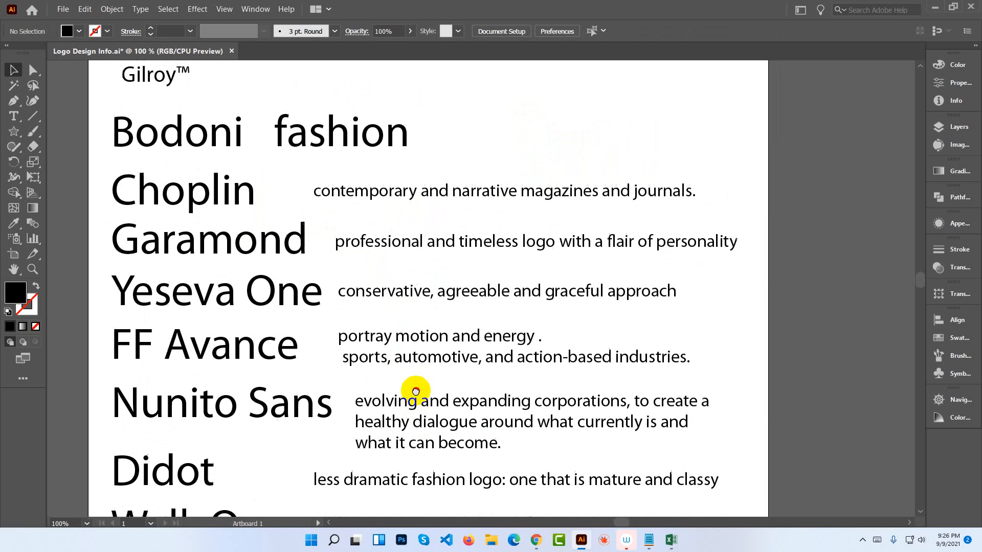
{"action": "scroll", "coordinate": [445, 307], "scroll_direction": "up", "scroll_amount": 2}
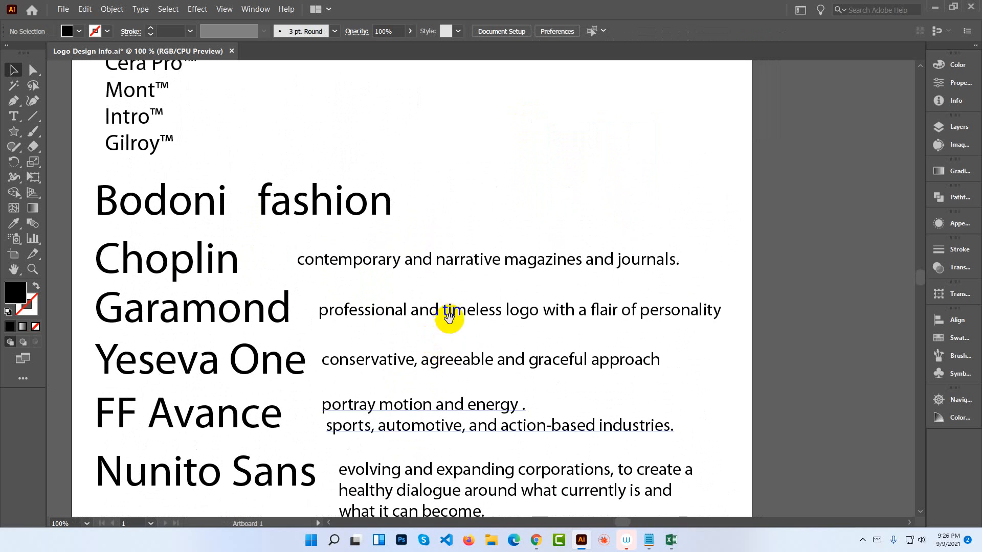
{"action": "scroll", "coordinate": [449, 301], "scroll_direction": "down", "scroll_amount": 2}
{"action": "scroll", "coordinate": [475, 255], "scroll_direction": "left", "scroll_amount": 1}
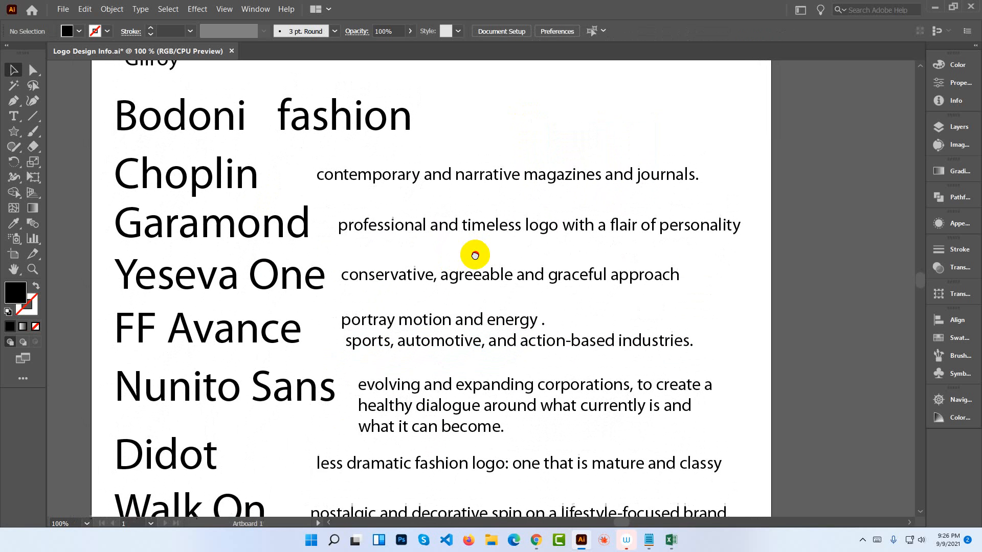
{"action": "left_click_drag", "start_coordinate": [475, 255], "coordinate": [477, 254]}
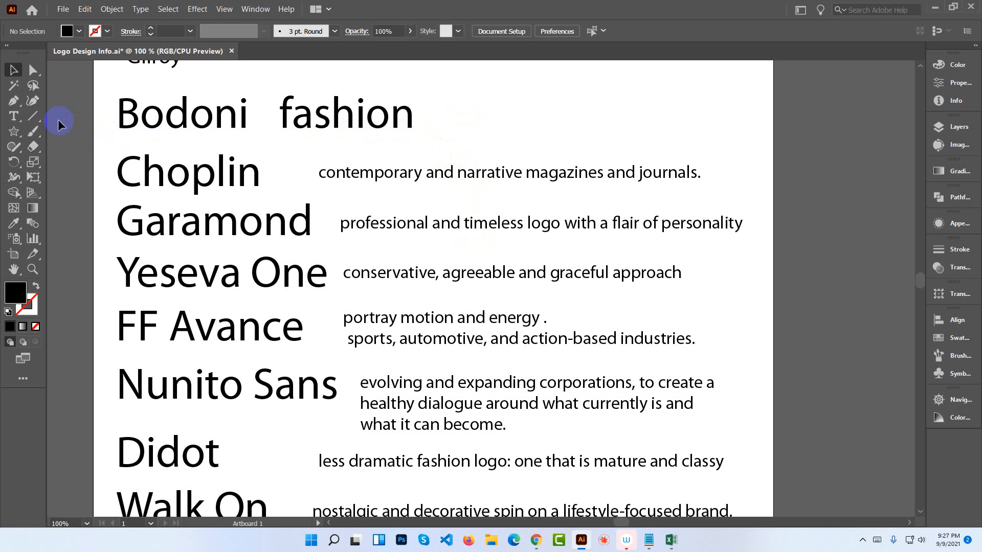
{"action": "left_click", "coordinate": [13, 116]}
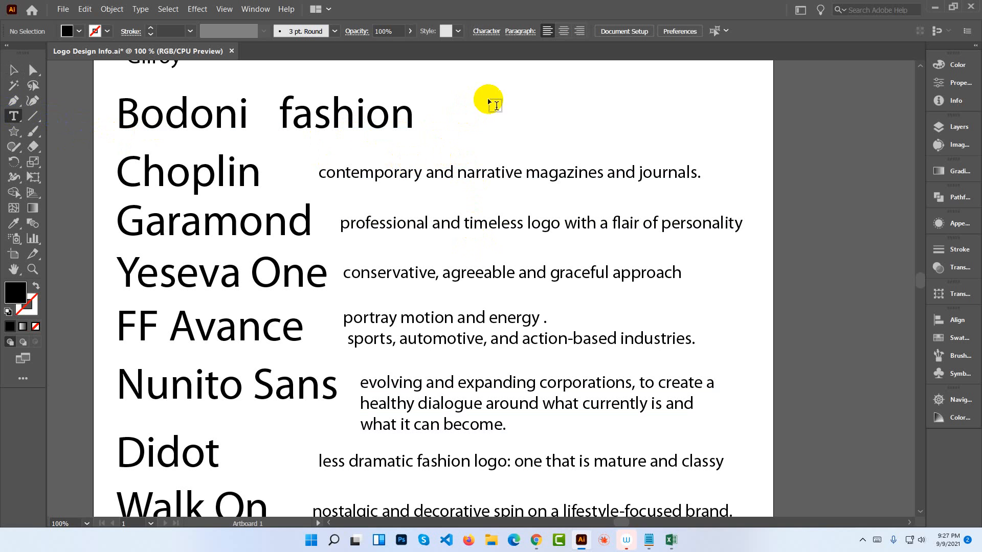
{"action": "left_click", "coordinate": [482, 121]}
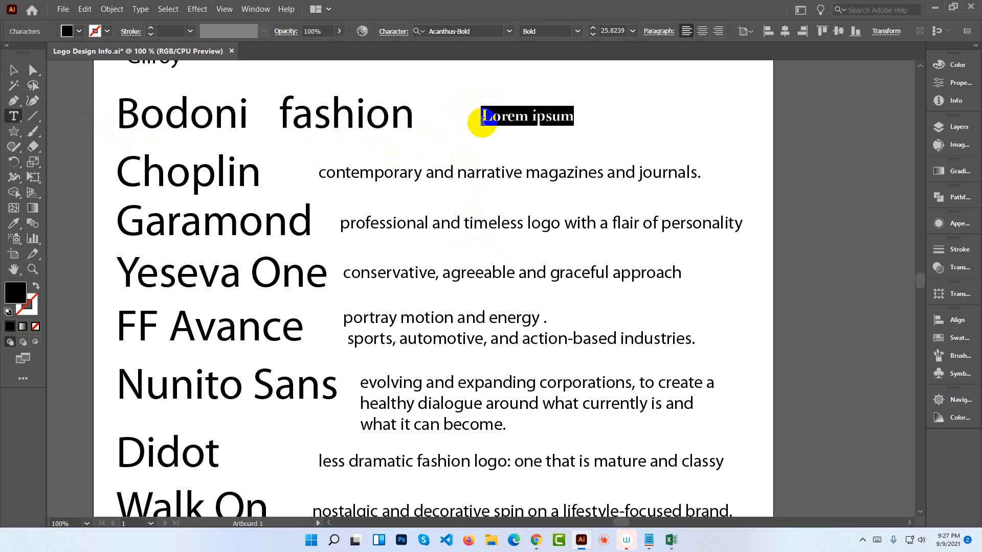
{"action": "type", "text": "STAR"}
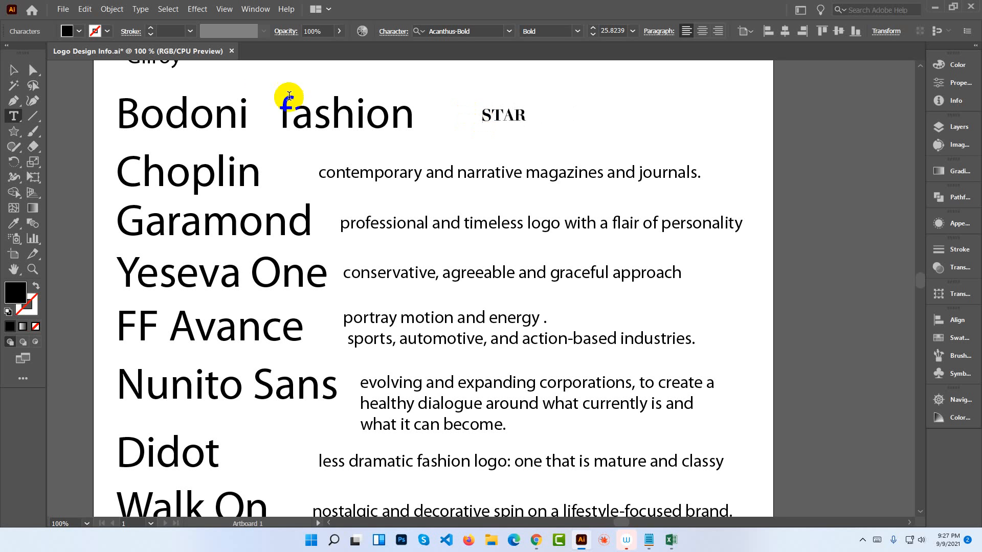
Enlarge the STAR text to about 134 pt and place it just above and beside the word fashion.
{"action": "left_click", "coordinate": [14, 71]}
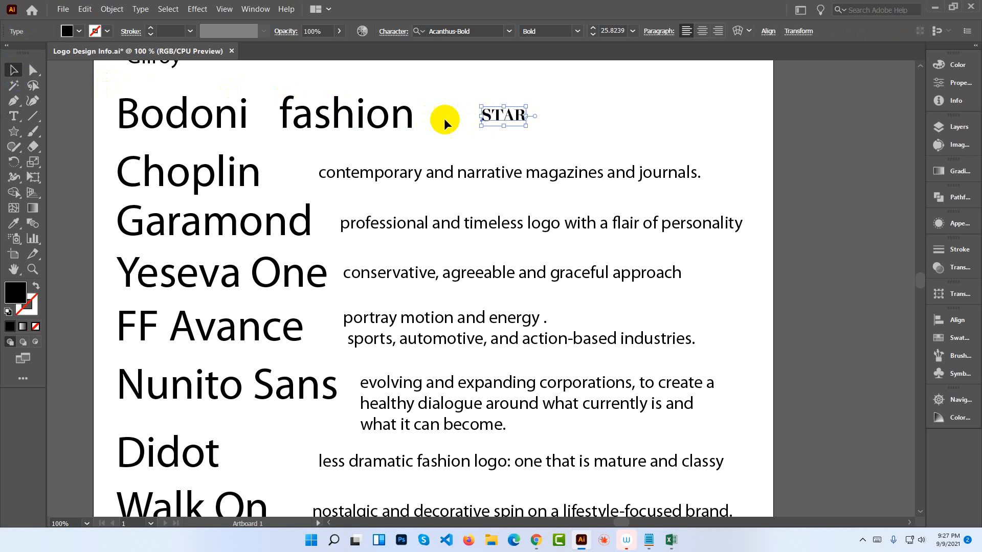
{"action": "left_click_drag", "start_coordinate": [525, 116], "coordinate": [610, 190]}
{"action": "key", "text": "space"}
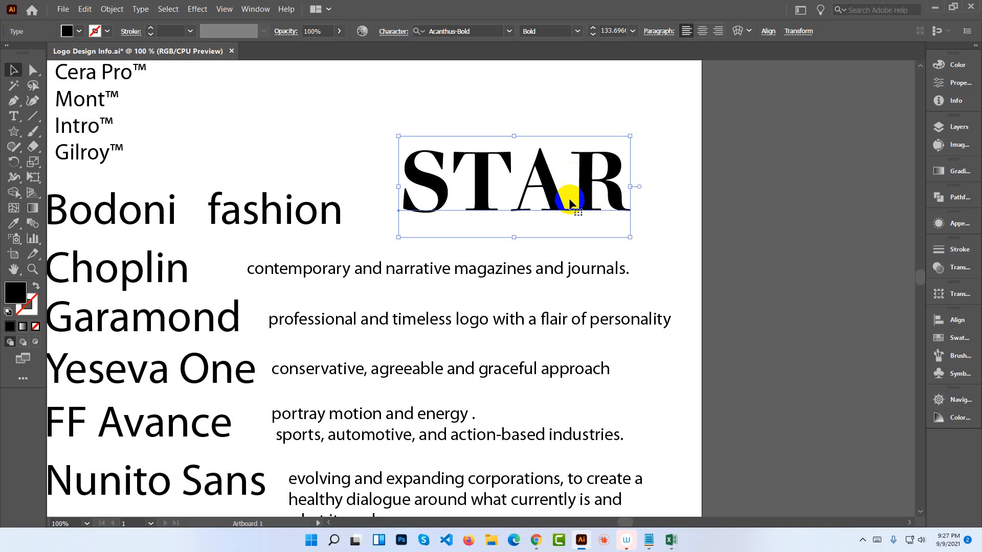
{"action": "left_click_drag", "start_coordinate": [570, 199], "coordinate": [574, 197]}
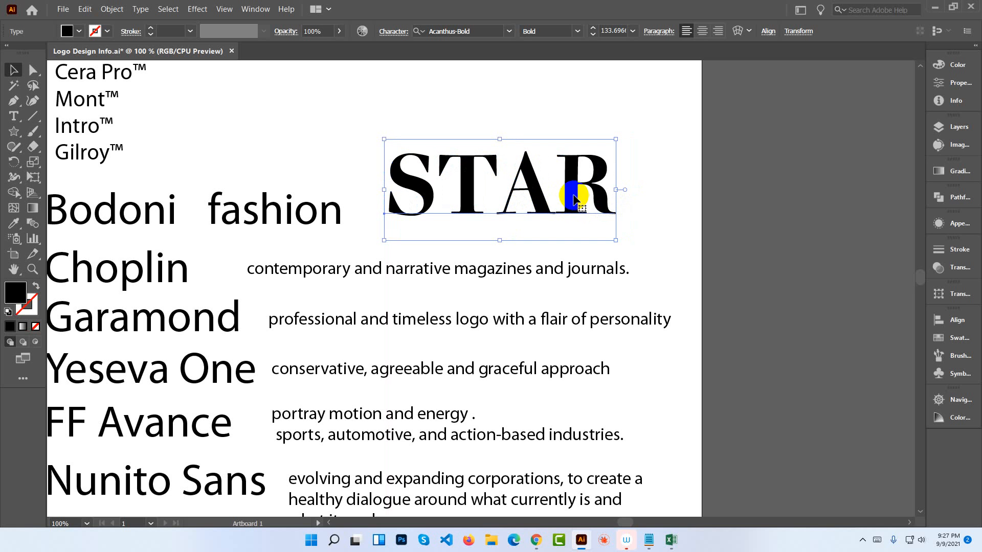
Convert the enlarged STAR text to outlines.
{"action": "right_click", "coordinate": [570, 199]}
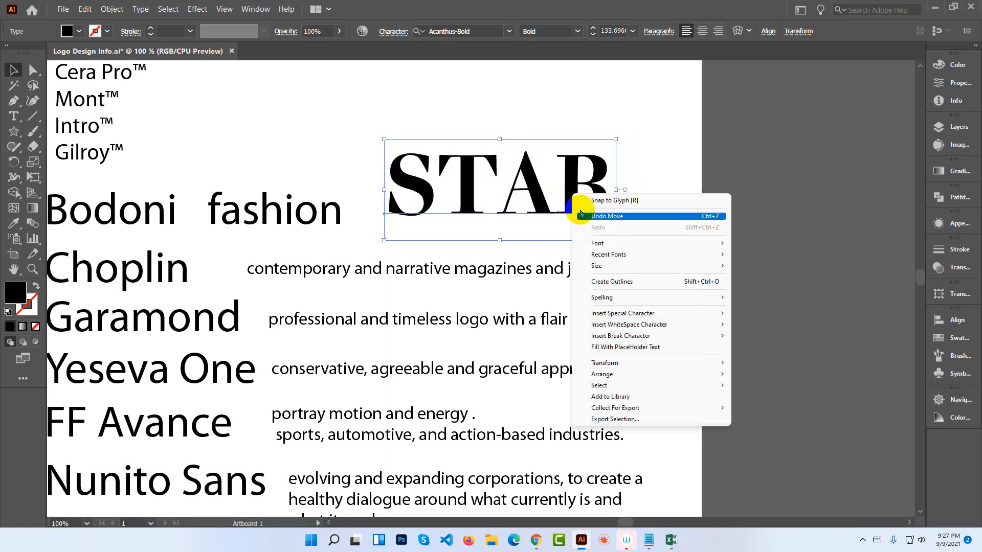
{"action": "left_click", "coordinate": [613, 280]}
{"action": "left_click", "coordinate": [678, 207]}
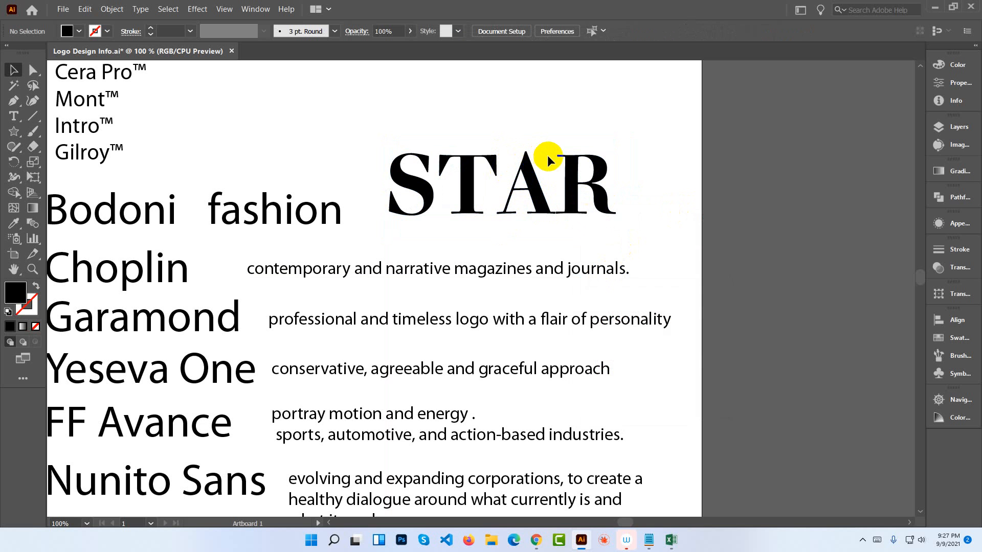
Ungroup the outlined STAR wordmark into separate letters.
{"action": "left_click", "coordinate": [573, 183]}
{"action": "right_click", "coordinate": [572, 183]}
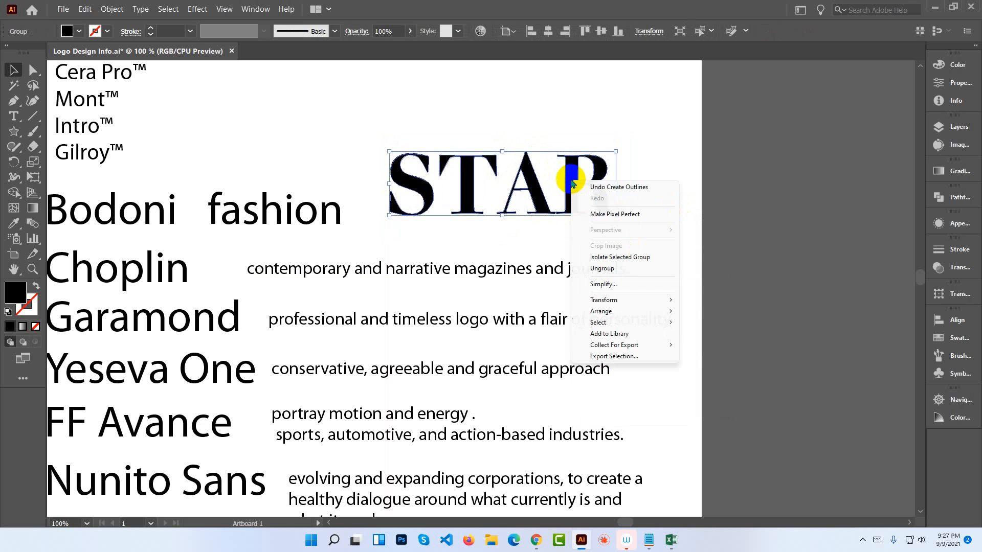
{"action": "left_click", "coordinate": [602, 268]}
{"action": "left_click", "coordinate": [619, 230]}
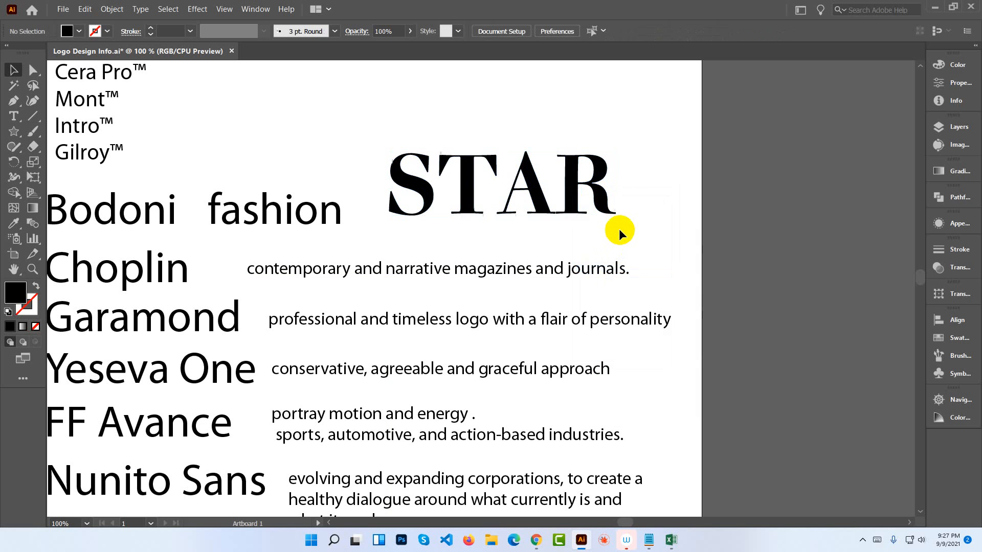
Nudge the letter R slightly away from the A to open a gap between their serifs.
{"action": "left_click", "coordinate": [587, 192]}
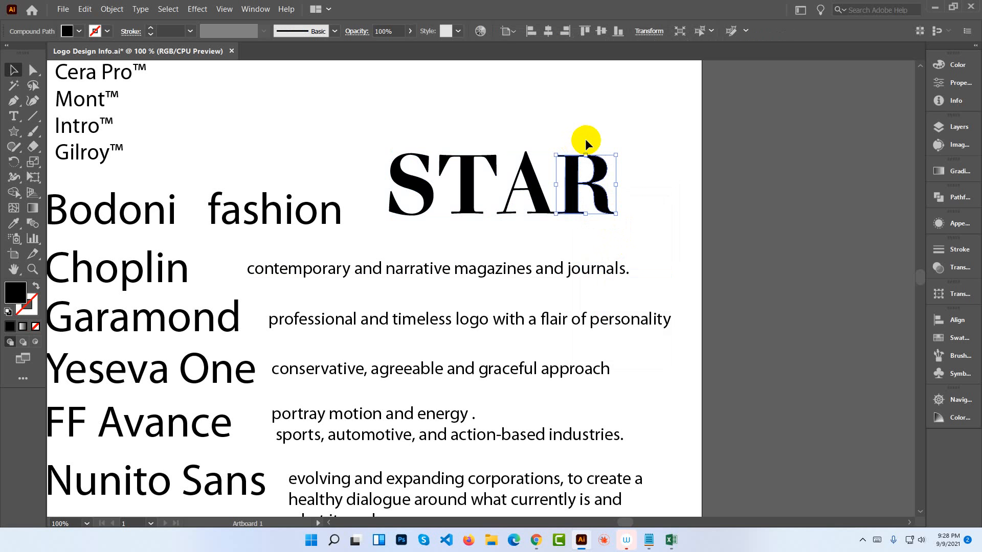
{"action": "key", "text": "Right"}
{"action": "key", "text": "Right"}
{"action": "key", "text": "Right"}
{"action": "key", "text": "Right"}
{"action": "key", "text": "Right"}
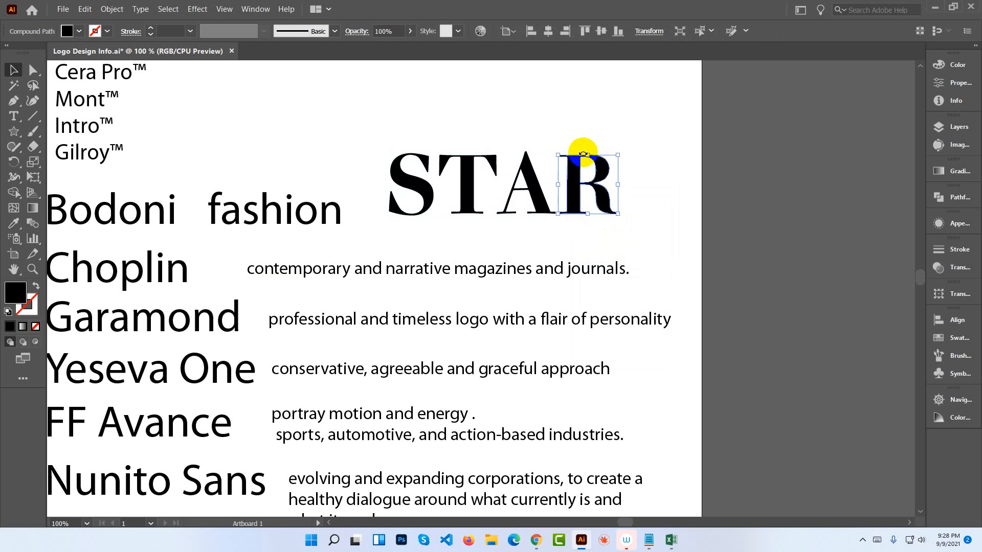
{"action": "key", "text": "Right"}
{"action": "key", "text": "Right"}
{"action": "left_click", "coordinate": [554, 133]}
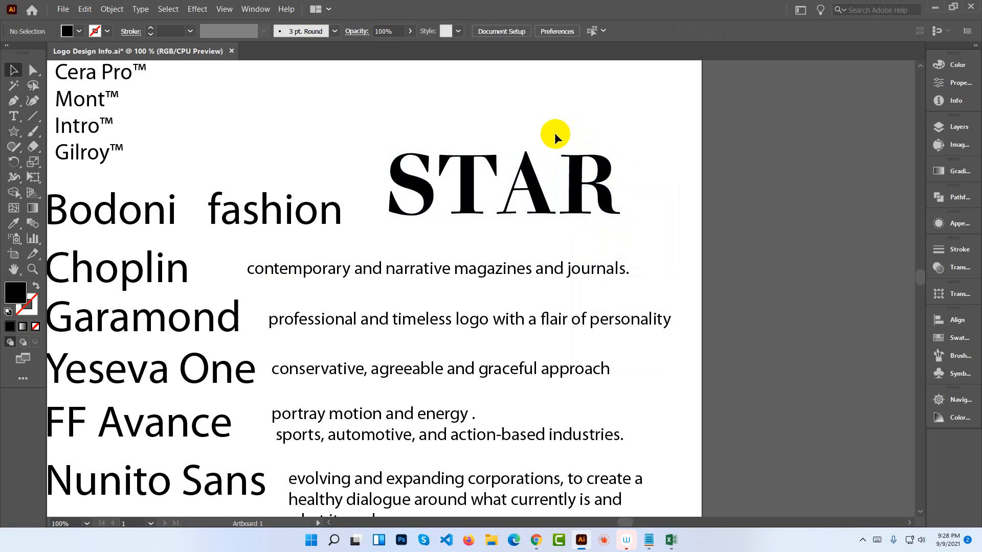
Nudge the letters A and R together slightly away from the T to widen that gap.
{"action": "left_click_drag", "start_coordinate": [526, 144], "coordinate": [590, 199]}
{"action": "key", "text": "Right"}
{"action": "key", "text": "Right"}
{"action": "key", "text": "Right"}
{"action": "key", "text": "Right"}
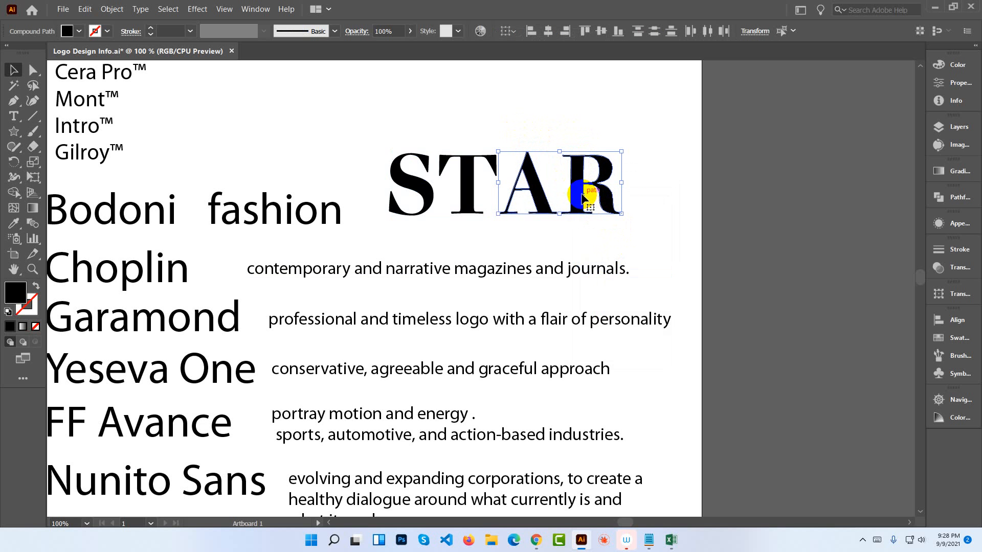
{"action": "left_click", "coordinate": [488, 110]}
Nudge the letters T, A and R together away from the S to even out the wordmark's spacing.
{"action": "left_click_drag", "start_coordinate": [471, 126], "coordinate": [587, 201]}
{"action": "key", "text": "Right"}
{"action": "key", "text": "Right"}
{"action": "key", "text": "Right"}
{"action": "key", "text": "Right"}
{"action": "key", "text": "Right"}
{"action": "key", "text": "Right"}
{"action": "key", "text": "Right"}
{"action": "key", "text": "Right"}
{"action": "key", "text": "Right"}
{"action": "key", "text": "Right"}
{"action": "key", "text": "Right"}
{"action": "key", "text": "Right"}
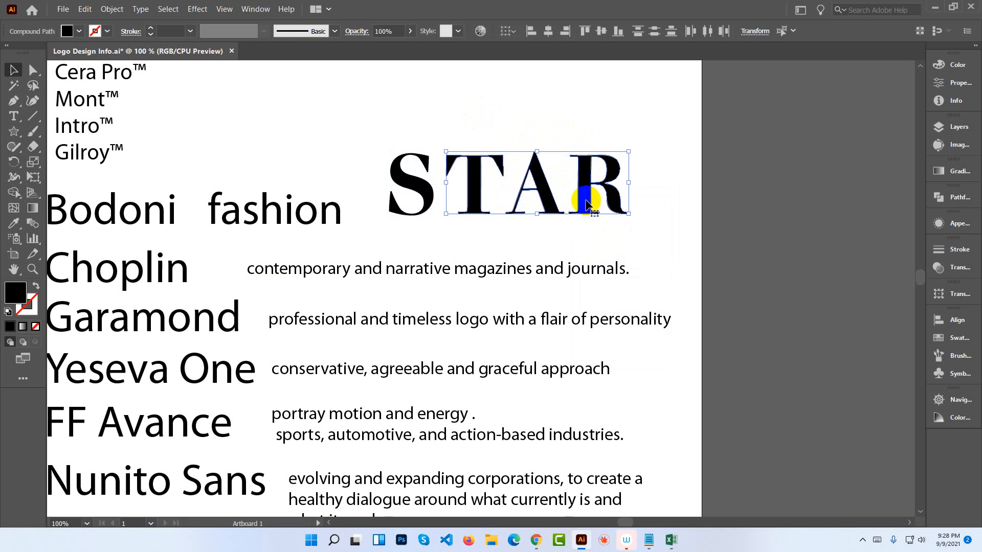
{"action": "left_click", "coordinate": [525, 127]}
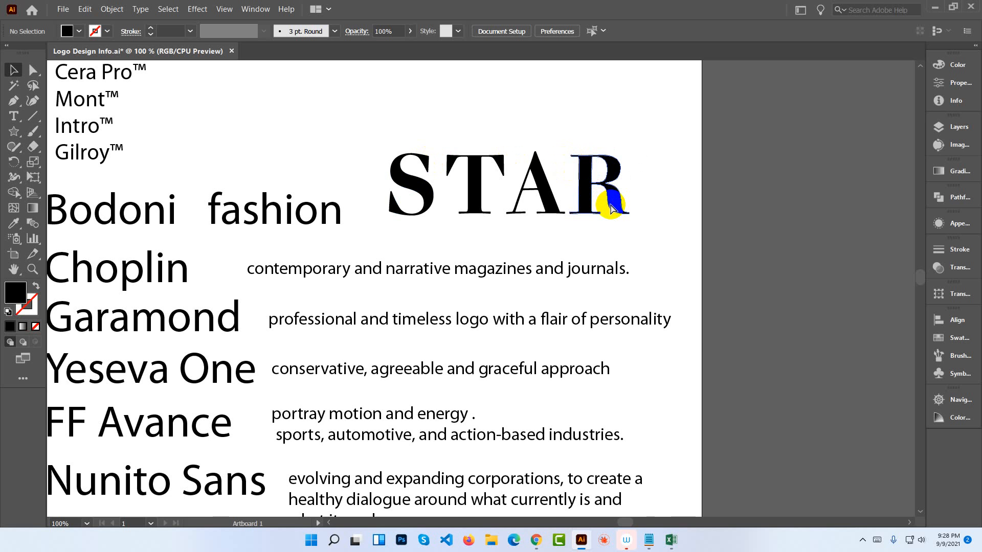
Draw a closed triangle with the Pen tool over the inside of the A, from its inner apex to both feet.
{"action": "key", "text": "ctrl+plus"}
{"action": "key", "text": "ctrl+plus"}
{"action": "left_click_drag", "start_coordinate": [585, 178], "coordinate": [565, 351]}
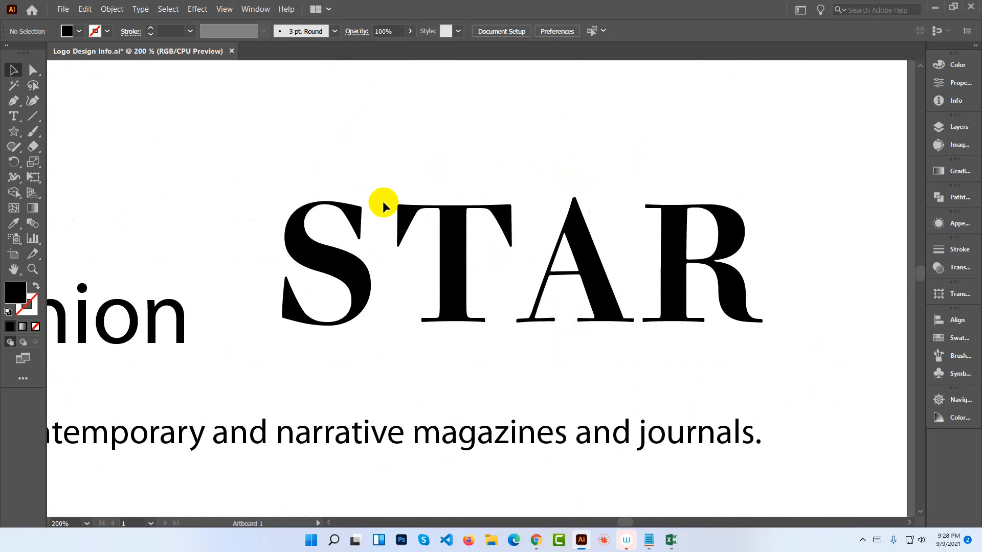
{"action": "left_click", "coordinate": [594, 288]}
{"action": "left_click_drag", "start_coordinate": [596, 276], "coordinate": [433, 248]}
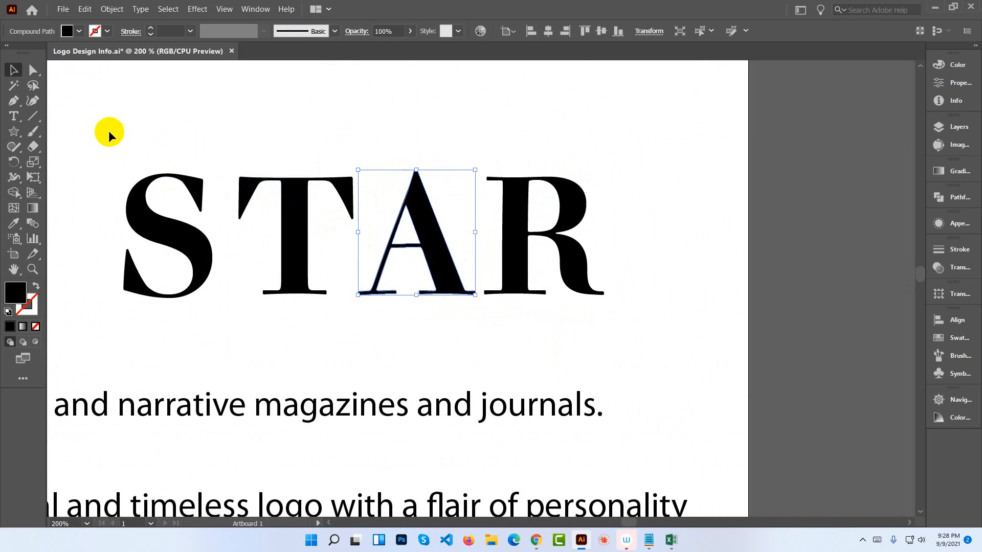
{"action": "left_click", "coordinate": [92, 117]}
{"action": "left_click", "coordinate": [14, 101]}
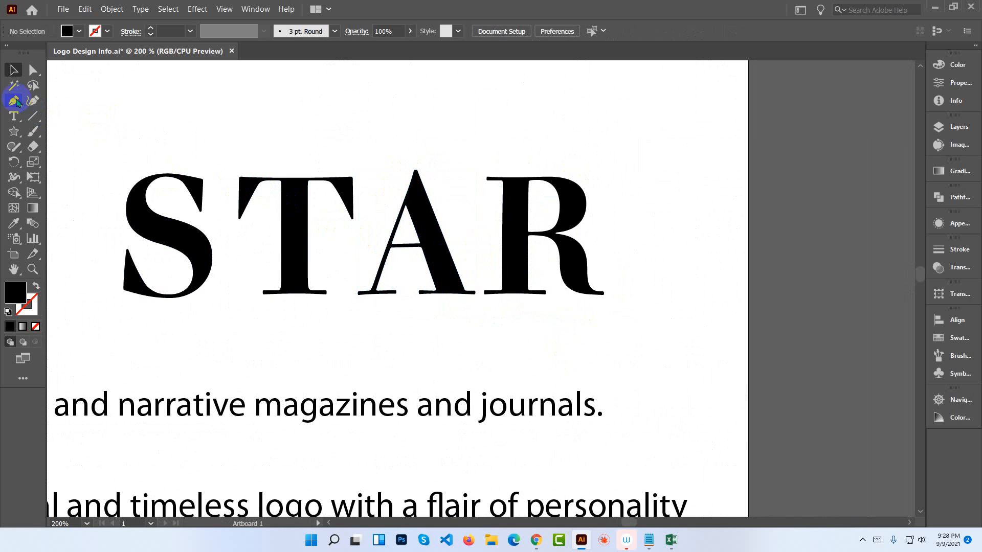
{"action": "left_click", "coordinate": [377, 293]}
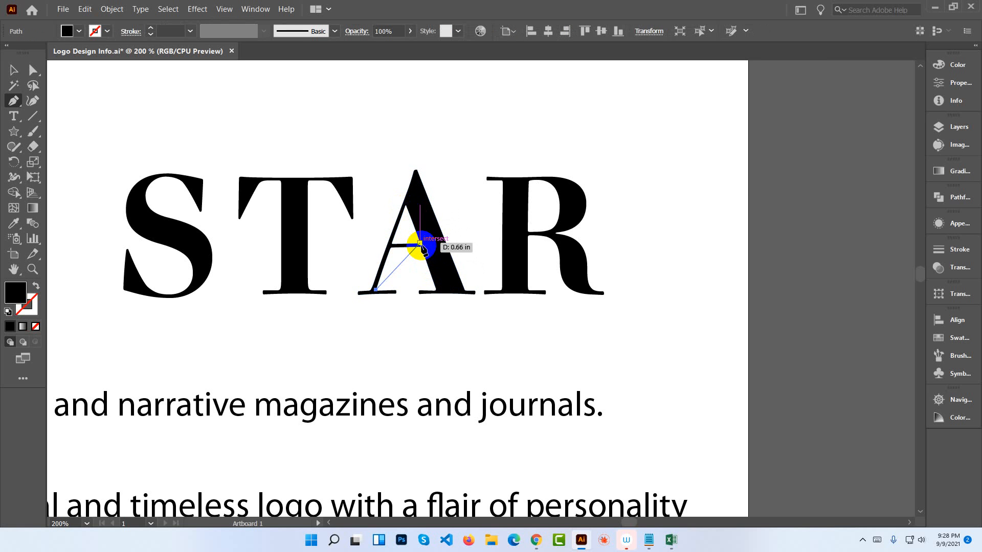
{"action": "key", "text": "ctrl"}
{"action": "key", "text": "ctrl+plus"}
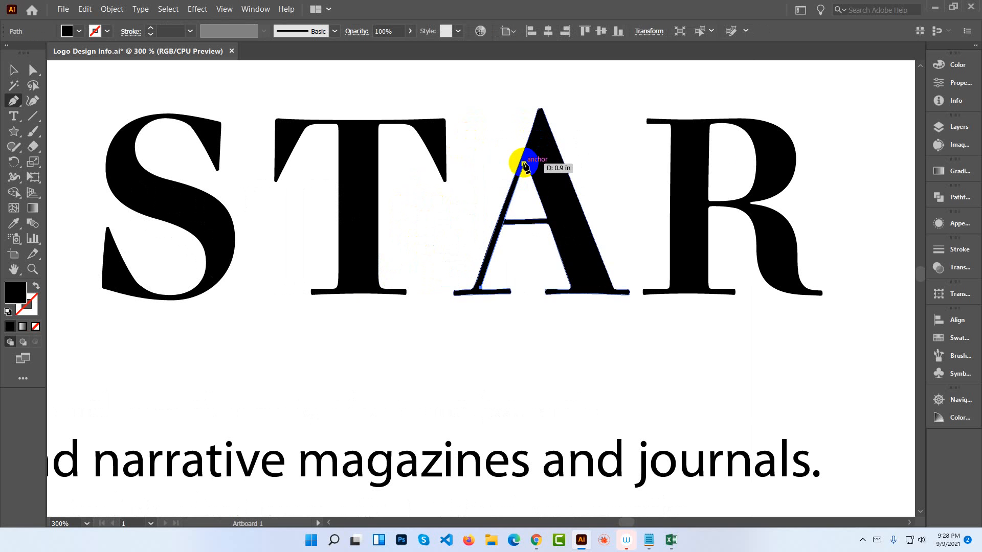
{"action": "left_click", "coordinate": [525, 161]}
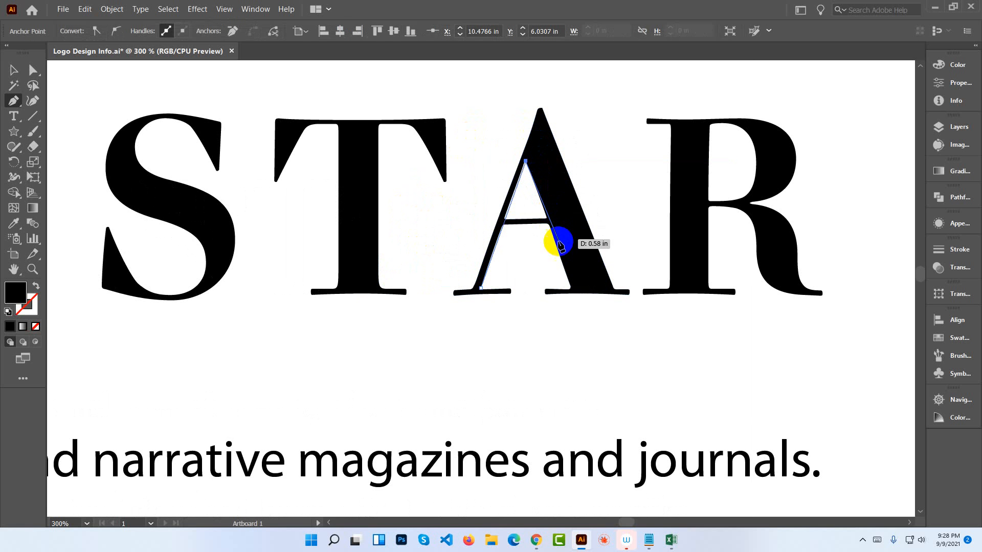
{"action": "left_click", "coordinate": [571, 287]}
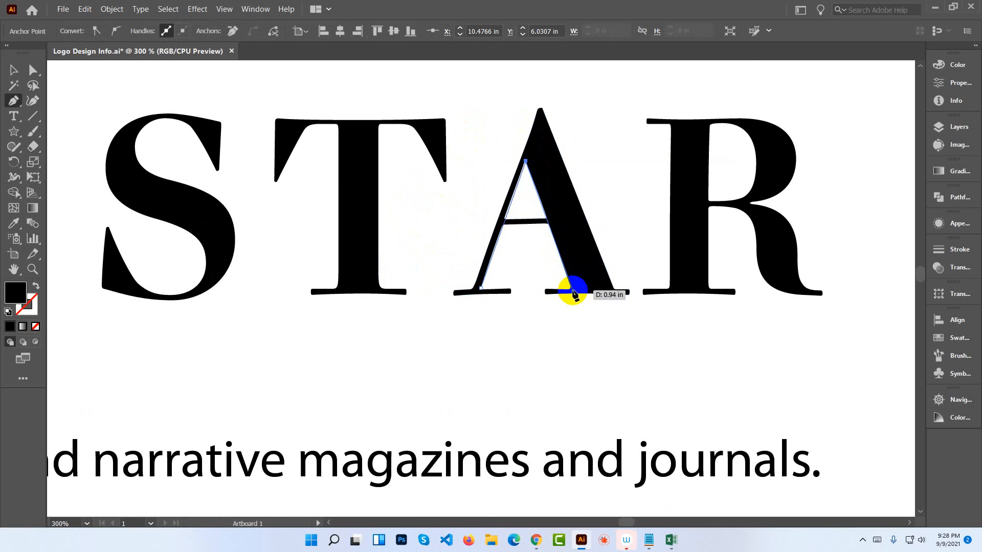
{"action": "left_click", "coordinate": [480, 288]}
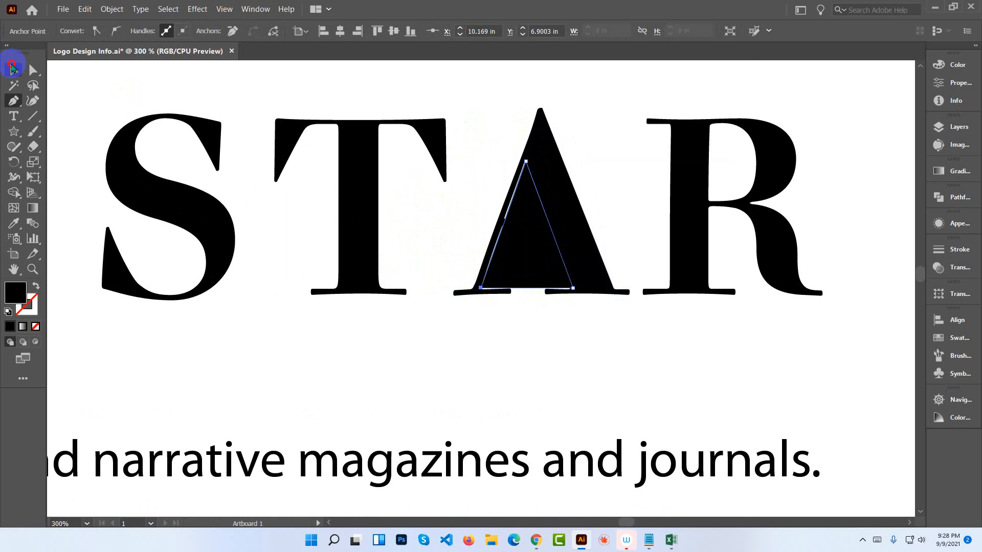
Remove the A's crossbar and the triangle's inner areas with the Shape Builder tool.
{"action": "left_click", "coordinate": [13, 68]}
{"action": "left_click_drag", "start_coordinate": [509, 124], "coordinate": [551, 233]}
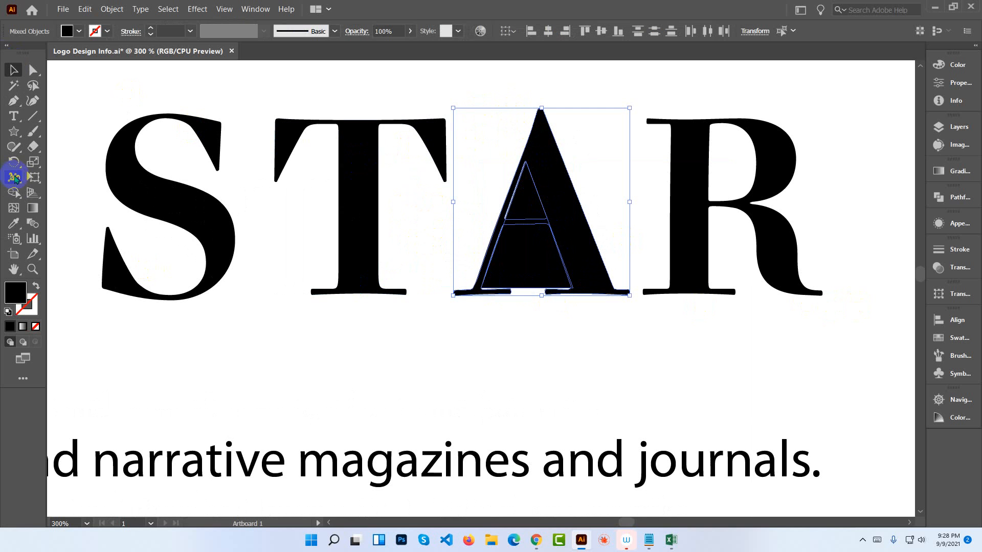
{"action": "left_click", "coordinate": [13, 193]}
{"action": "left_click", "coordinate": [520, 211], "text": "alt"}
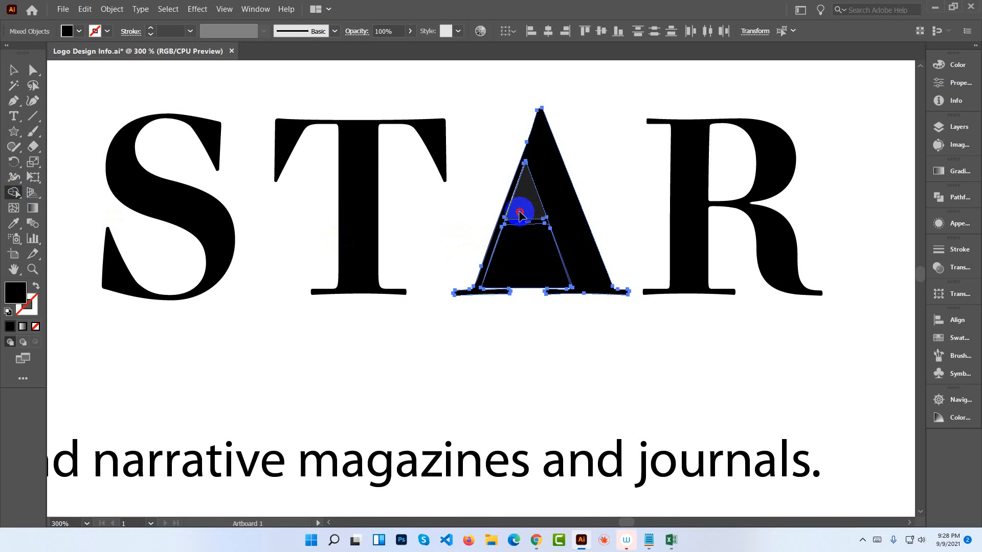
{"action": "left_click", "coordinate": [514, 225], "text": "alt"}
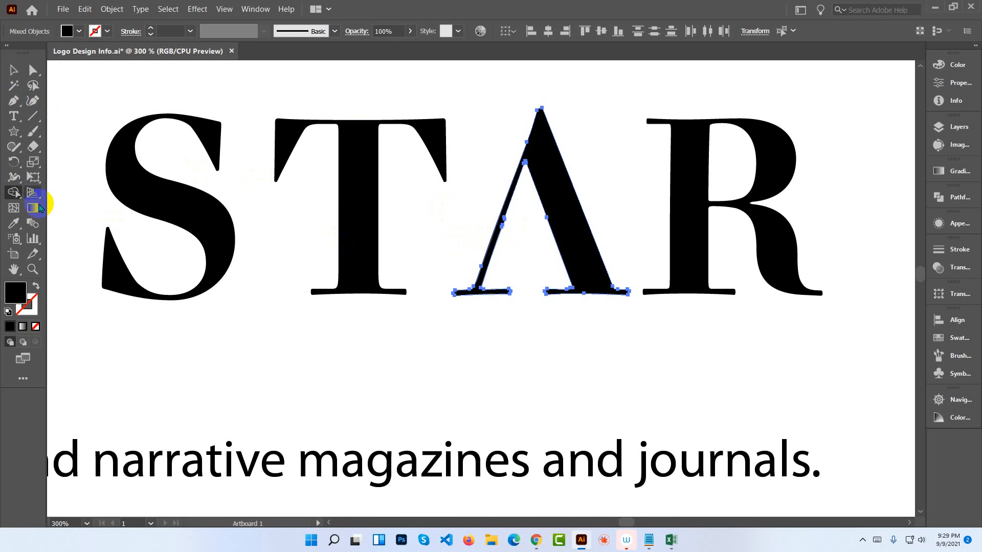
Delete the leftover anchor points along the inner edges of the A where the crossbar was attached.
{"action": "left_click_drag", "start_coordinate": [14, 101], "coordinate": [51, 132]}
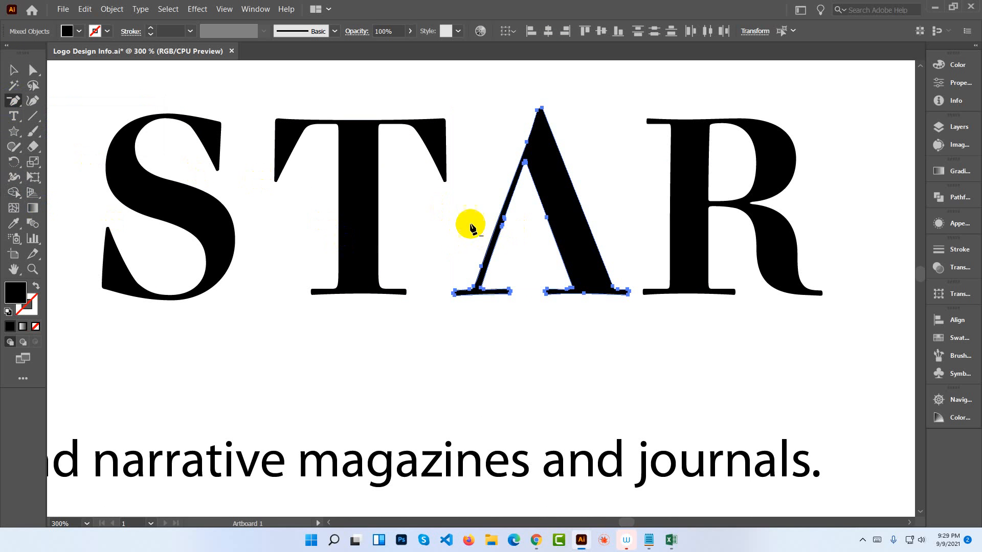
{"action": "left_click", "coordinate": [546, 217]}
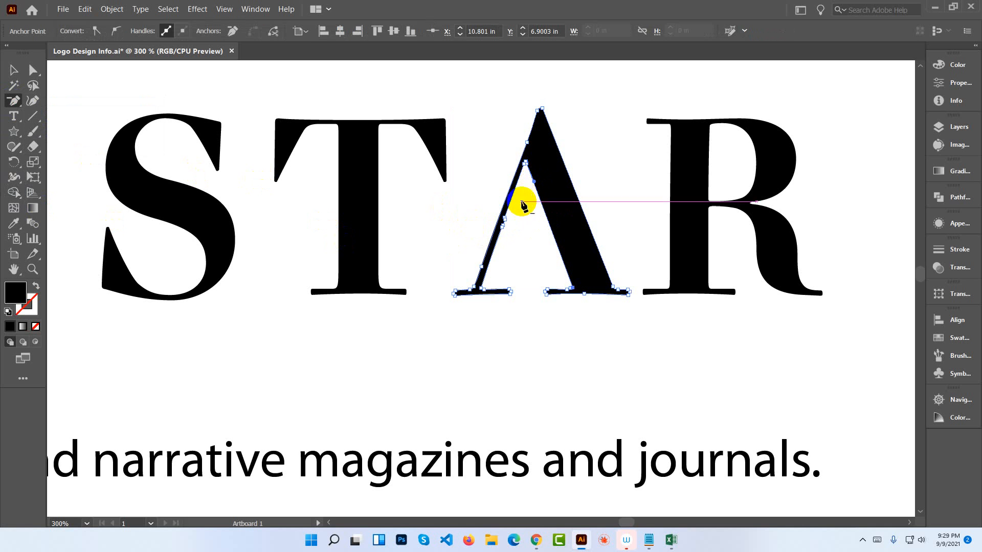
{"action": "left_click", "coordinate": [505, 218]}
{"action": "left_click", "coordinate": [505, 219]}
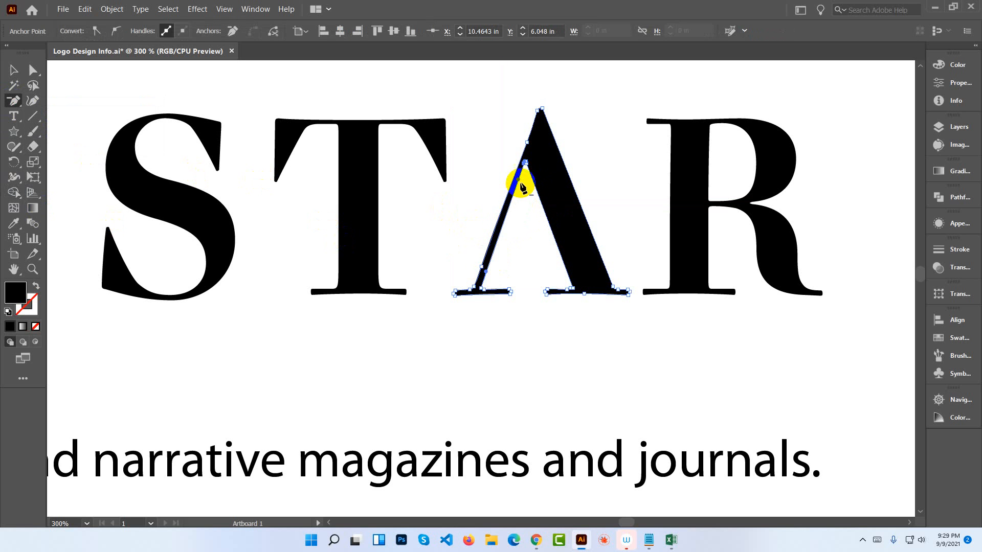
{"action": "left_click", "coordinate": [527, 163]}
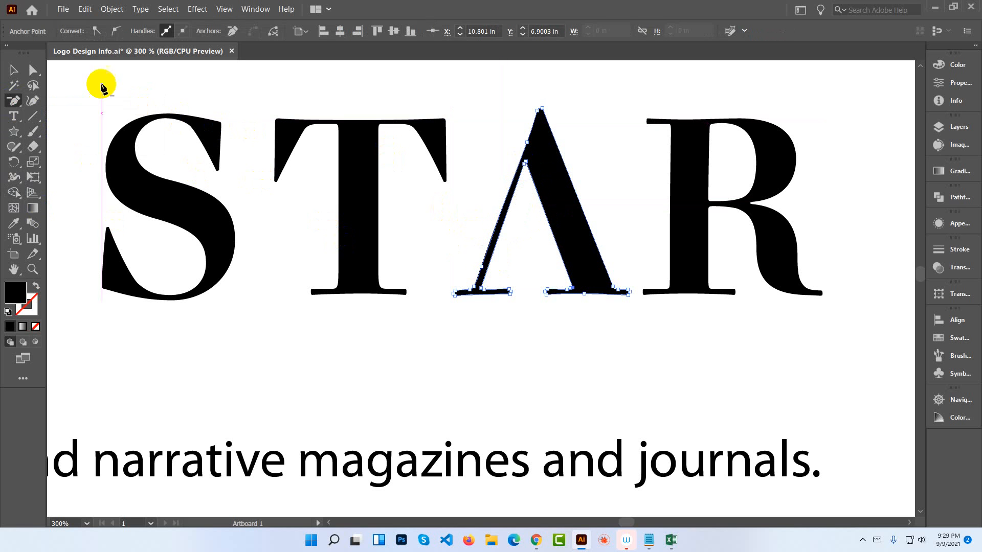
{"action": "left_click", "coordinate": [33, 69]}
{"action": "left_click", "coordinate": [248, 102]}
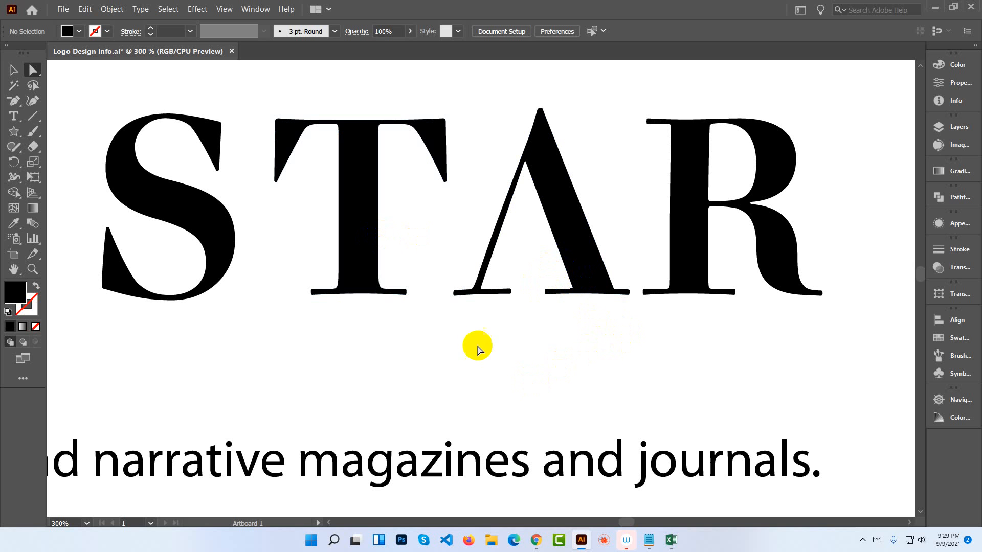
Examine the serifs at the base of the T and A up close, and the four letters of the wordmark as a whole.
{"action": "left_click", "coordinate": [211, 249]}
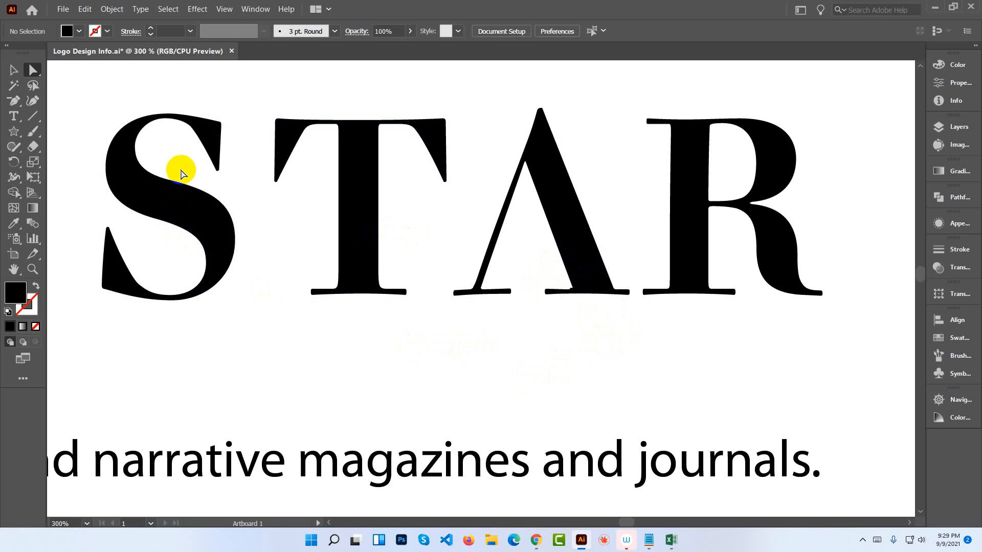
{"action": "left_click_drag", "start_coordinate": [14, 99], "coordinate": [53, 131]}
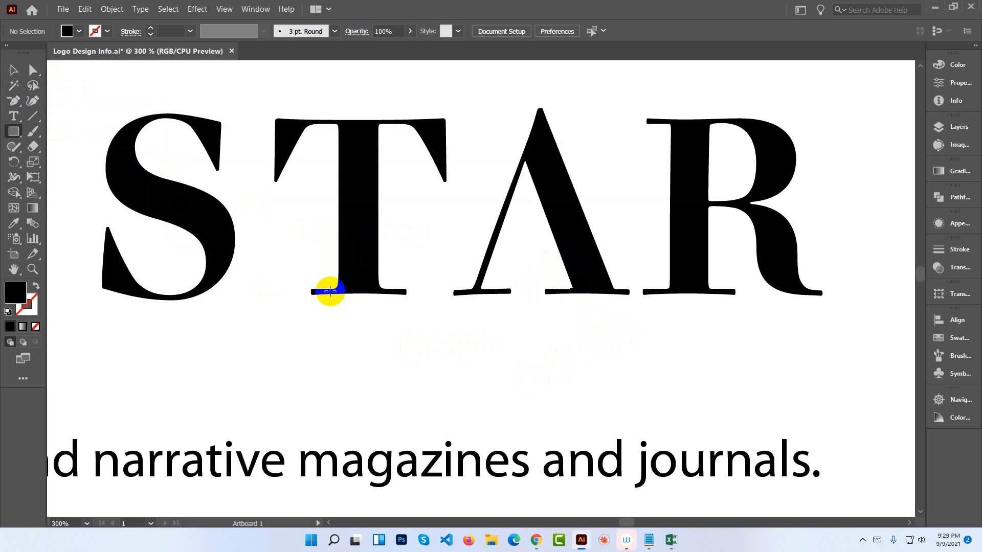
{"action": "scroll", "coordinate": [317, 290], "scroll_direction": "up", "scroll_amount": 4}
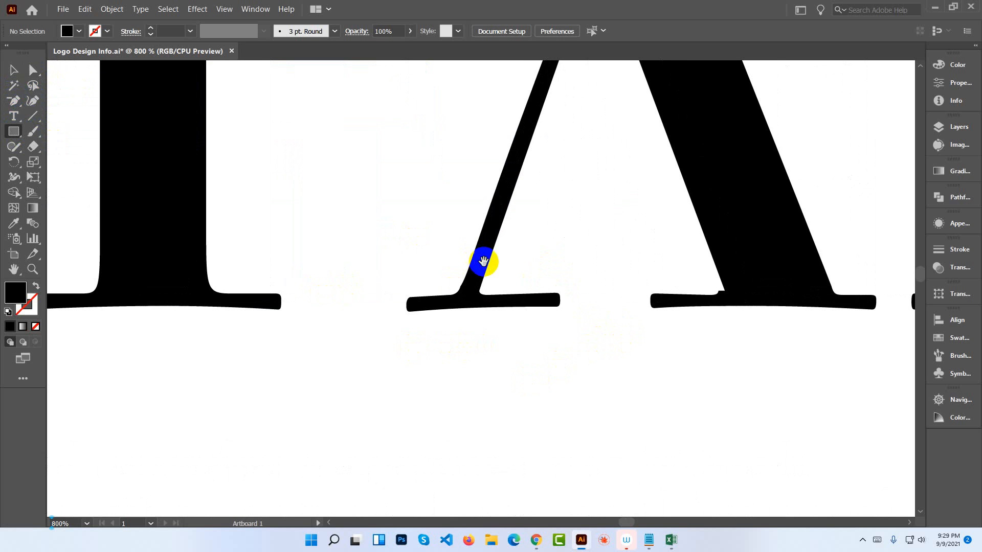
{"action": "left_click_drag", "start_coordinate": [482, 265], "coordinate": [468, 281]}
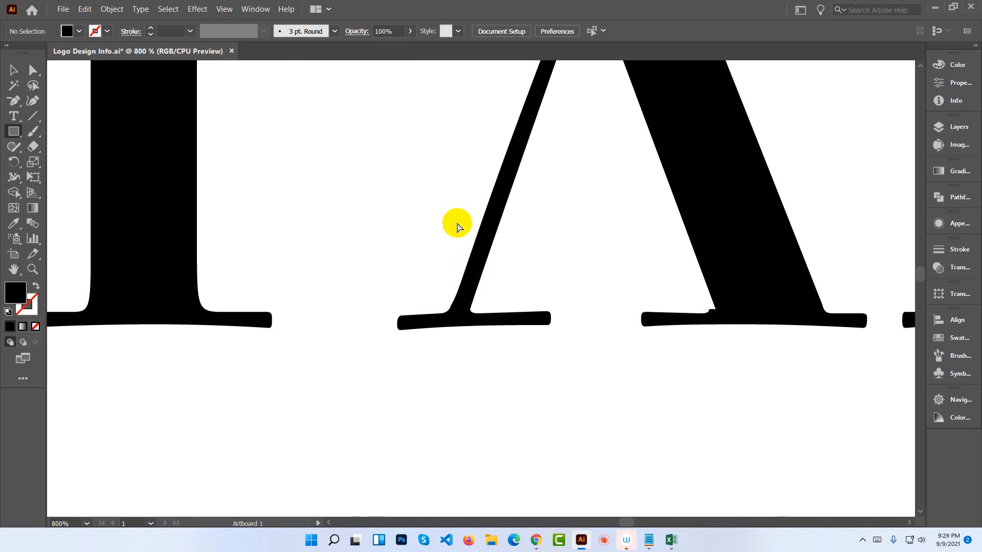
{"action": "scroll", "coordinate": [456, 224], "scroll_direction": "down", "scroll_amount": 4}
{"action": "scroll", "coordinate": [456, 226], "scroll_direction": "down", "scroll_amount": 1}
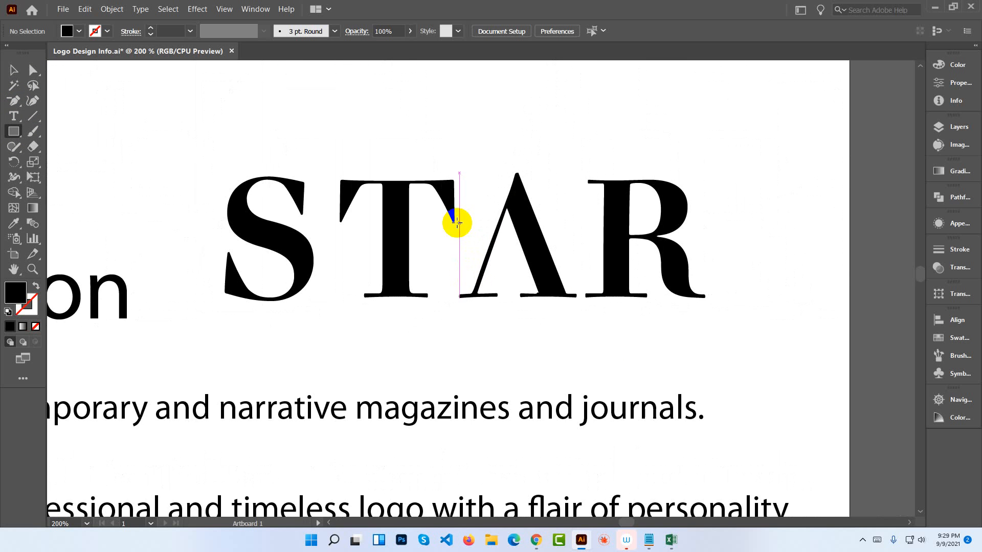
{"action": "left_click", "coordinate": [14, 70]}
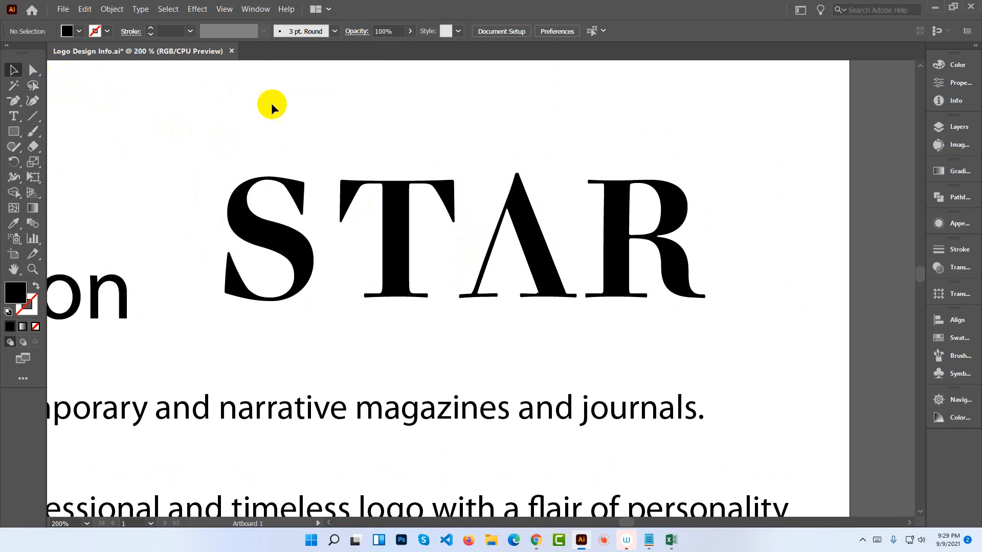
{"action": "left_click_drag", "start_coordinate": [204, 179], "coordinate": [688, 276]}
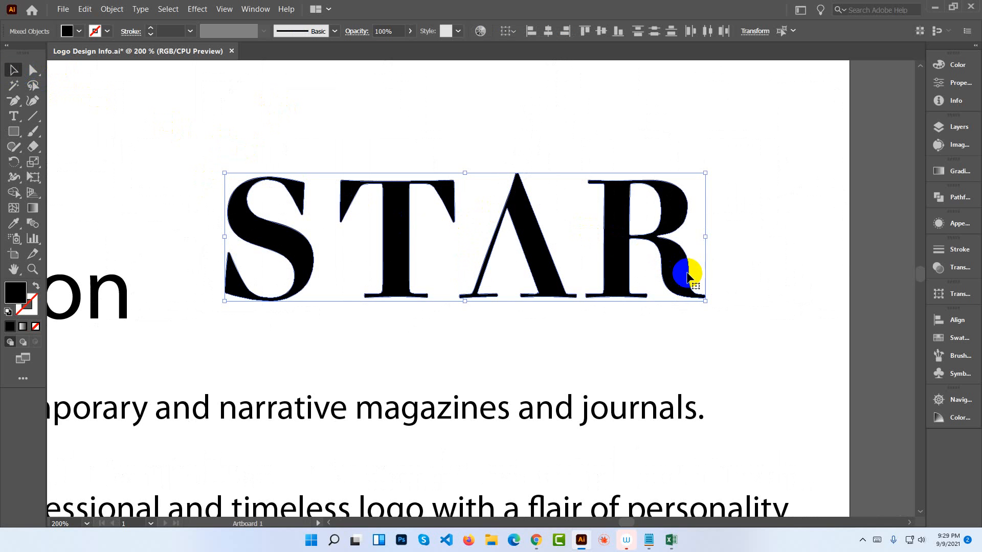
{"action": "left_click", "coordinate": [676, 339]}
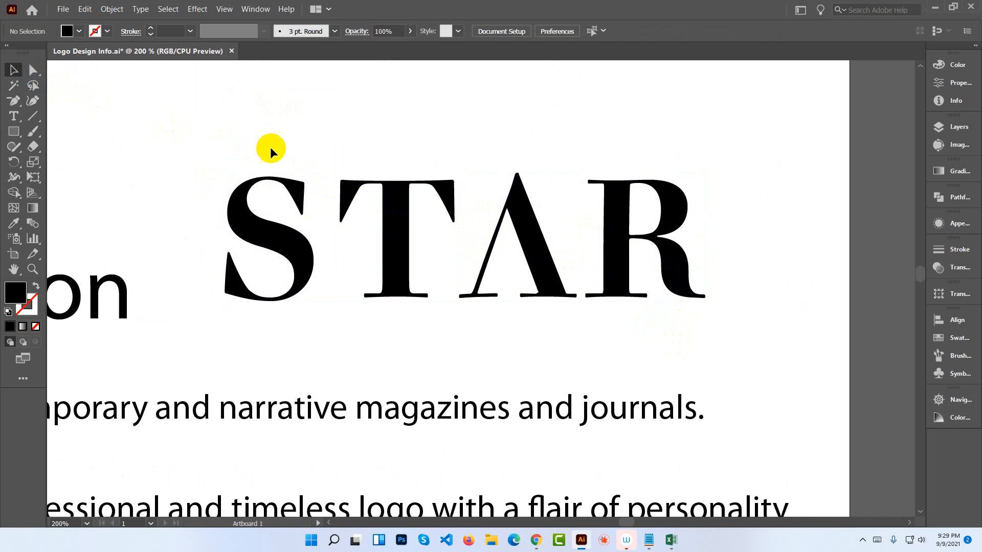
{"action": "left_click_drag", "start_coordinate": [223, 155], "coordinate": [719, 298]}
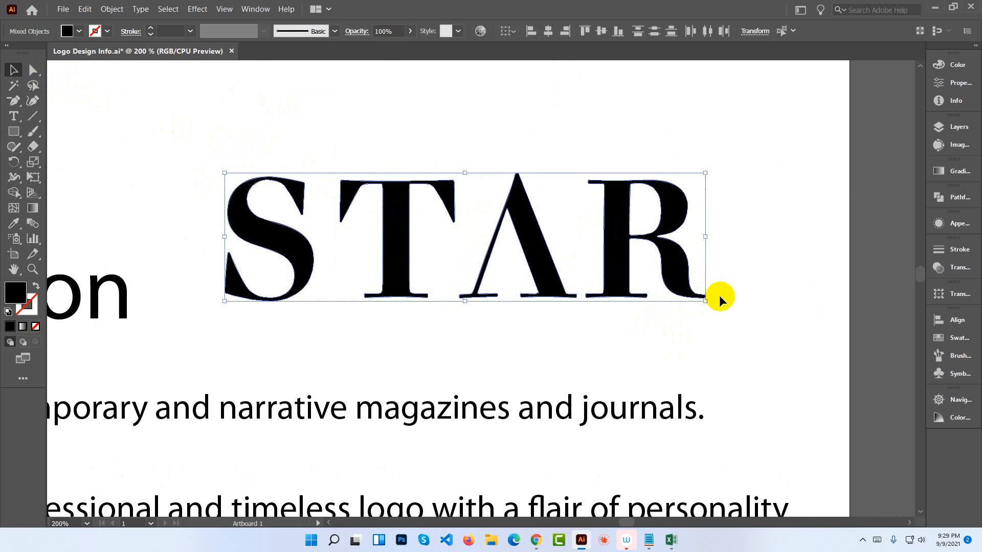
{"action": "left_click", "coordinate": [724, 309]}
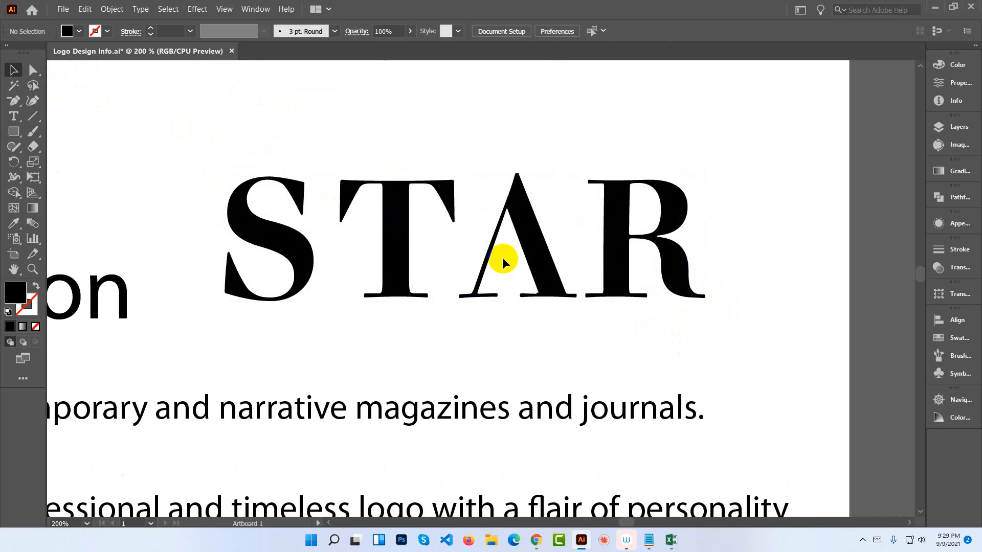
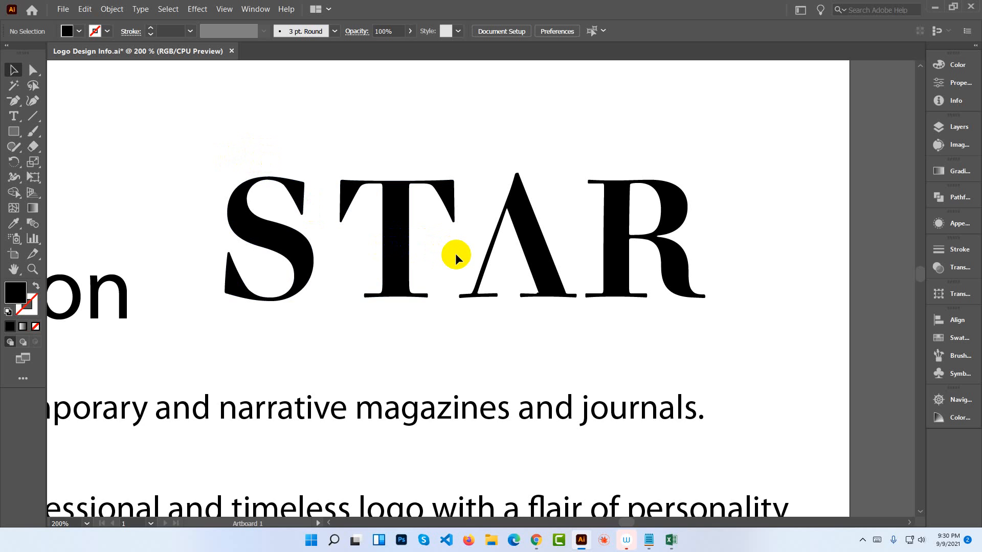
Draw a thin rectangle with the Rectangle tool over the serif at the A's left foot, matching its width.
{"action": "key", "text": "ctrl+plus"}
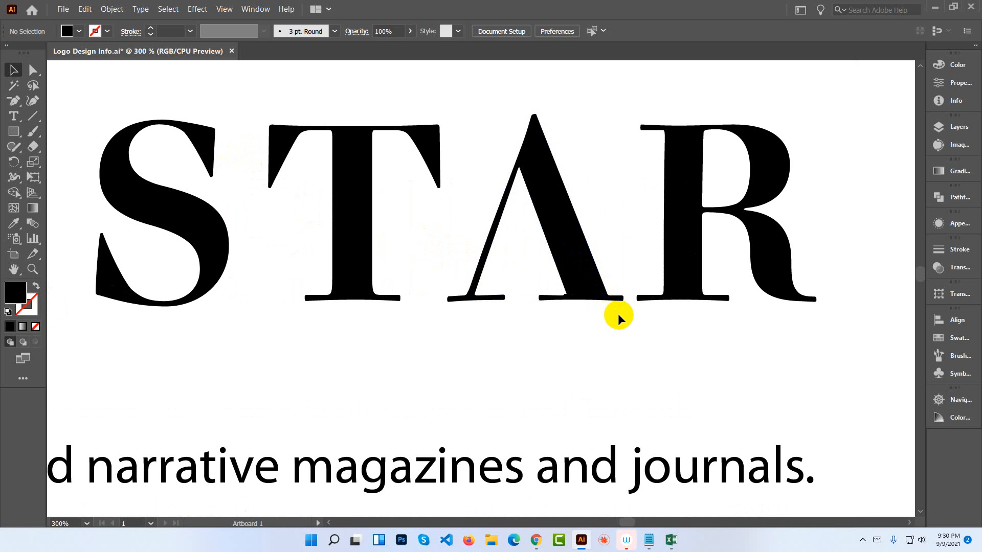
{"action": "left_click_drag", "start_coordinate": [784, 329], "coordinate": [219, 124]}
{"action": "left_click", "coordinate": [242, 164]}
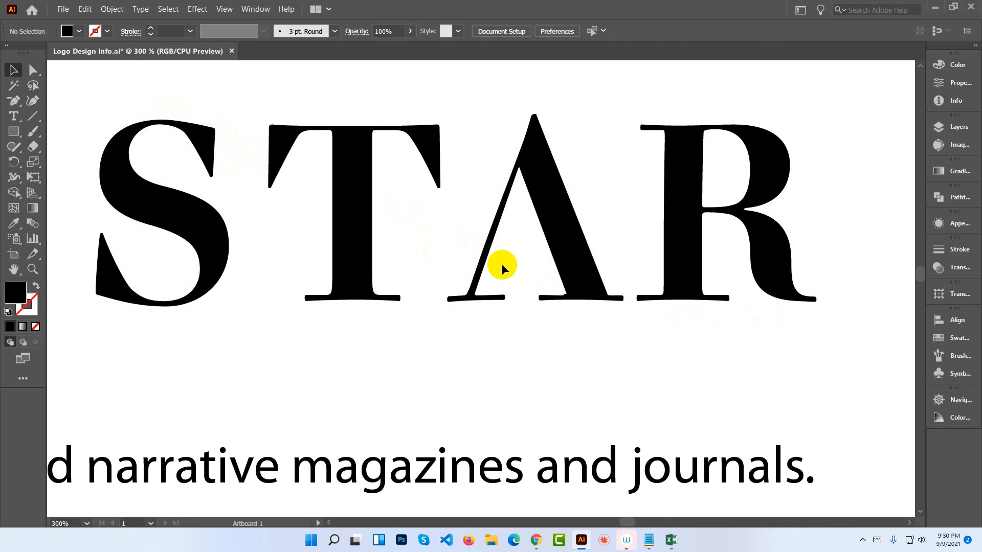
{"action": "left_click_drag", "start_coordinate": [524, 263], "coordinate": [367, 301]}
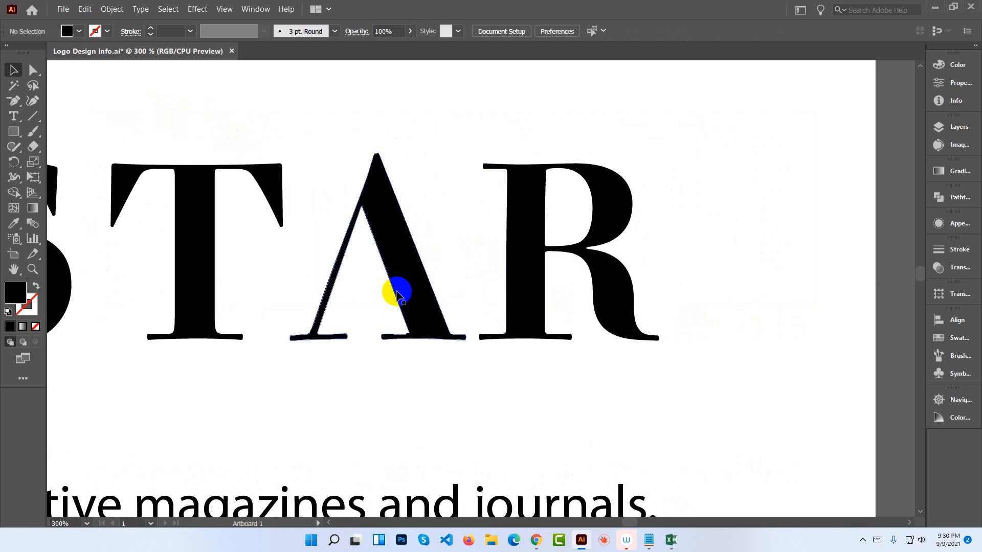
{"action": "scroll", "coordinate": [397, 294], "scroll_direction": "up", "scroll_amount": 2}
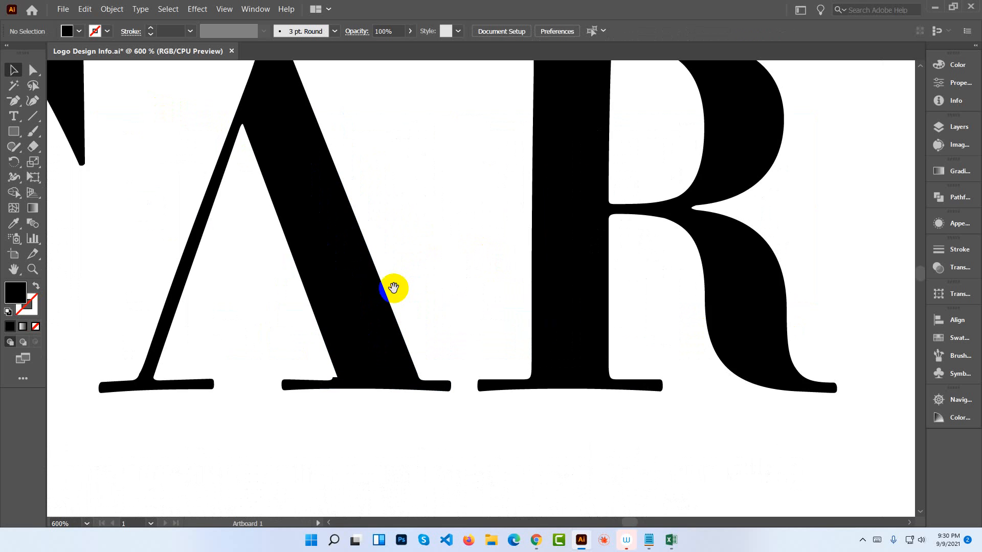
{"action": "left_click_drag", "start_coordinate": [394, 287], "coordinate": [476, 368]}
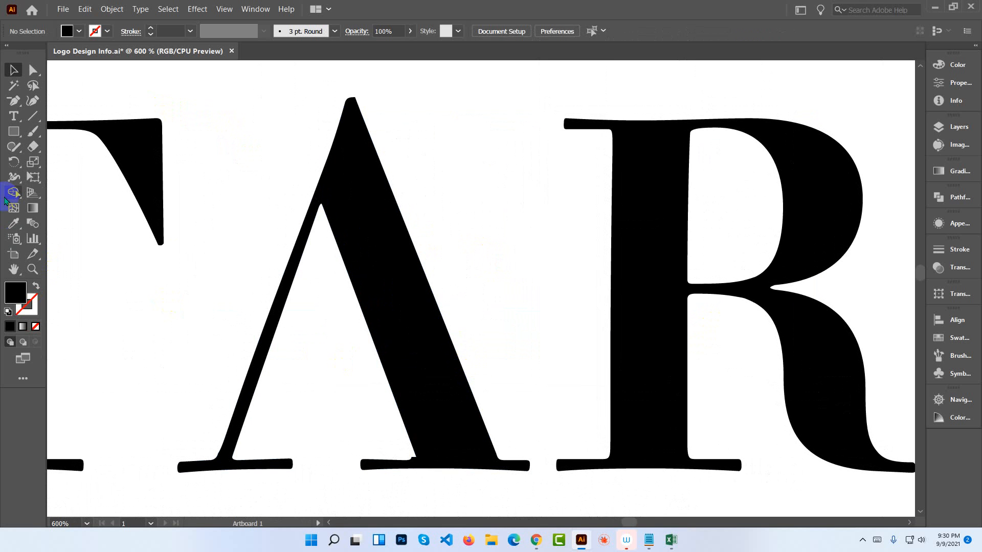
{"action": "left_click", "coordinate": [14, 101]}
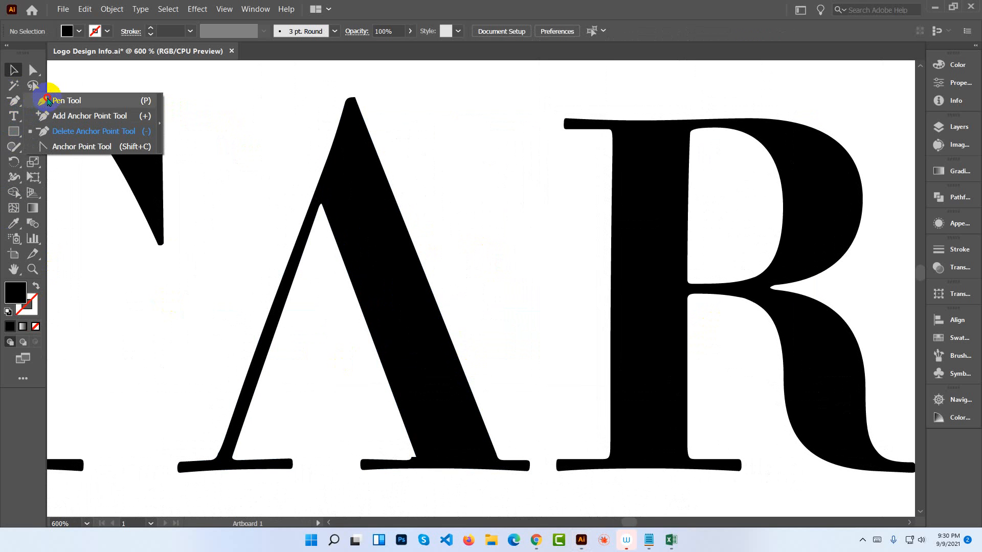
{"action": "left_click", "coordinate": [47, 101]}
{"action": "left_click", "coordinate": [14, 131]}
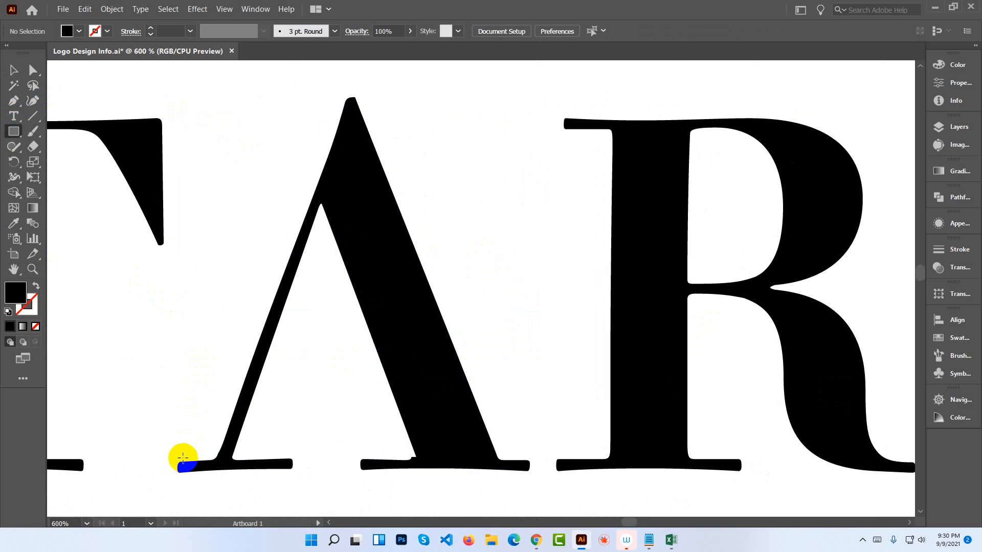
{"action": "left_click_drag", "start_coordinate": [177, 462], "coordinate": [291, 474]}
Fill the serif rectangle with red (fe0000) and place a copy, widened to fit, over the serif at the A's right foot.
{"action": "left_click", "coordinate": [14, 70]}
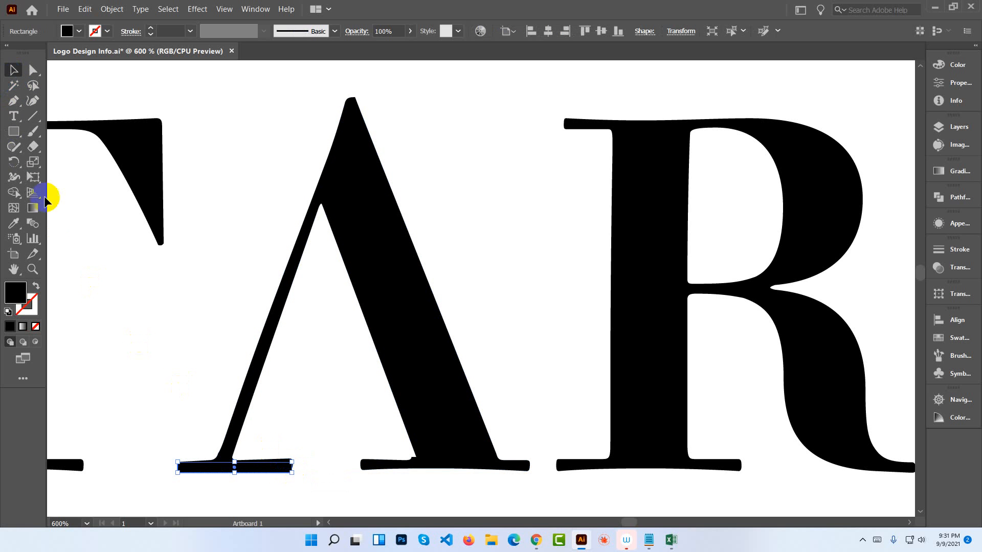
{"action": "left_click", "coordinate": [110, 257]}
{"action": "left_click", "coordinate": [268, 467]}
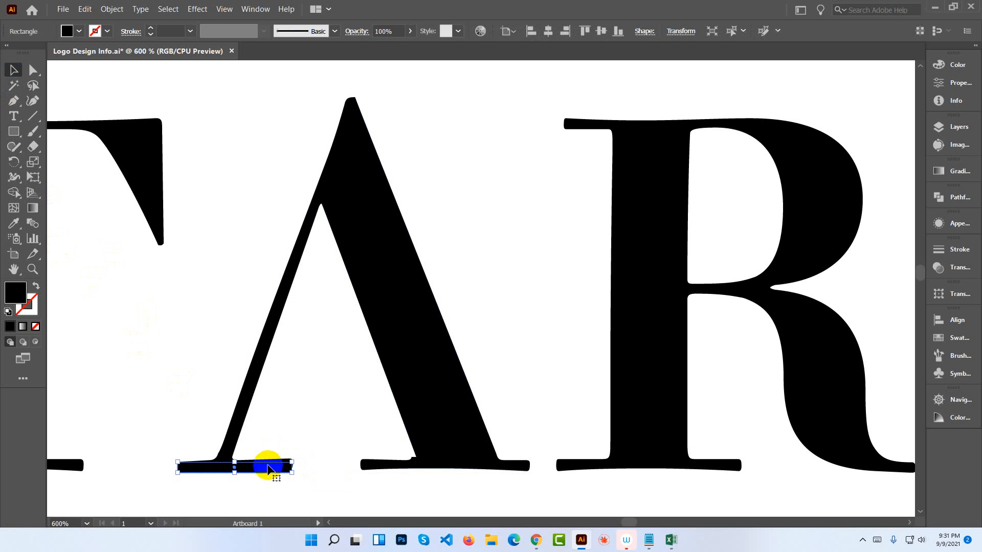
{"action": "left_click", "coordinate": [939, 64]}
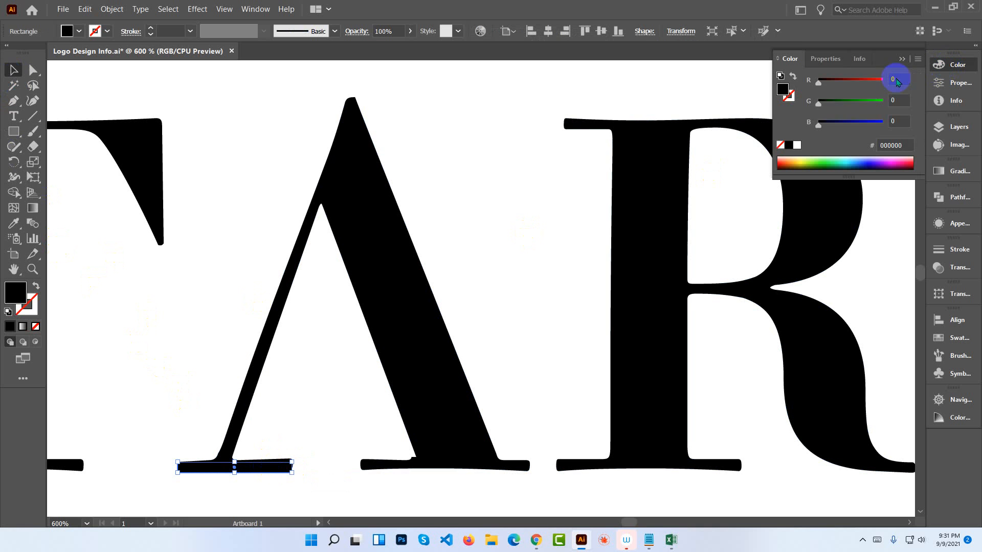
{"action": "left_click_drag", "start_coordinate": [855, 80], "coordinate": [884, 80]}
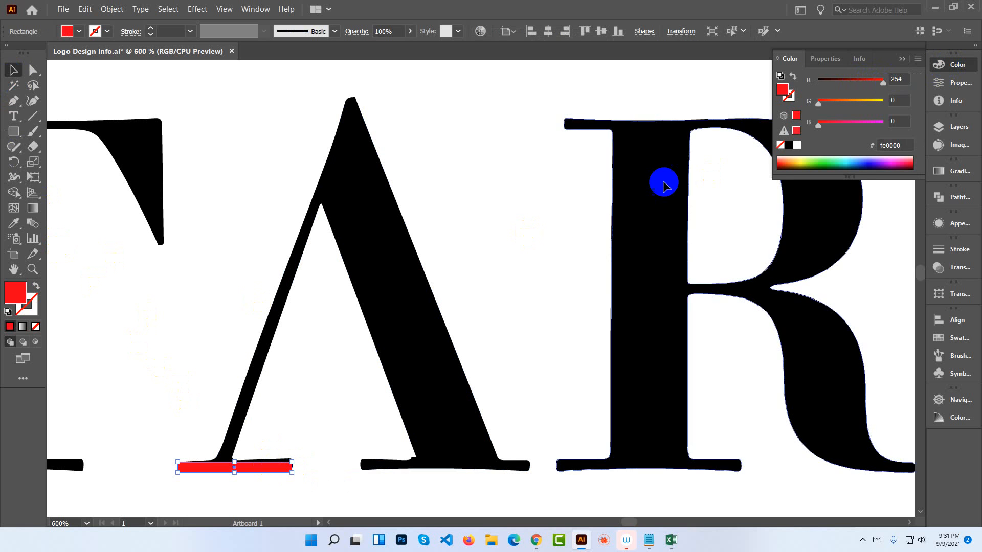
{"action": "left_click", "coordinate": [539, 245]}
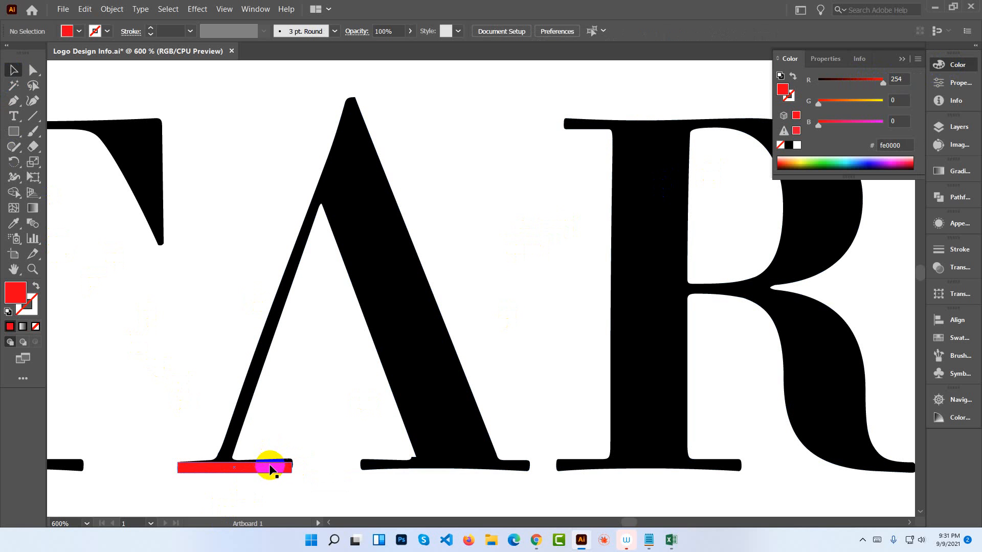
{"action": "left_click_drag", "start_coordinate": [267, 471], "coordinate": [530, 477]}
{"action": "left_click", "coordinate": [519, 492]}
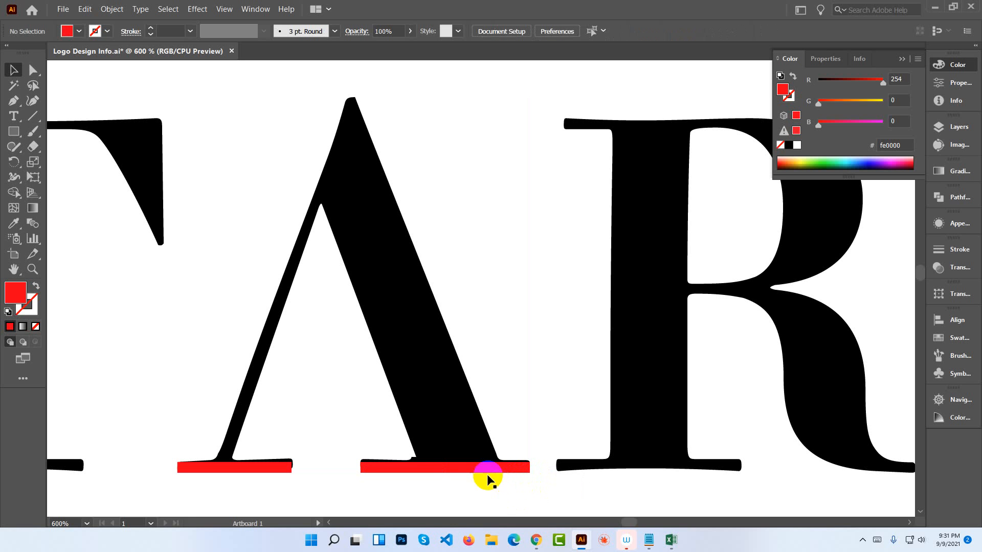
Trace the A's outer edges with the Pen tool from left foot over the apex to right foot, using no fill and a red stroke.
{"action": "left_click", "coordinate": [9, 105]}
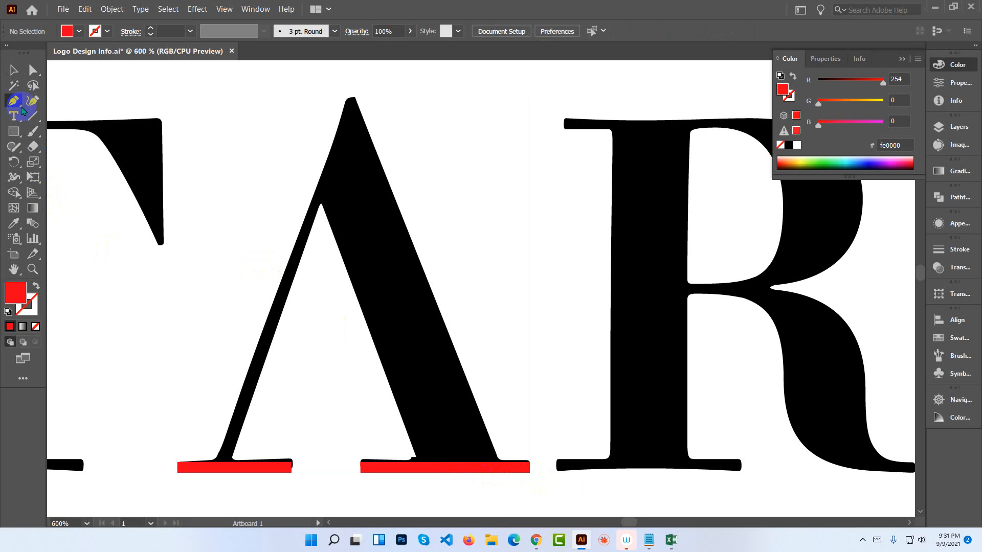
{"action": "left_click", "coordinate": [212, 467]}
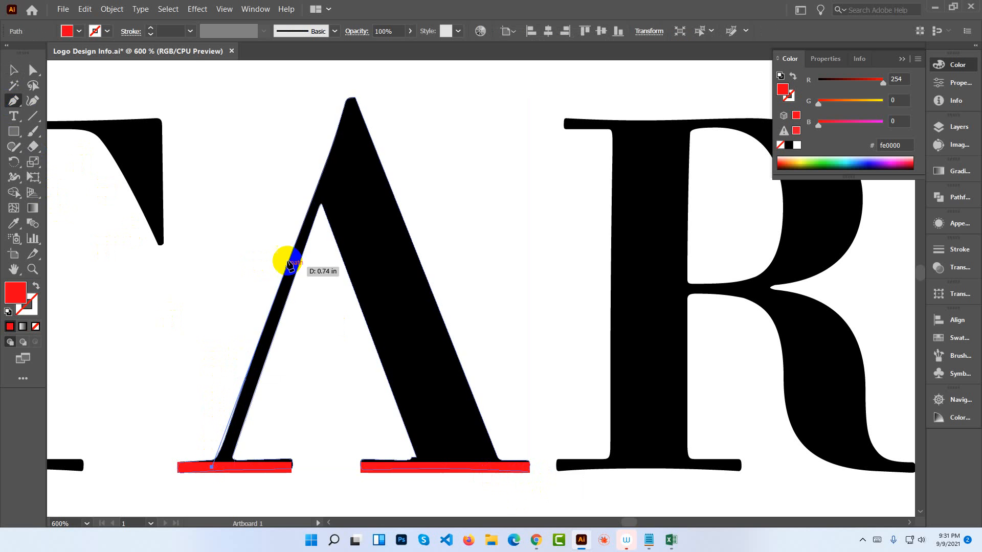
{"action": "left_click", "coordinate": [348, 99]}
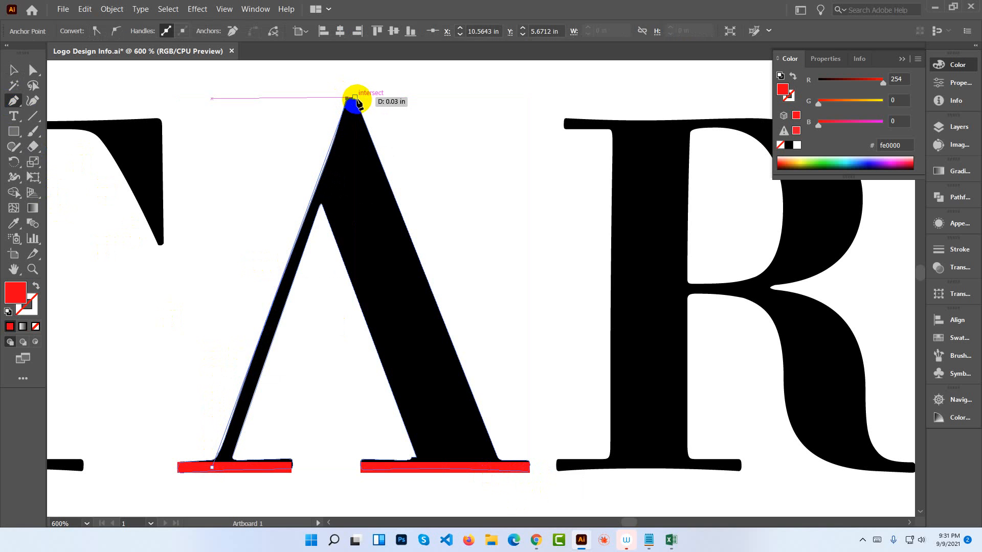
{"action": "left_click", "coordinate": [354, 98]}
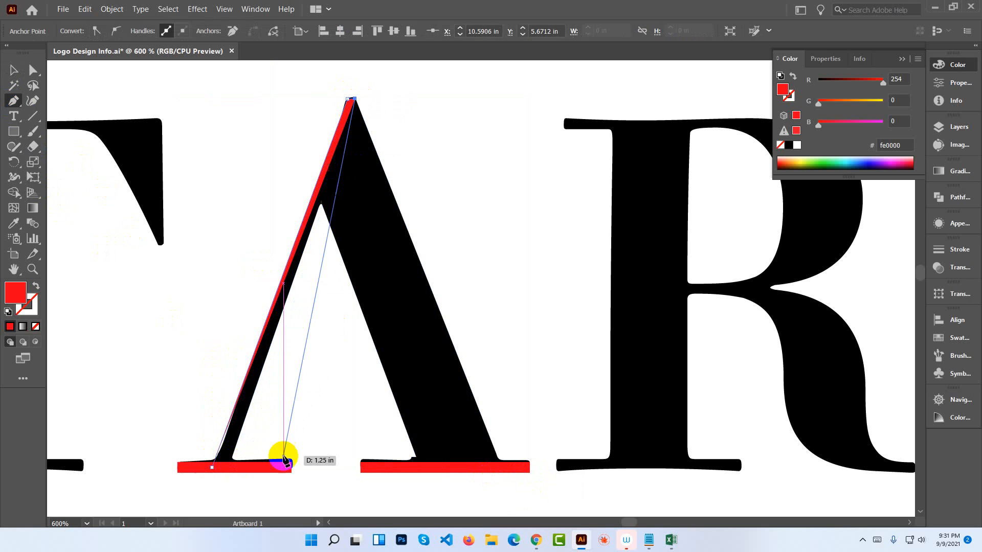
{"action": "left_click", "coordinate": [499, 467]}
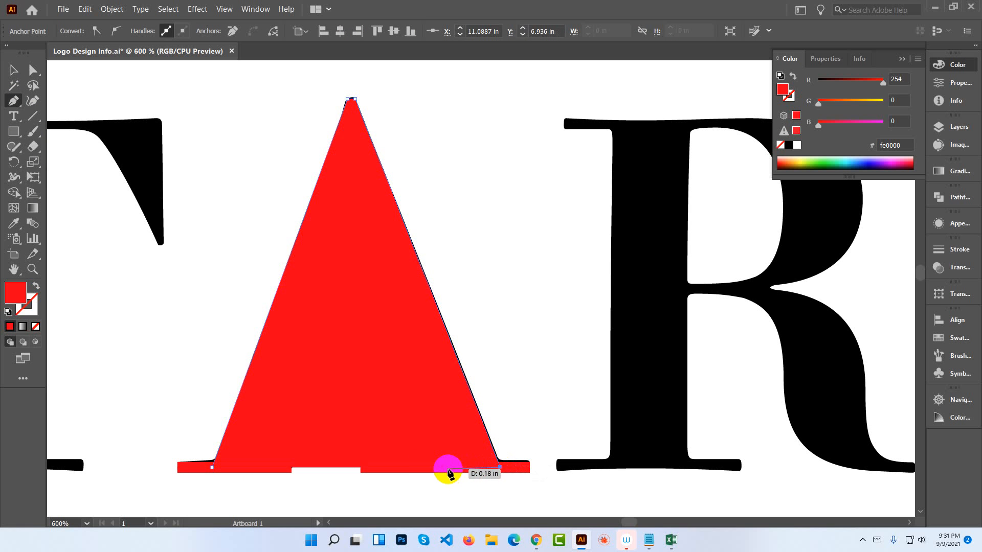
{"action": "left_click", "coordinate": [35, 327]}
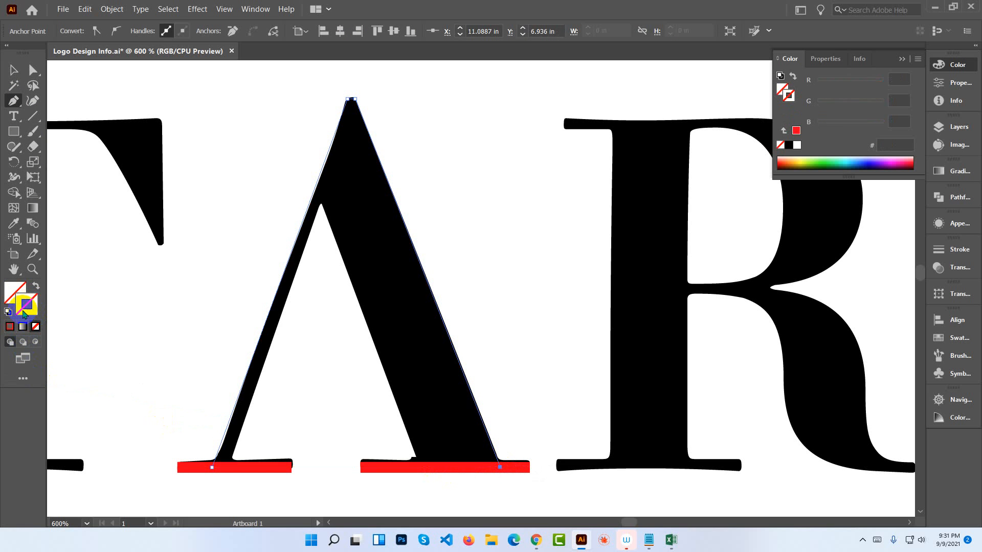
{"action": "left_click", "coordinate": [10, 326]}
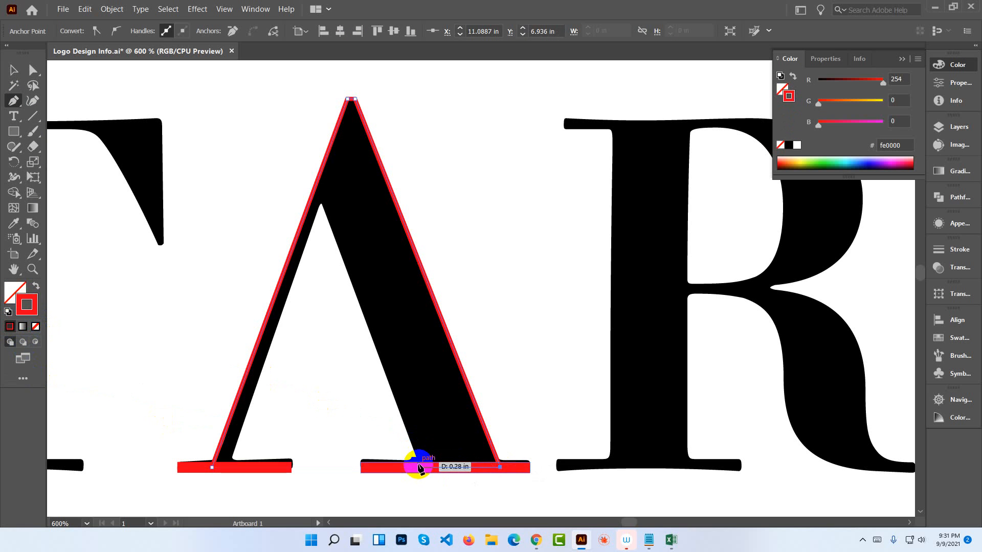
Continue the outline along the A's inner edges through the inner apex and close it at the left foot.
{"action": "left_click", "coordinate": [418, 467]}
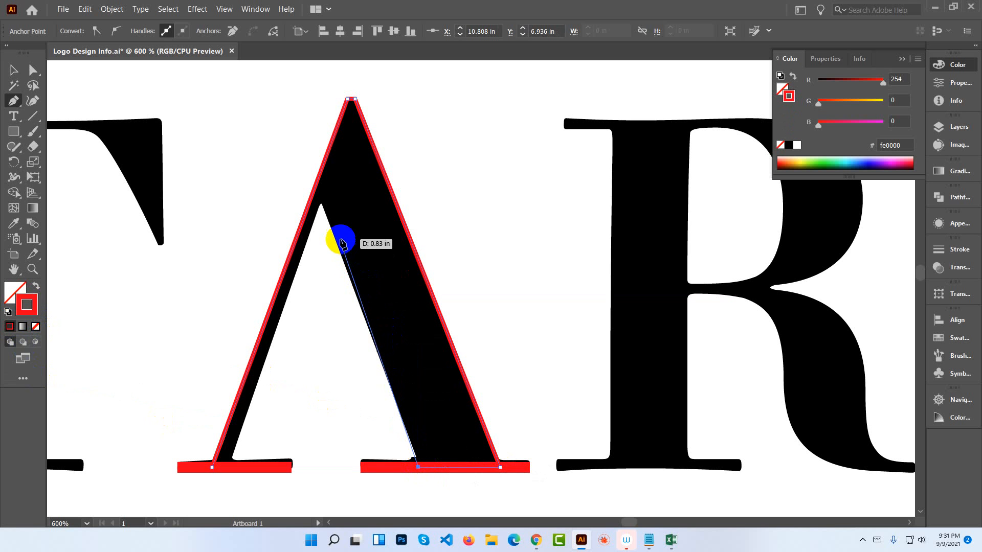
{"action": "left_click", "coordinate": [321, 205]}
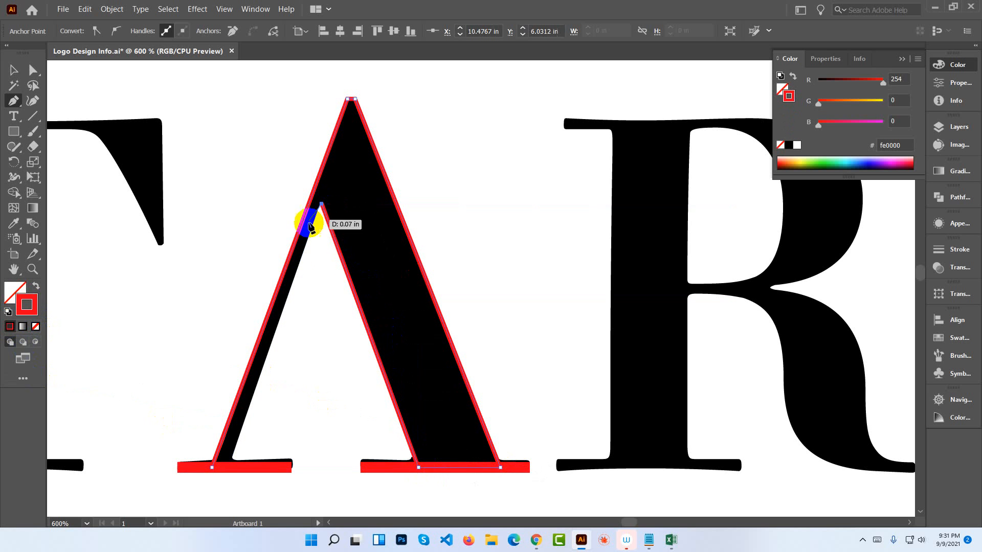
{"action": "left_click", "coordinate": [228, 467]}
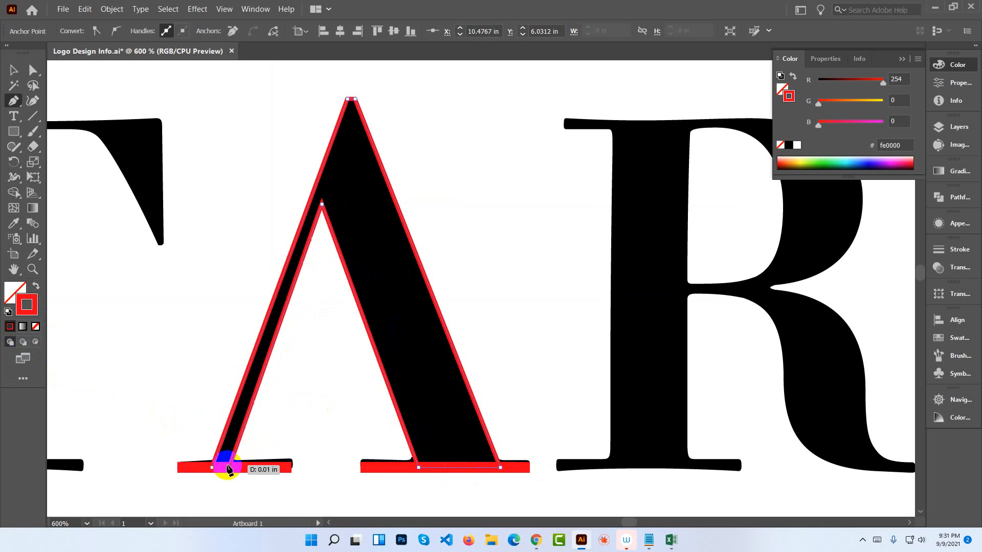
{"action": "left_click", "coordinate": [214, 467]}
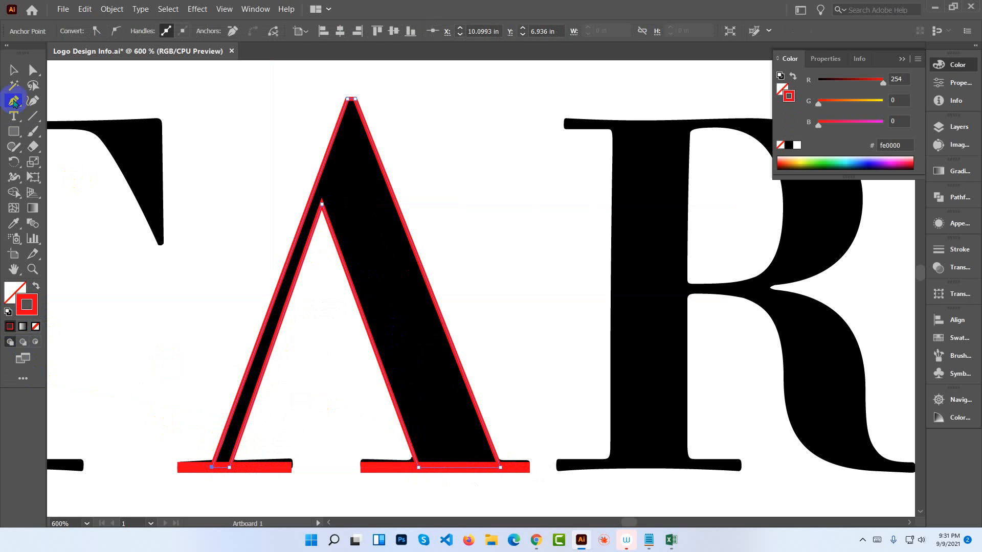
Move the traced outline's inner apex anchor point slightly down and right, to X 10.483 in and Y 6.0484 in.
{"action": "left_click", "coordinate": [32, 69]}
{"action": "left_click", "coordinate": [183, 97]}
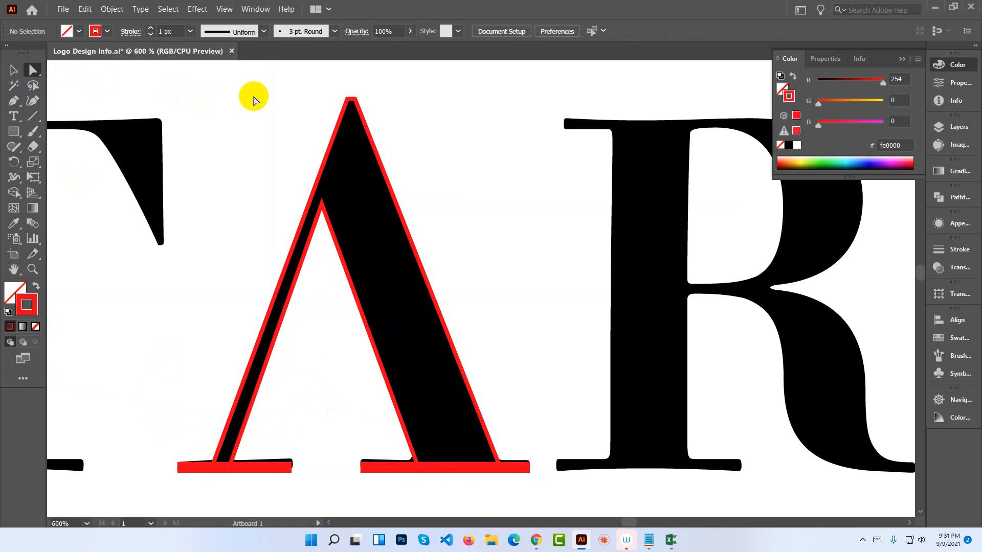
{"action": "left_click", "coordinate": [321, 207]}
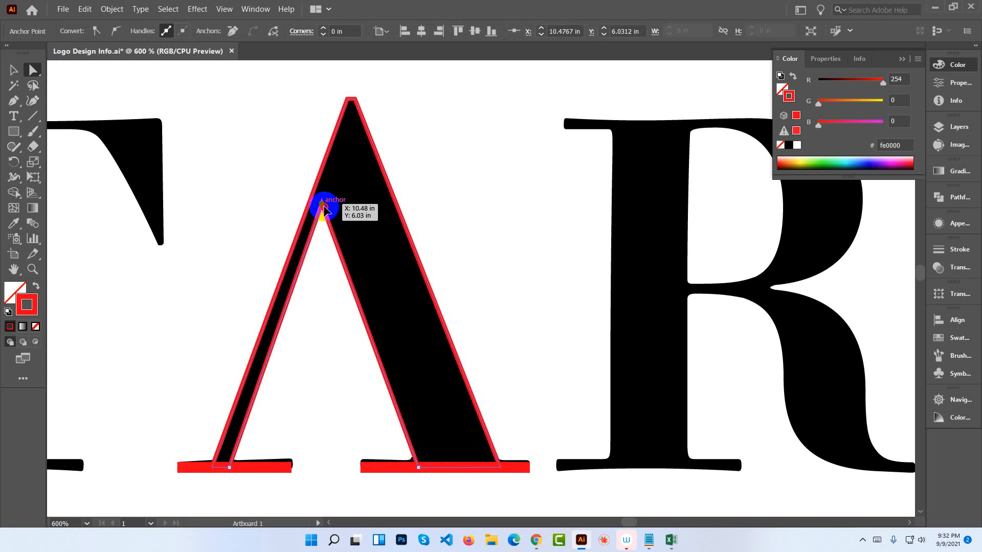
{"action": "left_click_drag", "start_coordinate": [324, 208], "coordinate": [323, 207]}
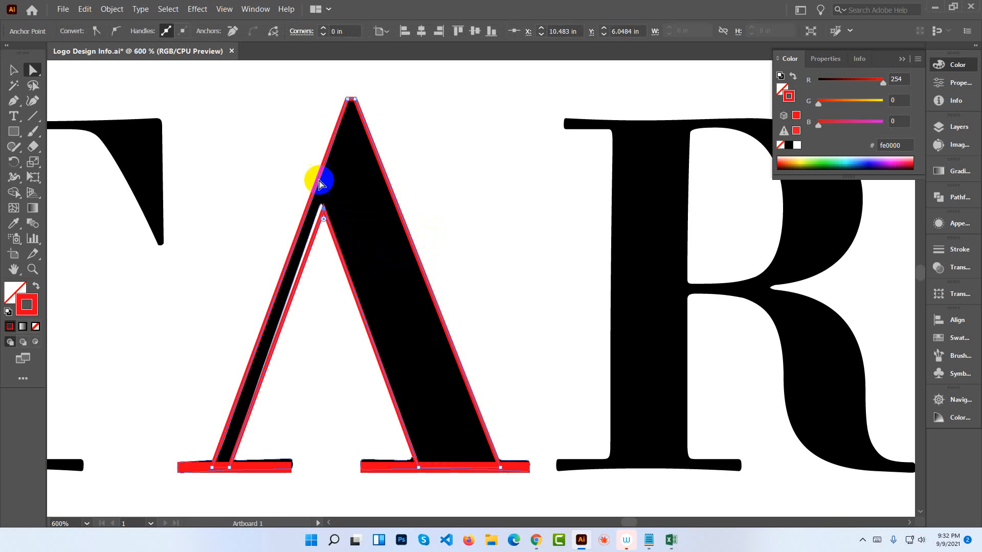
Give the traced A outline the black fill and no stroke of the original letter with the Eyedropper tool.
{"action": "left_click", "coordinate": [14, 71]}
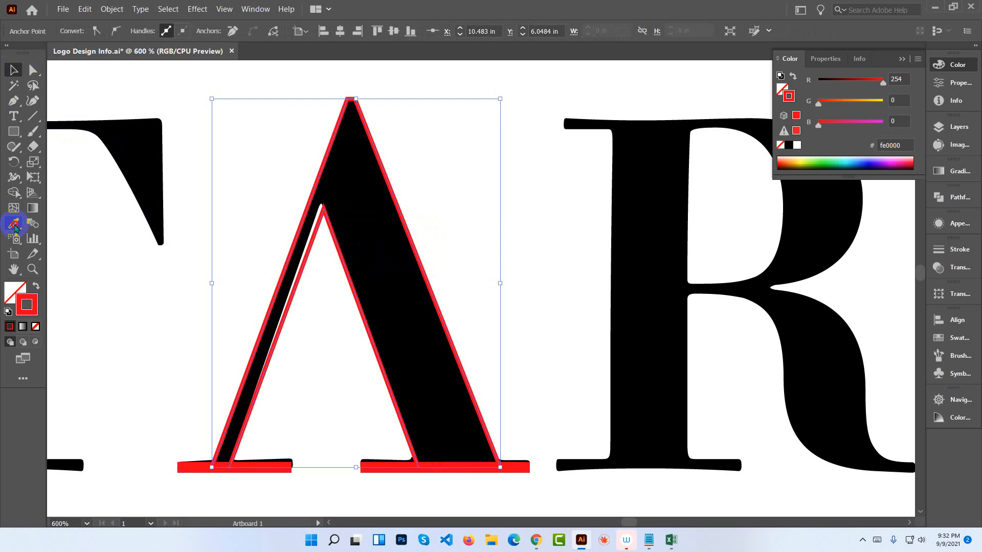
{"action": "left_click", "coordinate": [322, 213]}
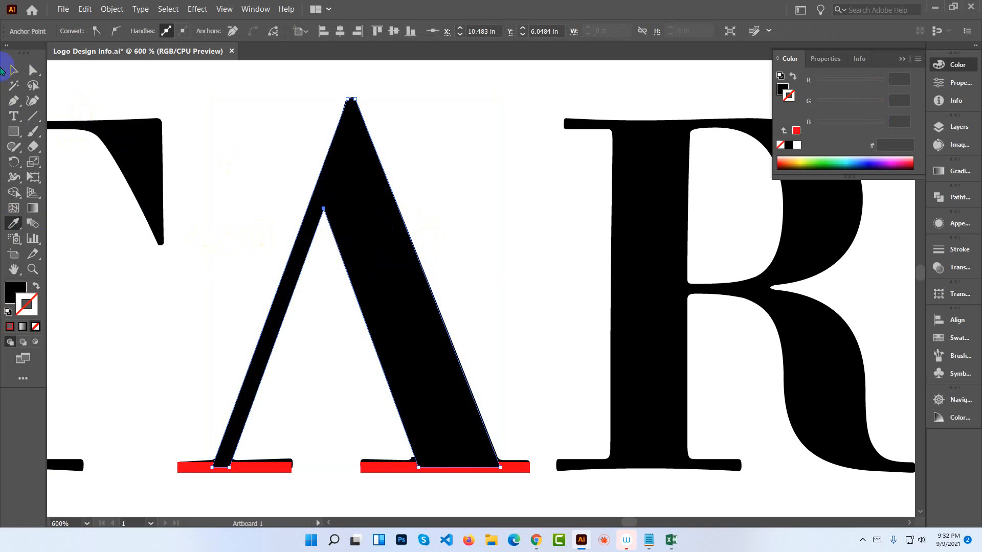
{"action": "left_click", "coordinate": [12, 70]}
{"action": "left_click", "coordinate": [312, 491]}
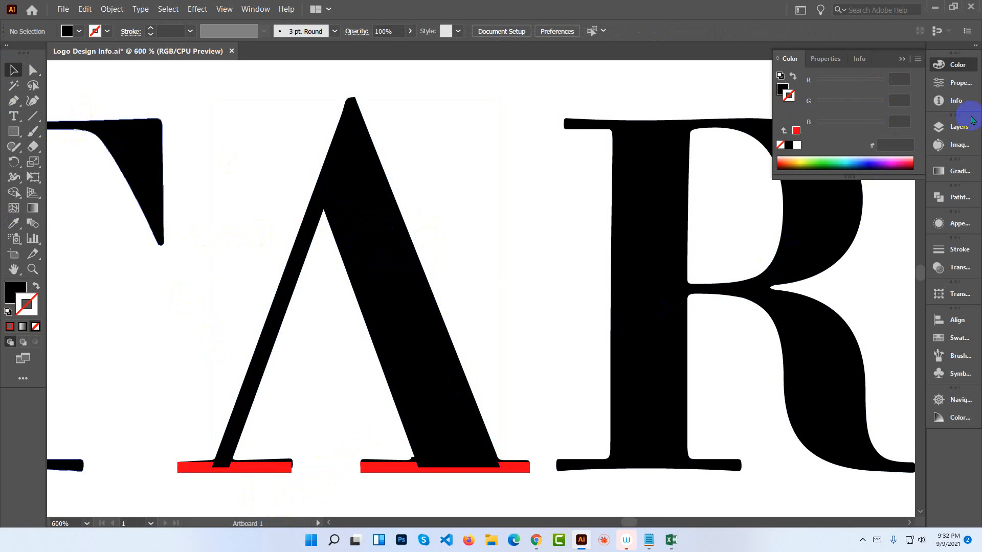
Hide the traced A path temporarily, delete the original letter A beneath it, and show the traced path again.
{"action": "left_click", "coordinate": [954, 126]}
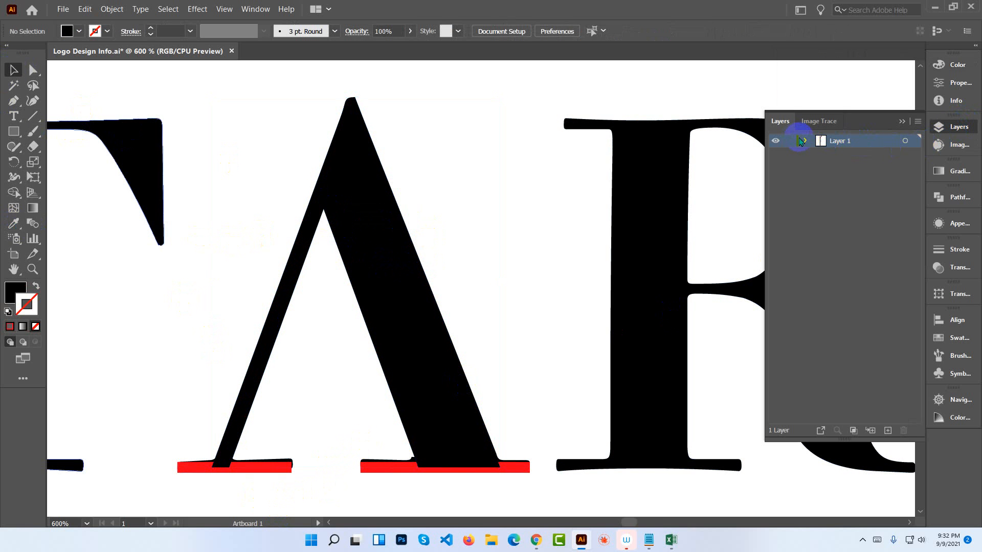
{"action": "left_click", "coordinate": [804, 143]}
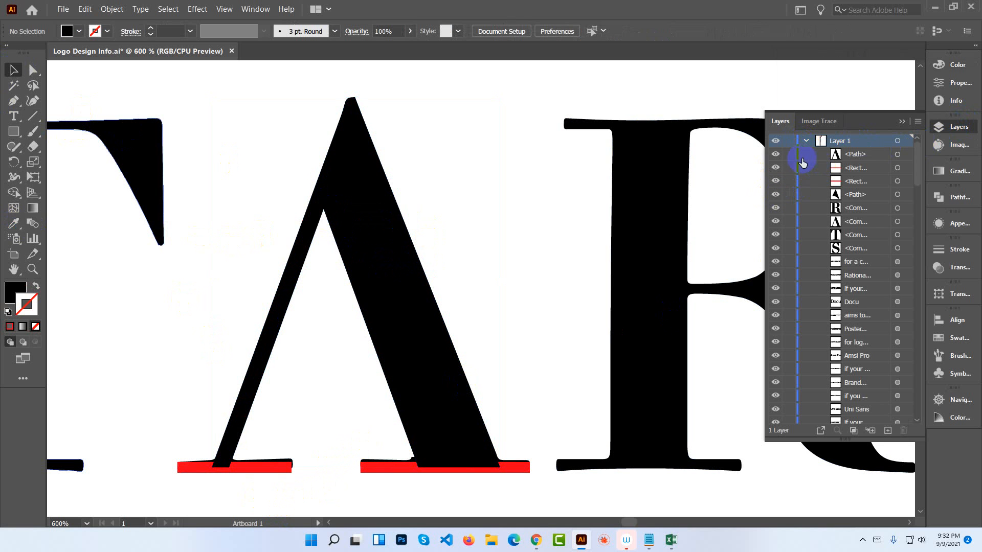
{"action": "left_click", "coordinate": [776, 155]}
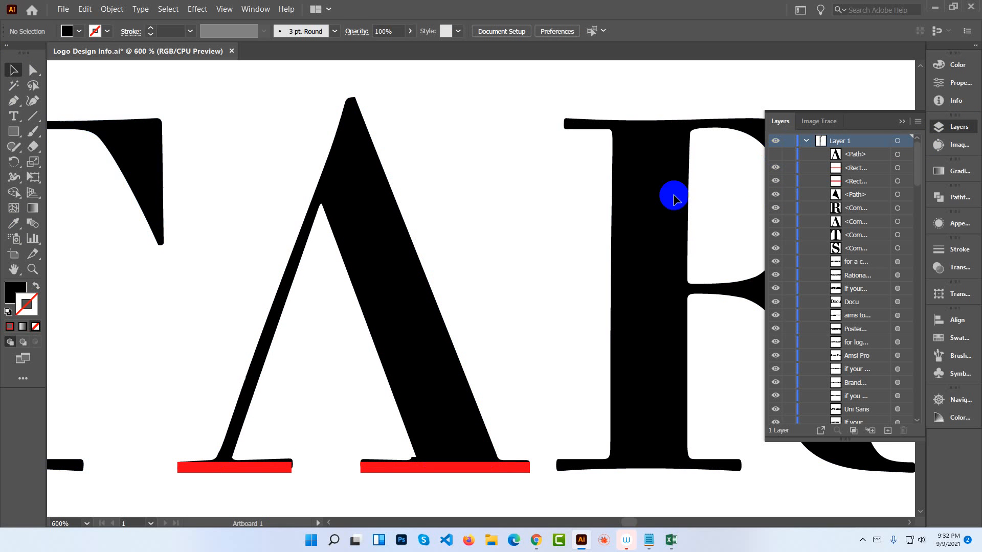
{"action": "left_click", "coordinate": [398, 266]}
{"action": "key", "text": "Delete"}
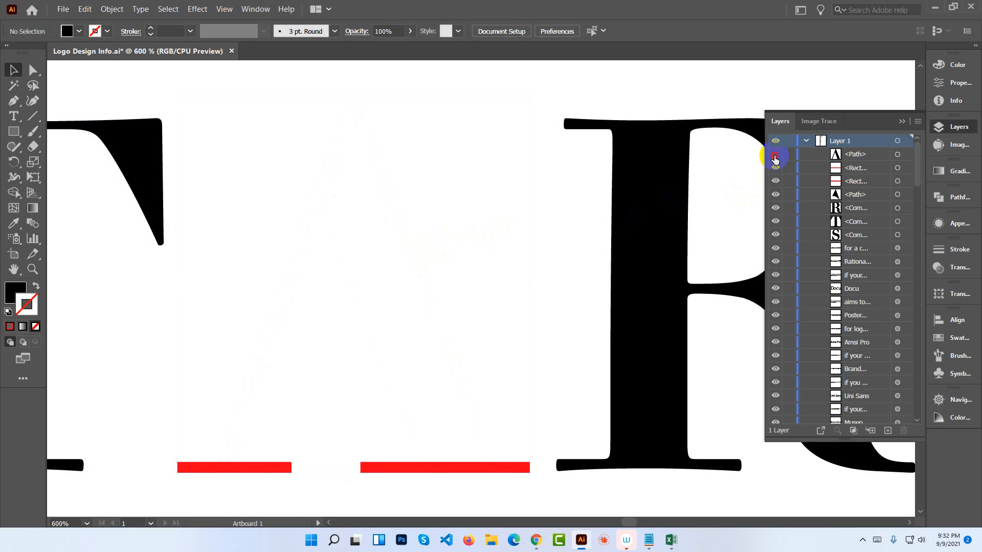
{"action": "left_click", "coordinate": [775, 153]}
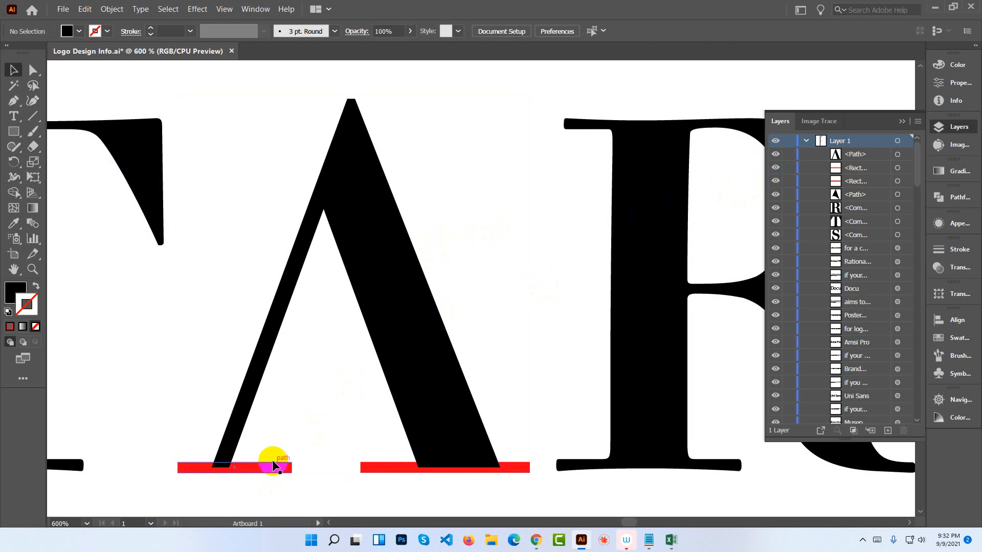
Recolor the traced A path with the red fill of its serif bars using the Eyedropper tool.
{"action": "left_click", "coordinate": [379, 321]}
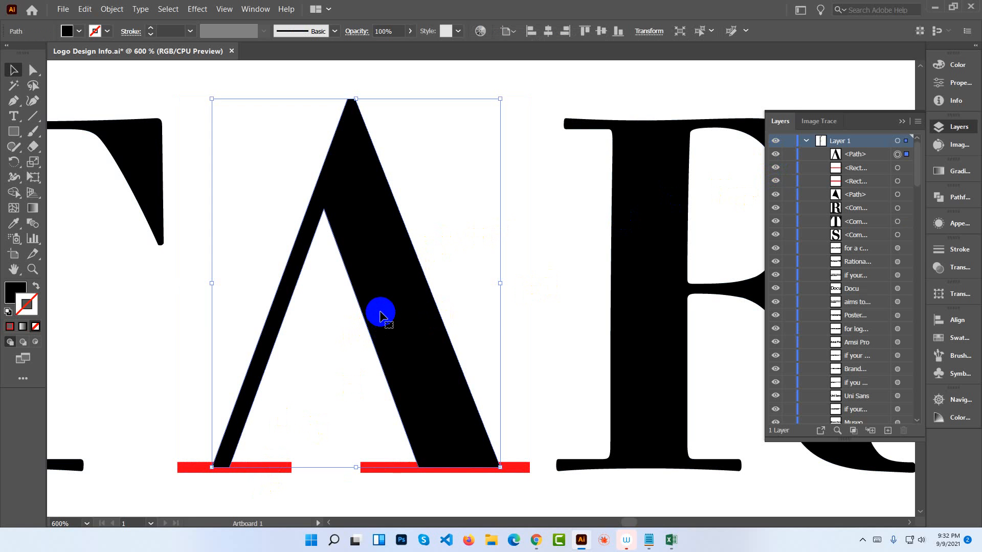
{"action": "key", "text": "i"}
{"action": "left_click", "coordinate": [280, 466]}
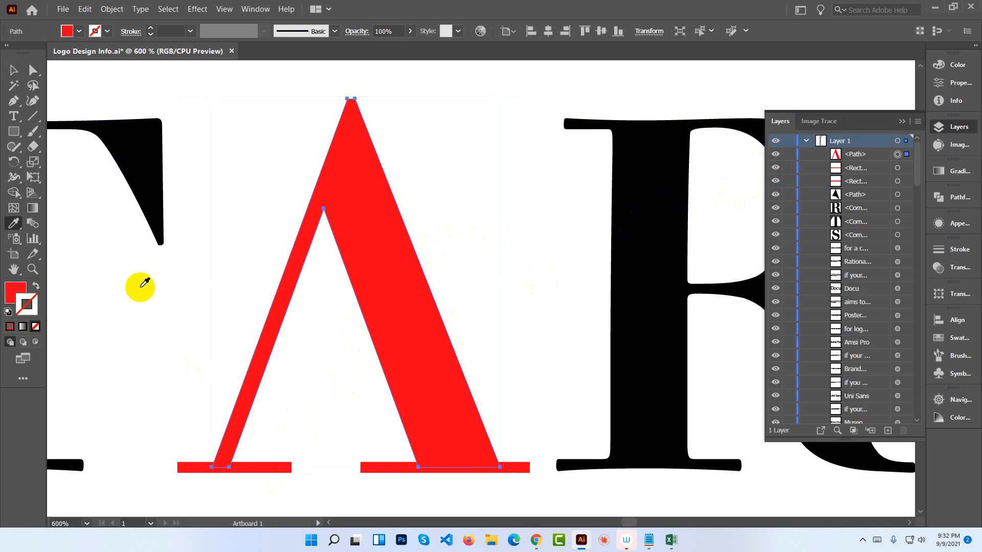
{"action": "left_click", "coordinate": [14, 71]}
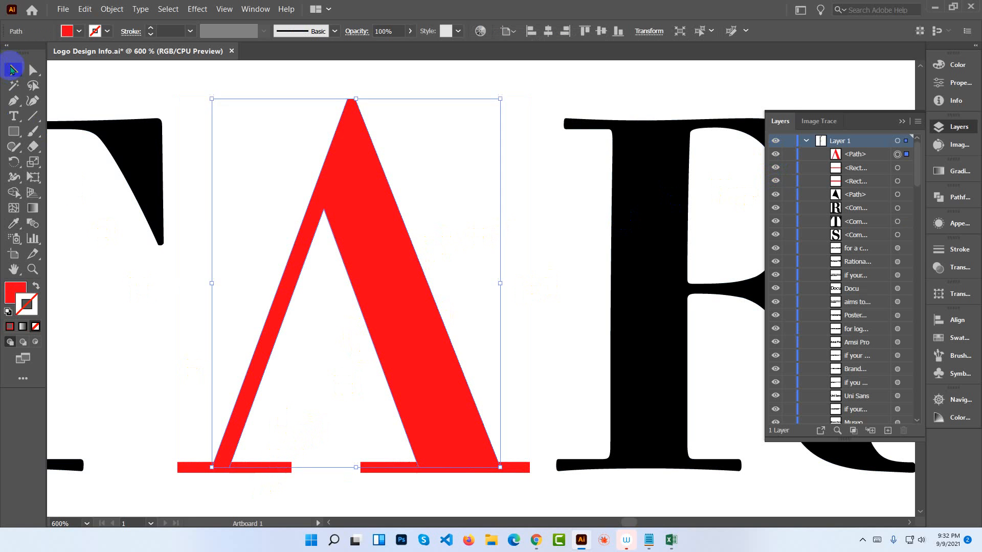
{"action": "left_click", "coordinate": [281, 132]}
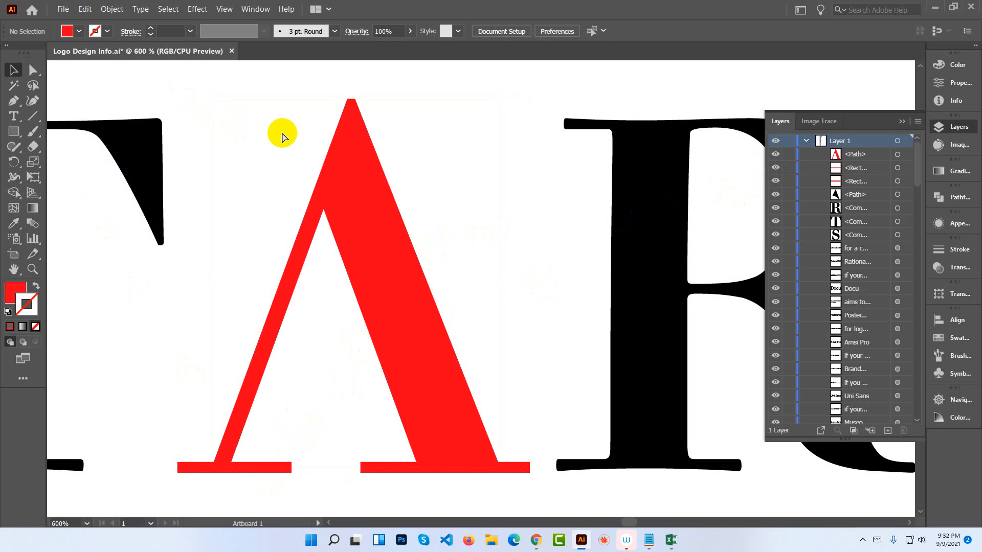
{"action": "key", "text": "ctrl+minus"}
{"action": "key", "text": "ctrl+minus"}
{"action": "key", "text": "ctrl+minus"}
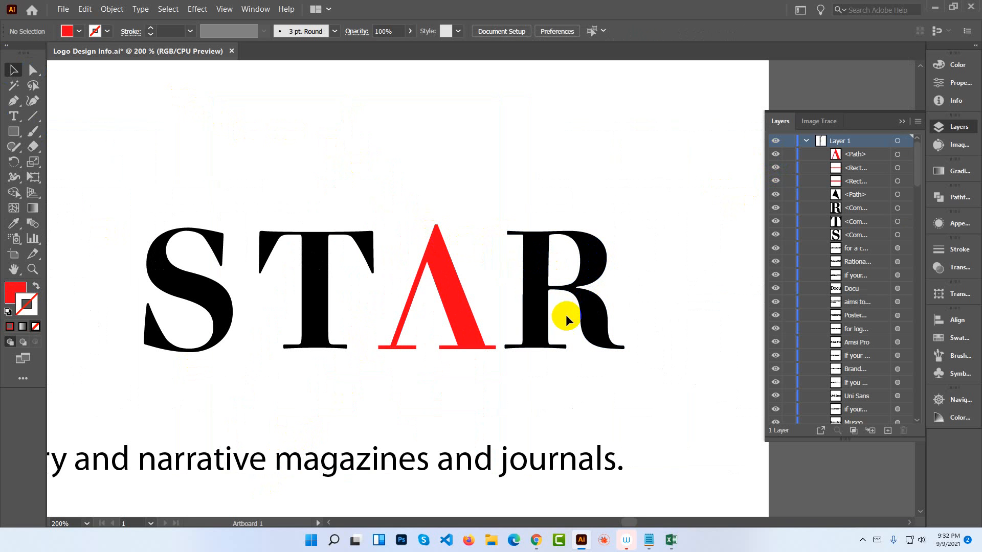
Select all pieces of the A, including both serif bars, and apply the T's black fill with the Eyedropper tool.
{"action": "left_click_drag", "start_coordinate": [392, 227], "coordinate": [404, 240]}
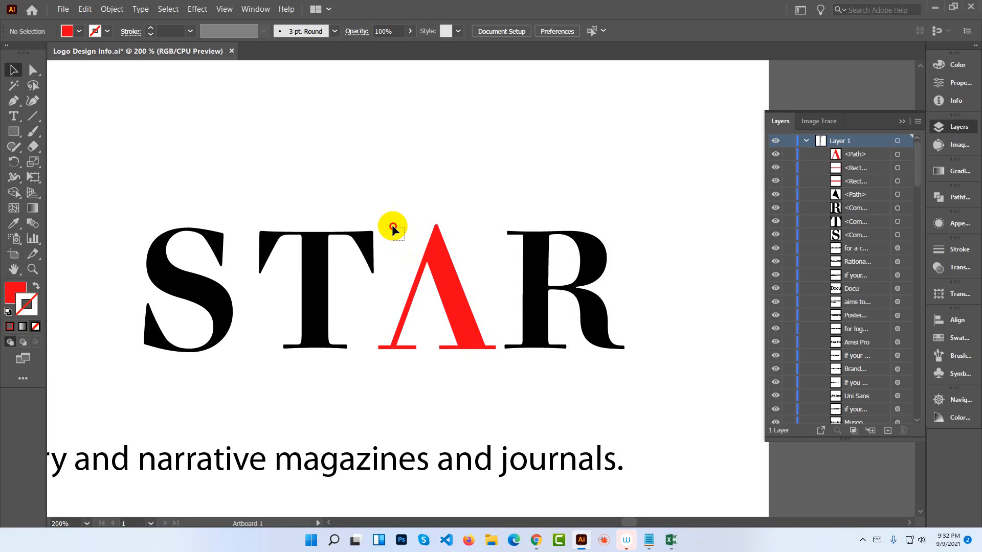
{"action": "left_click_drag", "start_coordinate": [441, 342], "coordinate": [452, 359]}
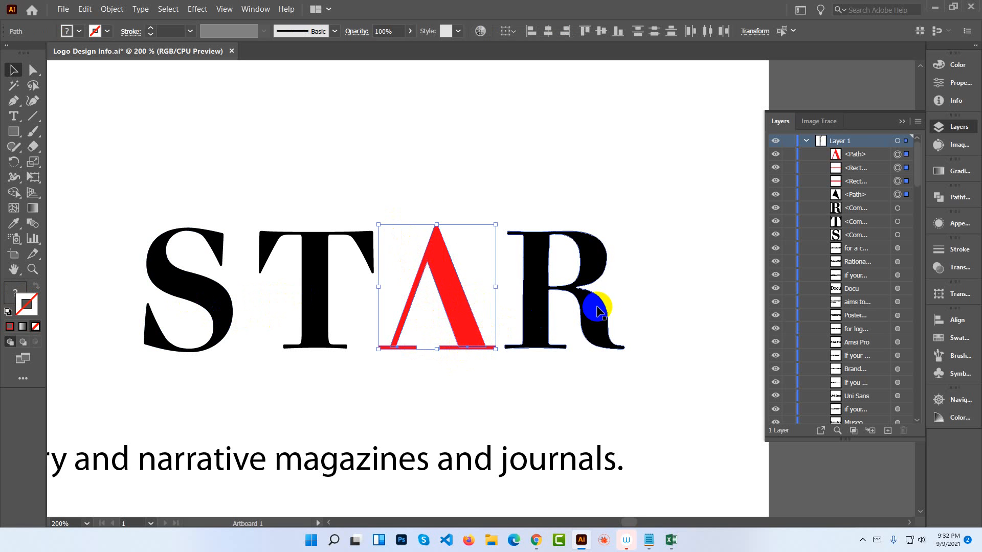
{"action": "left_click", "coordinate": [14, 223]}
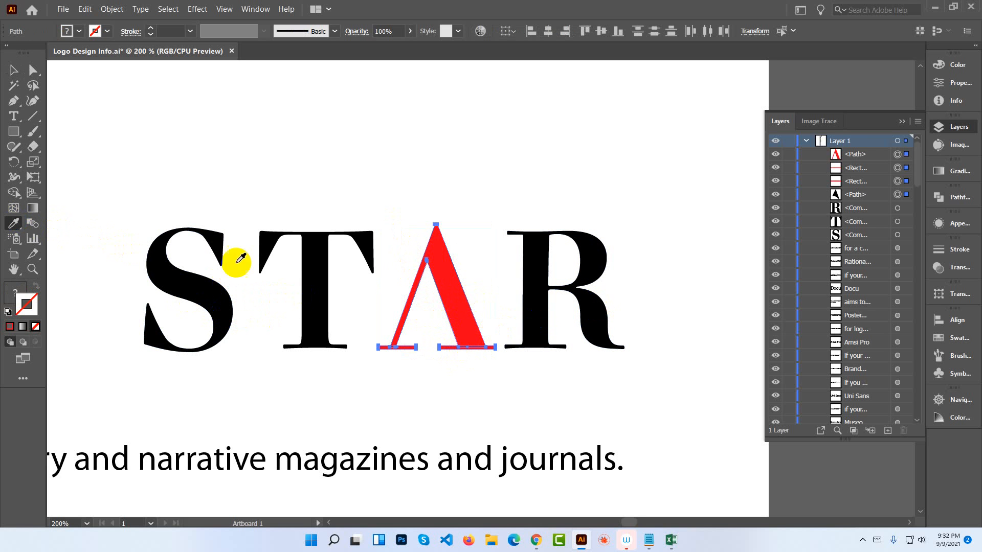
{"action": "left_click", "coordinate": [316, 297]}
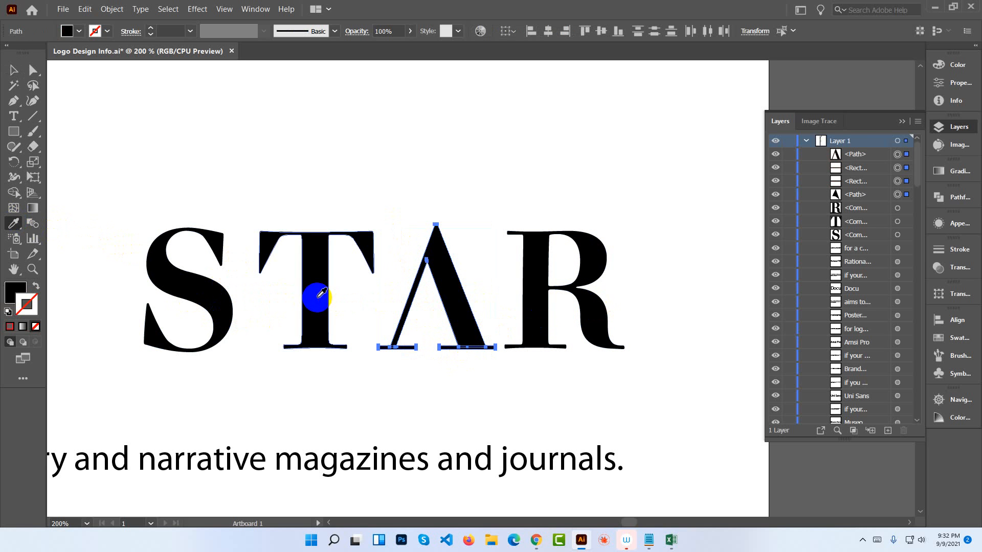
{"action": "left_click", "coordinate": [14, 70]}
{"action": "left_click", "coordinate": [246, 158]}
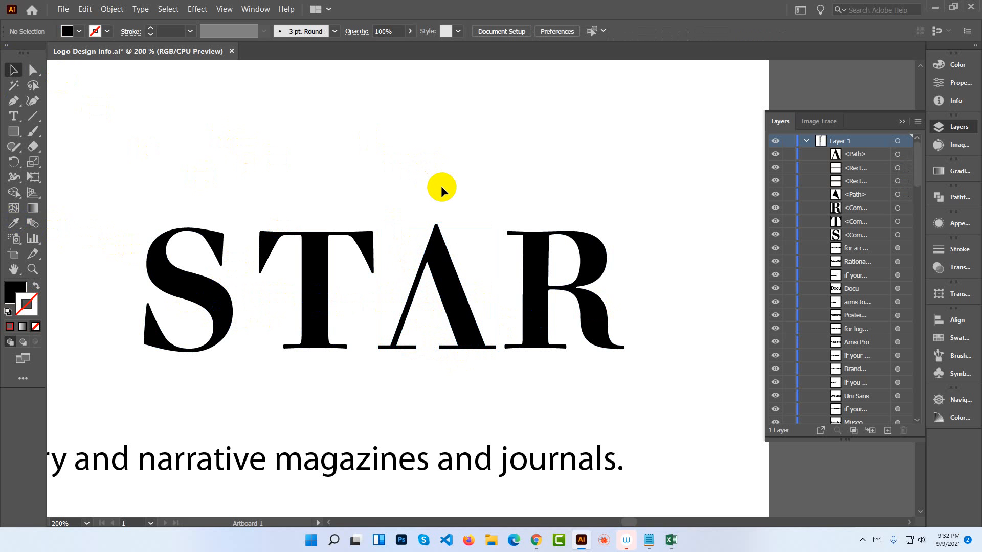
Examine the redrawn A and its serifs at close range beside the R, and inspect the whole STAR wordmark.
{"action": "key", "text": "ctrl+equal"}
{"action": "key", "text": "ctrl+equal"}
{"action": "key", "text": "ctrl+equal"}
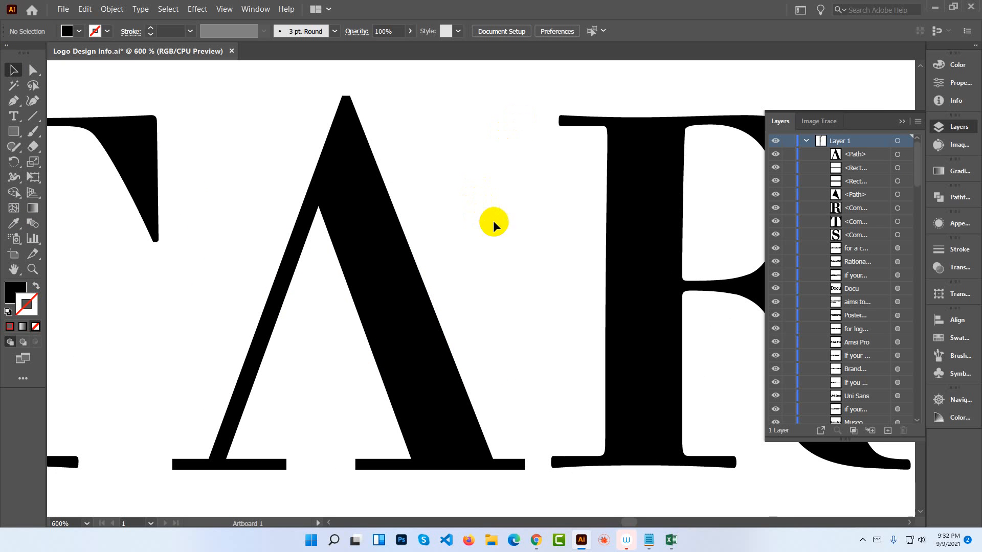
{"action": "left_click_drag", "start_coordinate": [532, 243], "coordinate": [434, 237]}
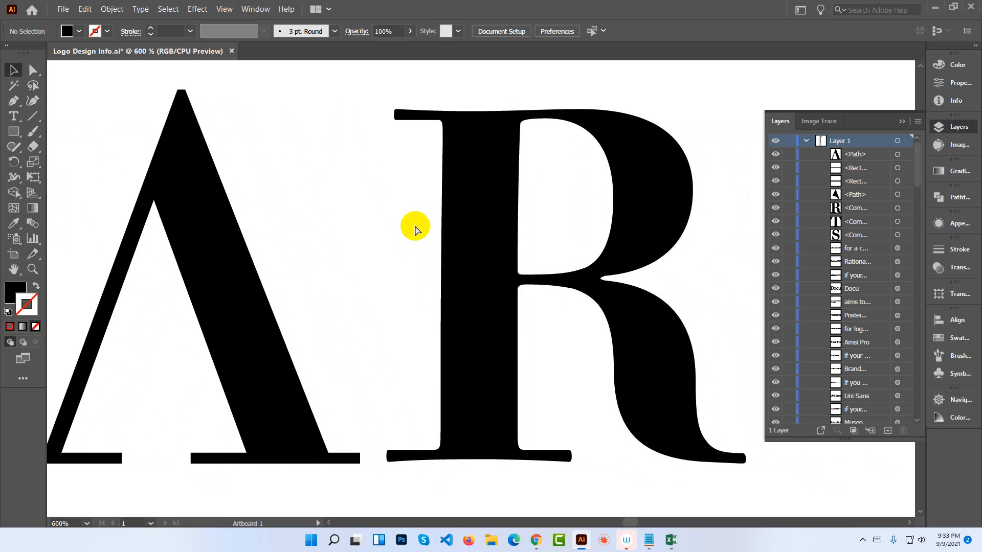
{"action": "key", "text": "ctrl+minus"}
{"action": "key", "text": "ctrl+minus"}
{"action": "key", "text": "ctrl+minus"}
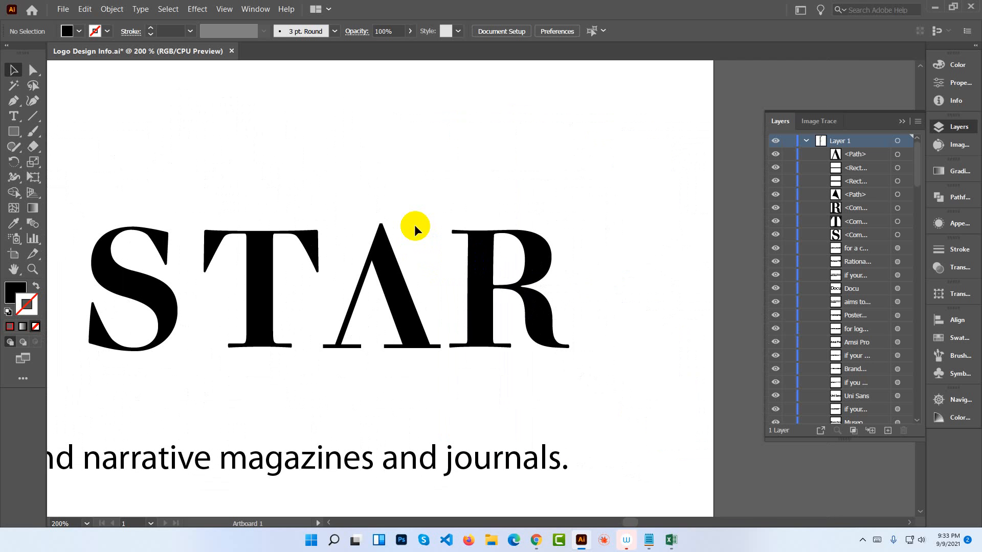
{"action": "left_click_drag", "start_coordinate": [412, 225], "coordinate": [455, 201]}
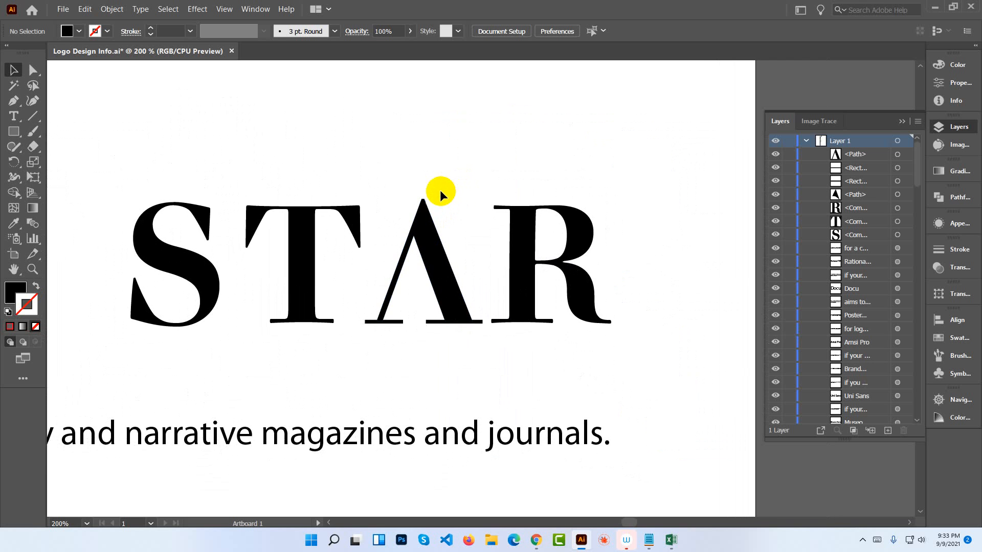
{"action": "left_click_drag", "start_coordinate": [379, 192], "coordinate": [422, 188]}
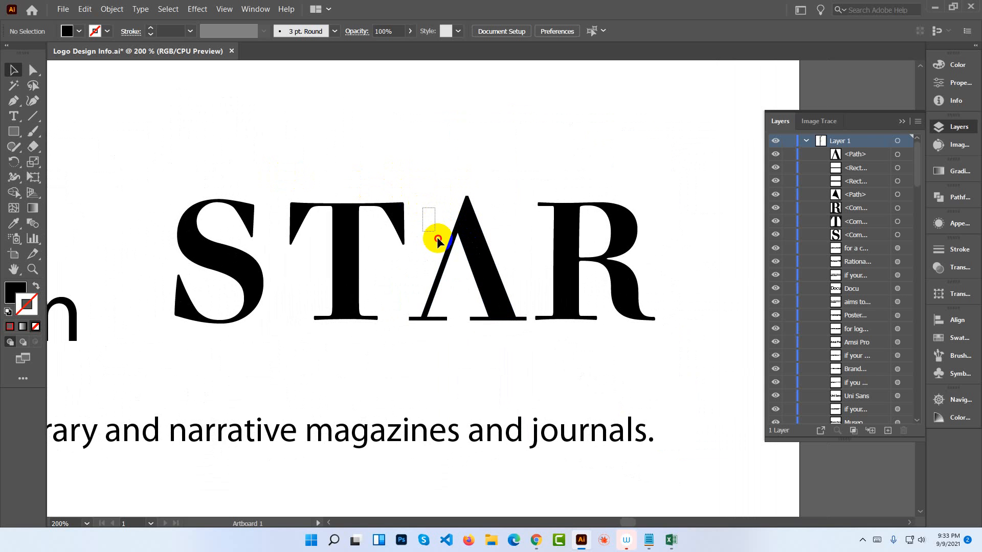
Inspect the separate pieces of the redrawn A and the full STAR wordmark by selecting them without editing.
{"action": "left_click_drag", "start_coordinate": [423, 207], "coordinate": [487, 324]}
{"action": "left_click", "coordinate": [501, 330]}
{"action": "left_click", "coordinate": [437, 173]}
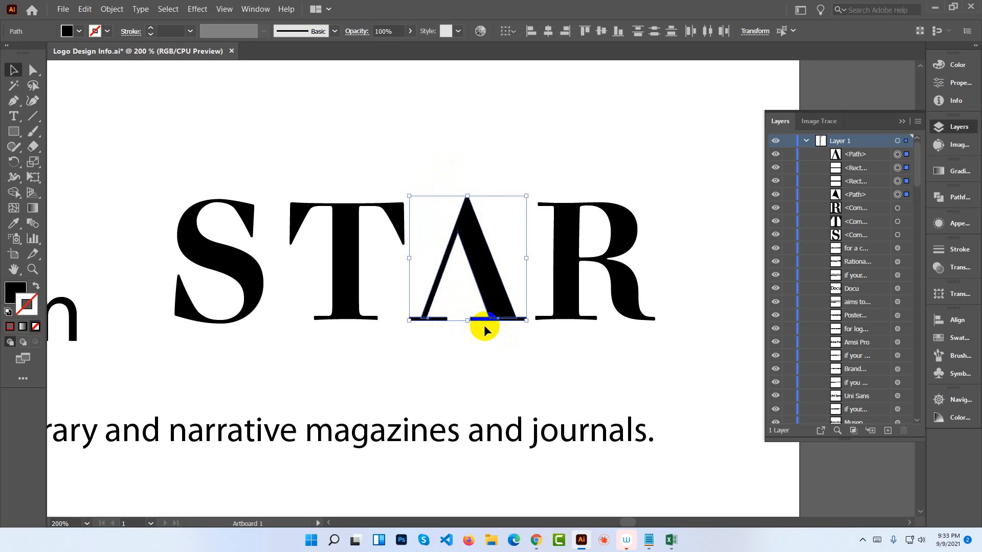
{"action": "left_click", "coordinate": [507, 345]}
{"action": "left_click_drag", "start_coordinate": [503, 339], "coordinate": [431, 235]}
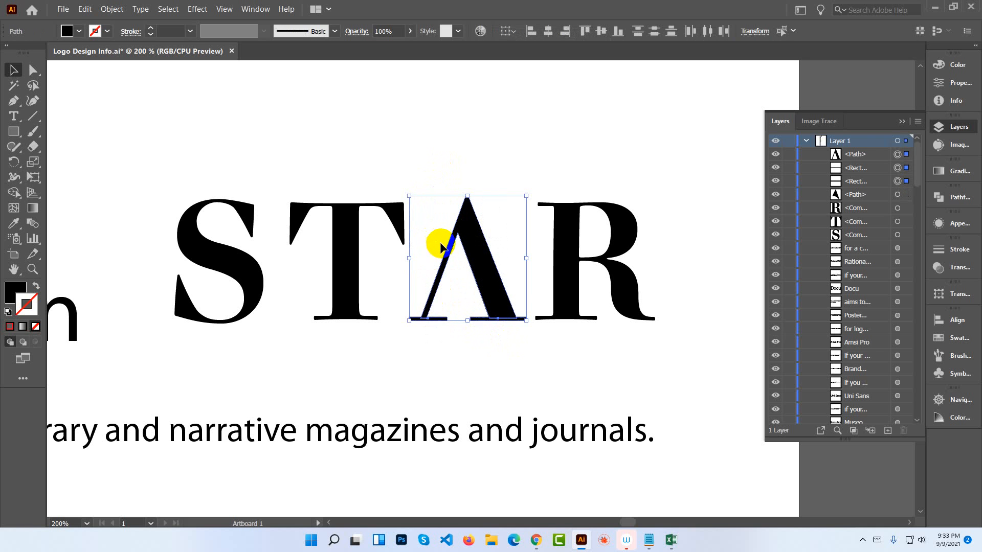
{"action": "left_click", "coordinate": [487, 332]}
{"action": "left_click_drag", "start_coordinate": [513, 340], "coordinate": [427, 247]}
{"action": "left_click", "coordinate": [506, 333]}
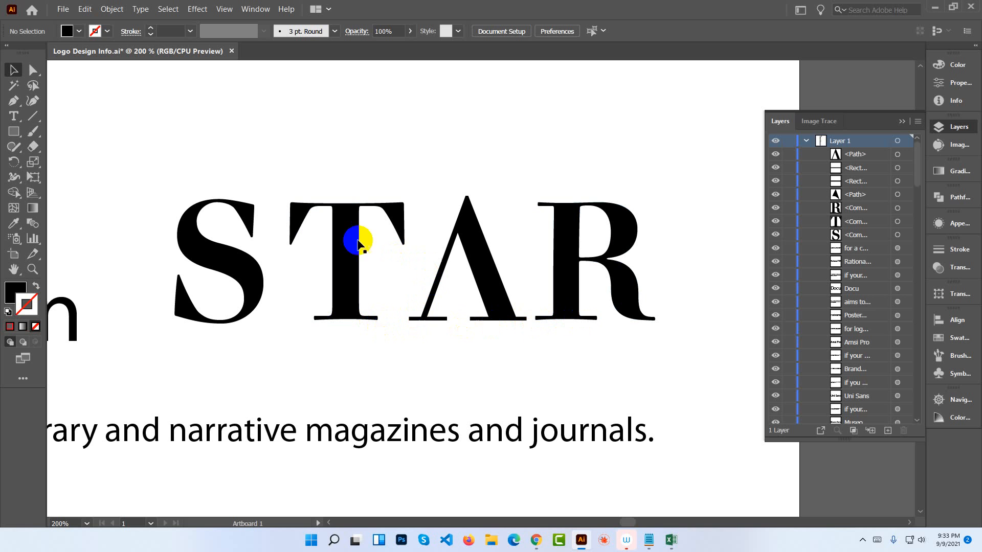
{"action": "mouse_move", "coordinate": [148, 173]}
{"action": "left_mouse_down"}
{"action": "mouse_move", "coordinate": [237, 217]}
{"action": "mouse_move", "coordinate": [656, 338]}
{"action": "mouse_move", "coordinate": [256, 219]}
{"action": "mouse_move", "coordinate": [163, 166]}
{"action": "left_mouse_up"}
{"action": "left_click", "coordinate": [650, 340]}
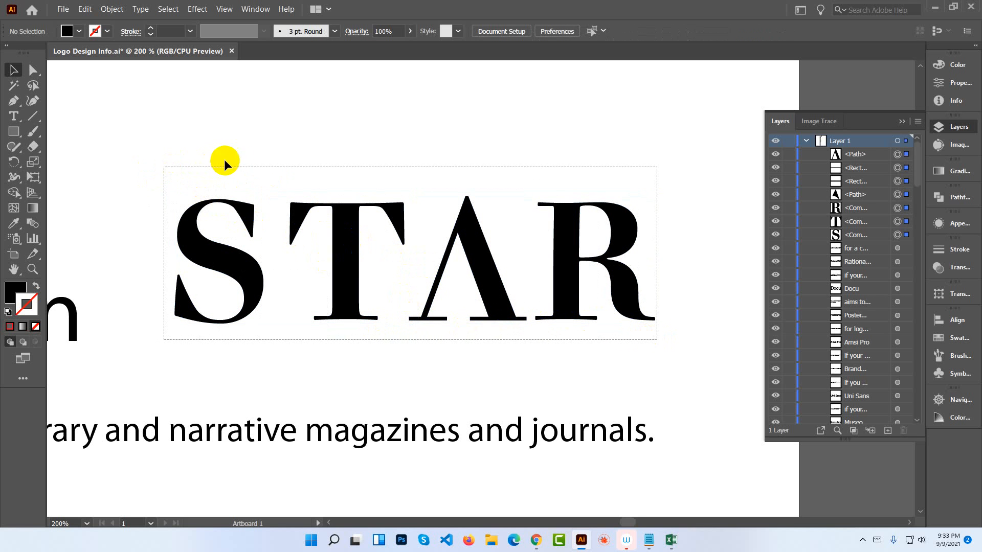
{"action": "left_click_drag", "start_coordinate": [225, 160], "coordinate": [259, 165]}
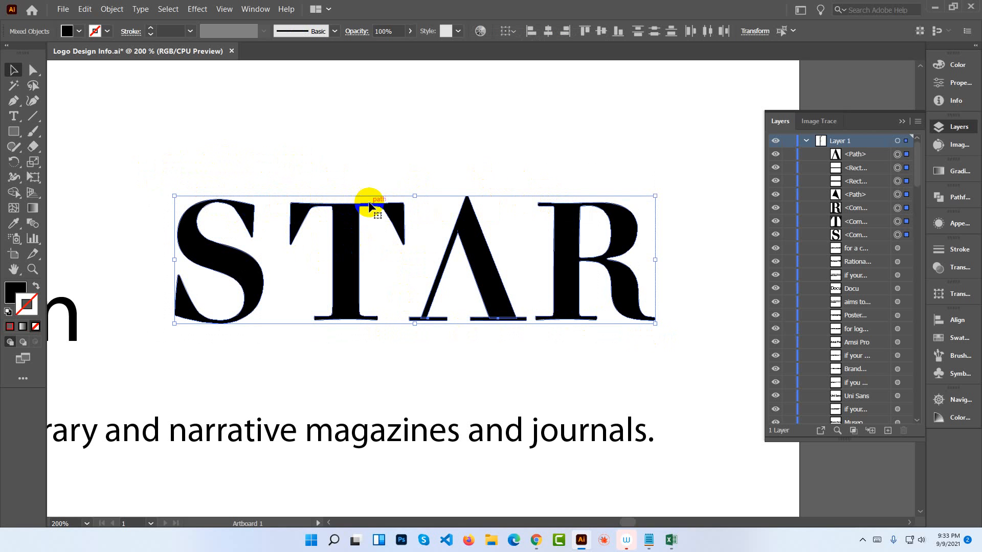
{"action": "left_click", "coordinate": [407, 173]}
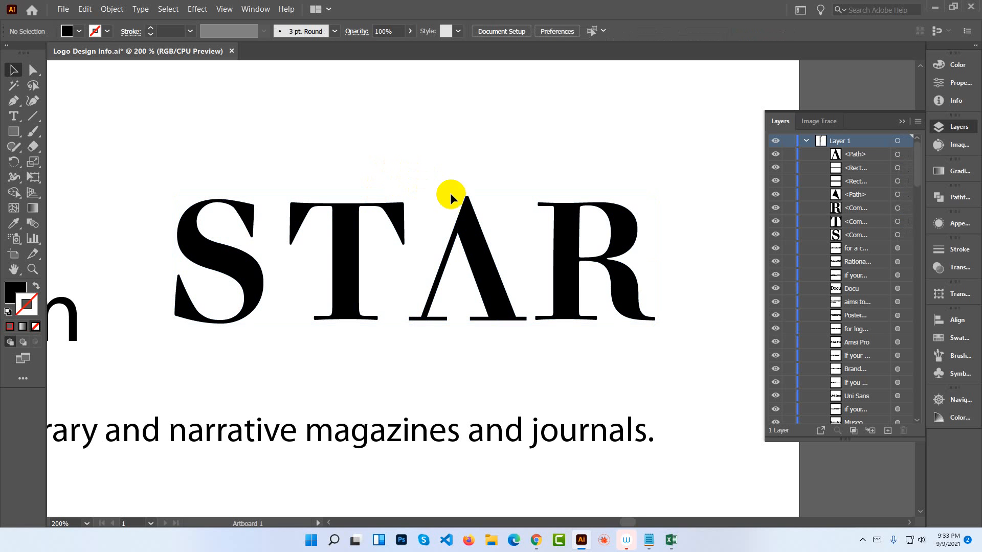
Group the redrawn A's outline and serif bars into a single object.
{"action": "left_click_drag", "start_coordinate": [432, 201], "coordinate": [493, 351]}
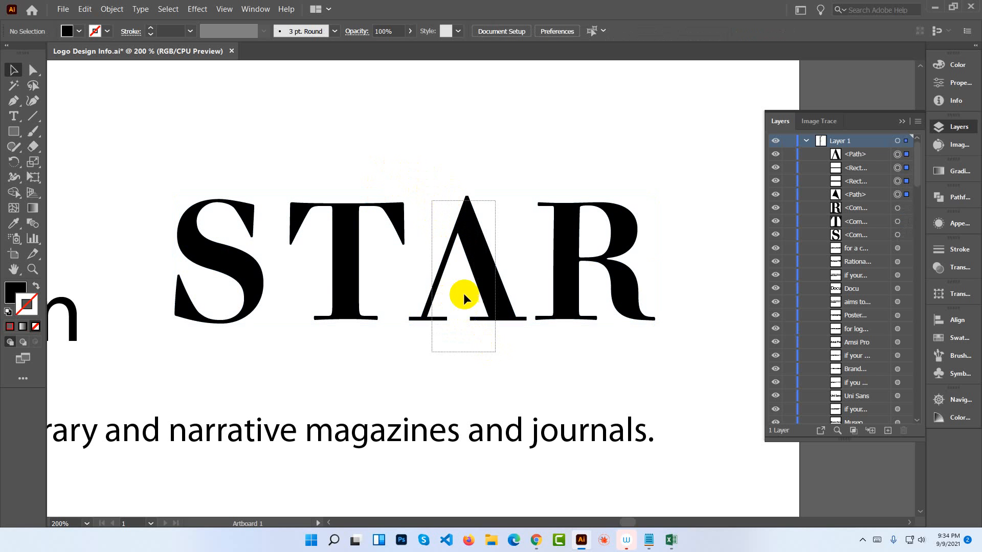
{"action": "right_click", "coordinate": [464, 282]}
{"action": "left_click", "coordinate": [488, 346]}
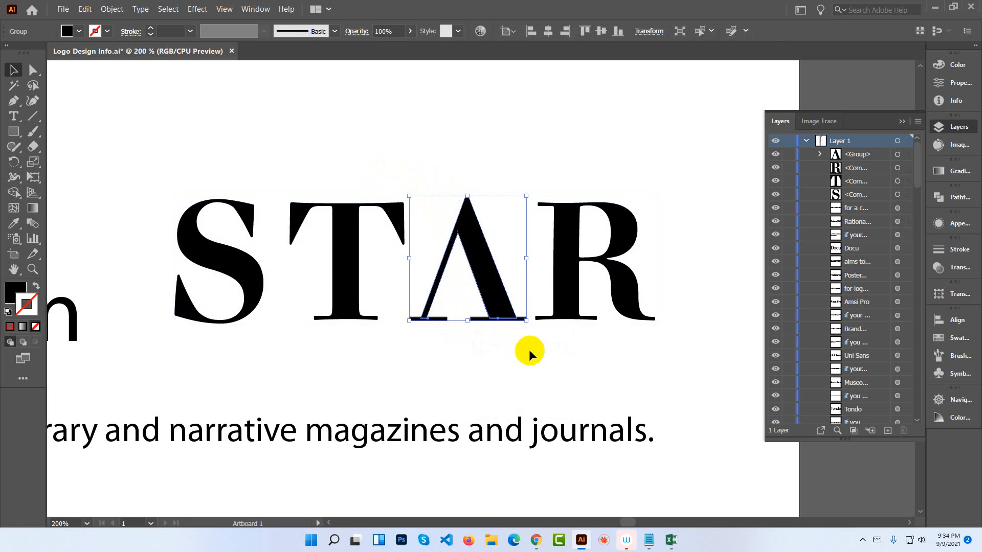
{"action": "left_click", "coordinate": [596, 341]}
{"action": "left_click_drag", "start_coordinate": [569, 333], "coordinate": [116, 220]}
{"action": "left_click", "coordinate": [257, 149]}
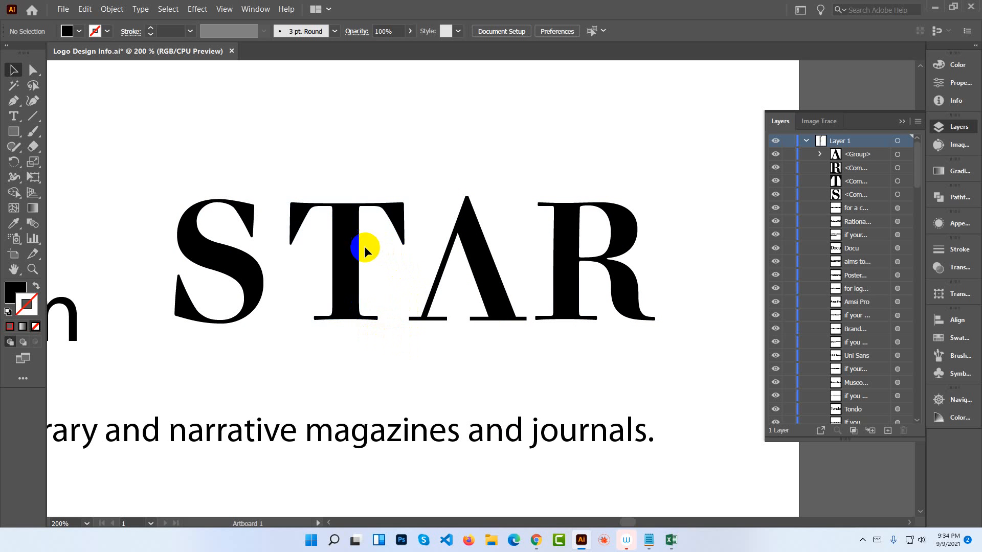
{"action": "left_click_drag", "start_coordinate": [163, 176], "coordinate": [635, 343]}
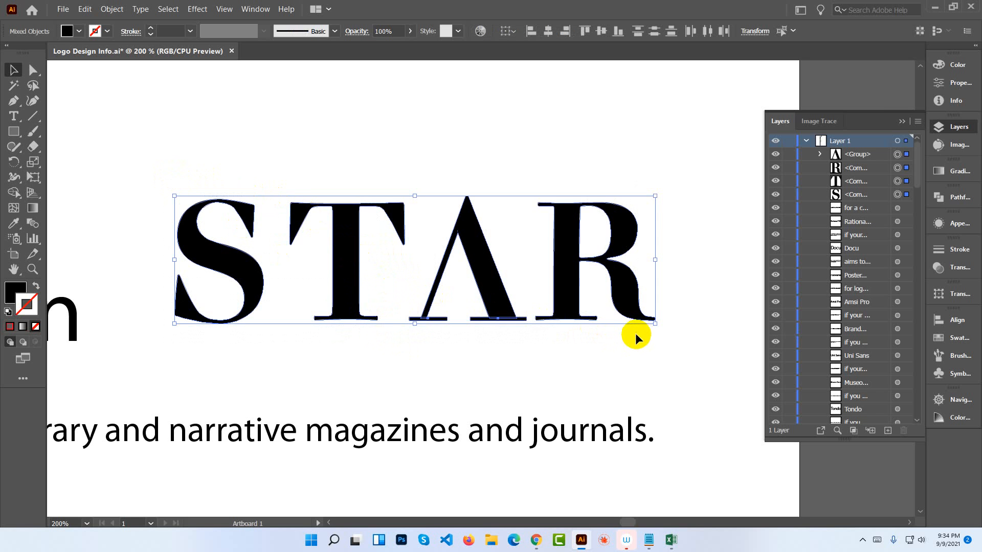
{"action": "left_click", "coordinate": [618, 340]}
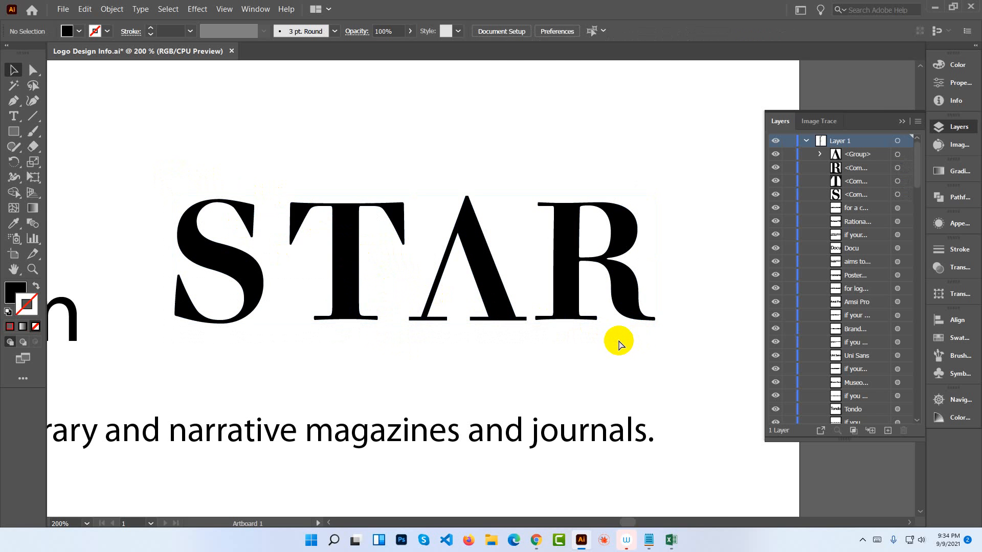
Delete the complete customized STAR wordmark beside the word "fashion" from the artboard.
{"action": "key", "text": "ctrl+minus"}
{"action": "key", "text": "ctrl+minus"}
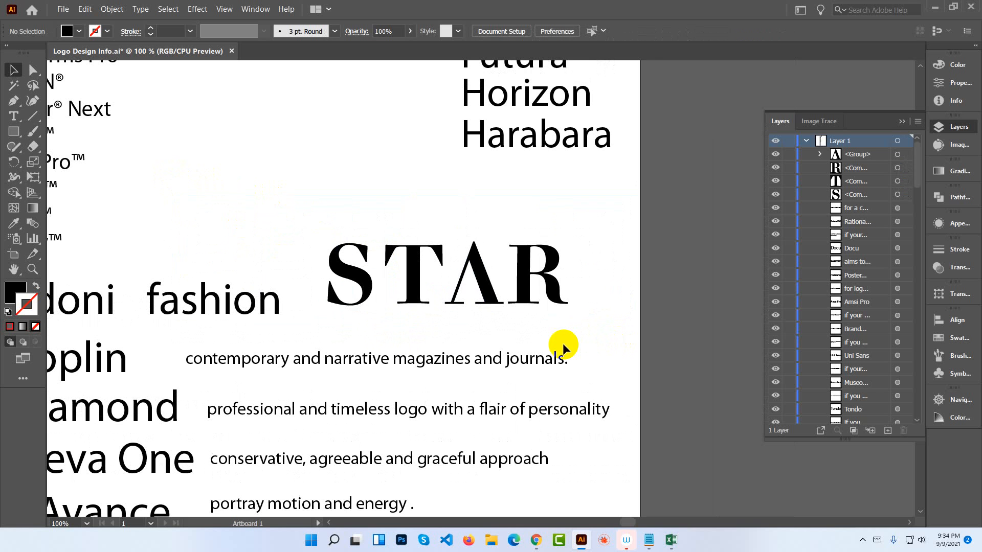
{"action": "left_click_drag", "start_coordinate": [570, 318], "coordinate": [583, 343]}
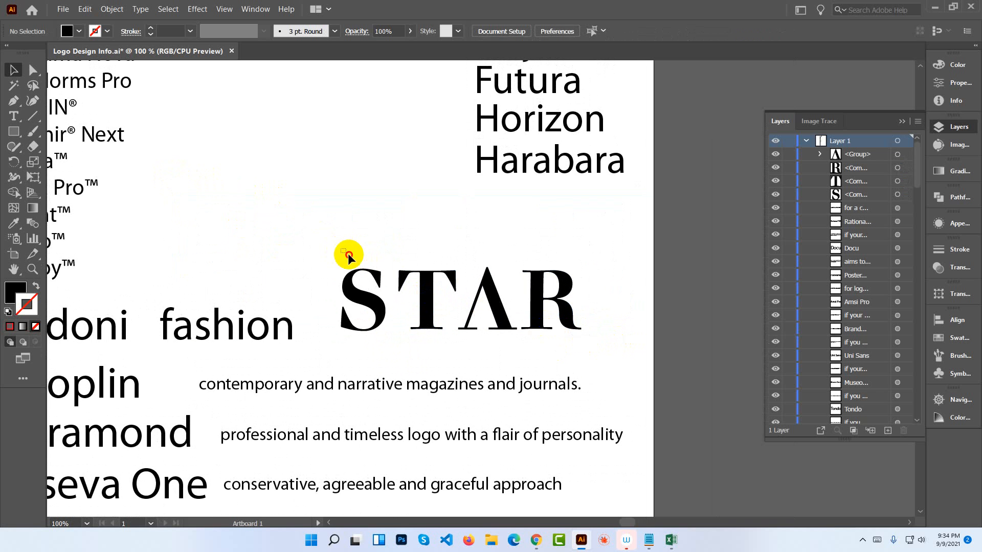
{"action": "left_click_drag", "start_coordinate": [348, 253], "coordinate": [554, 333]}
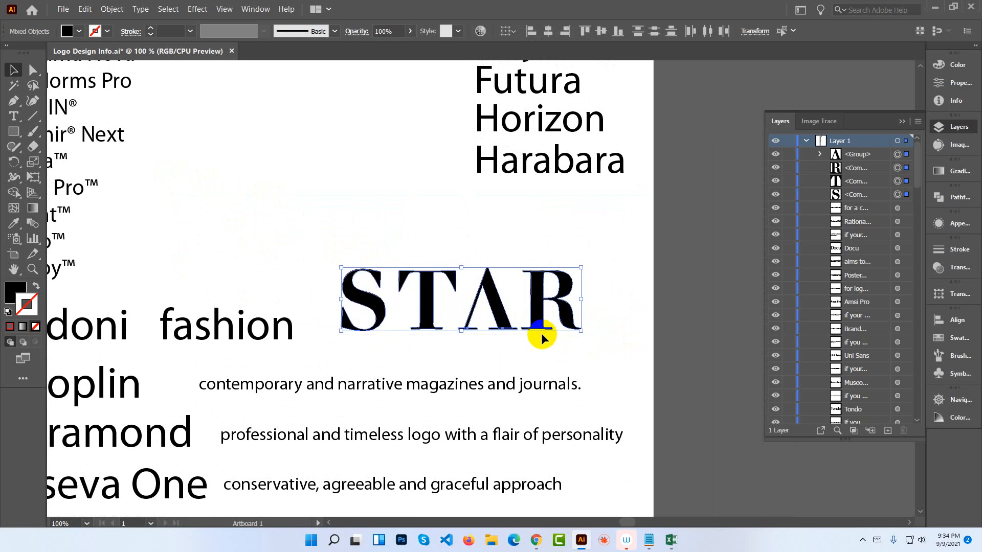
{"action": "key", "text": "Delete"}
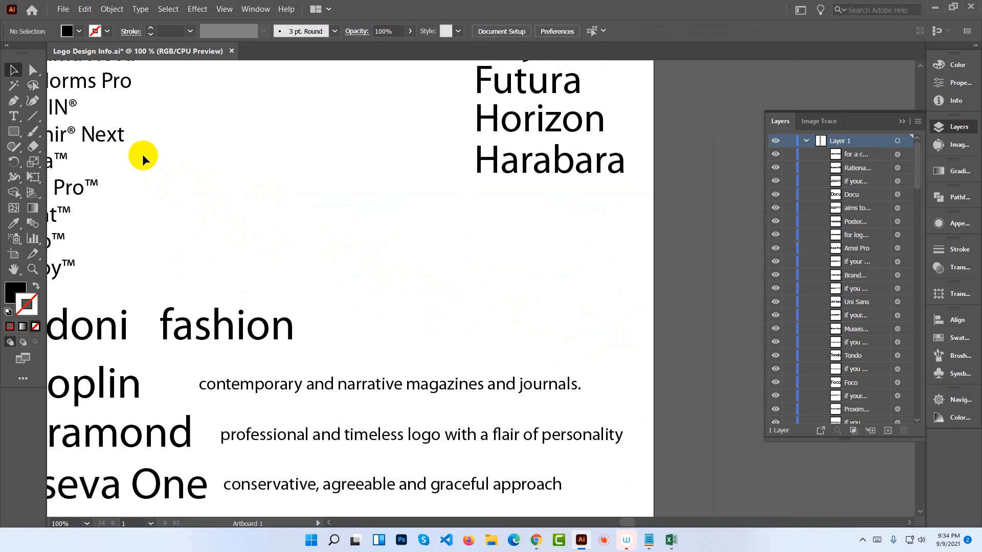
Add the text STAR in Acanthus-Bold above the word "fashion" and enlarge it to a font size of about 99.
{"action": "left_click", "coordinate": [14, 117]}
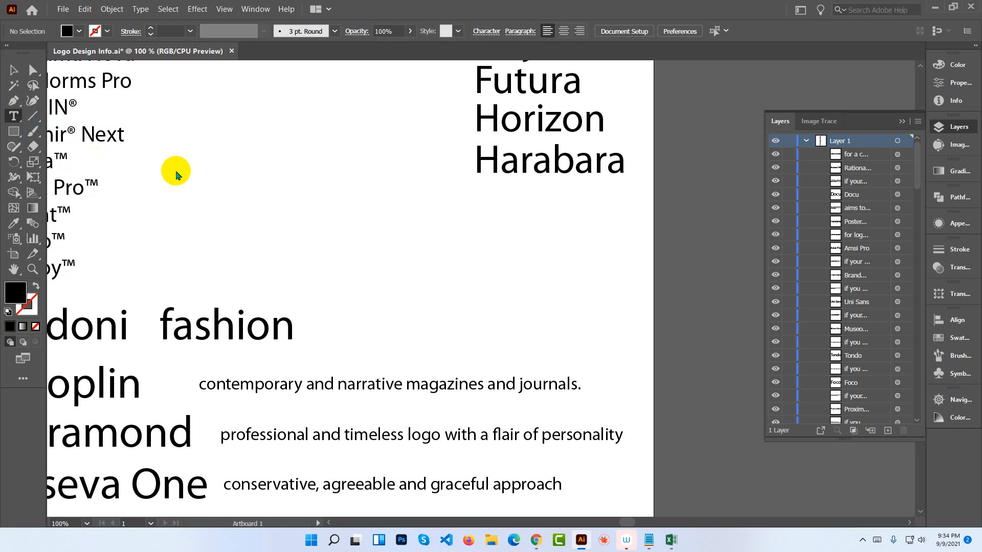
{"action": "left_click", "coordinate": [290, 226]}
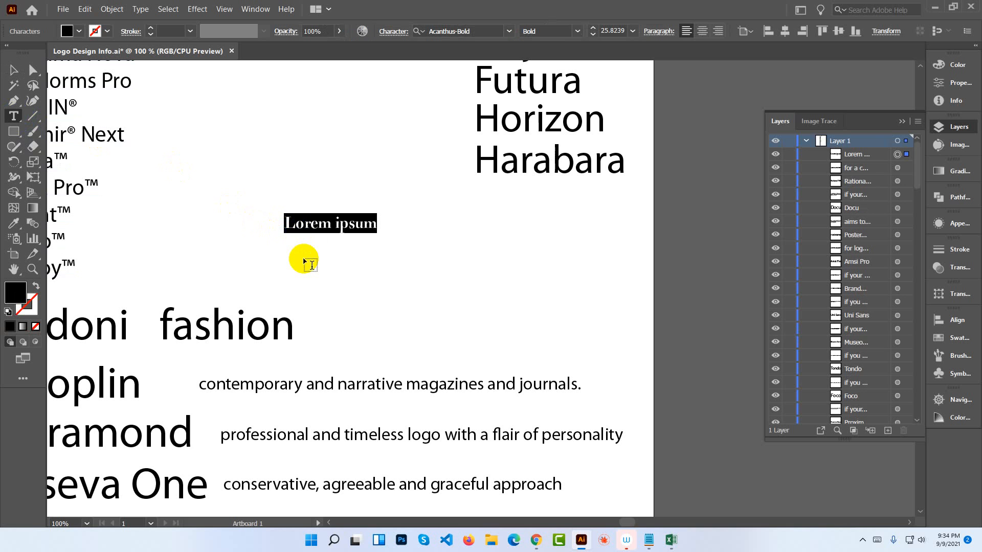
{"action": "type", "text": "STAR"}
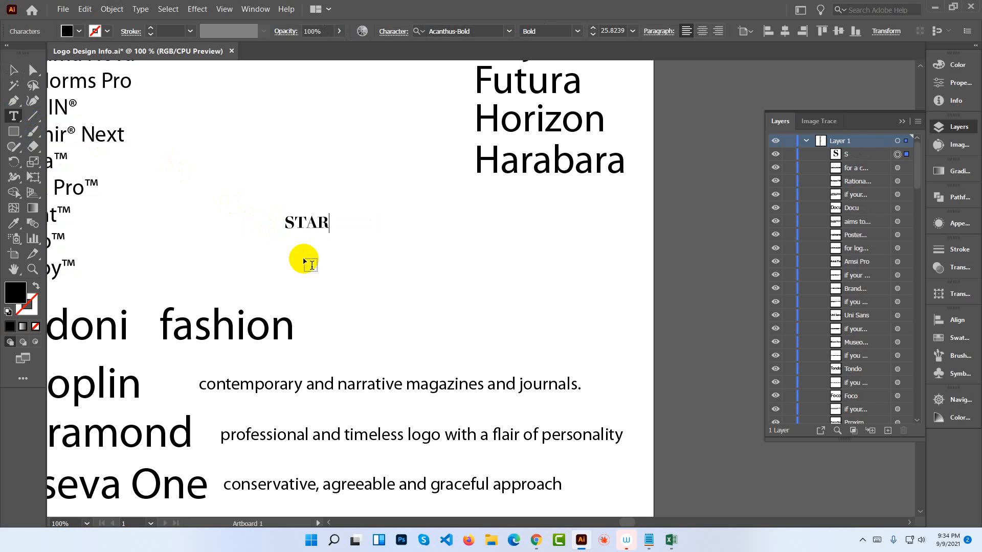
{"action": "left_click", "coordinate": [13, 70]}
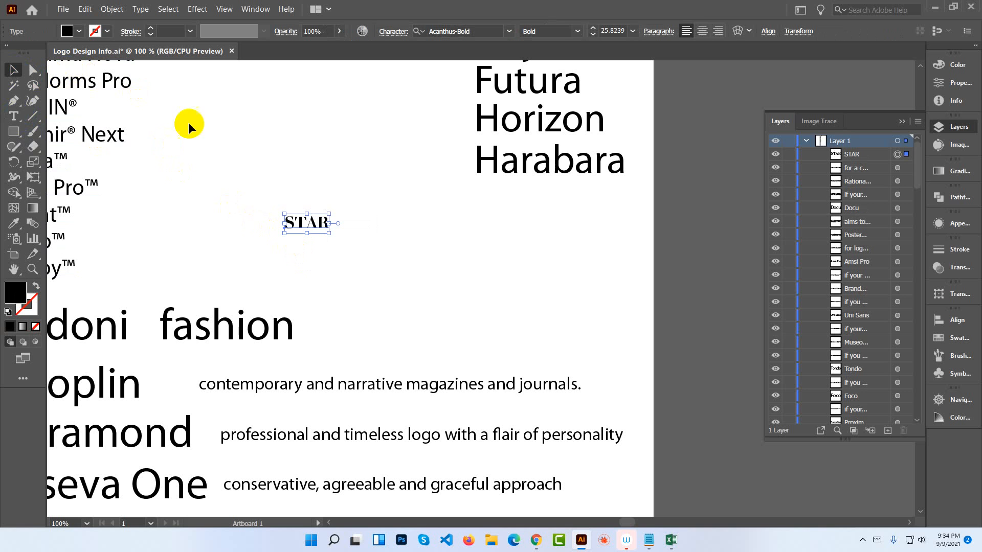
{"action": "left_click_drag", "start_coordinate": [307, 231], "coordinate": [318, 289]}
{"action": "left_click_drag", "start_coordinate": [315, 248], "coordinate": [291, 189]}
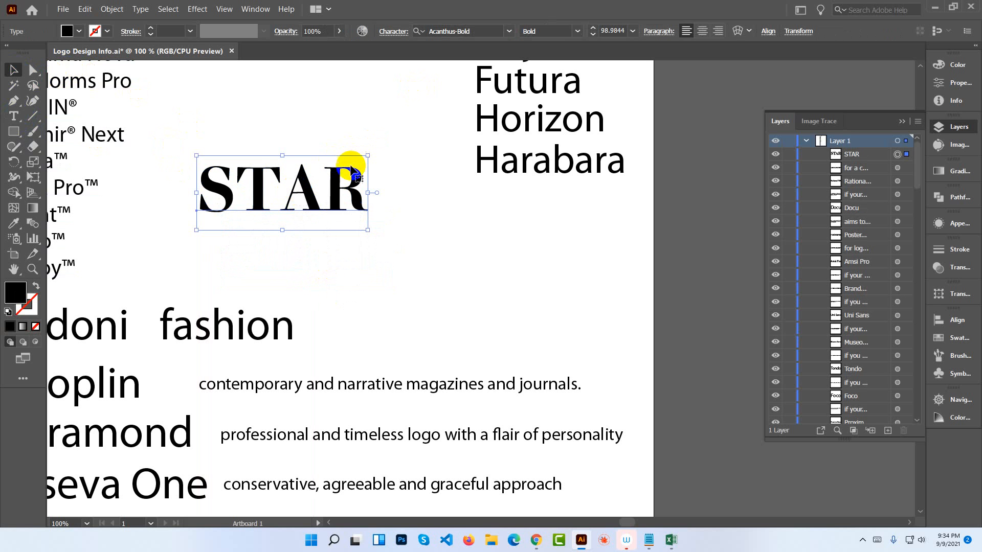
Change the STAR text's font to BR Hendrix W03 Black and move it into the empty area below the word "Harabara".
{"action": "left_click_drag", "start_coordinate": [355, 180], "coordinate": [324, 193]}
{"action": "left_click", "coordinate": [509, 31]}
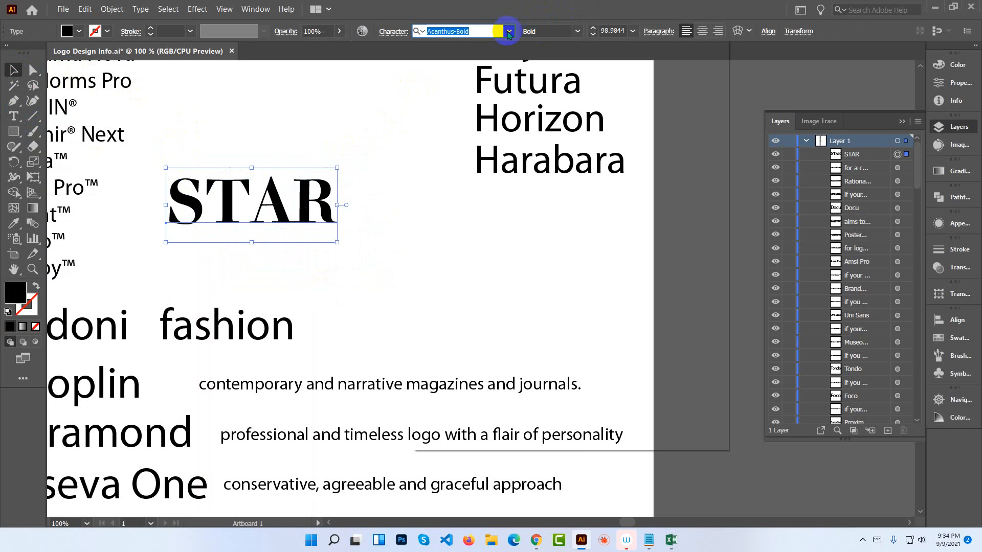
{"action": "type", "text": "b"}
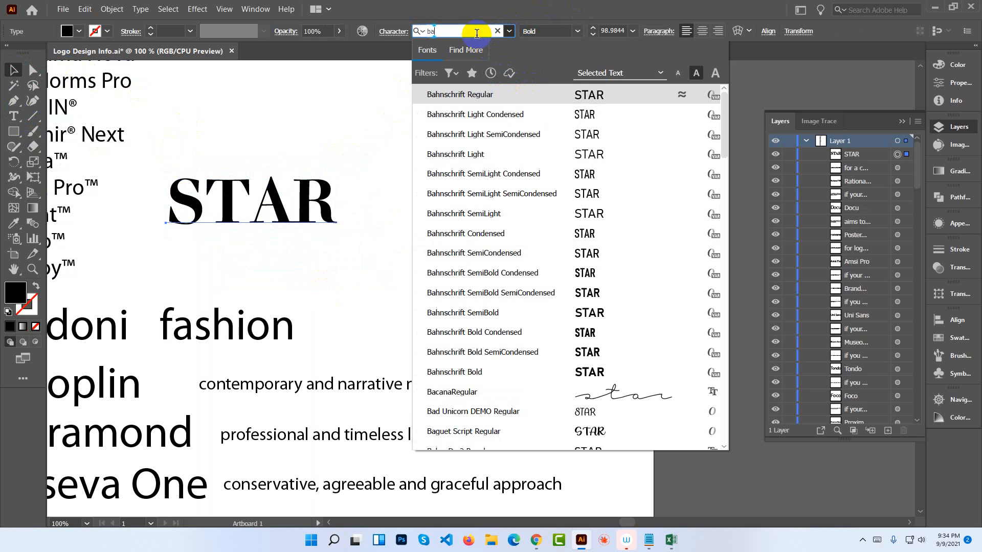
{"action": "type", "text": "r"}
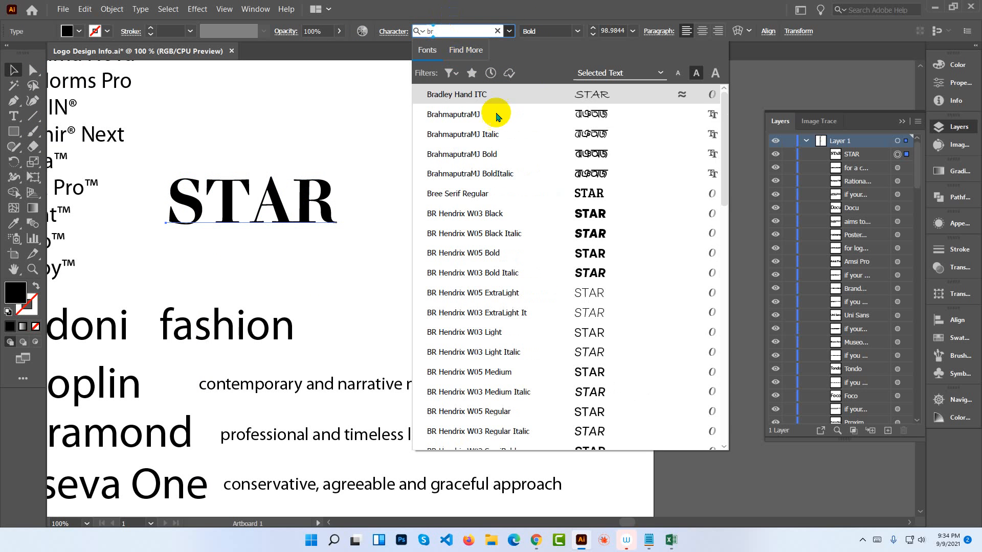
{"action": "left_click", "coordinate": [542, 211]}
{"action": "left_click_drag", "start_coordinate": [312, 207], "coordinate": [513, 249]}
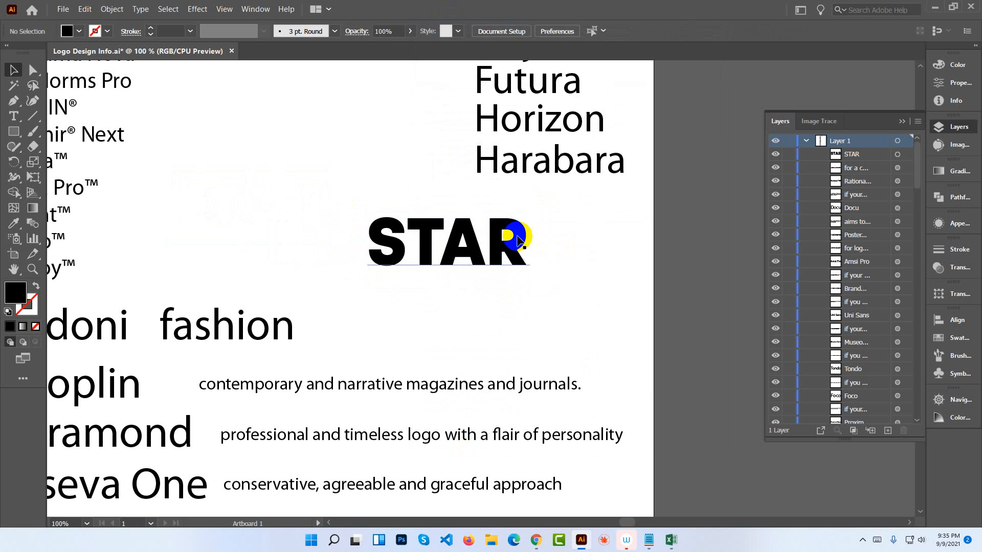
{"action": "left_click", "coordinate": [125, 158]}
Add the text "Tagline Goes Here" in BR Hendrix W03 Black just below the STAR wordmark.
{"action": "left_click", "coordinate": [14, 116]}
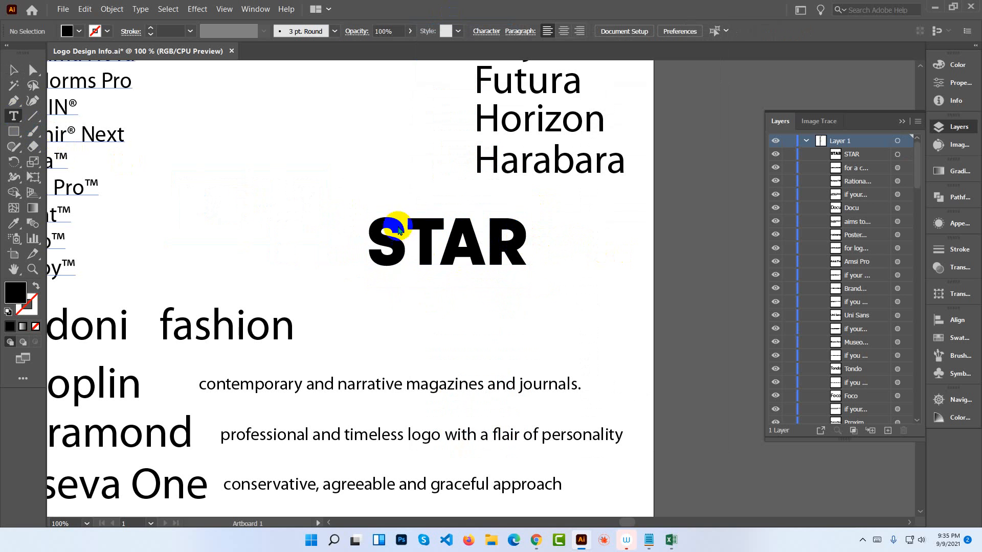
{"action": "left_click", "coordinate": [382, 299]}
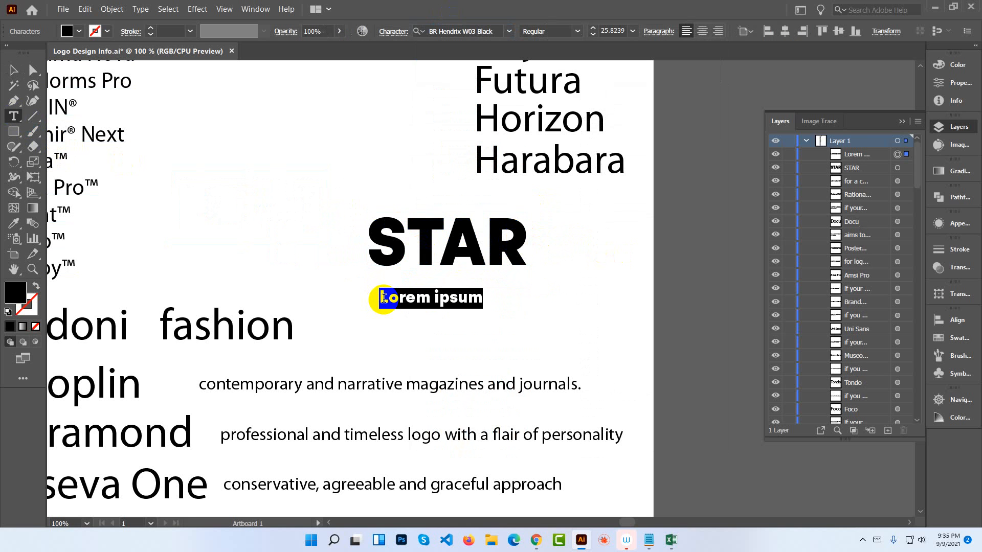
{"action": "type", "text": "Tagline"}
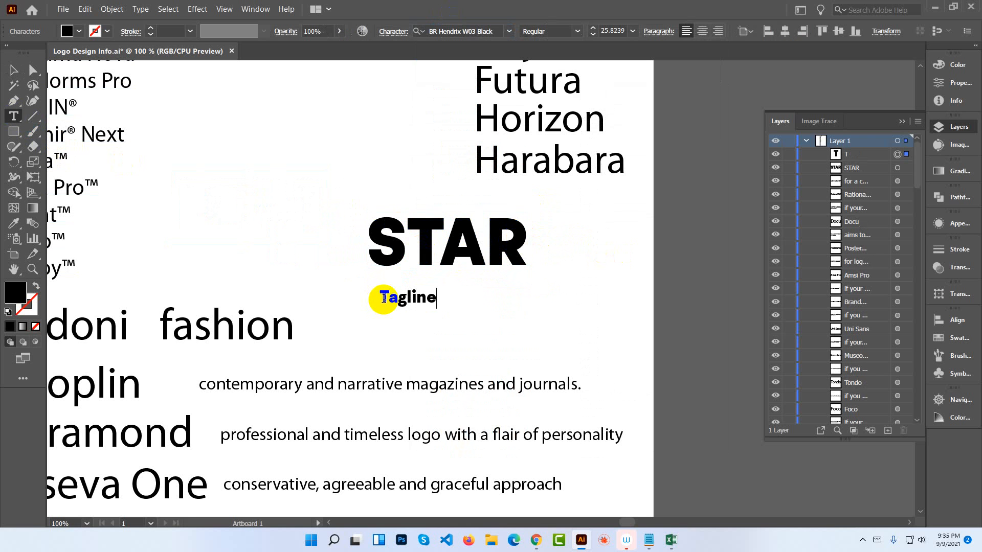
{"action": "type", "text": " Goes Here"}
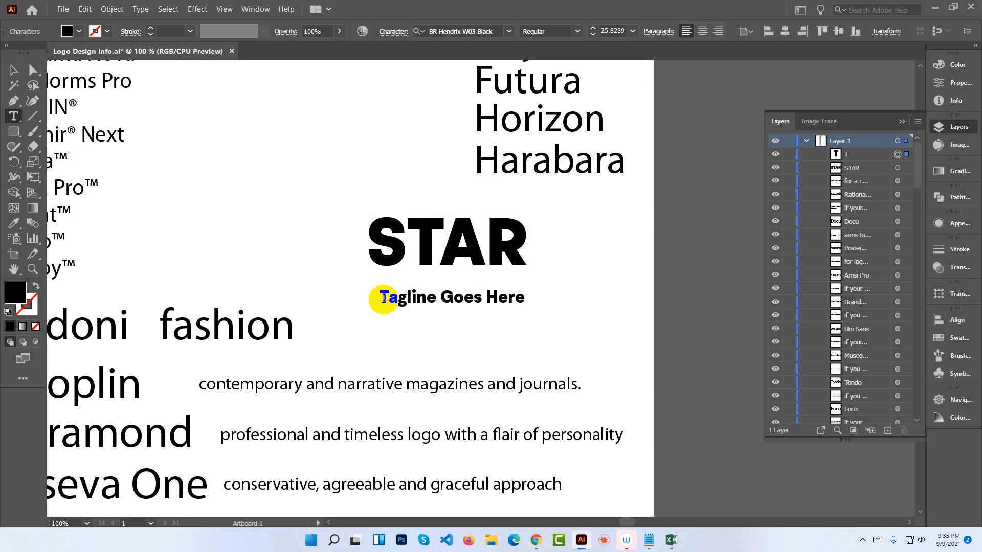
Move the tagline up closer beneath STAR and enlarge it to match the wordmark's width.
{"action": "left_click", "coordinate": [13, 70]}
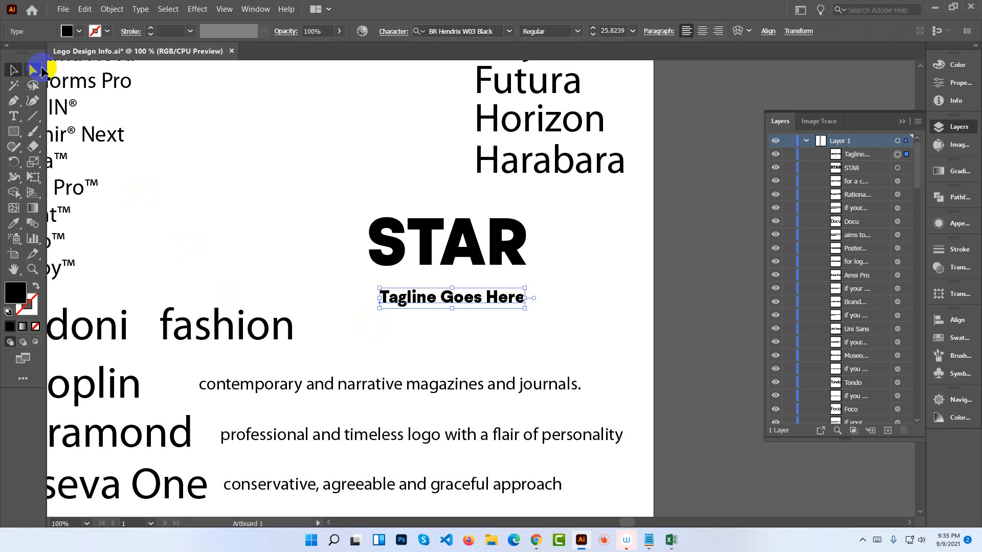
{"action": "left_click_drag", "start_coordinate": [450, 303], "coordinate": [441, 285]}
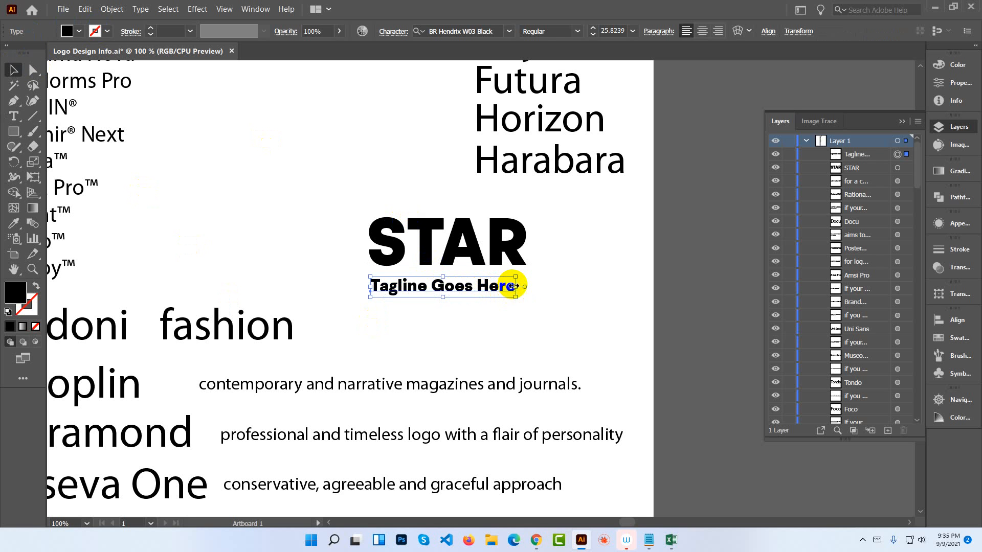
{"action": "left_click_drag", "start_coordinate": [515, 286], "coordinate": [382, 243]}
{"action": "left_click", "coordinate": [529, 305]}
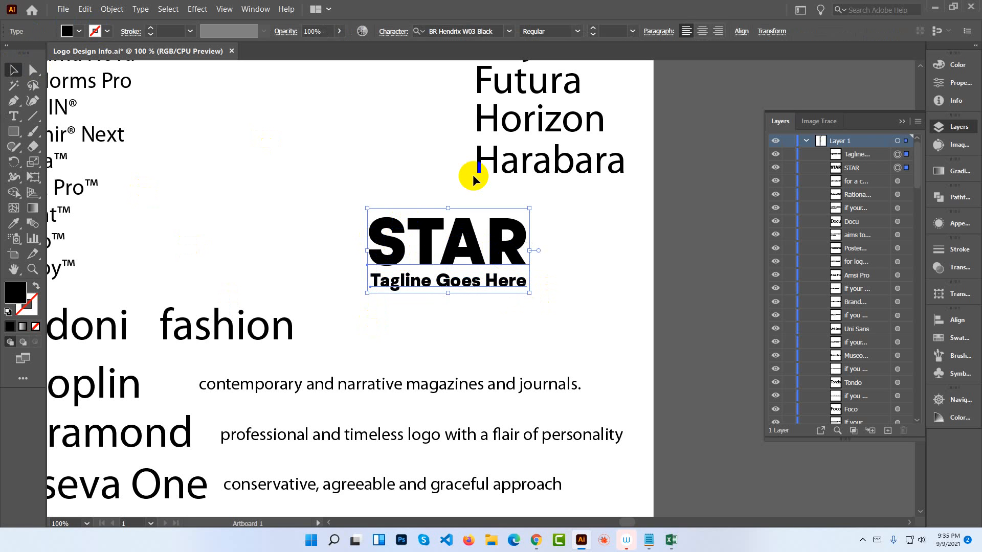
Examine how the STAR wordmark and its tagline read at reduced and enlarged view sizes.
{"action": "key", "text": "ctrl+shift+b"}
{"action": "key", "text": "ctrl+minus"}
{"action": "key", "text": "ctrl+minus"}
{"action": "key", "text": "ctrl+minus"}
{"action": "key", "text": "ctrl+minus"}
{"action": "key", "text": "ctrl+minus"}
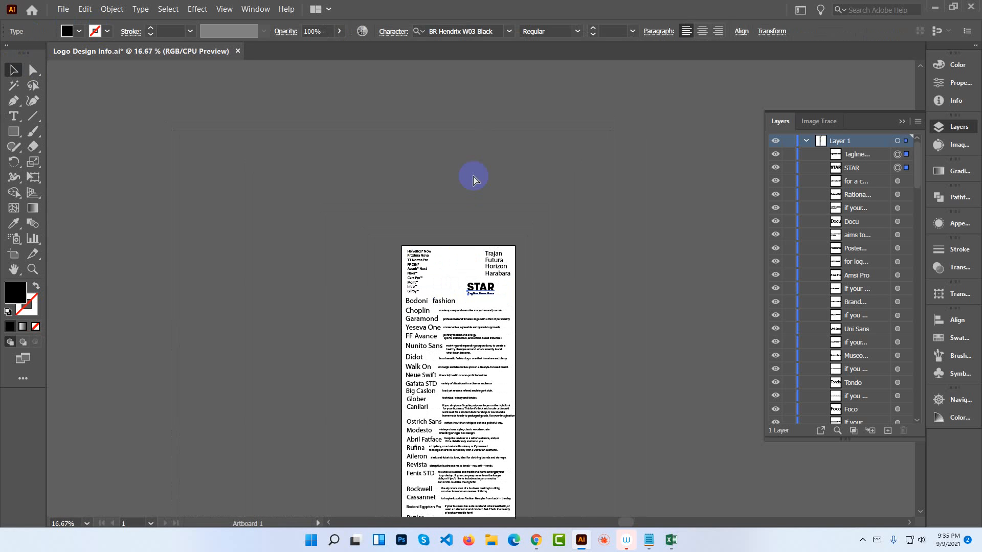
{"action": "left_click", "coordinate": [549, 314]}
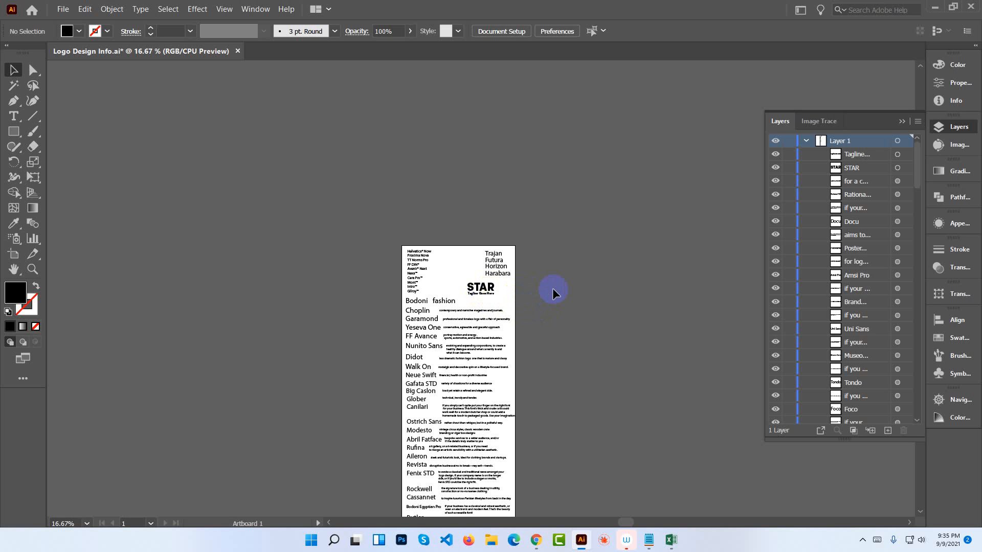
{"action": "scroll", "coordinate": [552, 290], "scroll_direction": "up", "scroll_amount": 5}
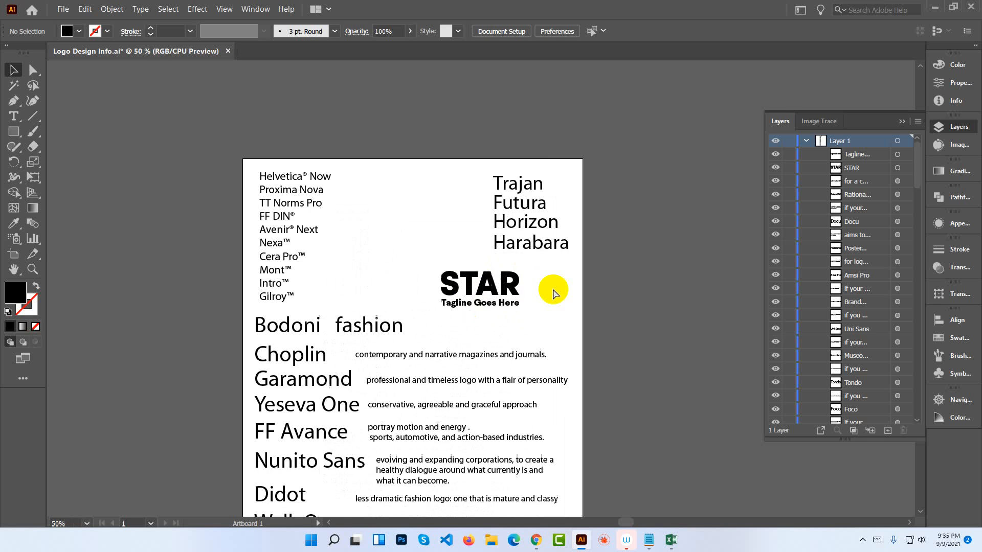
{"action": "scroll", "coordinate": [552, 291], "scroll_direction": "up", "scroll_amount": 1}
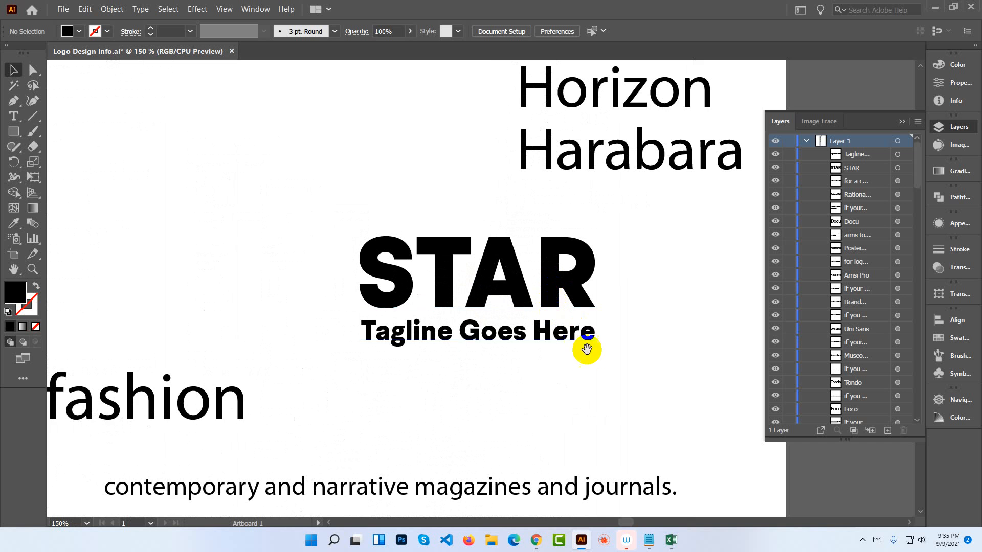
{"action": "left_click_drag", "start_coordinate": [587, 361], "coordinate": [528, 349]}
Change the tagline's font to BR Hendrix W03 Light.
{"action": "left_click", "coordinate": [496, 319]}
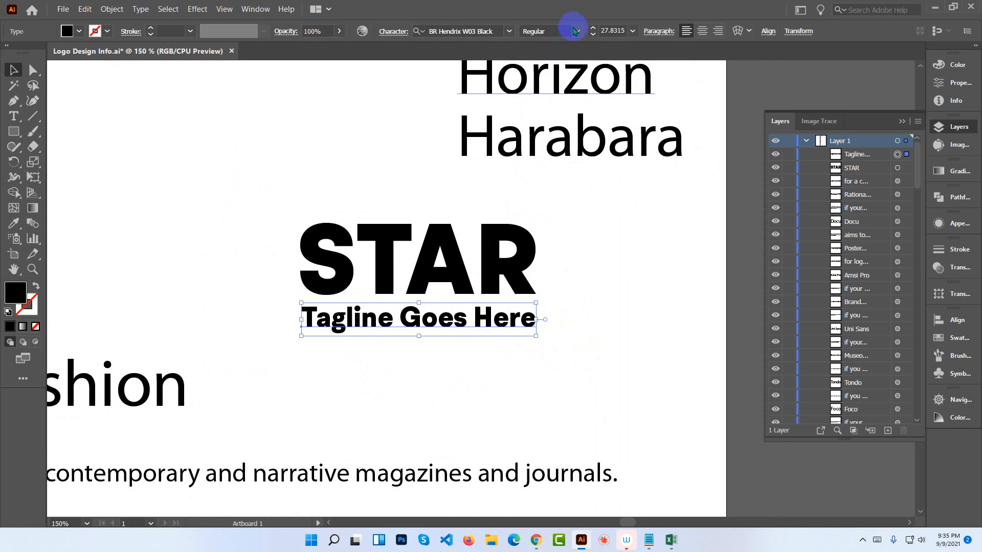
{"action": "left_click", "coordinate": [575, 31]}
{"action": "left_click", "coordinate": [467, 32]}
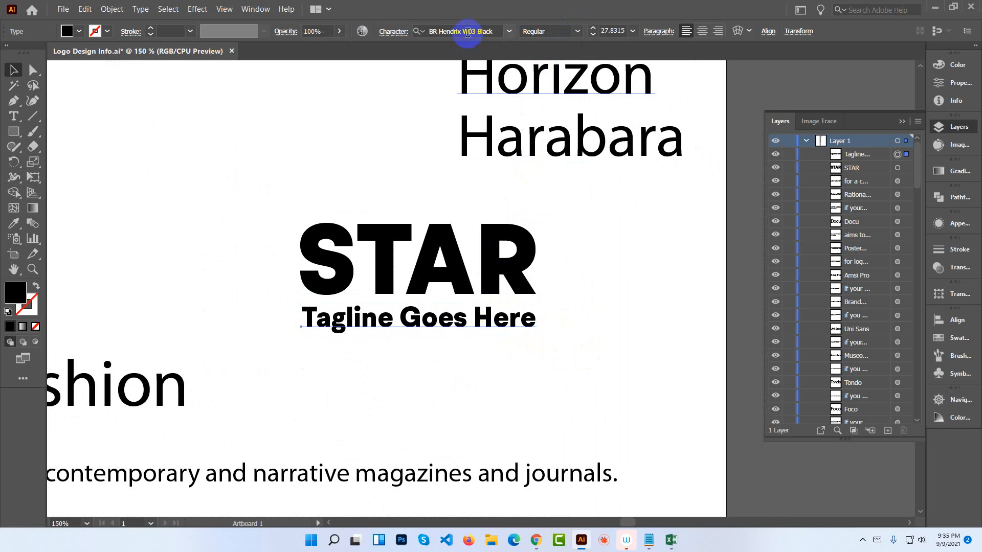
{"action": "left_click", "coordinate": [490, 32]}
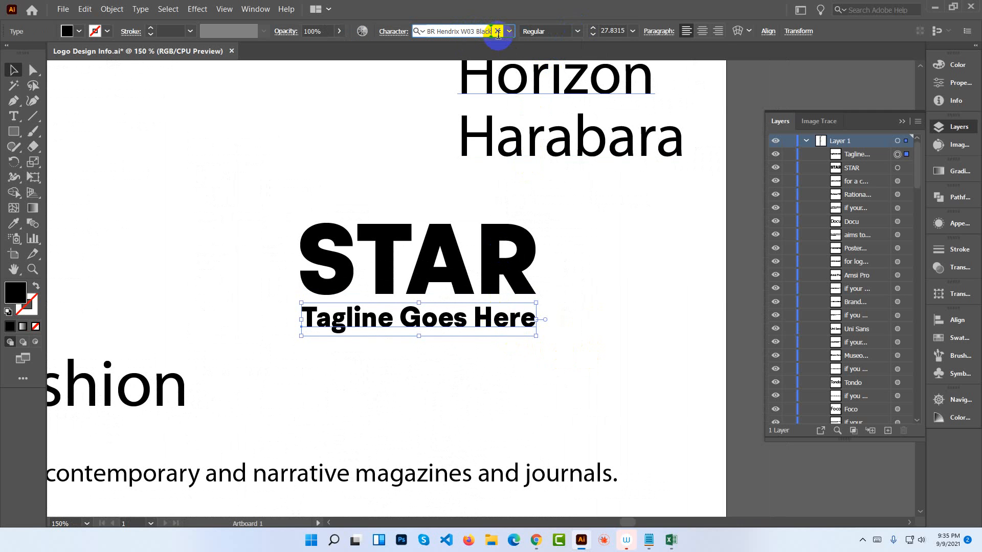
{"action": "key", "text": "BackSpace"}
{"action": "key", "text": "BackSpace"}
{"action": "key", "text": "BackSpace"}
{"action": "key", "text": "BackSpace"}
{"action": "key", "text": "BackSpace"}
{"action": "key", "text": "BackSpace"}
{"action": "key", "text": "BackSpace"}
{"action": "key", "text": "BackSpace"}
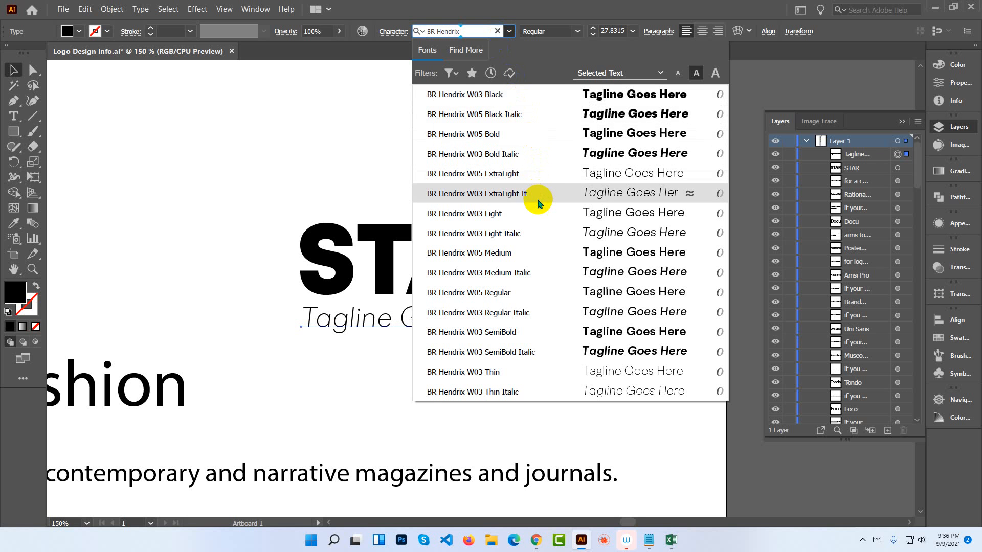
{"action": "left_click", "coordinate": [530, 215]}
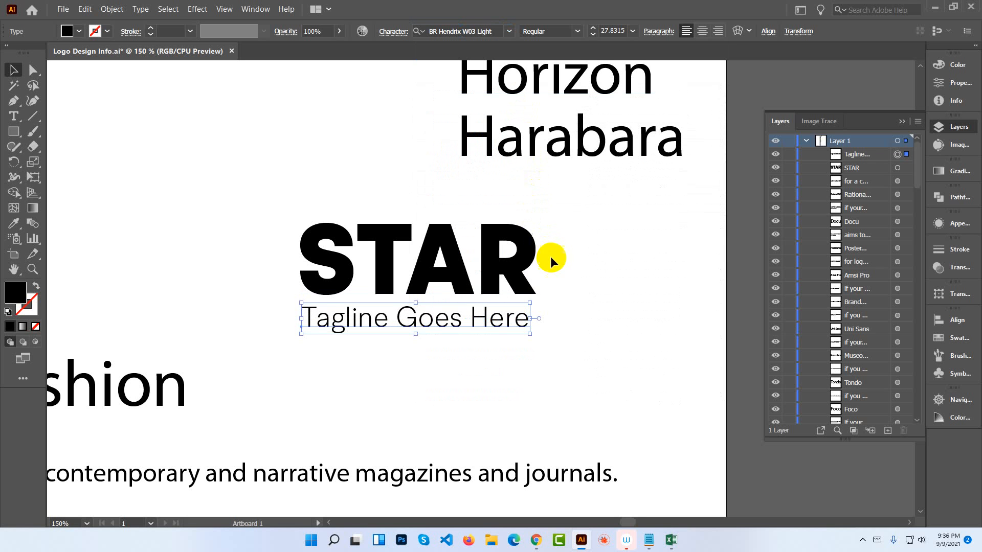
{"action": "left_click", "coordinate": [569, 296]}
Set the tracking of the "Tagline Goes Here" text to 200.
{"action": "left_click", "coordinate": [504, 322]}
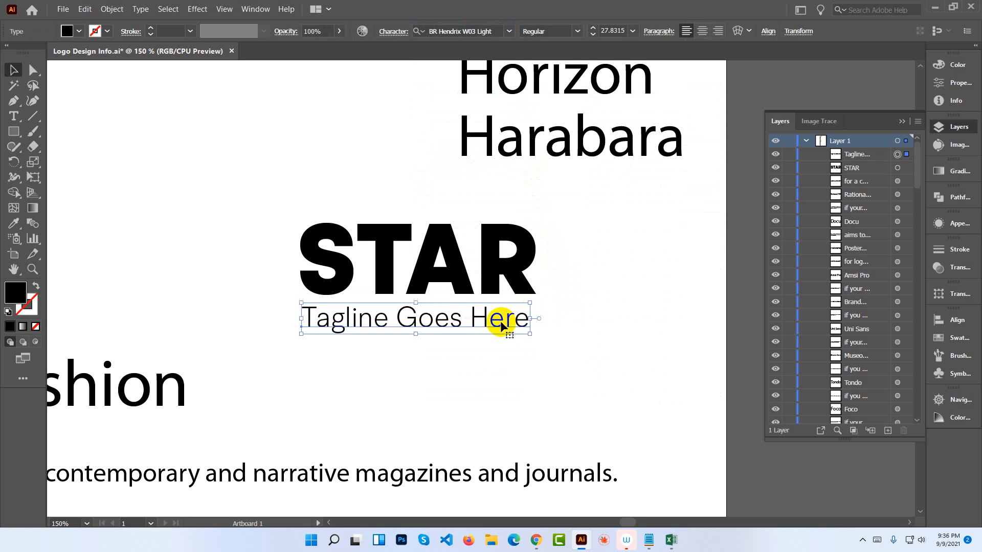
{"action": "left_click_drag", "start_coordinate": [610, 322], "coordinate": [389, 326]}
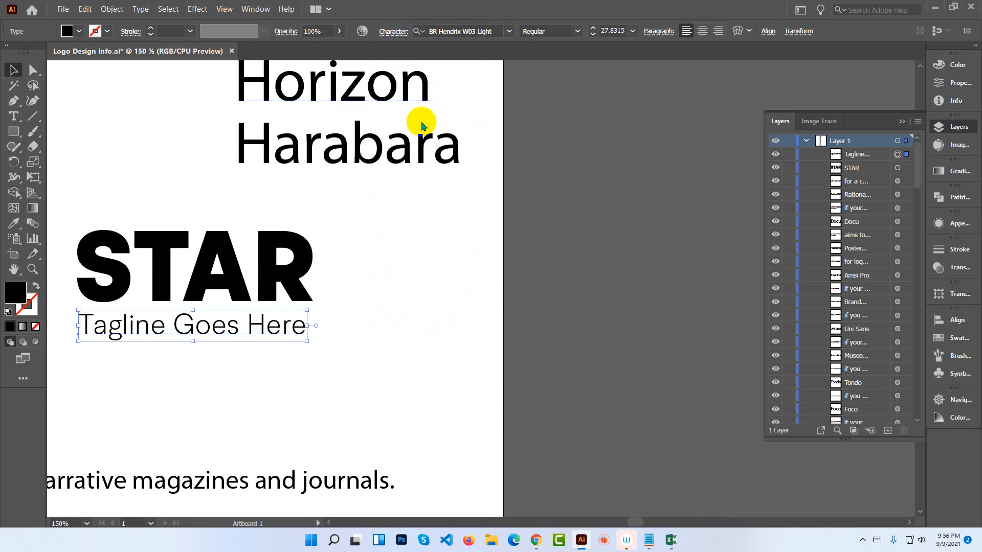
{"action": "key", "text": "ctrl+t"}
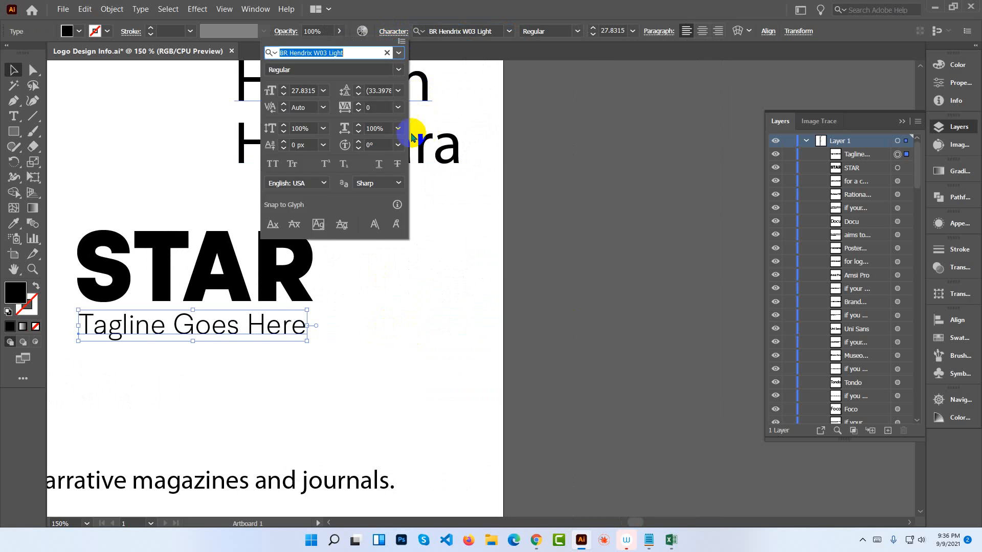
{"action": "left_click", "coordinate": [398, 107]}
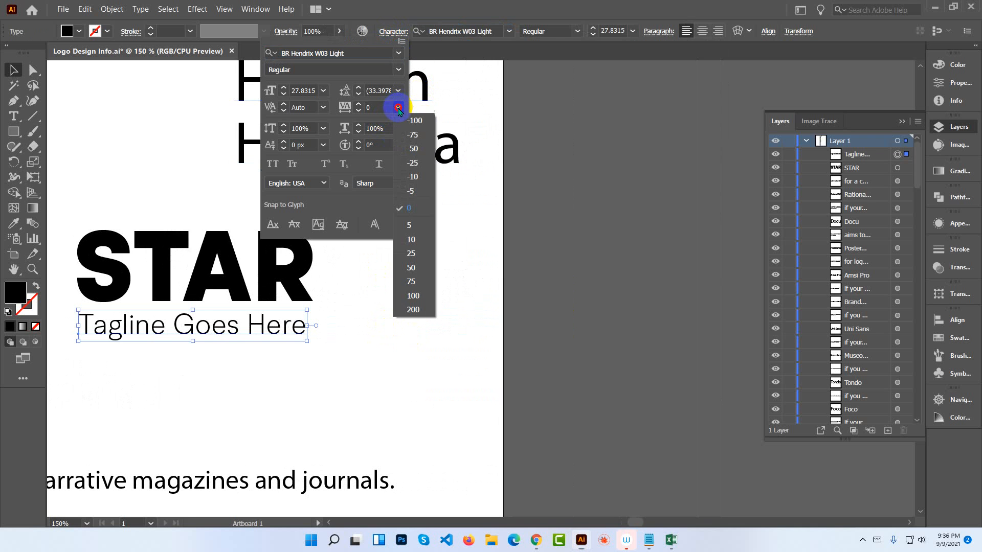
{"action": "left_click", "coordinate": [414, 309]}
{"action": "left_click", "coordinate": [367, 328]}
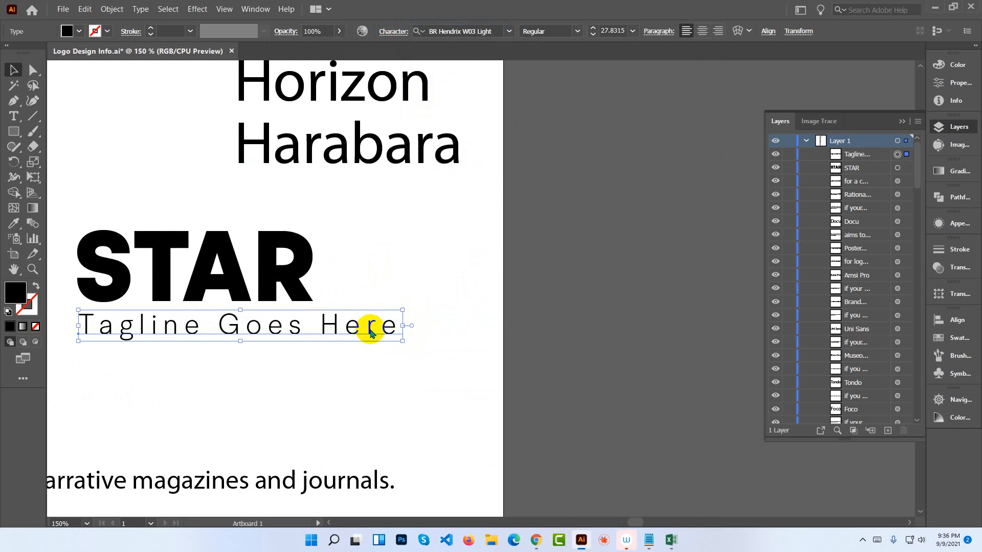
Convert the tagline to outlines and scale it down proportionally to the width of STAR.
{"action": "right_click", "coordinate": [370, 333]}
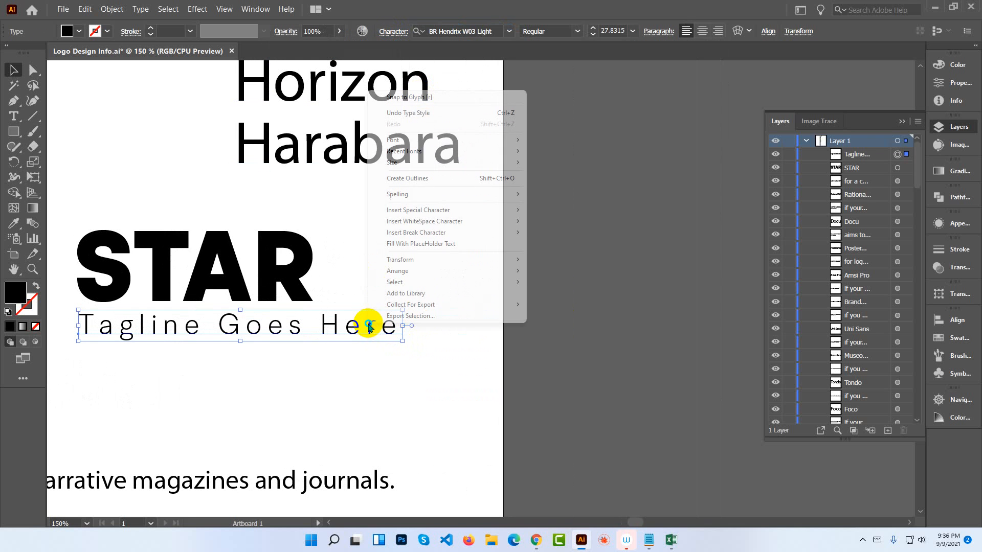
{"action": "left_click", "coordinate": [413, 183]}
{"action": "scroll", "coordinate": [475, 281], "scroll_direction": "left", "scroll_amount": 5}
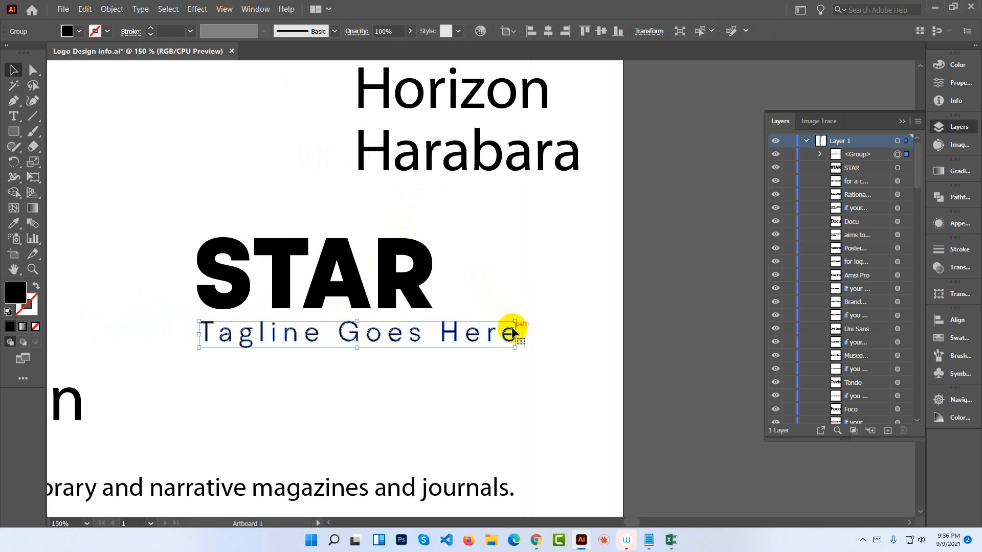
{"action": "left_click_drag", "start_coordinate": [513, 333], "coordinate": [432, 336]}
{"action": "left_click", "coordinate": [439, 344]}
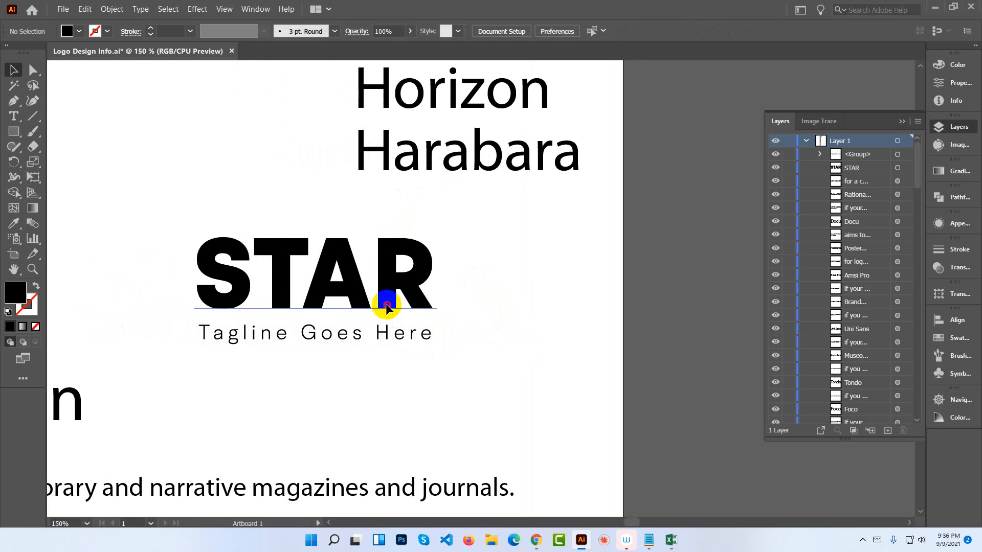
Convert the STAR wordmark to outlines and centre it horizontally with the tagline.
{"action": "right_click", "coordinate": [391, 294]}
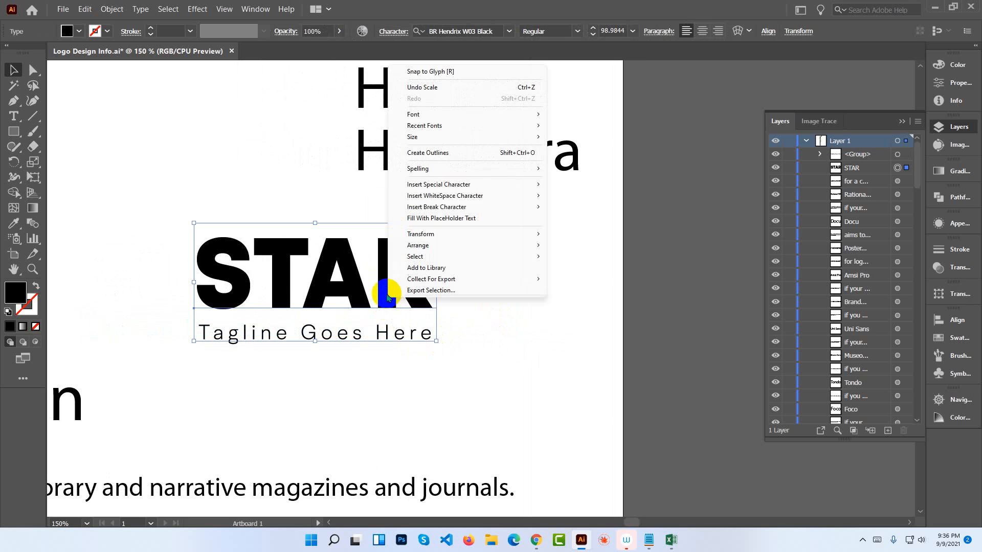
{"action": "left_click", "coordinate": [439, 153]}
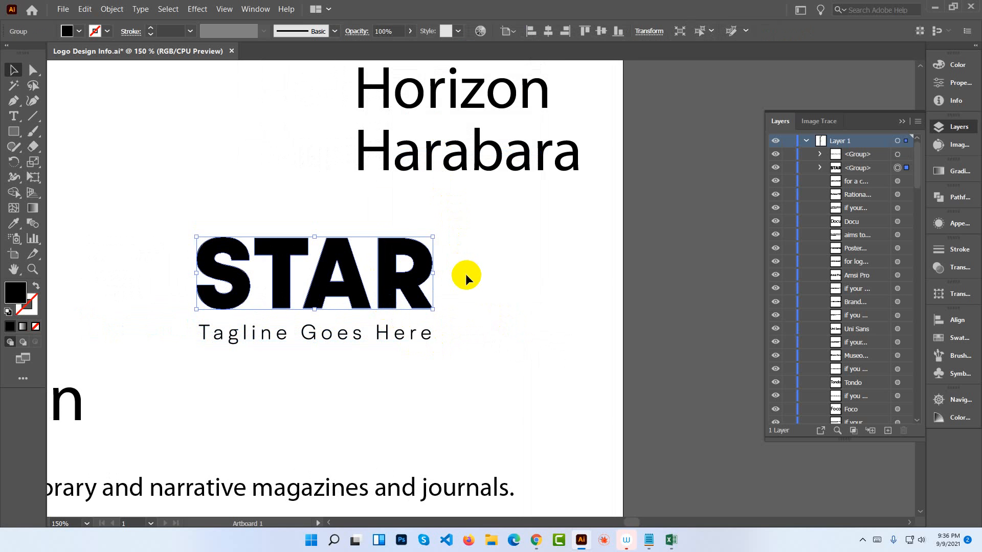
{"action": "left_click_drag", "start_coordinate": [452, 346], "coordinate": [207, 273]}
{"action": "left_click", "coordinate": [545, 32]}
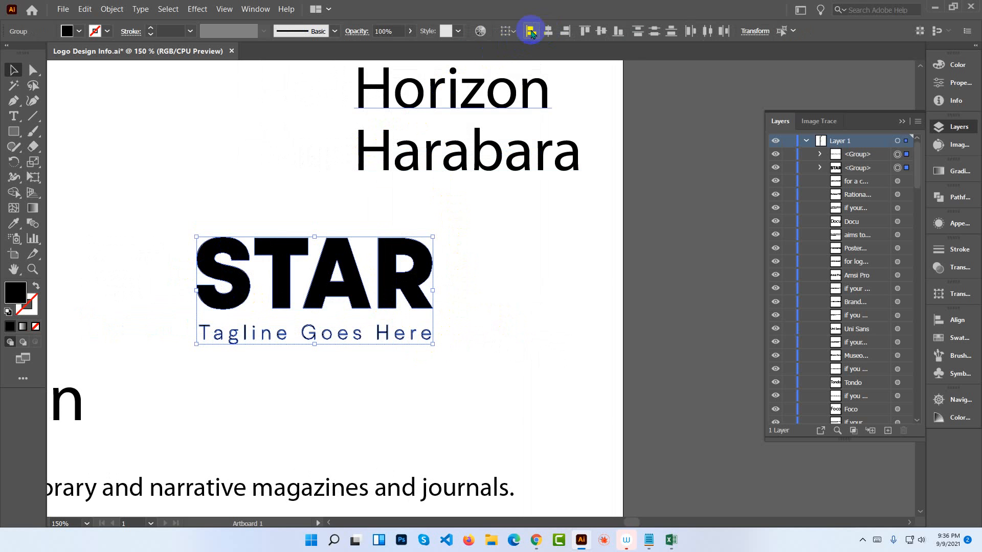
{"action": "left_click", "coordinate": [482, 281]}
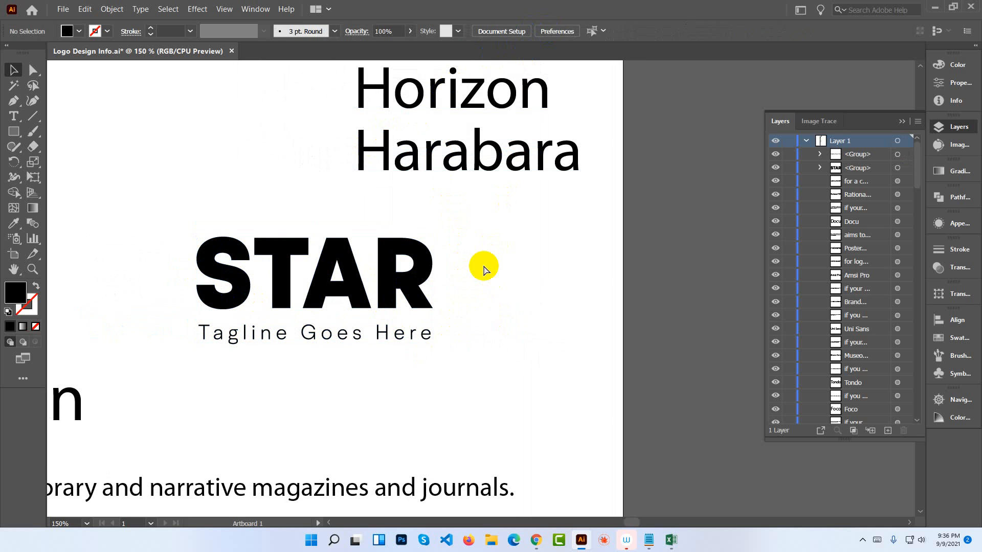
Check the logo at small and large view sizes, and nudge the tagline slightly up towards STAR.
{"action": "scroll", "coordinate": [484, 269], "scroll_direction": "down", "scroll_amount": 4}
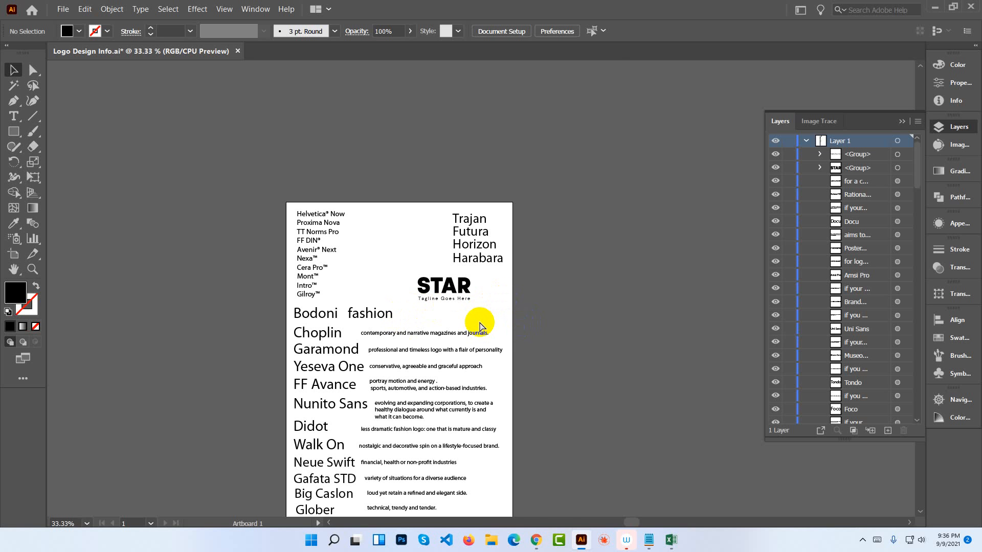
{"action": "scroll", "coordinate": [479, 324], "scroll_direction": "up", "scroll_amount": 4}
{"action": "scroll", "coordinate": [480, 324], "scroll_direction": "up", "scroll_amount": 1}
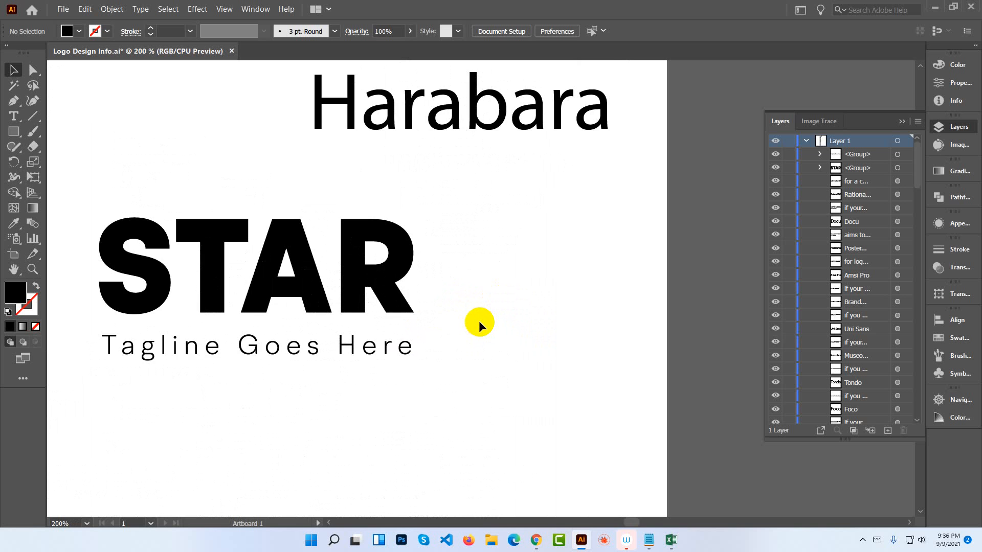
{"action": "left_click_drag", "start_coordinate": [468, 318], "coordinate": [580, 315]}
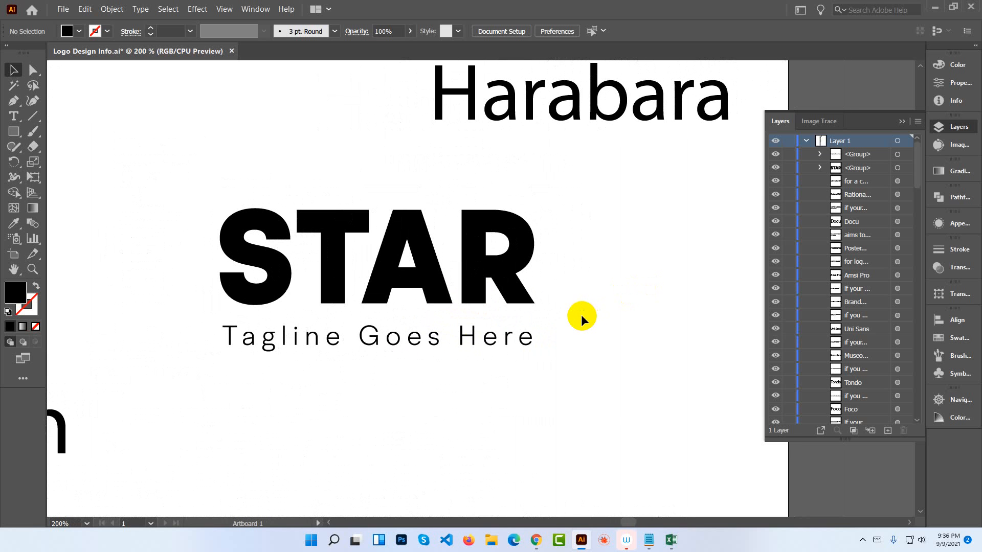
{"action": "left_click", "coordinate": [532, 340]}
{"action": "left_click_drag", "start_coordinate": [527, 340], "coordinate": [528, 334]}
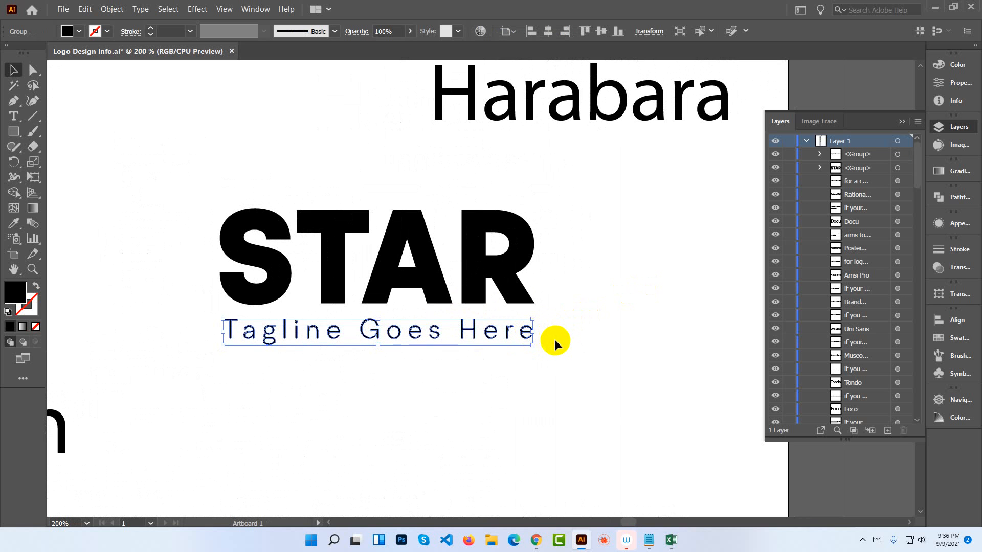
{"action": "left_click", "coordinate": [554, 339]}
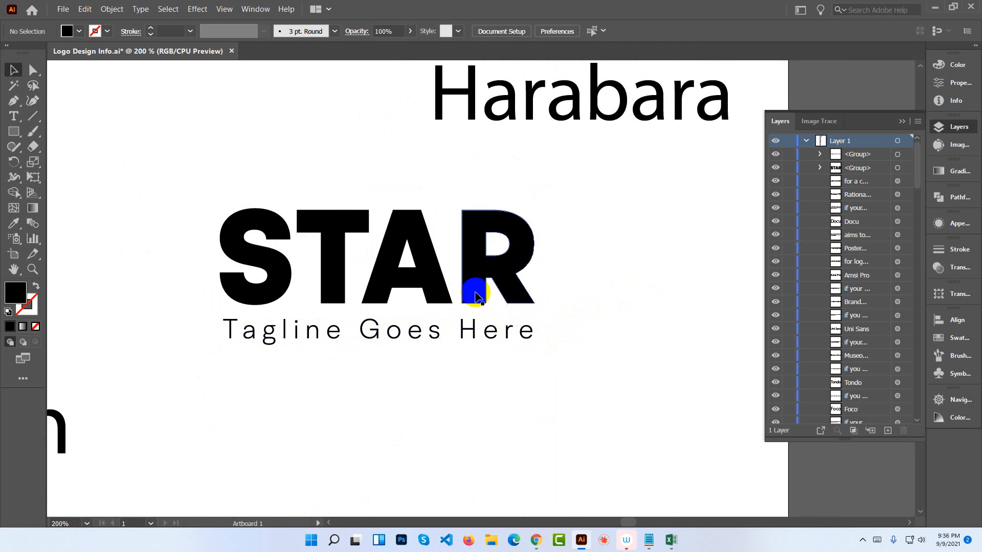
Ungroup the outlined STAR wordmark into separate letter shapes.
{"action": "left_click", "coordinate": [465, 268]}
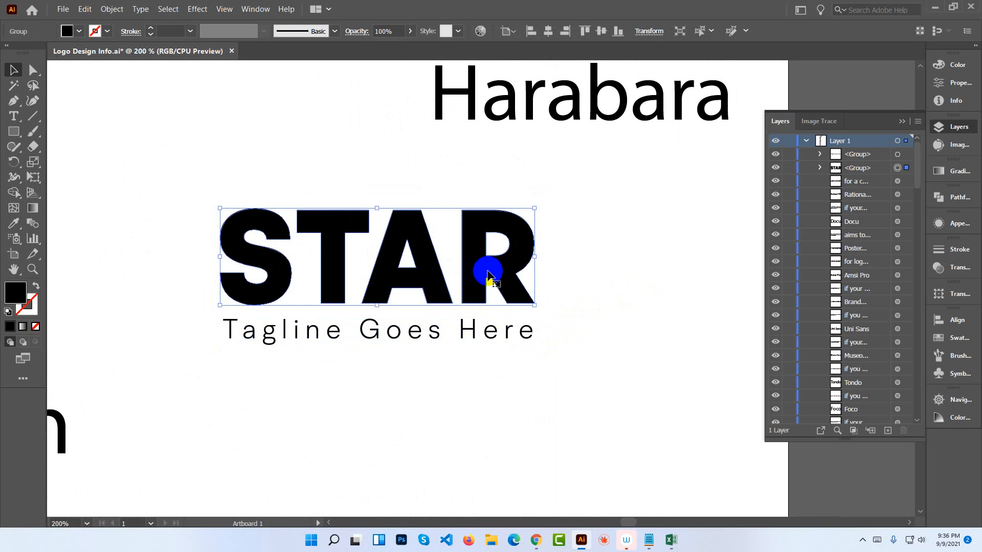
{"action": "right_click", "coordinate": [487, 275]}
{"action": "left_click", "coordinate": [513, 360]}
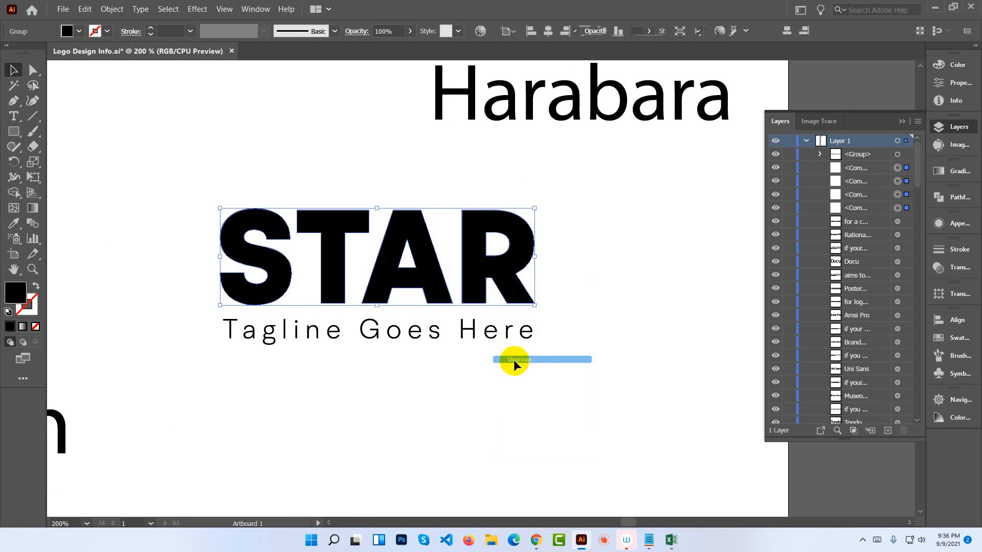
{"action": "left_click", "coordinate": [530, 367]}
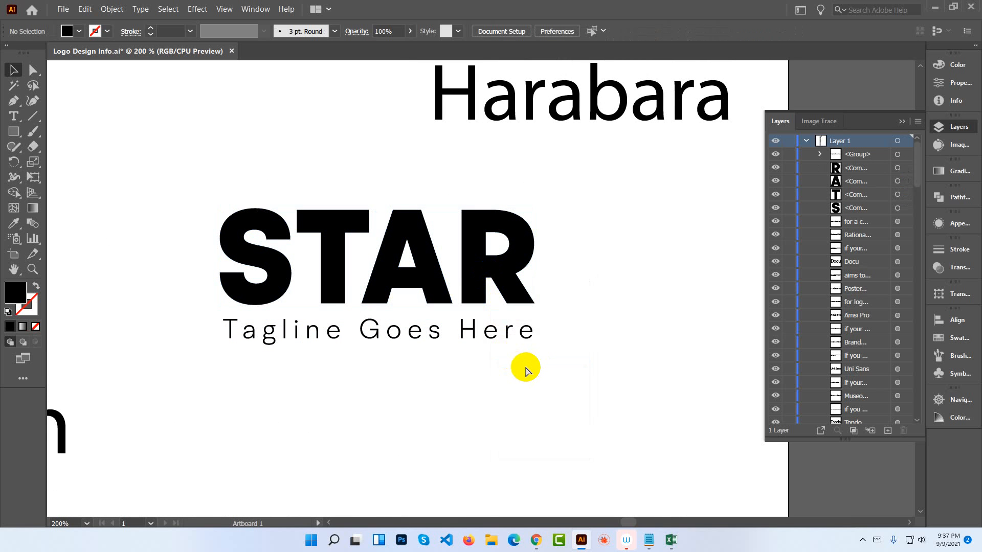
Show the document grid behind the enlarged STAR logo.
{"action": "key", "text": "ctrl+plus"}
{"action": "left_click_drag", "start_coordinate": [386, 304], "coordinate": [453, 319]}
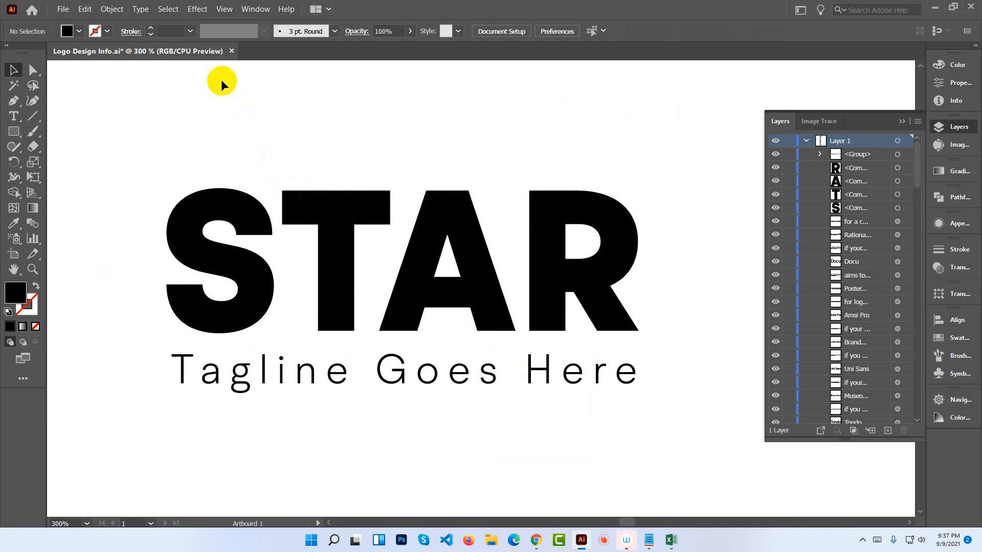
{"action": "right_click", "coordinate": [231, 121]}
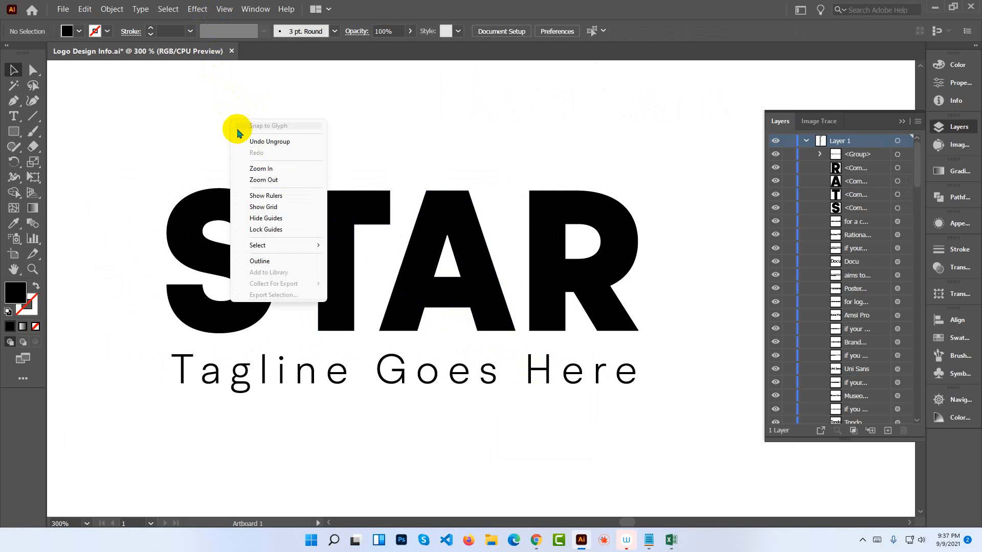
{"action": "left_click", "coordinate": [278, 210]}
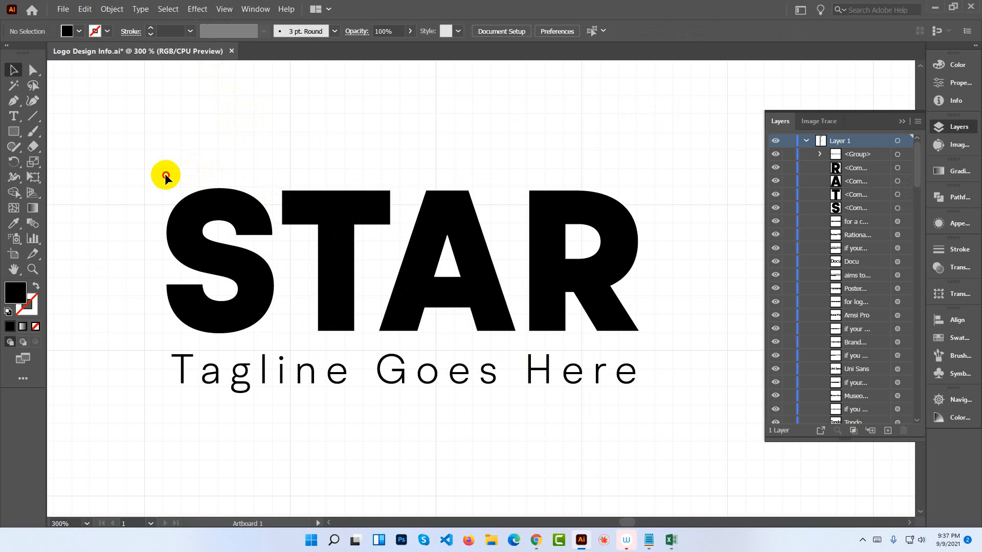
Try to move the T, the A and the tagline down together, and undo the move.
{"action": "left_click_drag", "start_coordinate": [164, 173], "coordinate": [646, 389]}
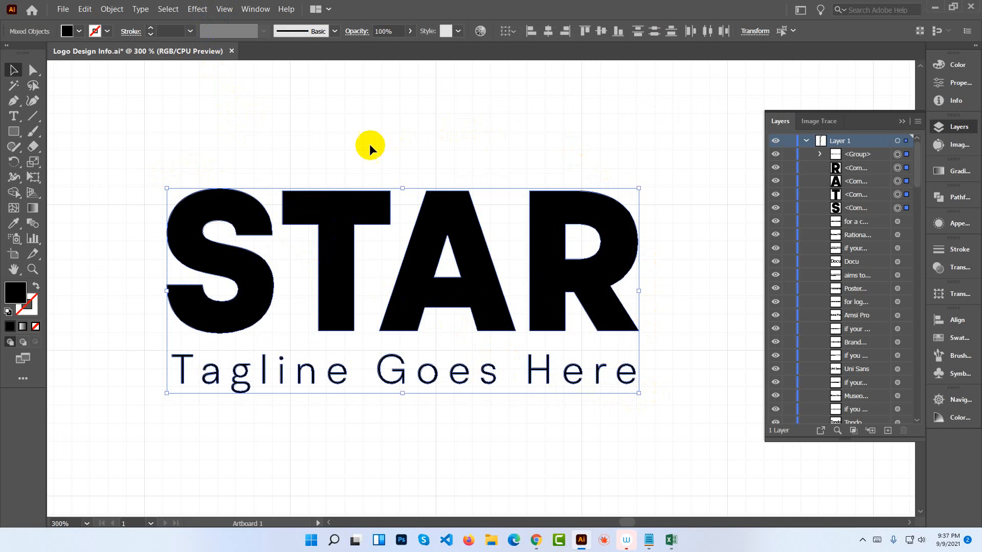
{"action": "left_click", "coordinate": [358, 151]}
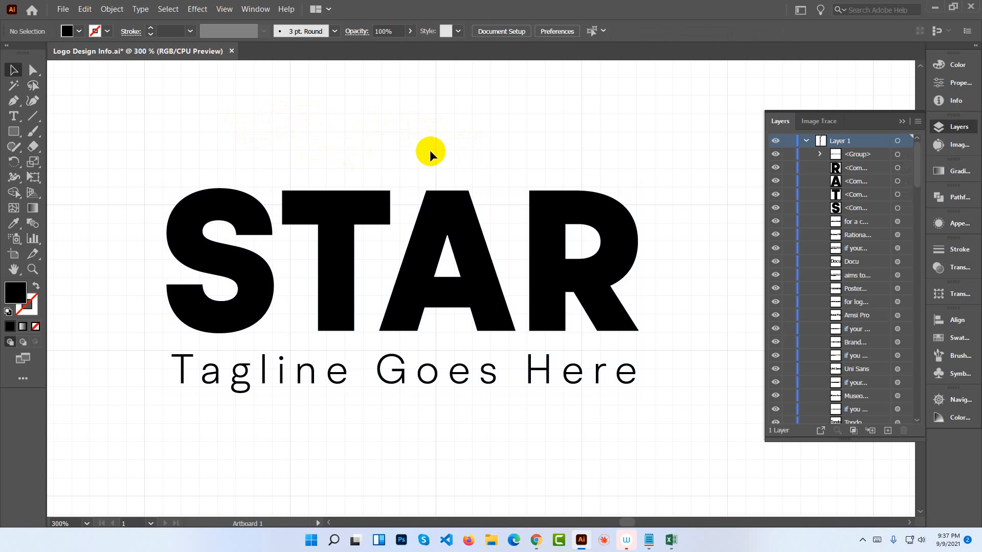
{"action": "left_click_drag", "start_coordinate": [335, 167], "coordinate": [478, 388]}
{"action": "left_click_drag", "start_coordinate": [447, 307], "coordinate": [456, 358]}
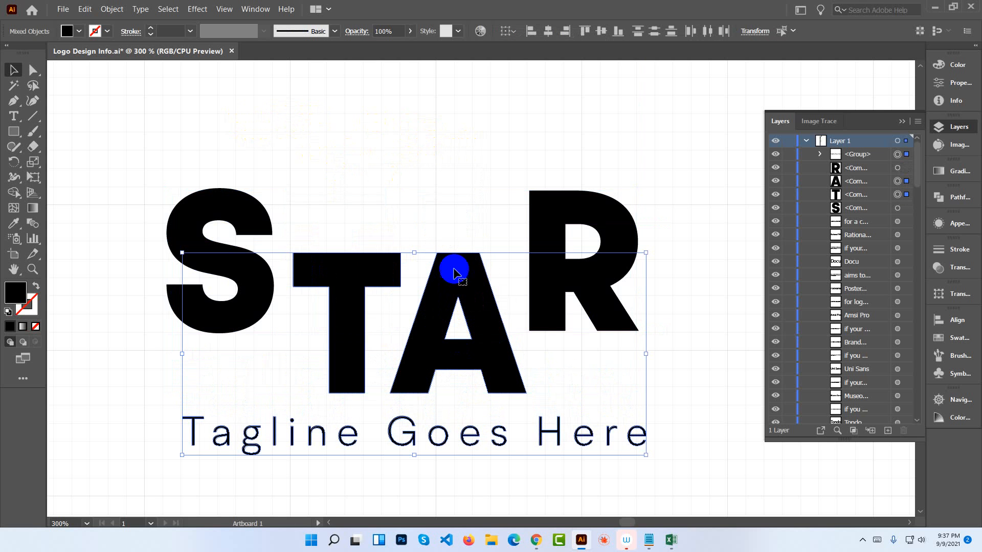
{"action": "left_click", "coordinate": [441, 222]}
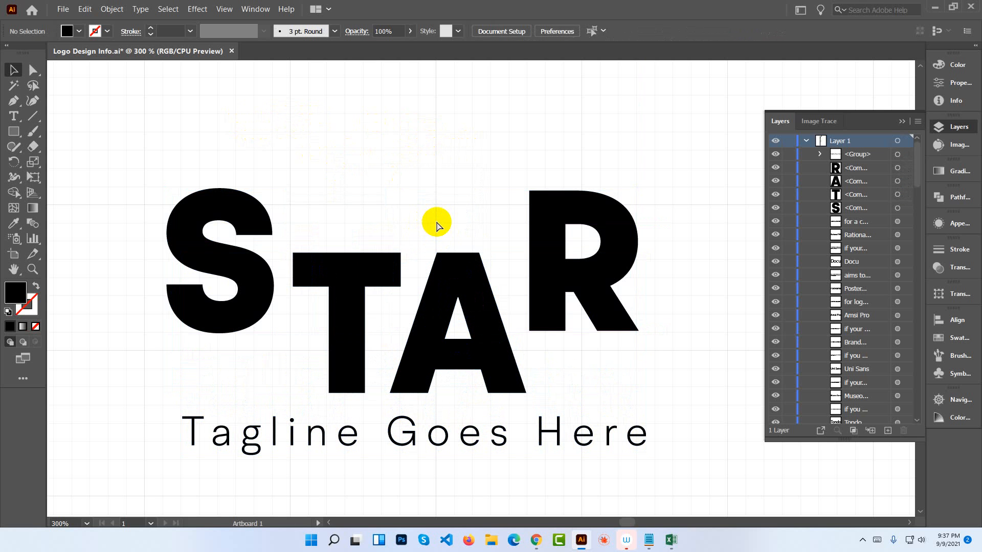
{"action": "key", "text": "ctrl+z"}
{"action": "key", "text": "ctrl+z"}
{"action": "left_click", "coordinate": [376, 165]}
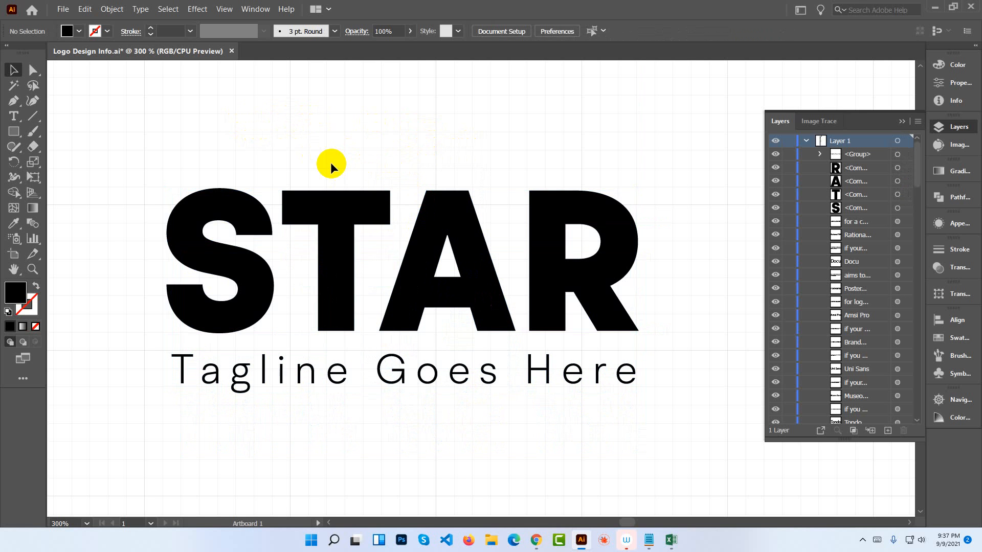
Move the whole STAR logo with its tagline slightly down on the grid.
{"action": "left_click_drag", "start_coordinate": [220, 166], "coordinate": [677, 424]}
{"action": "mouse_move", "coordinate": [603, 313]}
{"action": "left_mouse_down"}
{"action": "mouse_move", "coordinate": [611, 366]}
{"action": "mouse_move", "coordinate": [618, 342]}
{"action": "left_mouse_up"}
{"action": "left_click", "coordinate": [654, 290]}
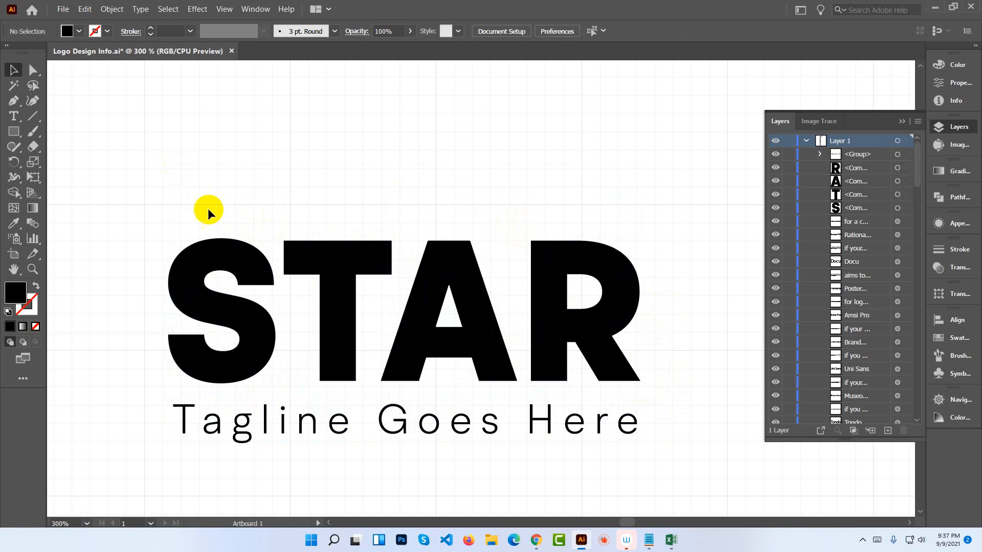
{"action": "left_click_drag", "start_coordinate": [163, 222], "coordinate": [648, 437]}
{"action": "left_click", "coordinate": [650, 409]}
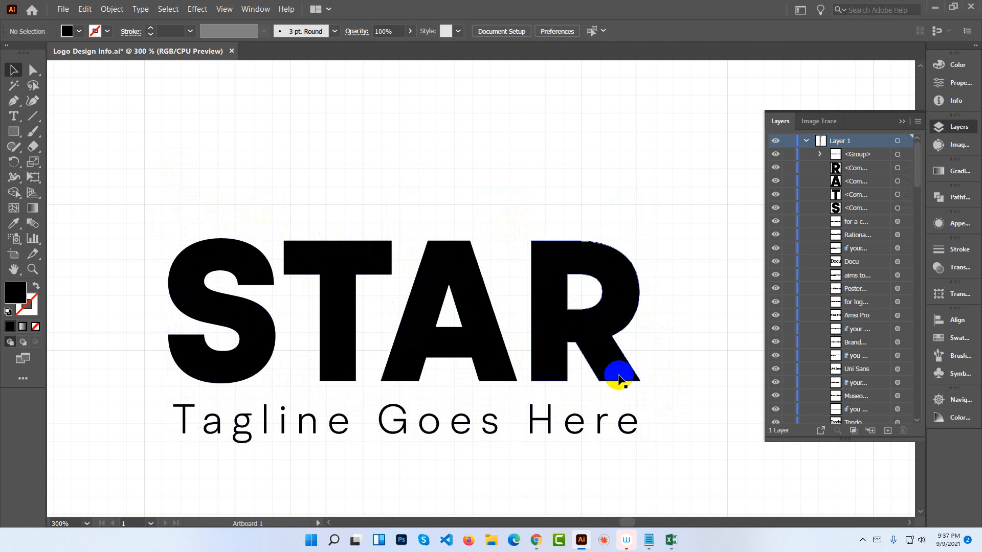
{"action": "left_click", "coordinate": [550, 346]}
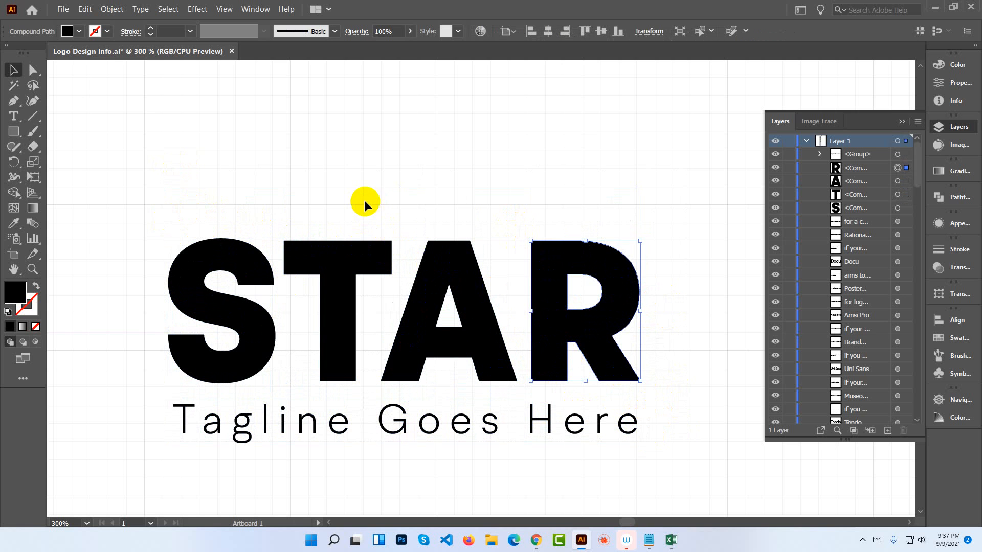
{"action": "left_click", "coordinate": [352, 221]}
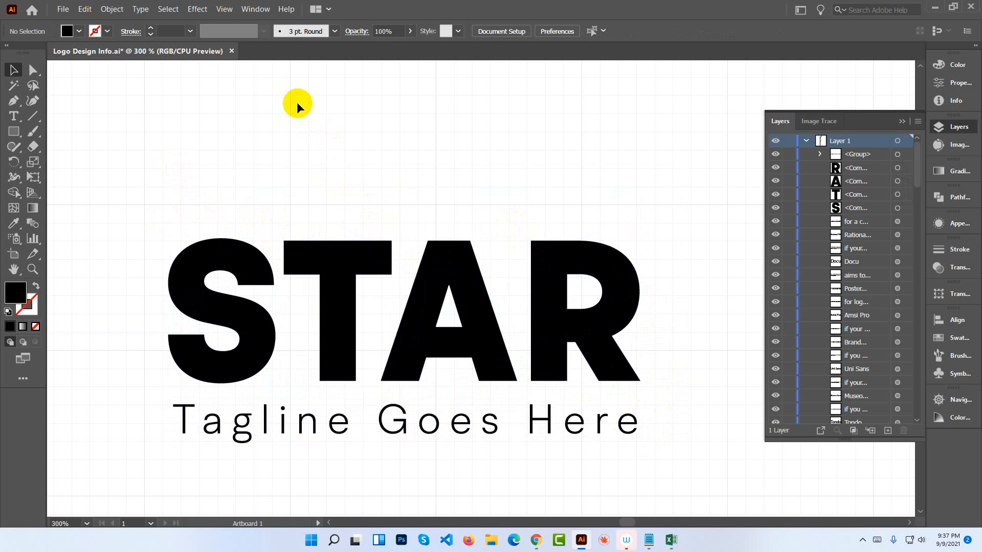
Turn on Snap to Grid and move the T up so its top edge sits on the major grid line above.
{"action": "left_click", "coordinate": [225, 8]}
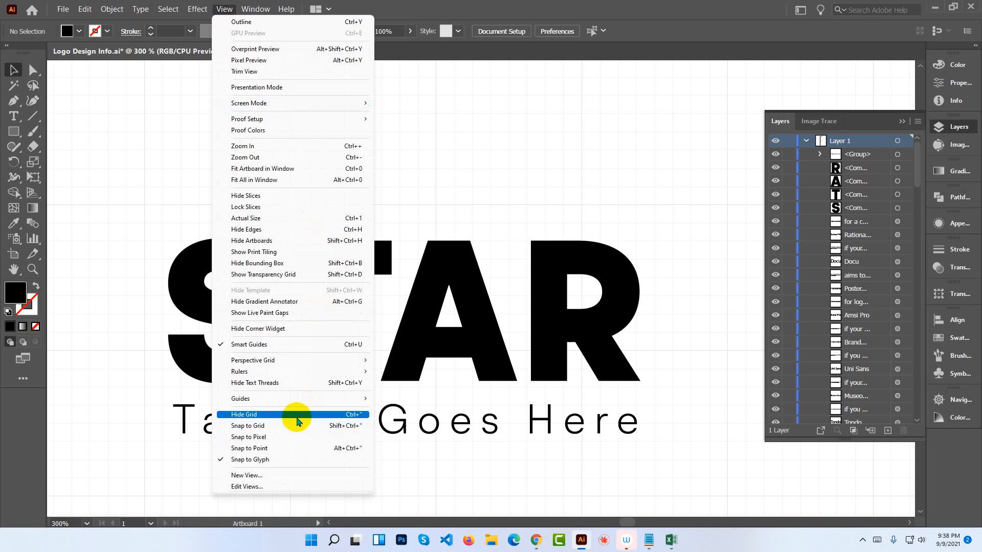
{"action": "left_click", "coordinate": [236, 427]}
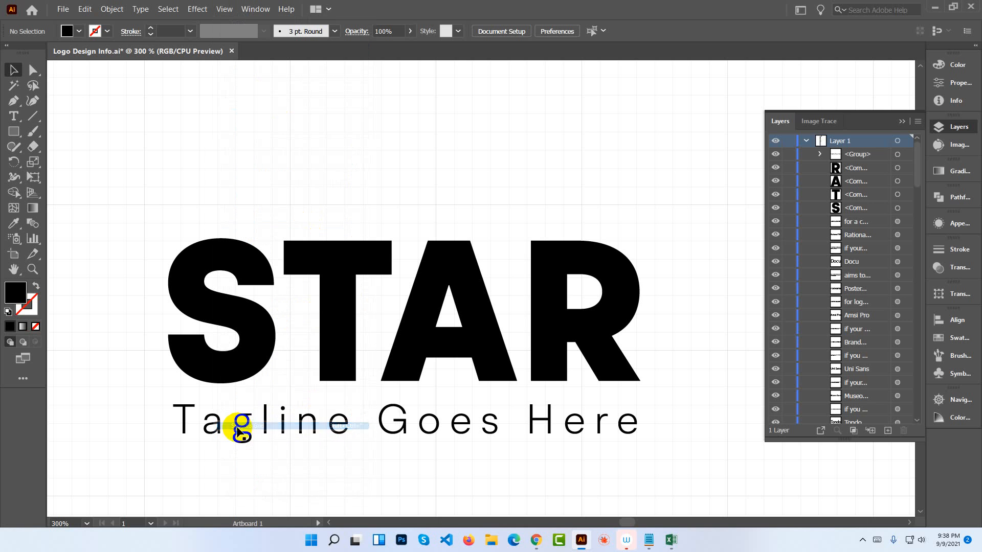
{"action": "left_click", "coordinate": [330, 292]}
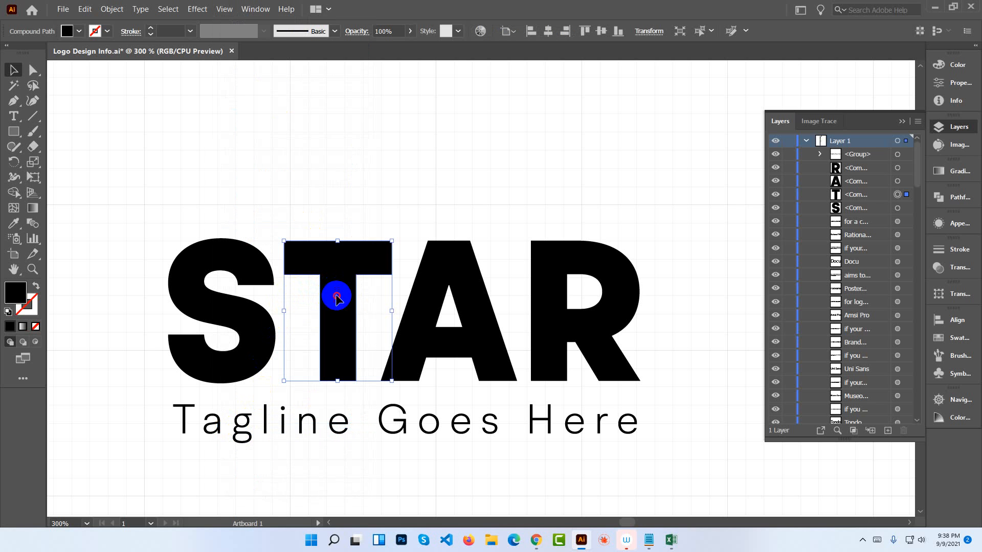
{"action": "left_click_drag", "start_coordinate": [336, 297], "coordinate": [343, 270]}
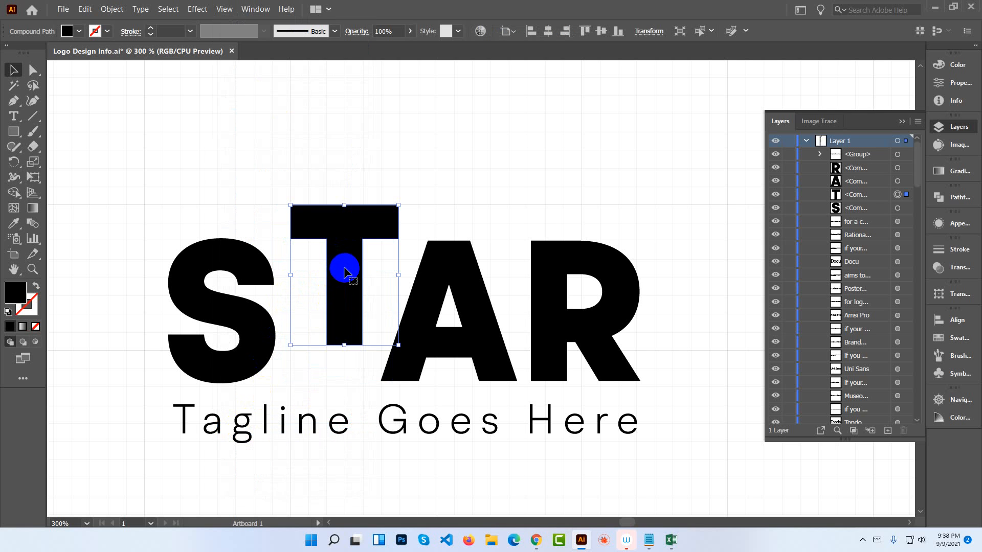
{"action": "left_click", "coordinate": [315, 153]}
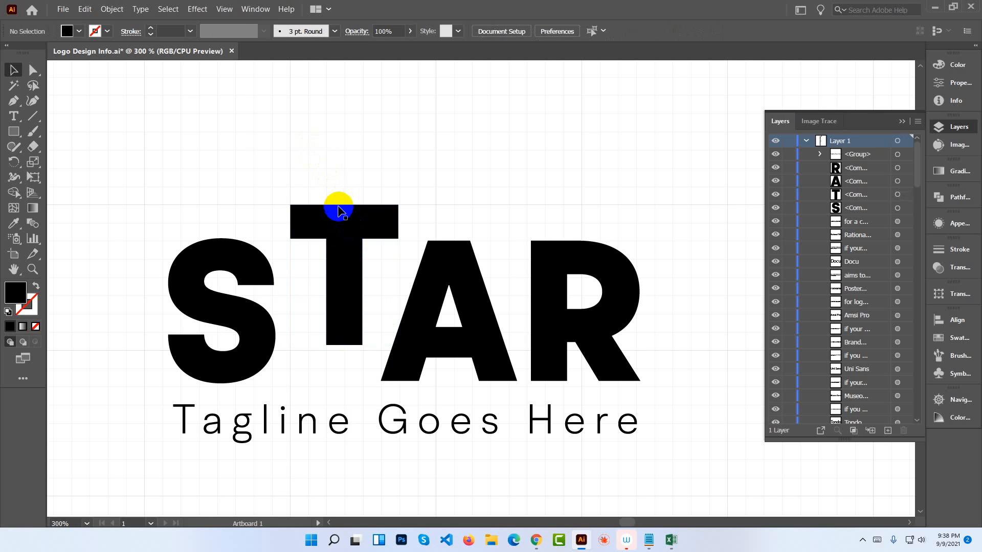
{"action": "left_click", "coordinate": [338, 217]}
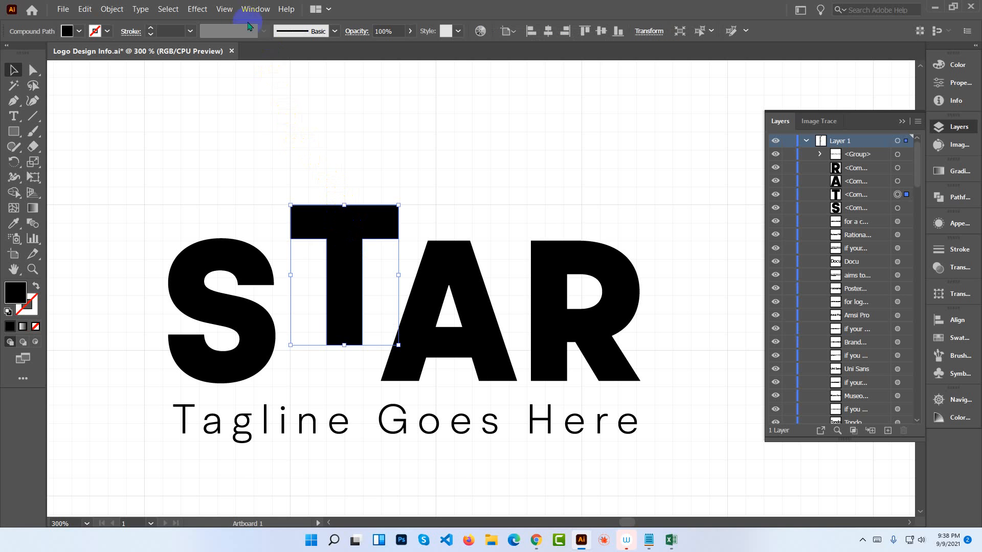
{"action": "left_click", "coordinate": [224, 9]}
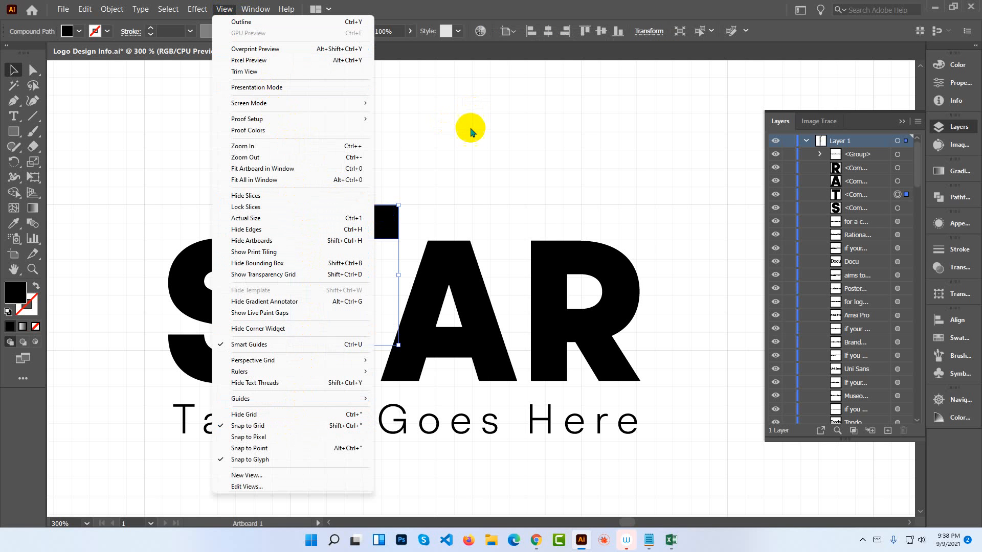
{"action": "left_click", "coordinate": [460, 148]}
{"action": "left_click", "coordinate": [456, 156]}
Move the R, A and S up in line with the T on the grid, shifting the R and A right for wider spacing.
{"action": "key", "text": "ctrl+minus"}
{"action": "key", "text": "ctrl+minus"}
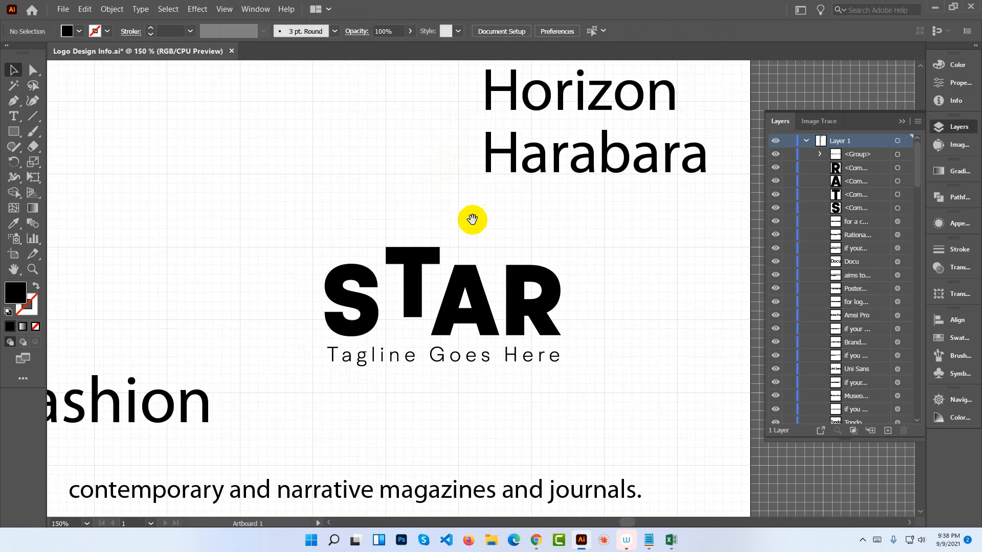
{"action": "left_click_drag", "start_coordinate": [471, 219], "coordinate": [396, 221]}
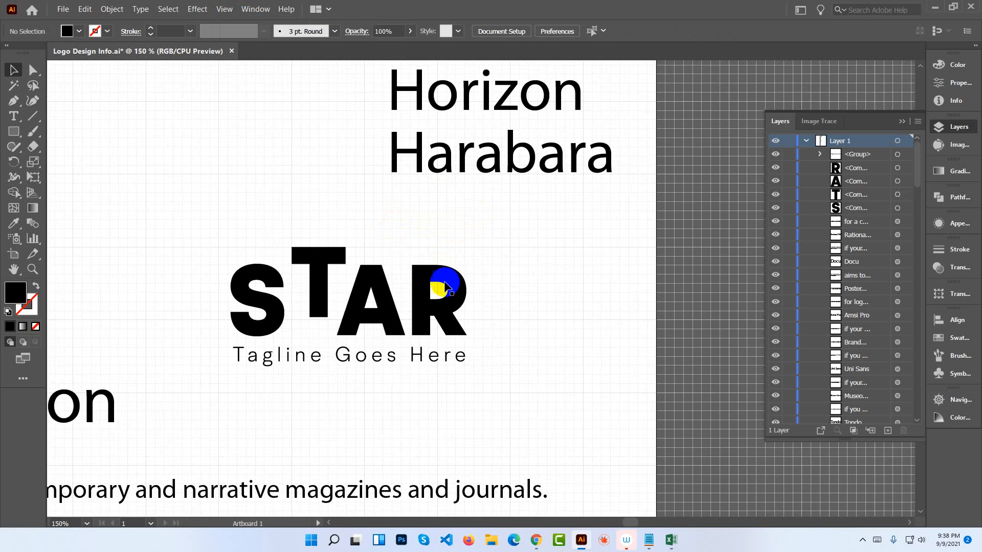
{"action": "left_click_drag", "start_coordinate": [450, 294], "coordinate": [482, 276]}
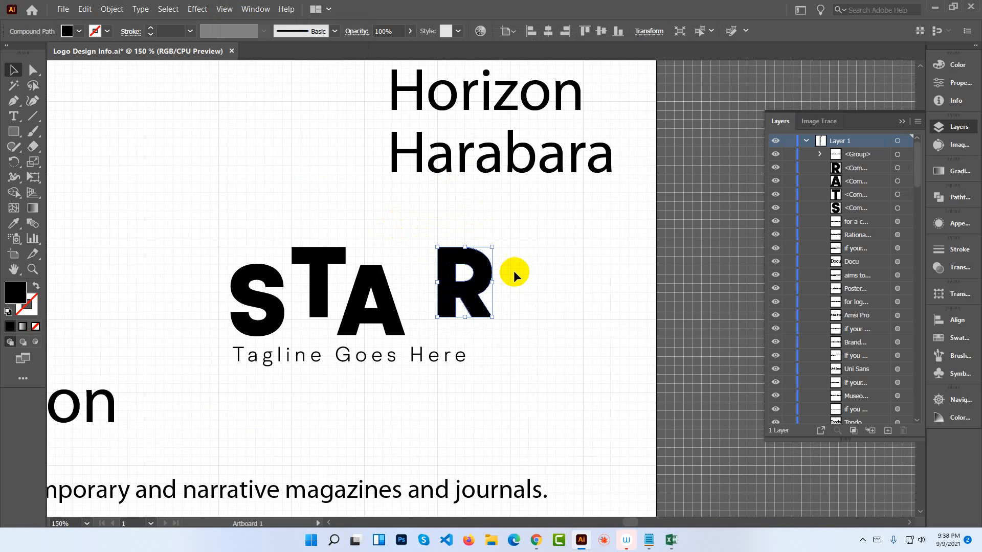
{"action": "left_click", "coordinate": [513, 274]}
{"action": "left_click_drag", "start_coordinate": [392, 302], "coordinate": [407, 281]}
{"action": "left_click_drag", "start_coordinate": [272, 316], "coordinate": [269, 296]}
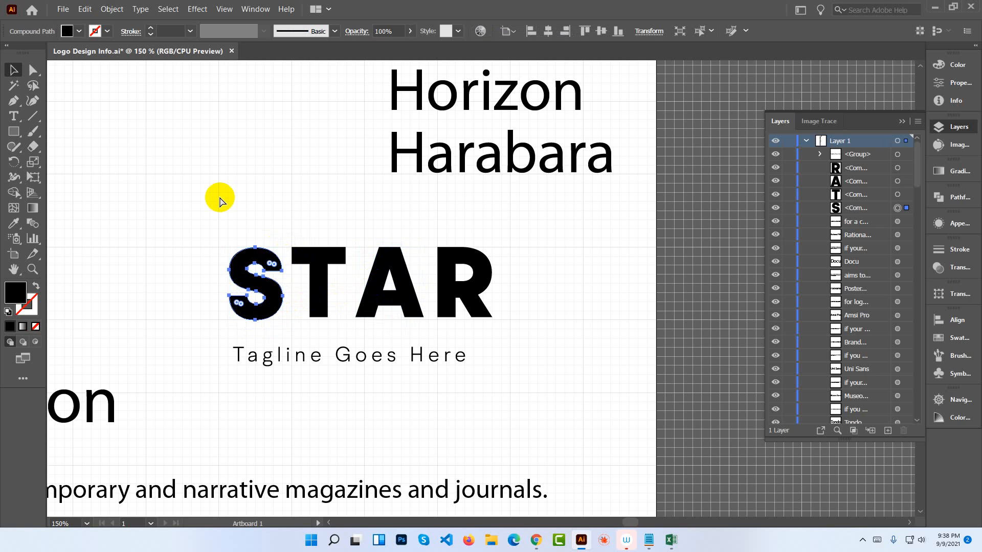
Examine the enlarged STAR letters for their grid alignment and the gaps around the T and A.
{"action": "key", "text": "ctrl+equal"}
{"action": "key", "text": "ctrl+equal"}
{"action": "left_click_drag", "start_coordinate": [471, 264], "coordinate": [183, 258]}
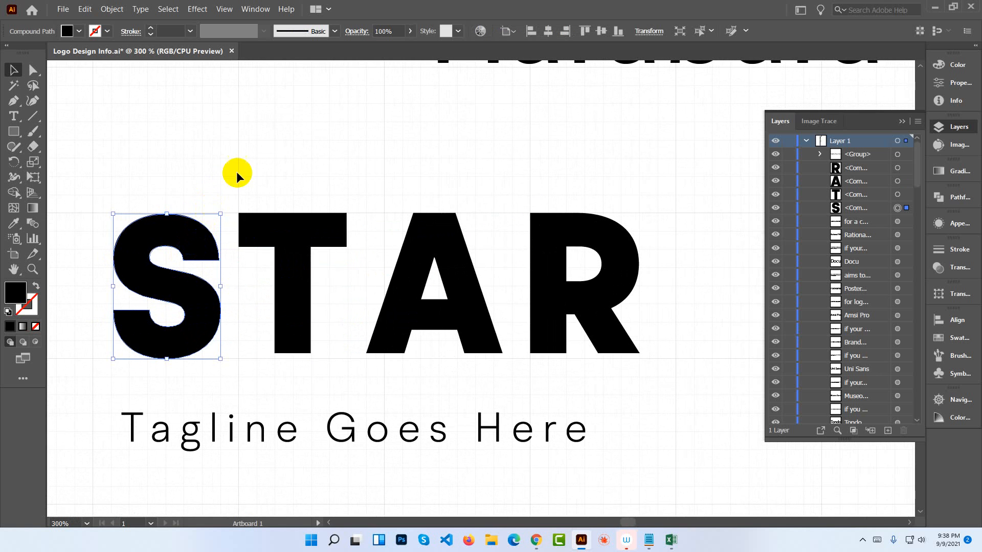
{"action": "left_click", "coordinate": [253, 184]}
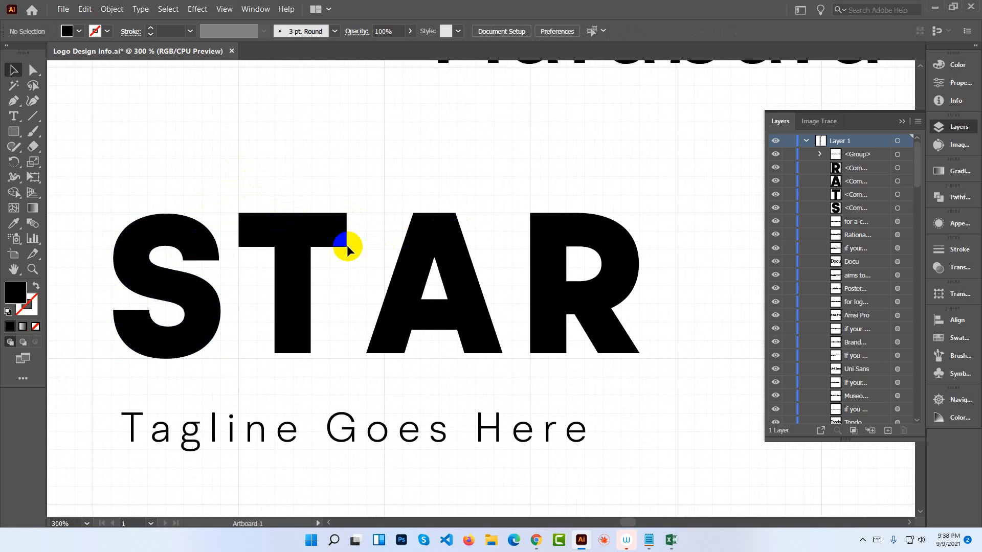
{"action": "left_click", "coordinate": [309, 233]}
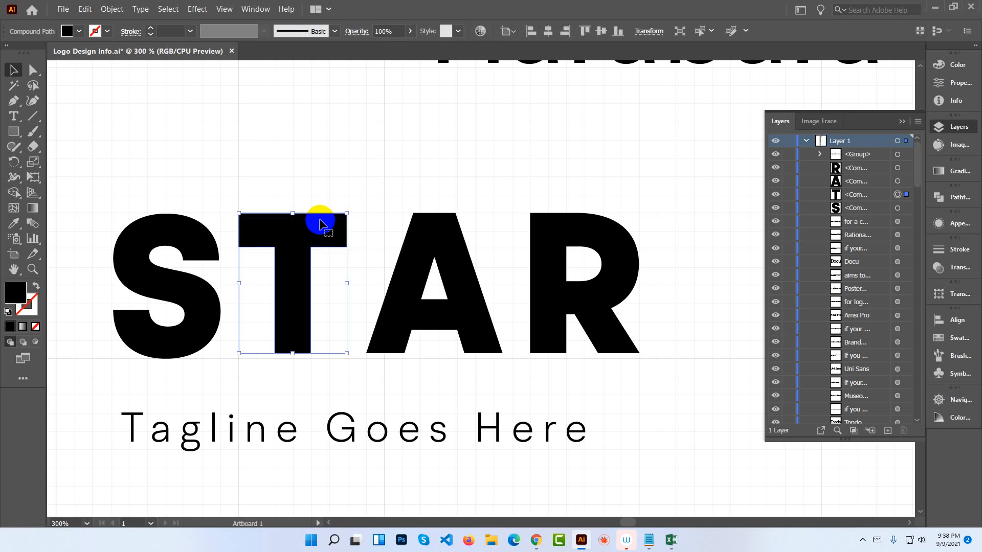
{"action": "left_click", "coordinate": [345, 262]}
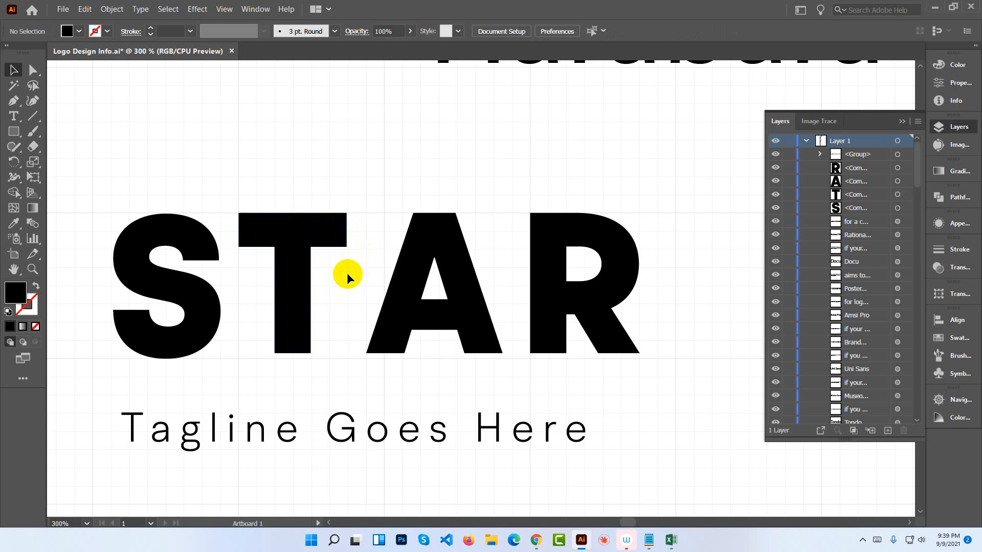
{"action": "left_click", "coordinate": [405, 270]}
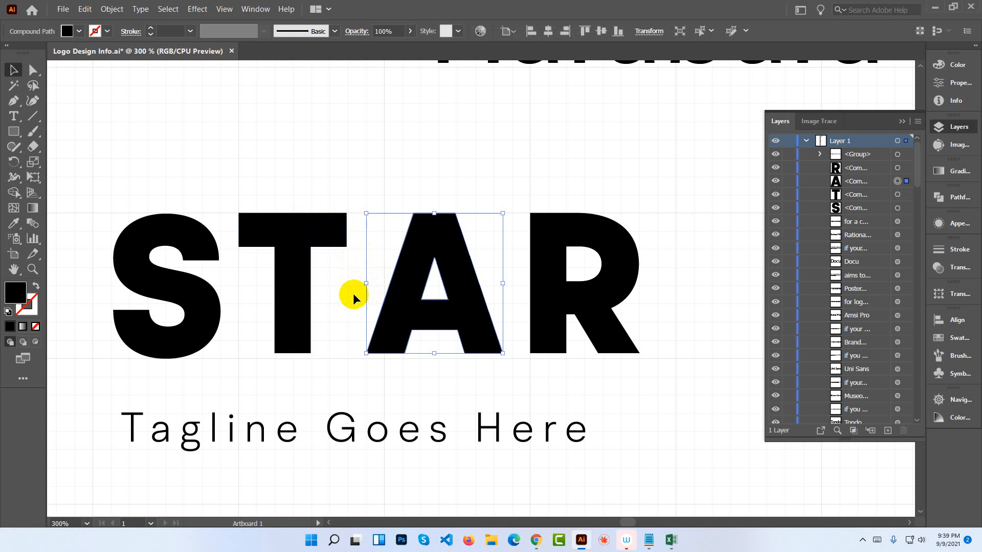
{"action": "left_click", "coordinate": [465, 192]}
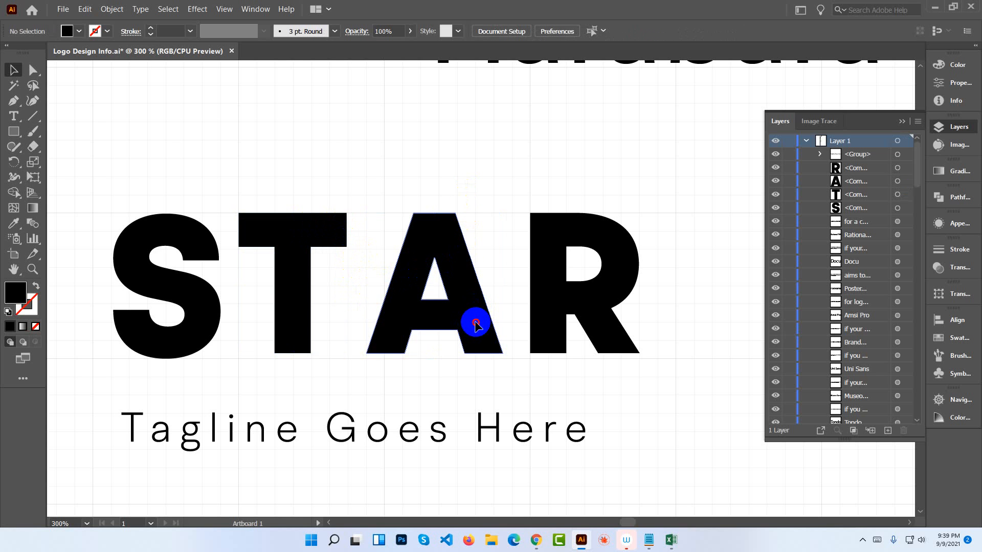
{"action": "left_click", "coordinate": [473, 322]}
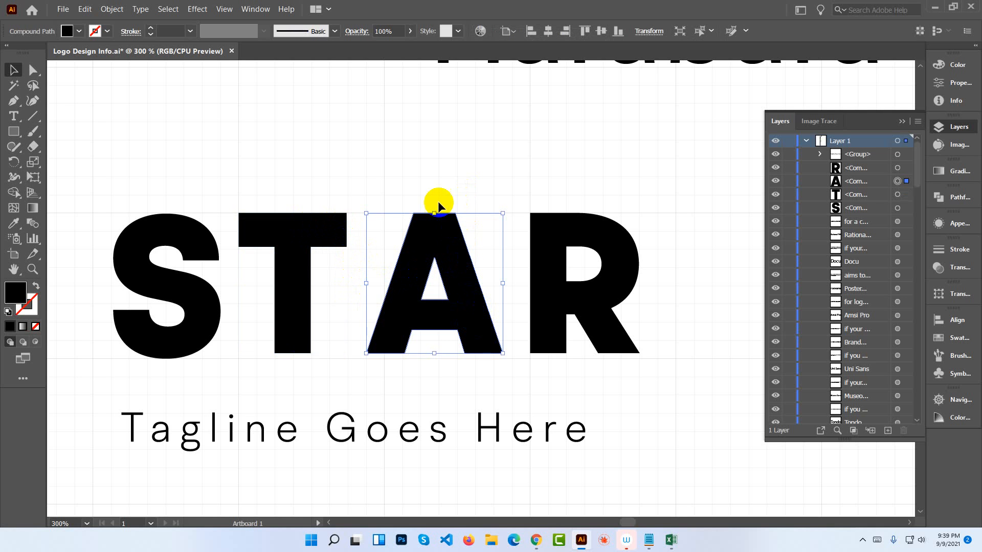
{"action": "left_click", "coordinate": [417, 192]}
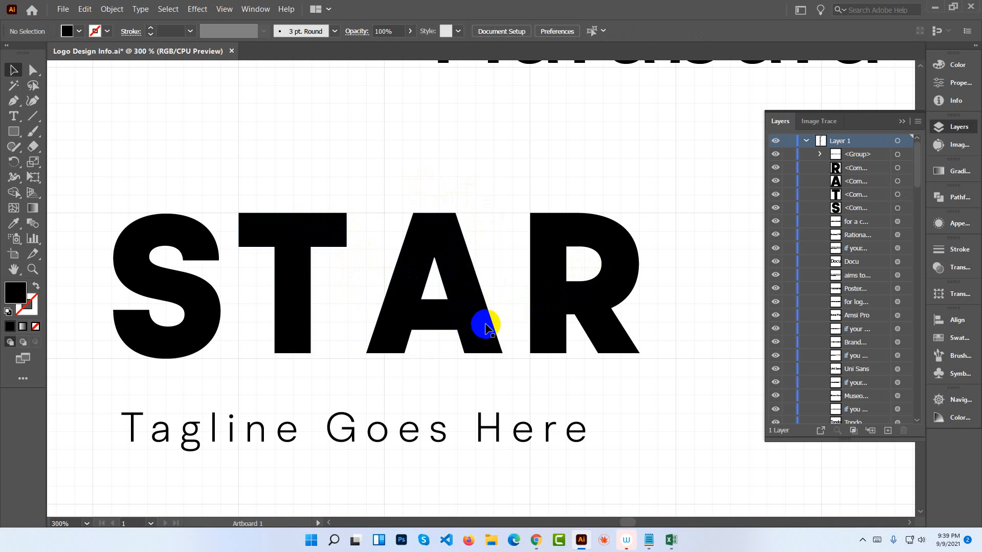
Try the R one grid step closer to the A, and return it to its wider spacing.
{"action": "left_click_drag", "start_coordinate": [542, 317], "coordinate": [538, 316]}
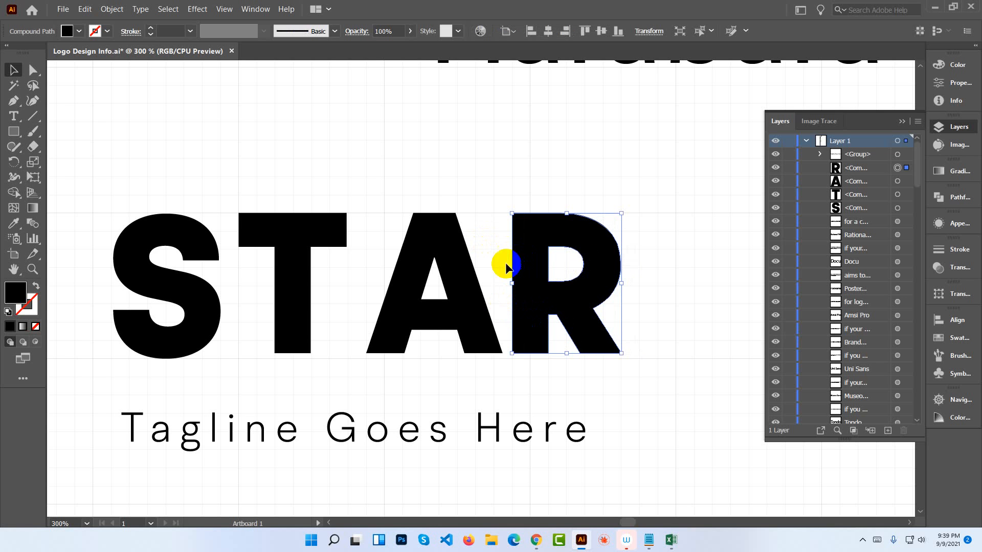
{"action": "left_click_drag", "start_coordinate": [530, 266], "coordinate": [543, 264]}
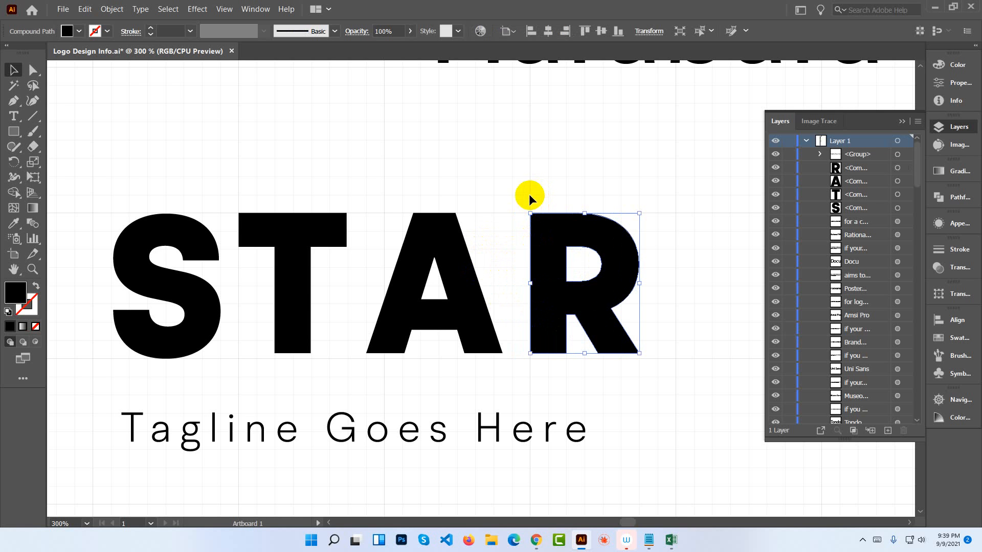
{"action": "left_click", "coordinate": [526, 195]}
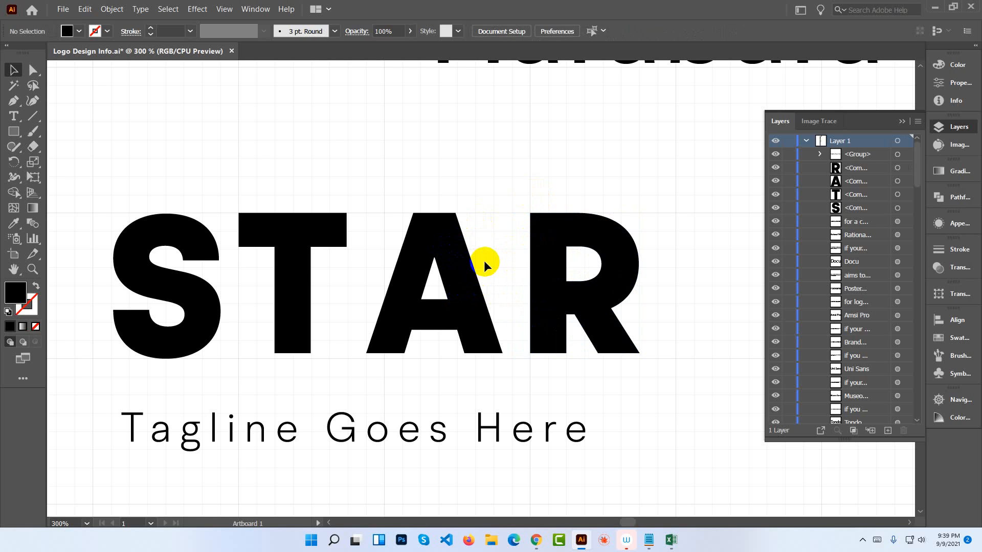
{"action": "left_click", "coordinate": [467, 308]}
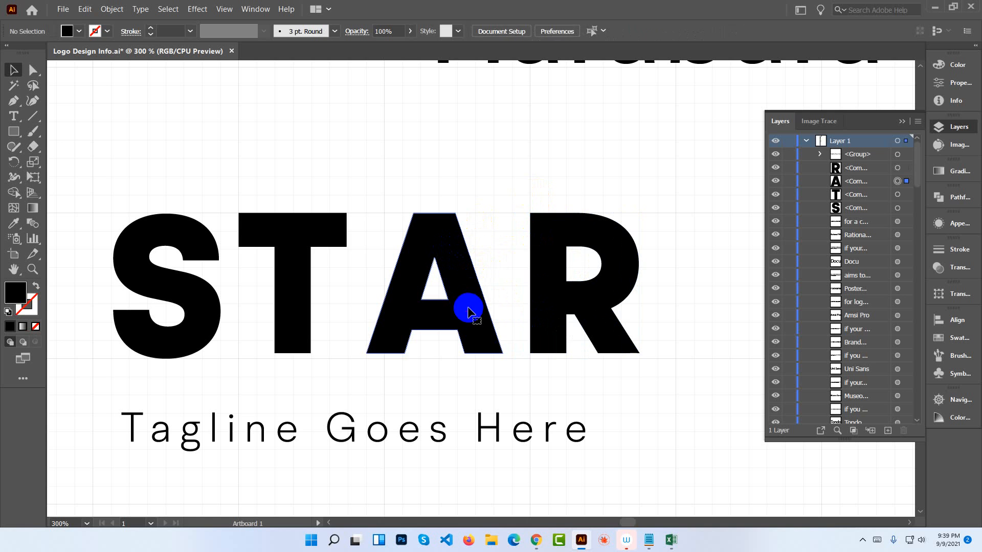
{"action": "key", "text": "ctrl+z"}
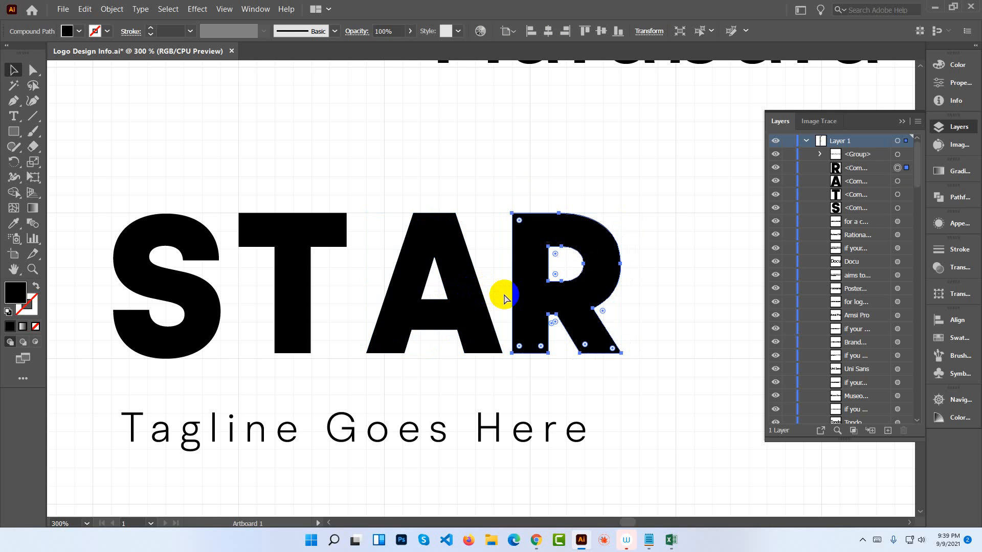
{"action": "key", "text": "ctrl+shift+z"}
{"action": "left_click", "coordinate": [511, 302]}
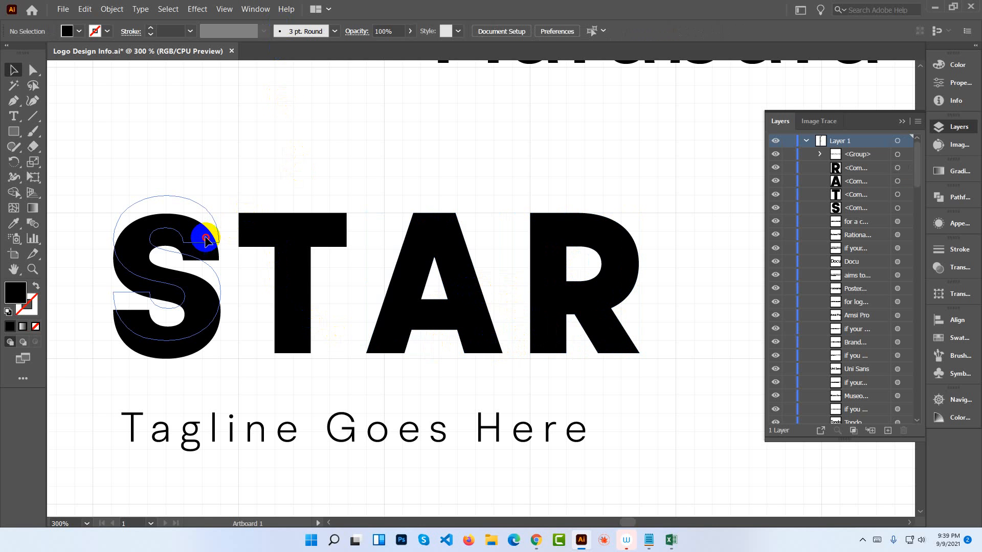
Set the S back with its top edge on the major grid line, and turn off Snap to Grid.
{"action": "left_click_drag", "start_coordinate": [206, 238], "coordinate": [206, 240]}
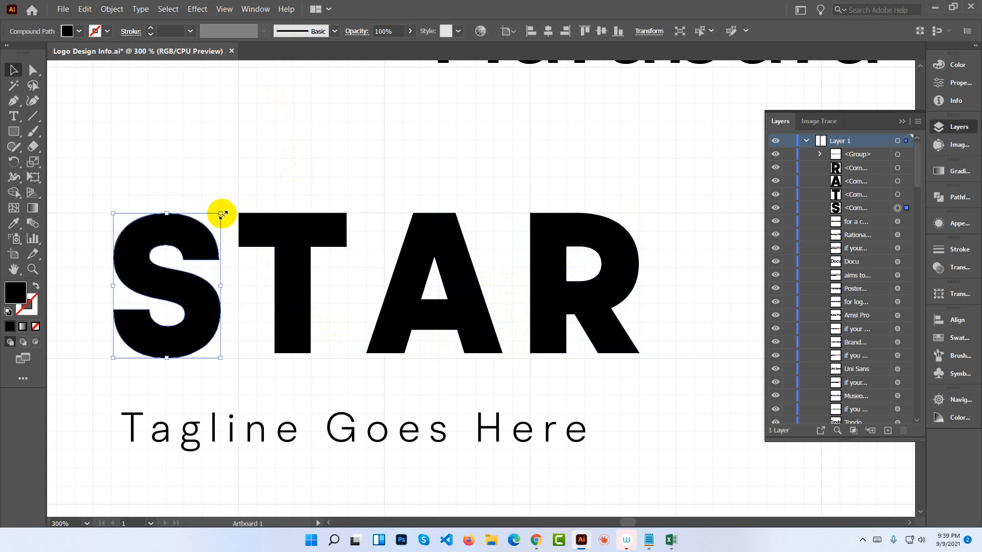
{"action": "left_click", "coordinate": [221, 173]}
{"action": "left_click_drag", "start_coordinate": [156, 186], "coordinate": [588, 297]}
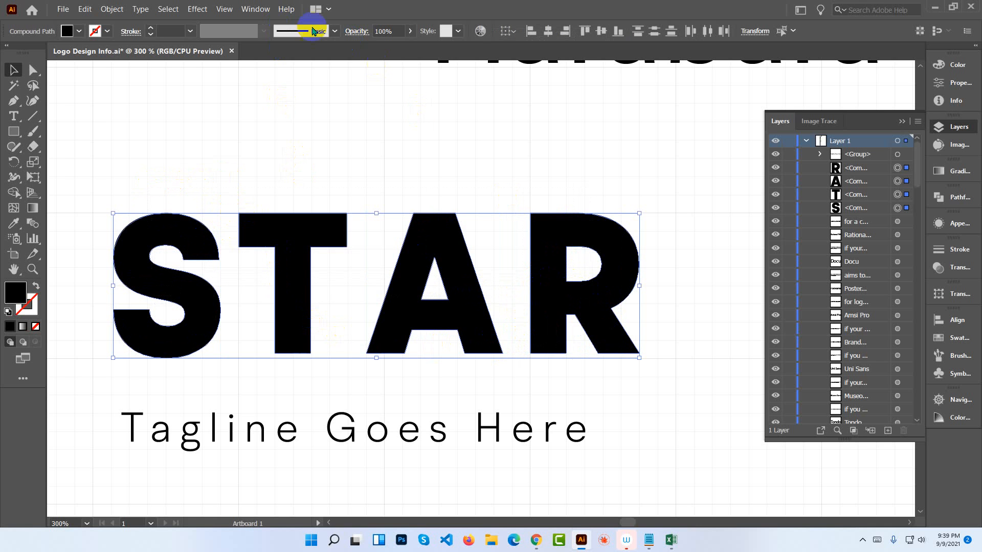
{"action": "left_click", "coordinate": [260, 10]}
{"action": "mouse_move", "coordinate": [224, 9]}
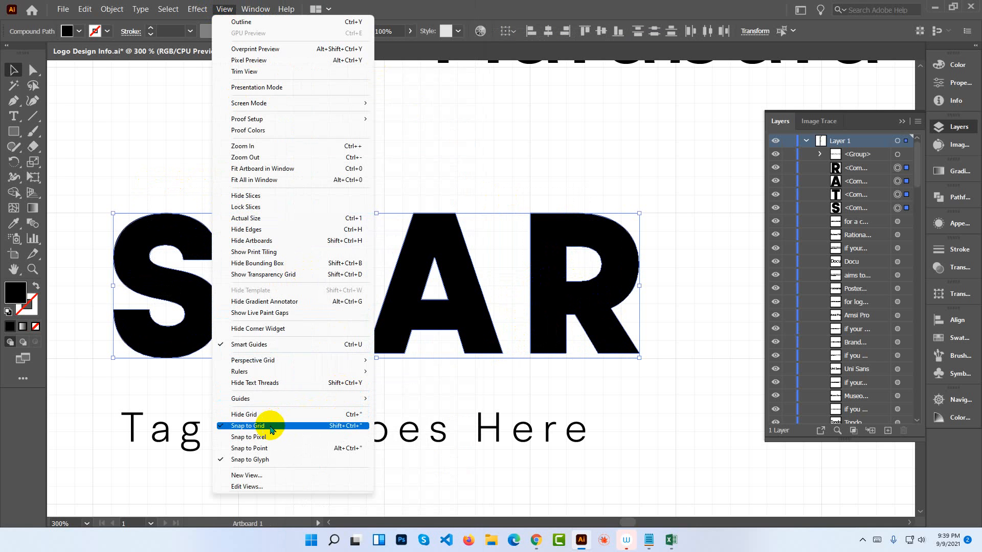
{"action": "left_click", "coordinate": [269, 426]}
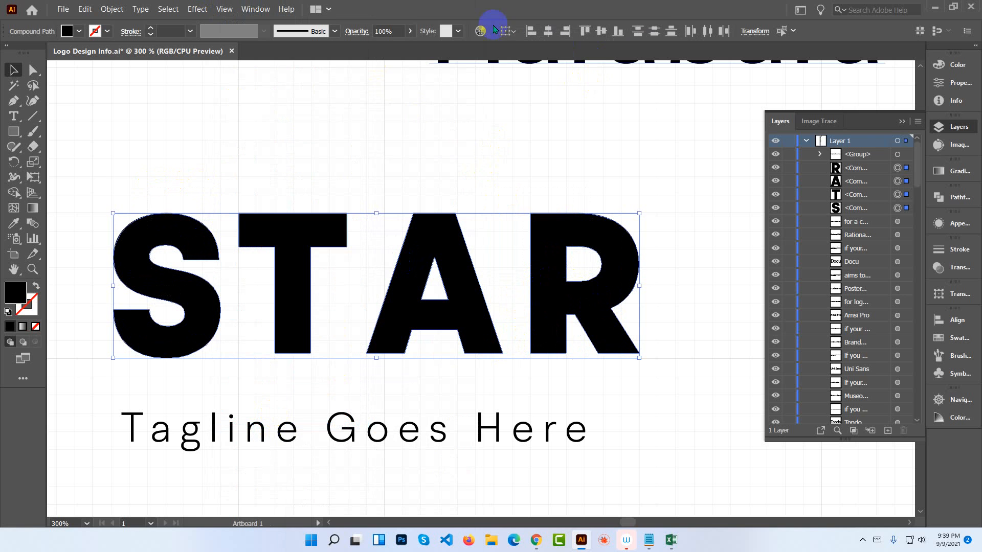
Distribute the horizontal spacing evenly between the four selected STAR letters.
{"action": "left_click", "coordinate": [510, 32]}
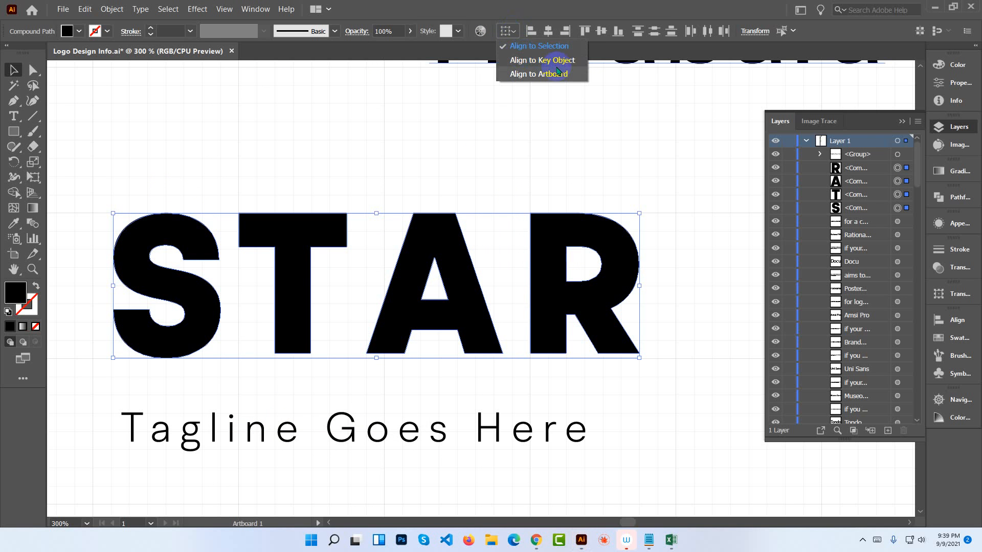
{"action": "left_click", "coordinate": [949, 324]}
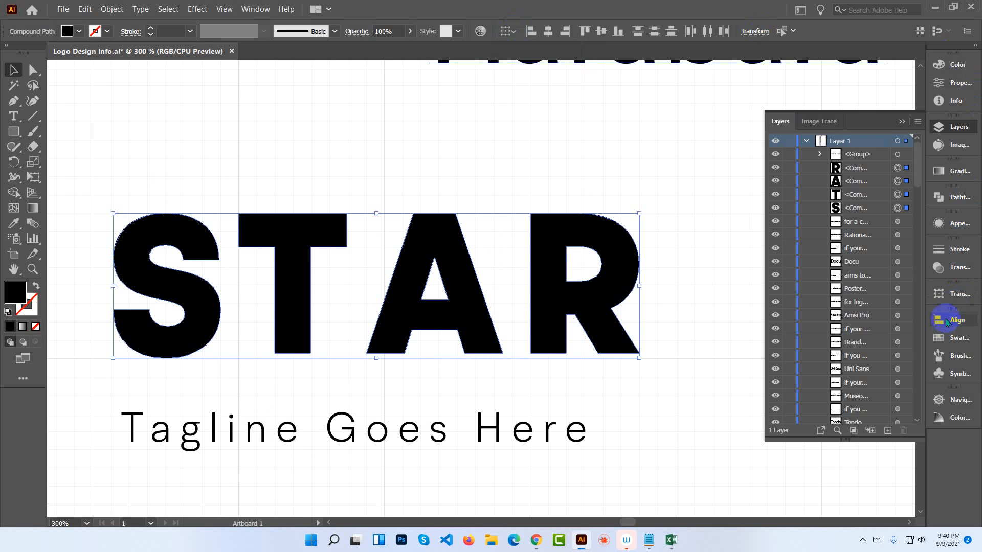
{"action": "left_click", "coordinate": [934, 317]}
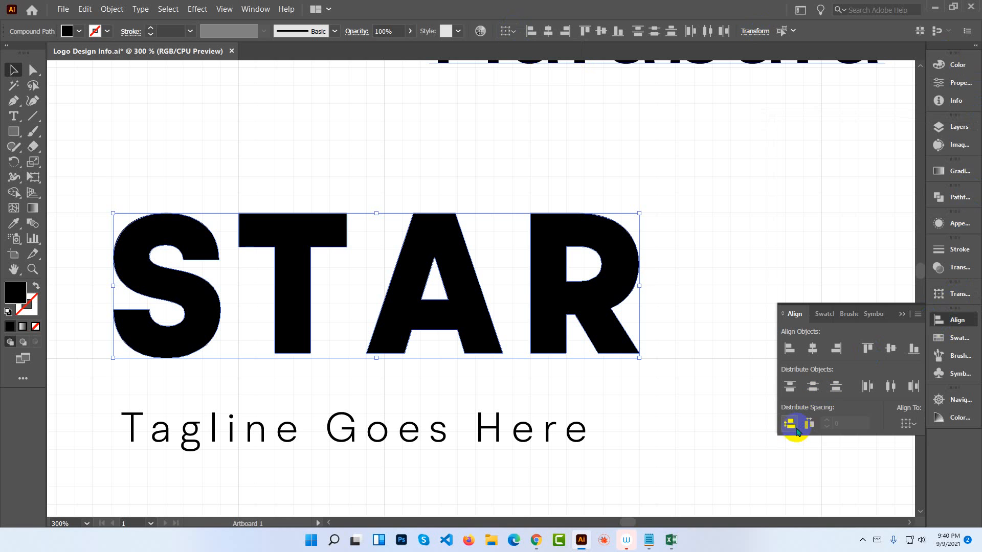
{"action": "left_click", "coordinate": [807, 424]}
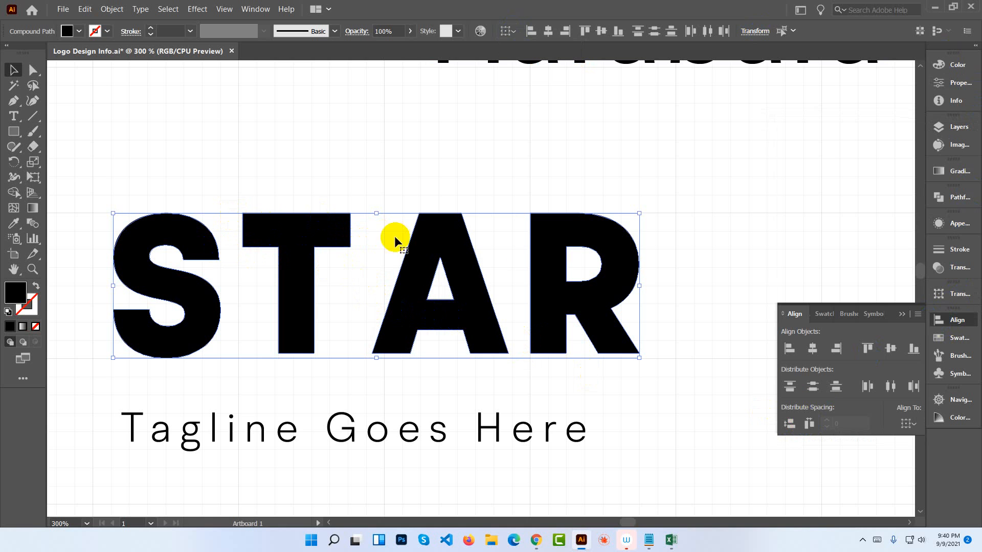
{"action": "left_click", "coordinate": [658, 271]}
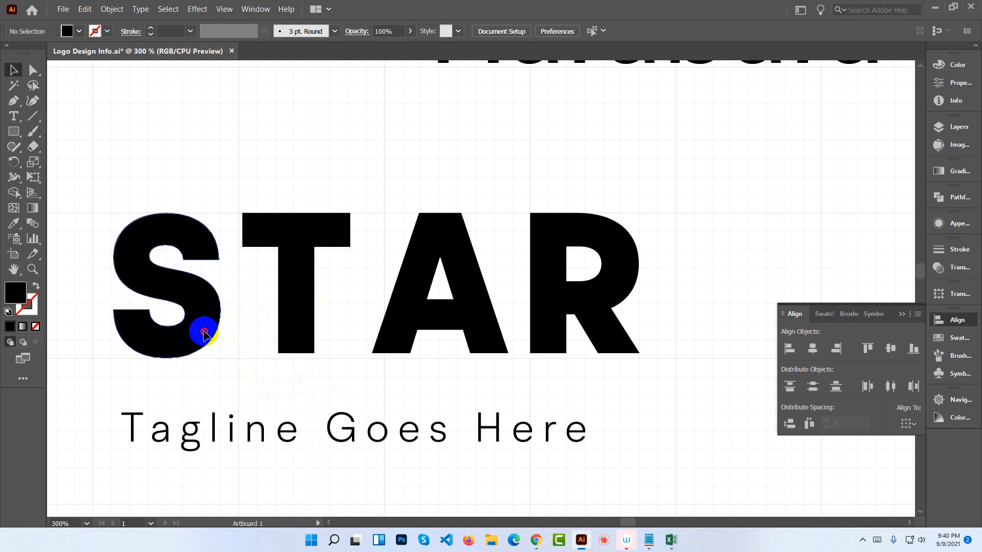
Move the S up so its bottom curve lines up with the baseline of the T, A and R.
{"action": "mouse_move", "coordinate": [203, 333]}
{"action": "left_mouse_down"}
{"action": "mouse_move", "coordinate": [205, 323]}
{"action": "mouse_move", "coordinate": [184, 332]}
{"action": "left_mouse_up"}
{"action": "left_click", "coordinate": [244, 348]}
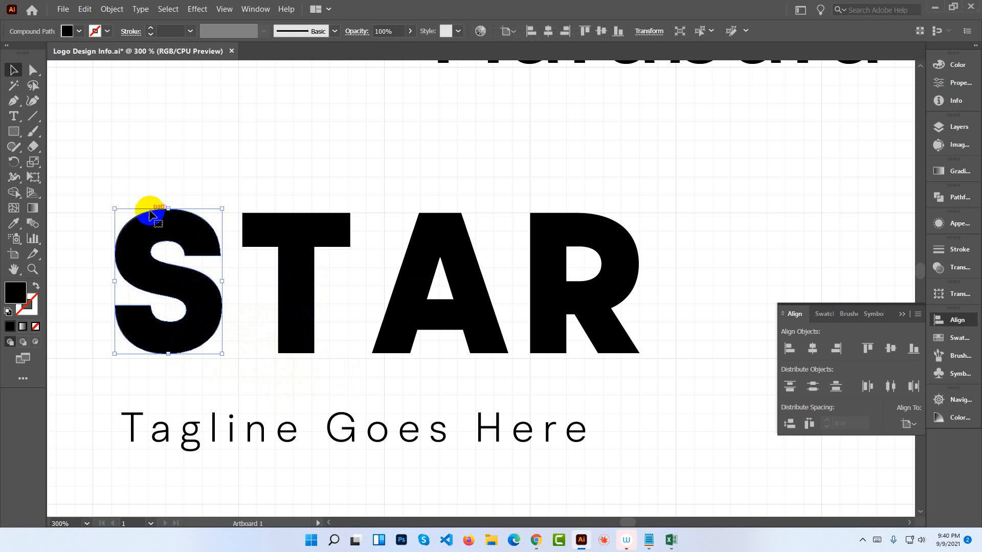
{"action": "left_click", "coordinate": [180, 188]}
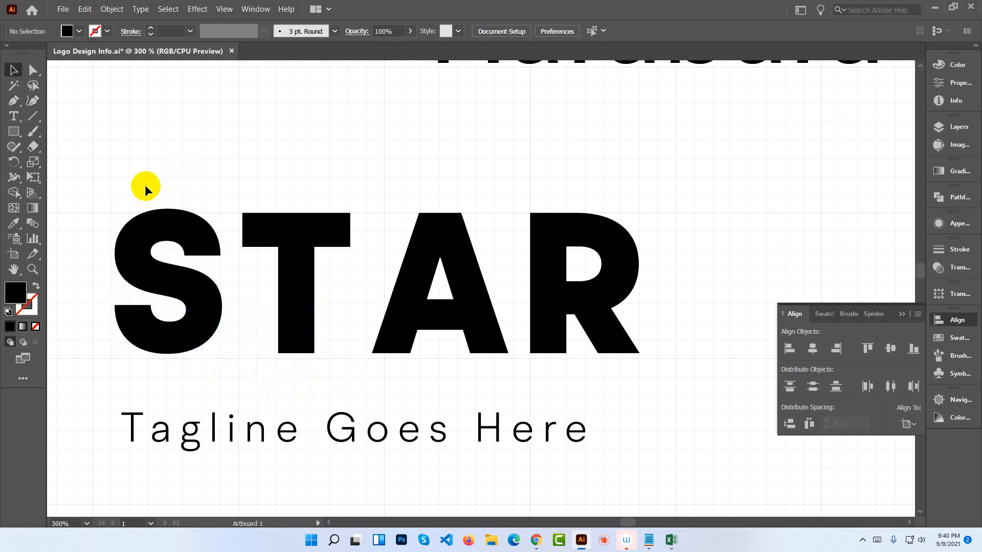
{"action": "left_click_drag", "start_coordinate": [144, 190], "coordinate": [574, 309]}
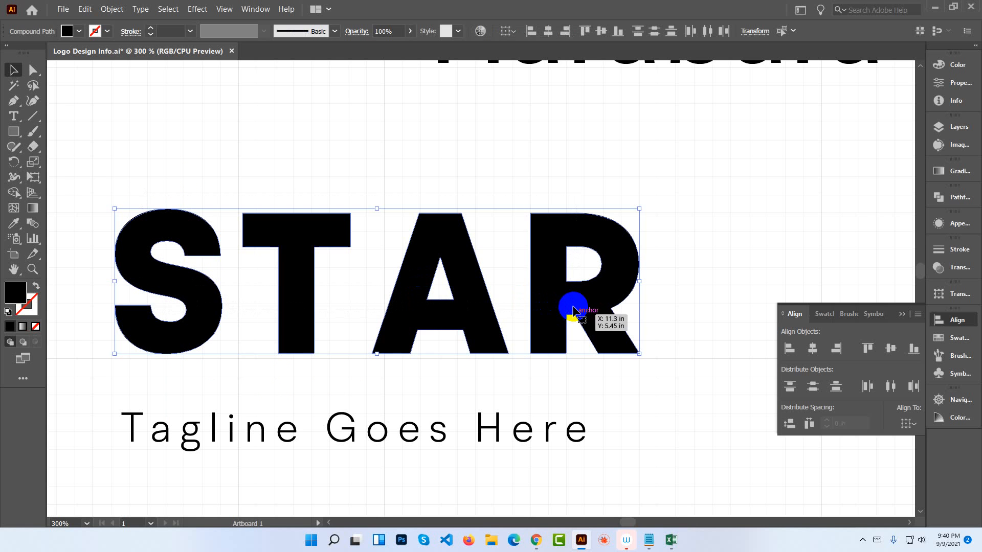
{"action": "left_click", "coordinate": [440, 170]}
{"action": "left_click", "coordinate": [194, 275]}
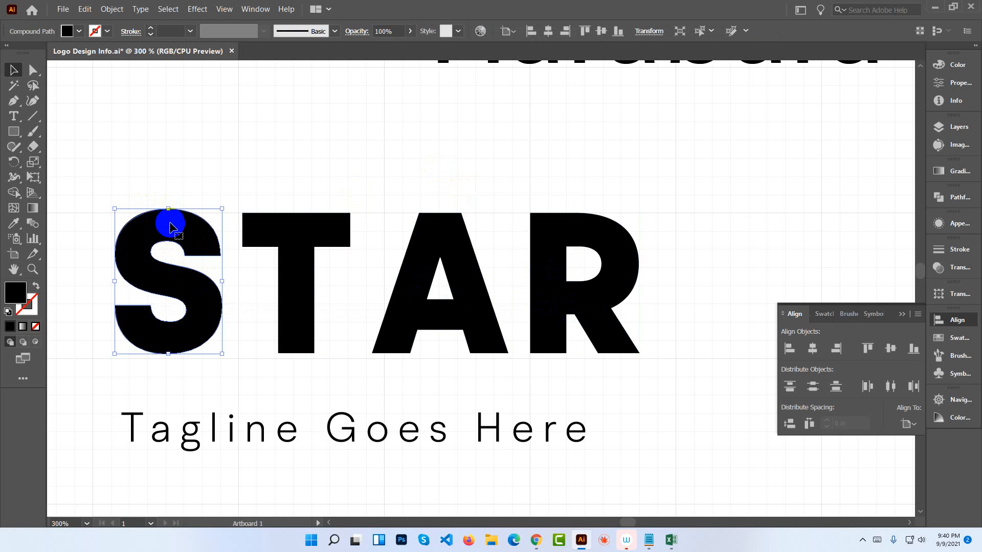
{"action": "left_click", "coordinate": [265, 379]}
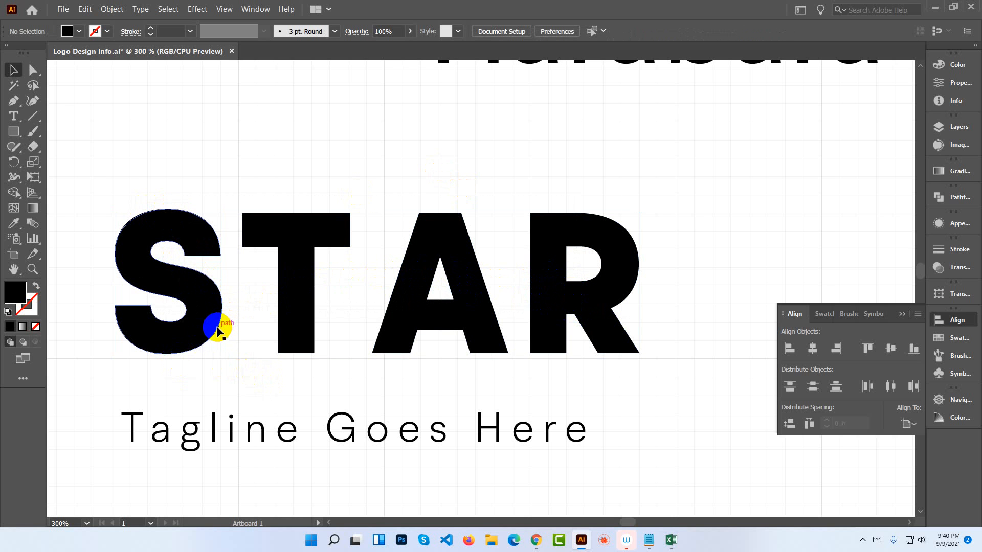
Scale the S down slightly from its top edge to match the height of the other letters.
{"action": "left_click", "coordinate": [188, 348]}
{"action": "left_click_drag", "start_coordinate": [168, 354], "coordinate": [169, 354]}
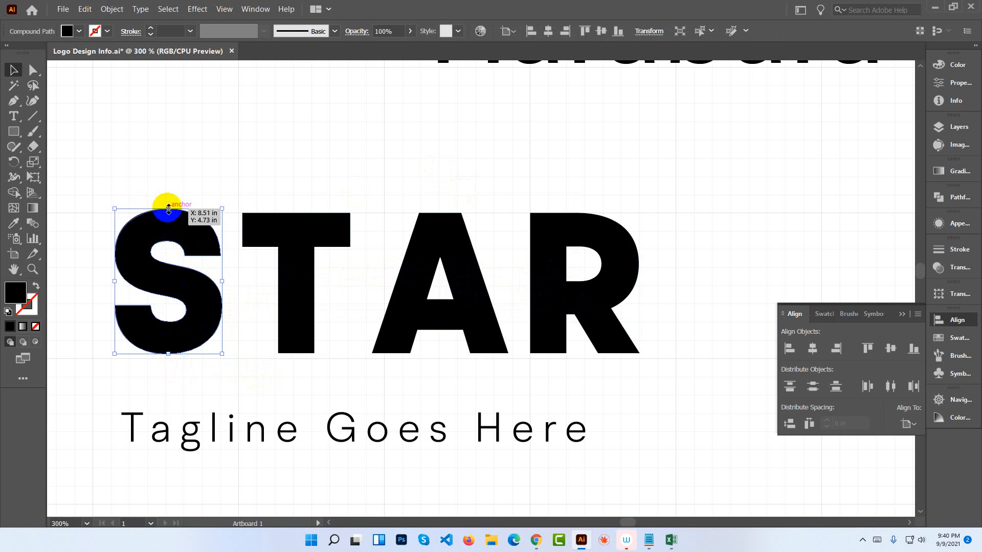
{"action": "left_click_drag", "start_coordinate": [168, 209], "coordinate": [167, 214]}
{"action": "left_click", "coordinate": [194, 180]}
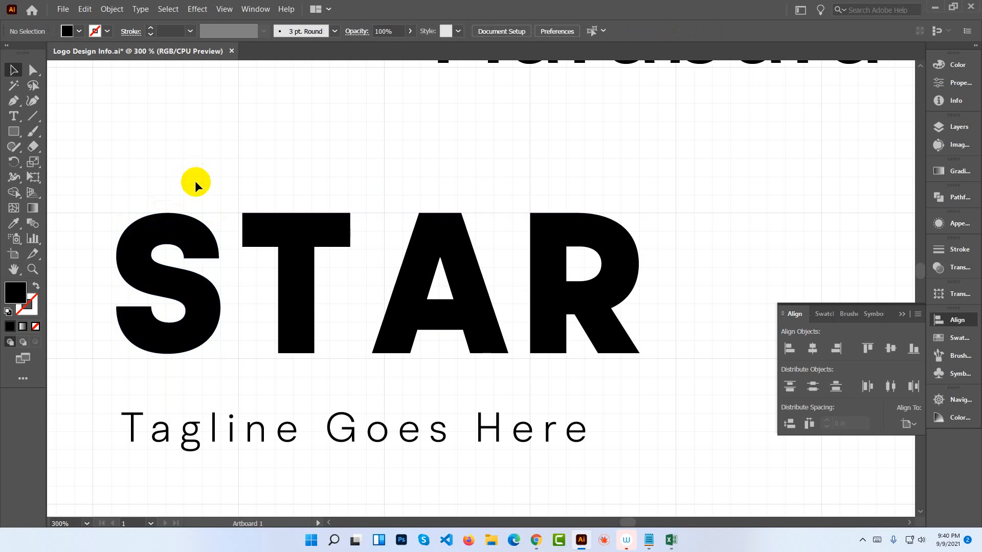
Undo the S's resizing and its last small move.
{"action": "key", "text": "ctrl+minus"}
{"action": "key", "text": "ctrl+minus"}
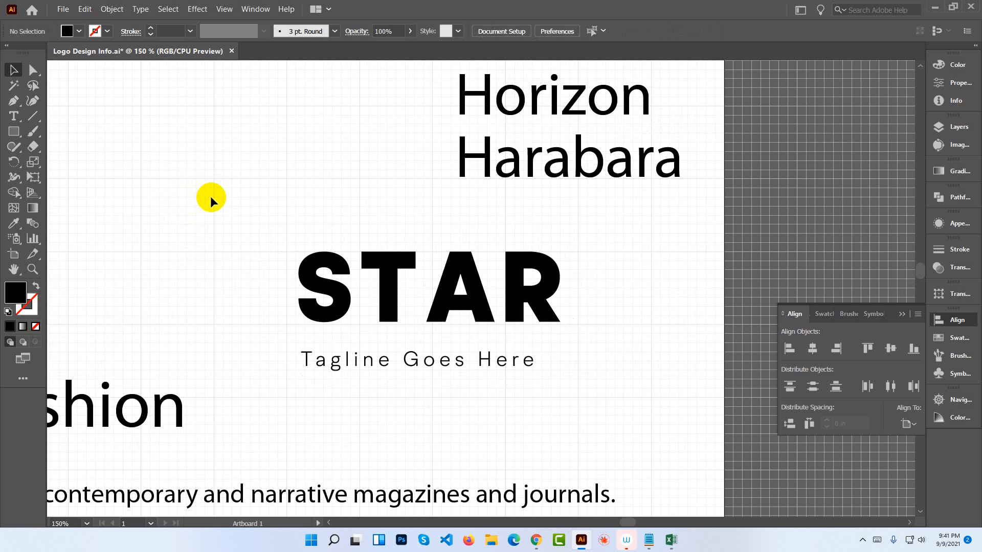
{"action": "left_click_drag", "start_coordinate": [408, 284], "coordinate": [388, 288]}
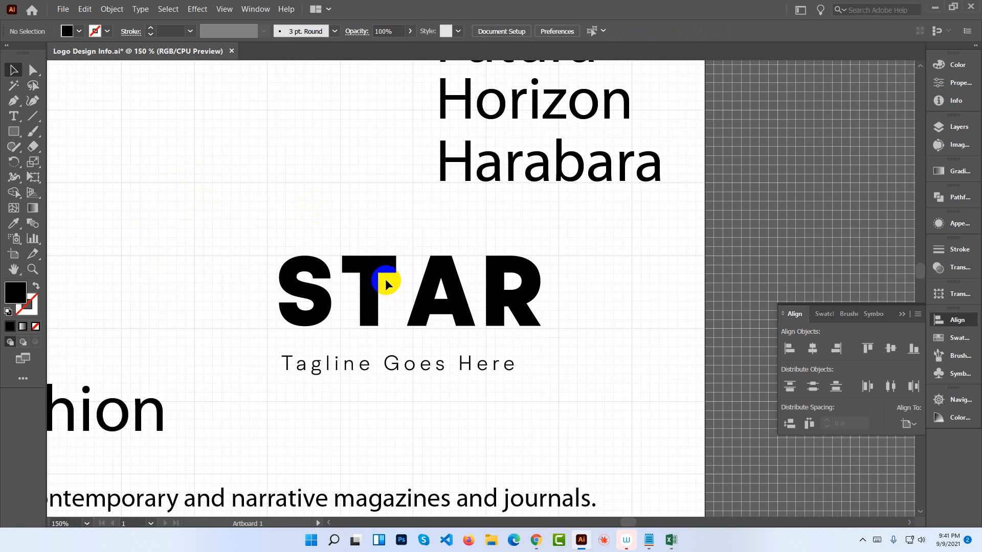
{"action": "key", "text": "ctrl+plus"}
{"action": "key", "text": "ctrl+plus"}
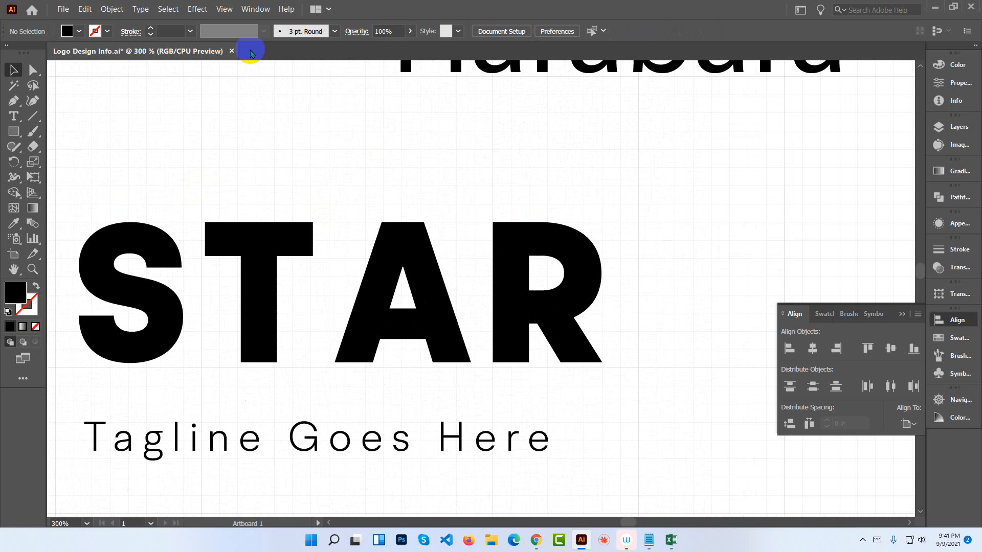
{"action": "key", "text": "ctrl+z"}
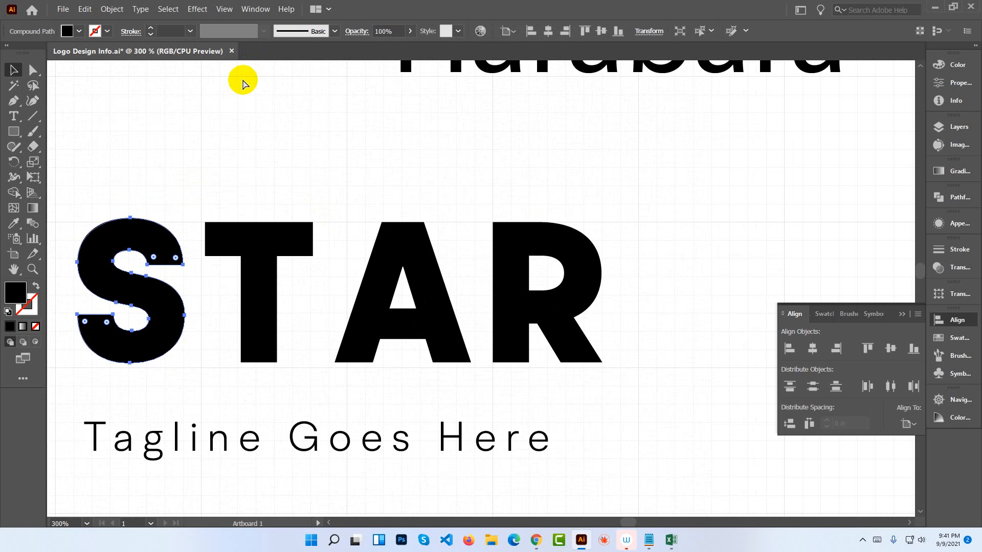
{"action": "left_click", "coordinate": [268, 151]}
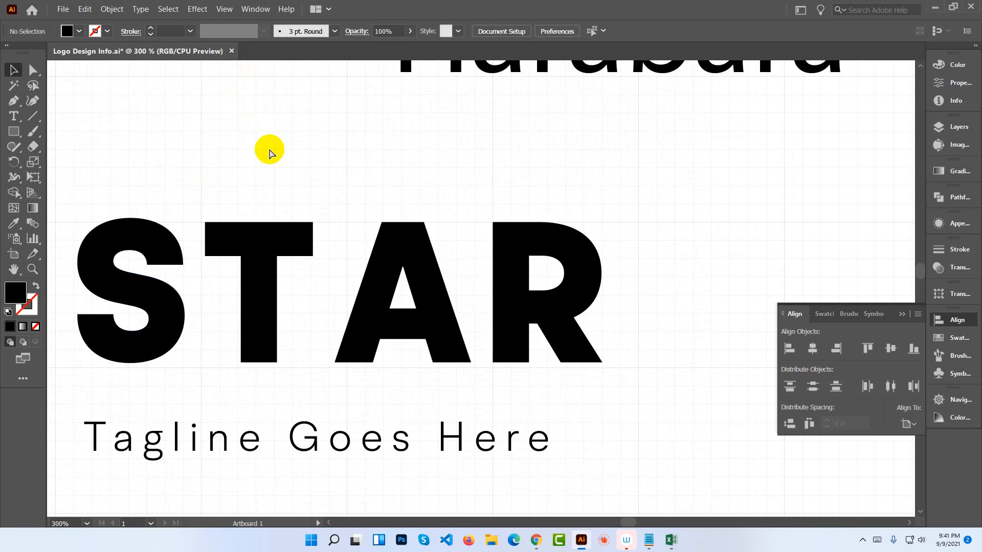
{"action": "key", "text": "ctrl+z"}
{"action": "left_click", "coordinate": [276, 154]}
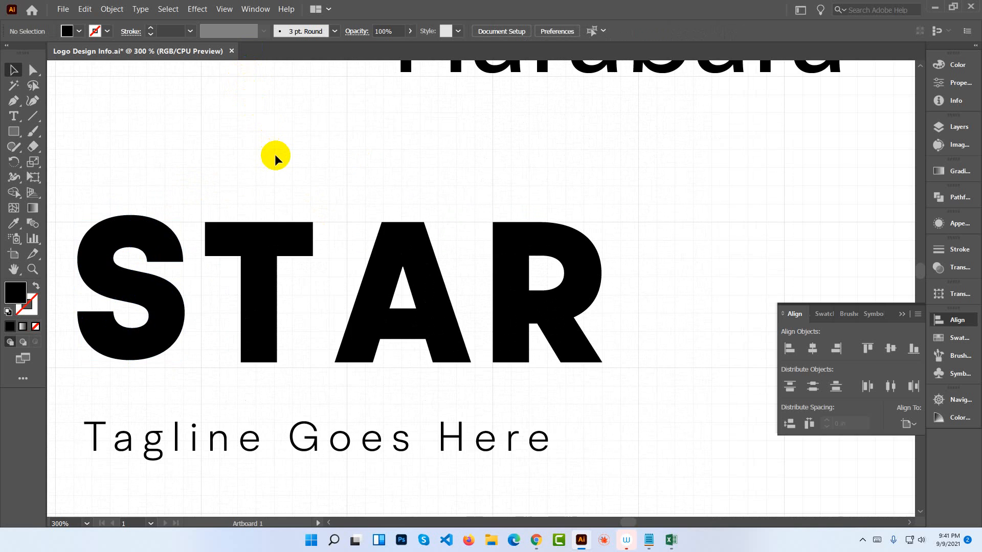
Nudge the T slightly right to even out its gaps to the S and the A.
{"action": "left_click_drag", "start_coordinate": [275, 163], "coordinate": [315, 159]}
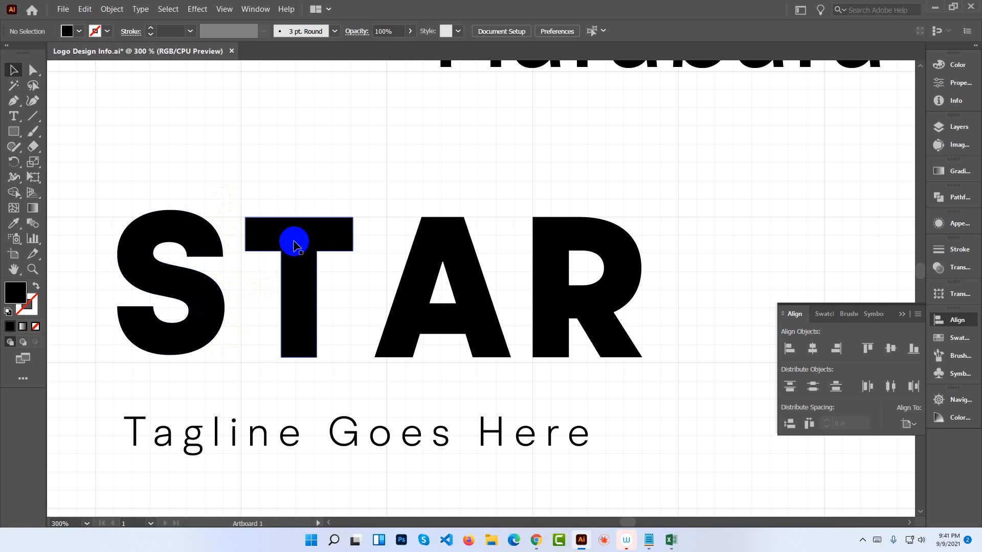
{"action": "left_click_drag", "start_coordinate": [193, 192], "coordinate": [552, 332]}
{"action": "left_click", "coordinate": [699, 294]}
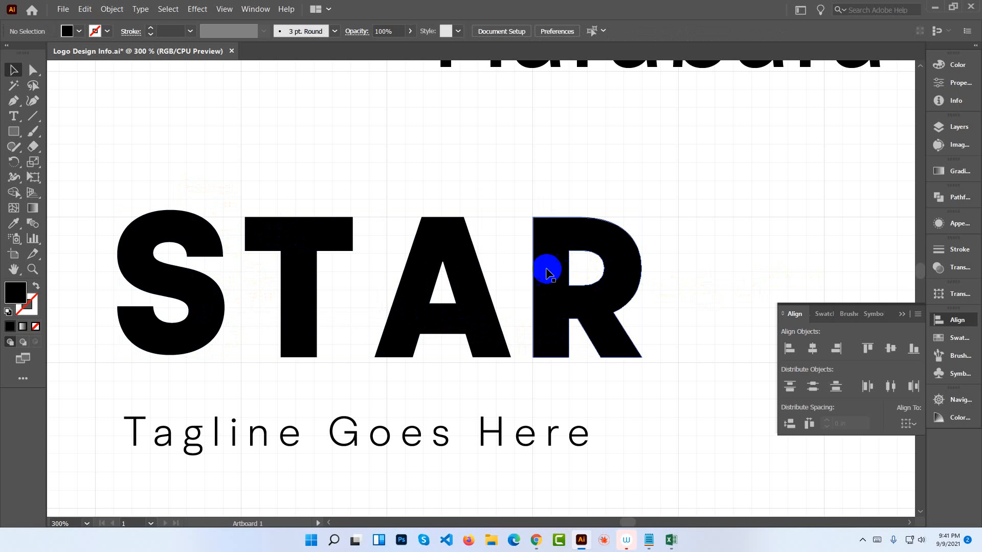
{"action": "left_click", "coordinate": [293, 260]}
{"action": "left_click", "coordinate": [467, 274]}
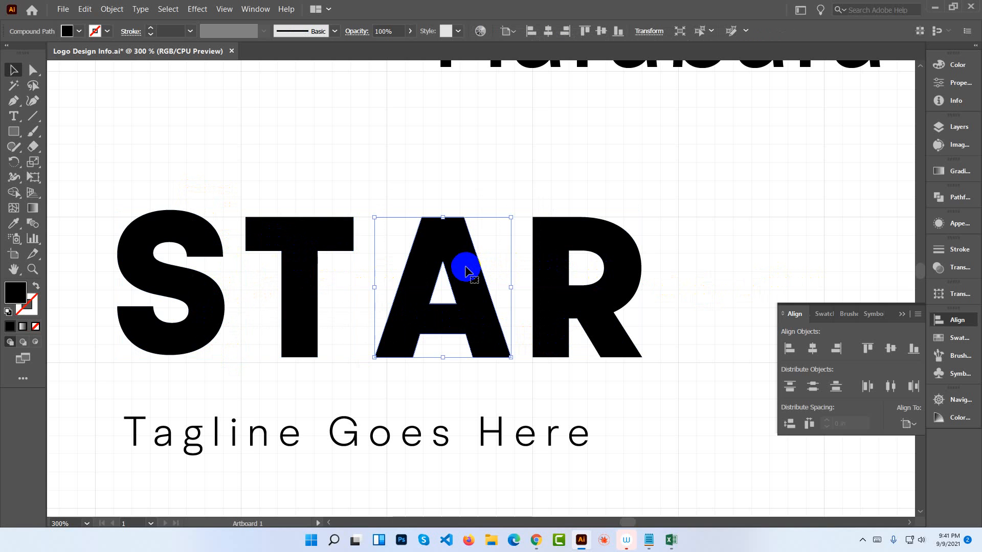
{"action": "left_click", "coordinate": [394, 213]}
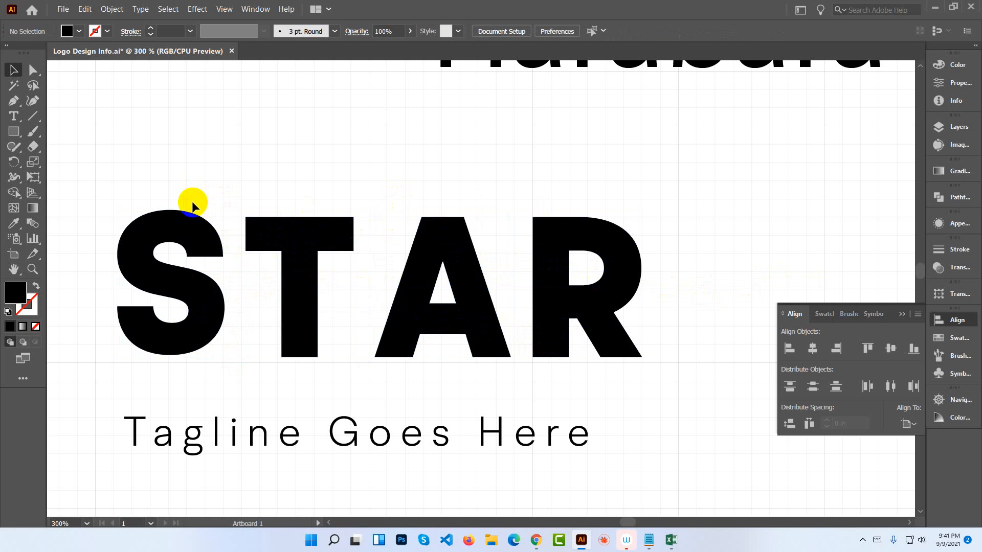
Draw a narrow black rectangle that fills the gap between the S and the T as a spacing gauge.
{"action": "left_click", "coordinate": [31, 134]}
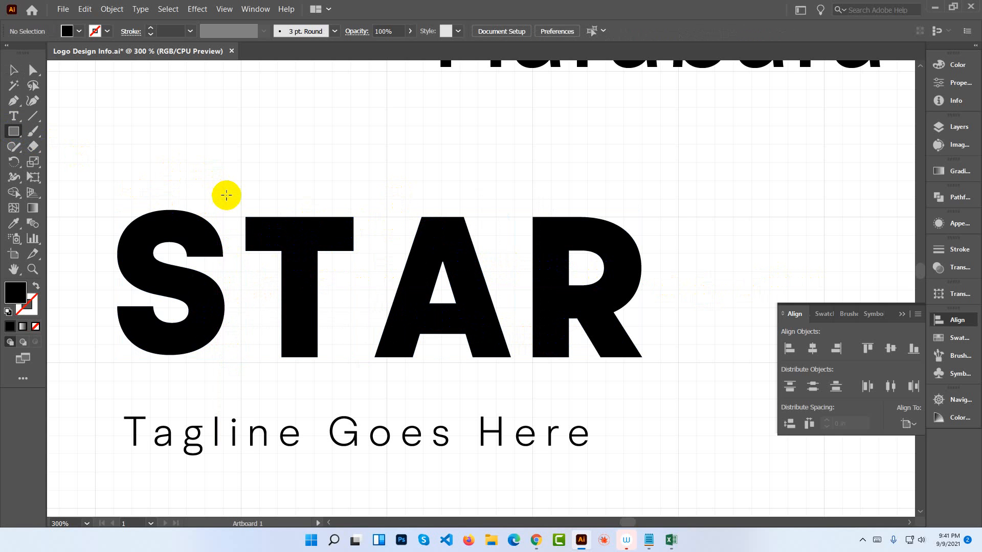
{"action": "left_click_drag", "start_coordinate": [225, 197], "coordinate": [245, 335]}
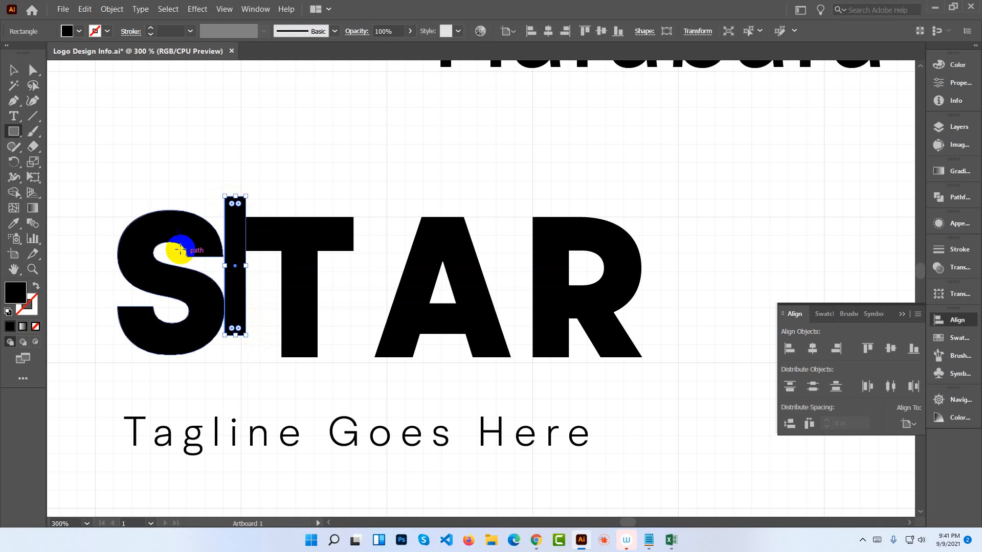
{"action": "left_click", "coordinate": [13, 70]}
{"action": "left_click", "coordinate": [220, 123]}
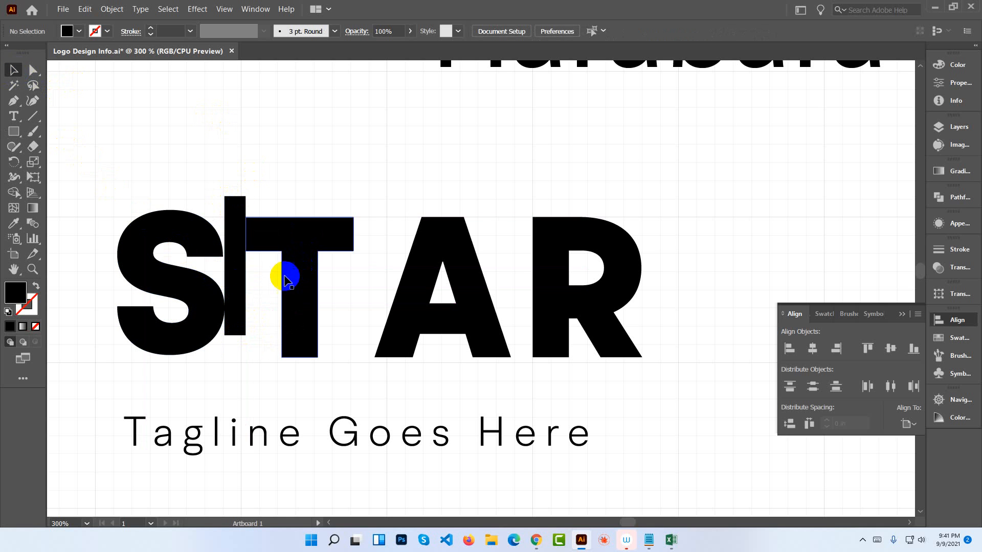
Check the gap between the T and the A with the spacing rectangle, and delete the rectangle.
{"action": "left_click_drag", "start_coordinate": [239, 301], "coordinate": [367, 266]}
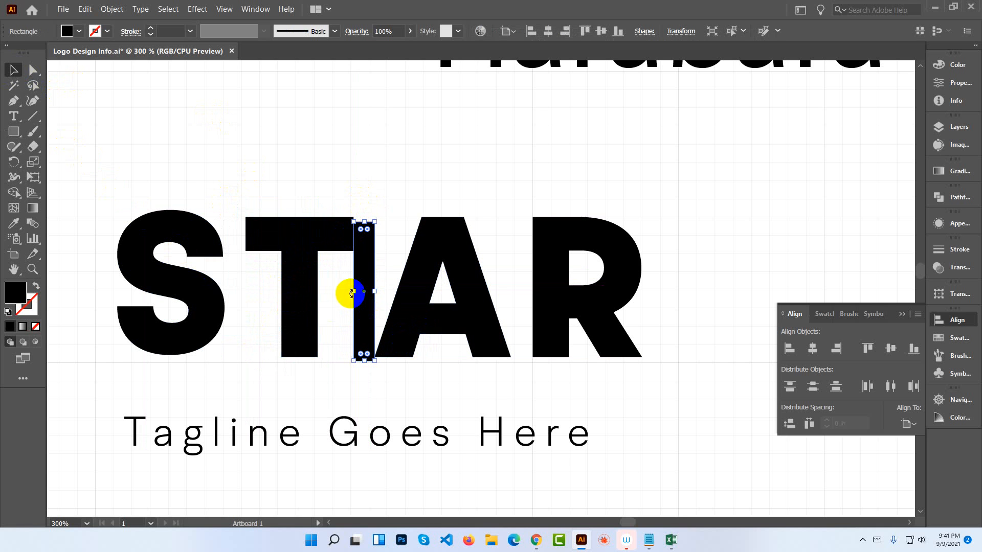
{"action": "left_click", "coordinate": [407, 120]}
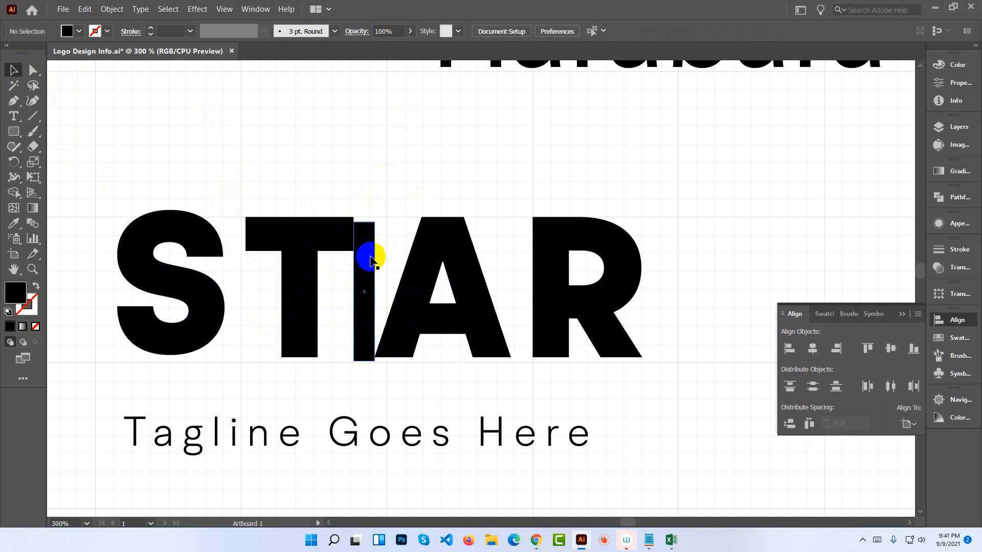
{"action": "left_click", "coordinate": [361, 262]}
{"action": "key", "text": "Delete"}
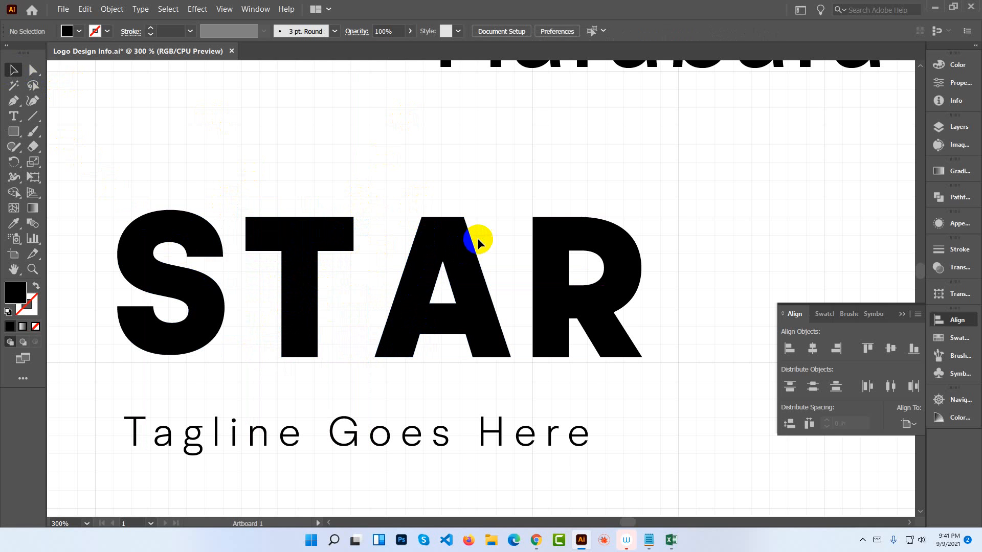
Delete the letter A from the STAR wordmark.
{"action": "left_click_drag", "start_coordinate": [647, 296], "coordinate": [479, 256]}
{"action": "left_click", "coordinate": [517, 251]}
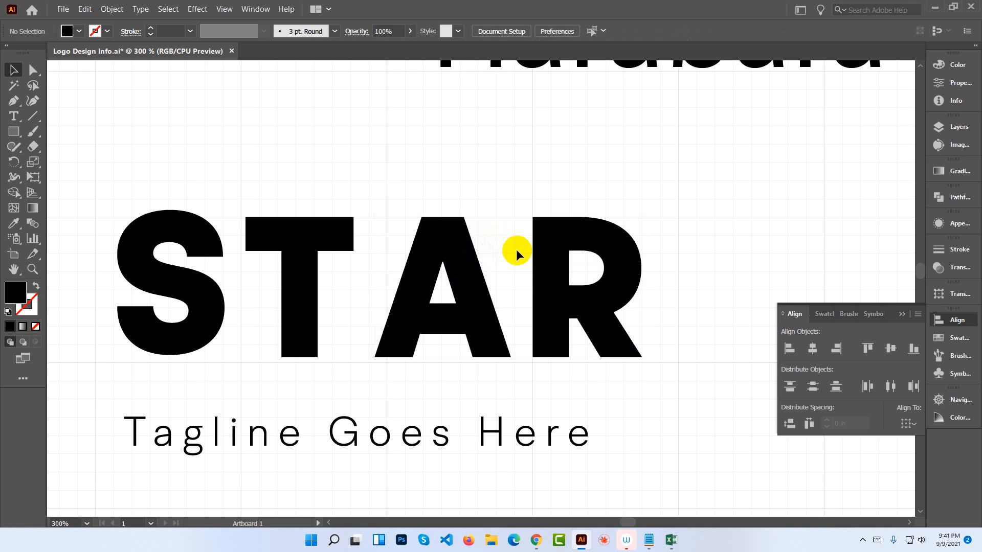
{"action": "left_click", "coordinate": [478, 281]}
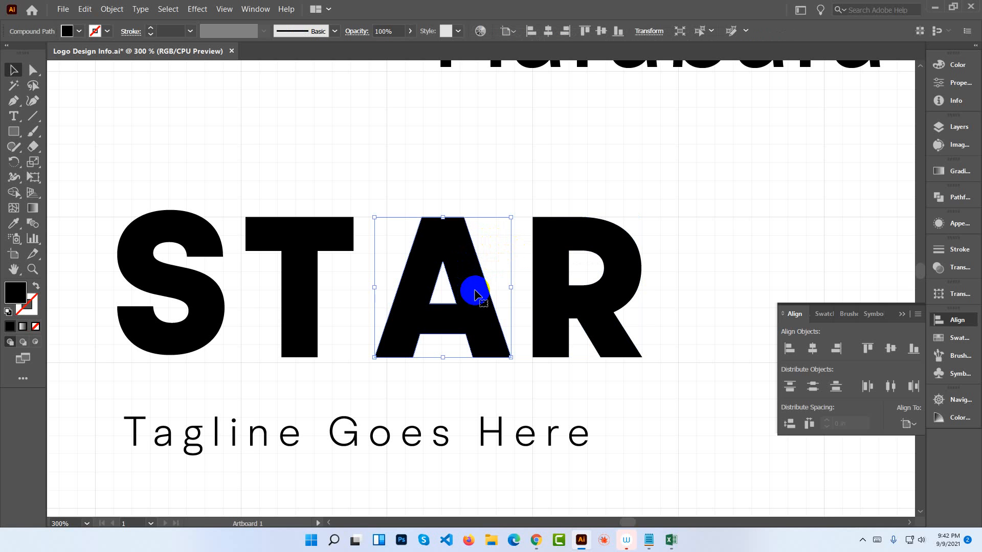
{"action": "key", "text": "Delete"}
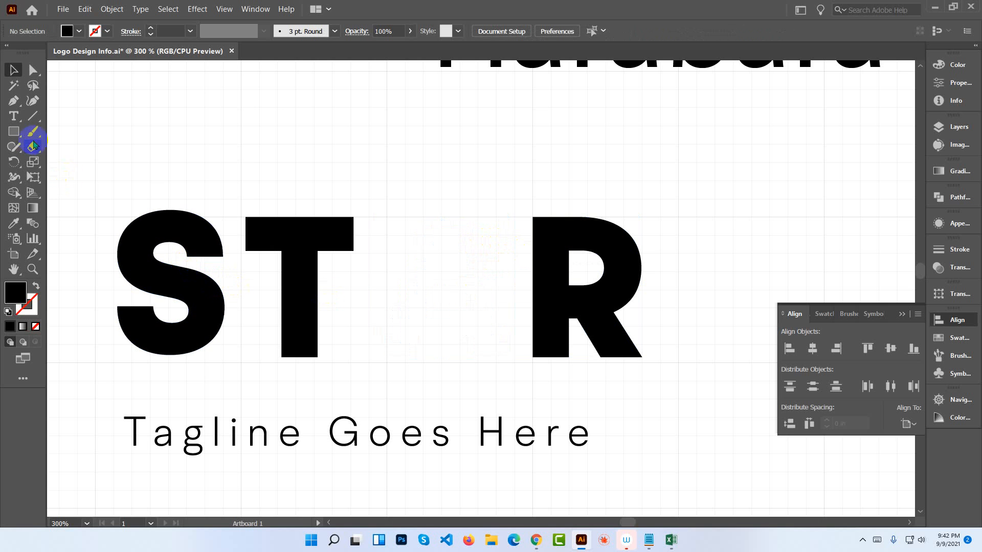
Draw a black rectangle over the T's stem, matching its width and the letter's full height.
{"action": "left_click", "coordinate": [15, 133]}
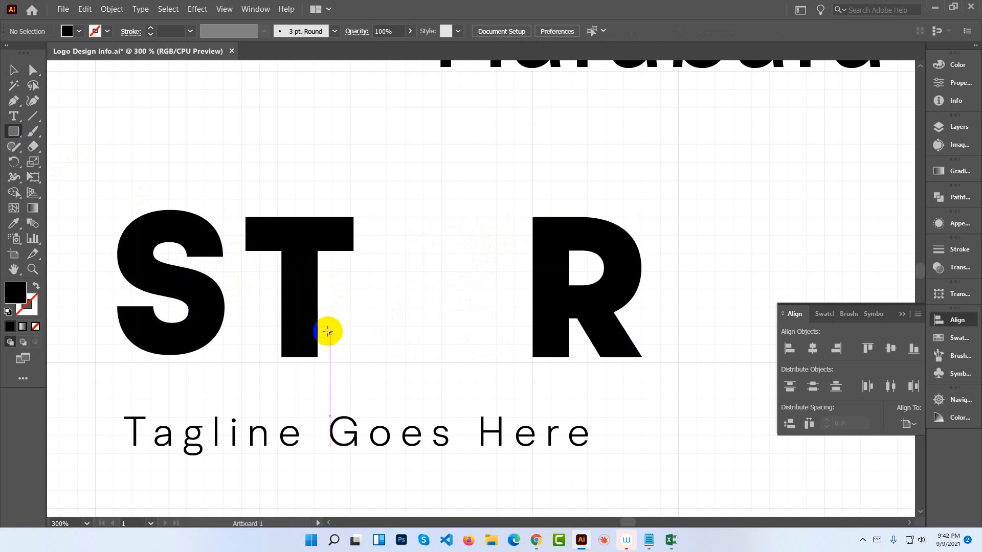
{"action": "left_click_drag", "start_coordinate": [318, 357], "coordinate": [280, 216]}
{"action": "left_click", "coordinate": [14, 133]}
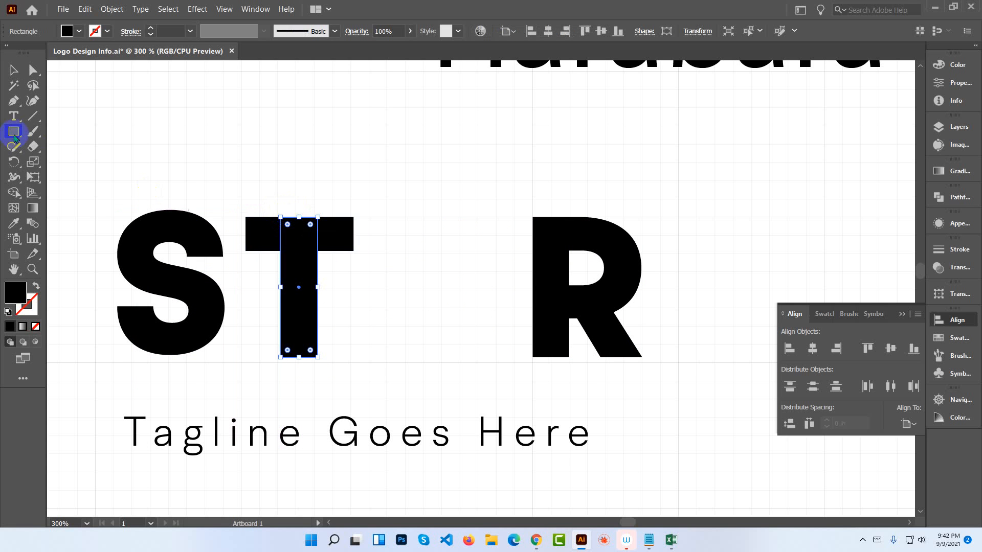
{"action": "left_click", "coordinate": [14, 71]}
{"action": "left_click", "coordinate": [210, 155]}
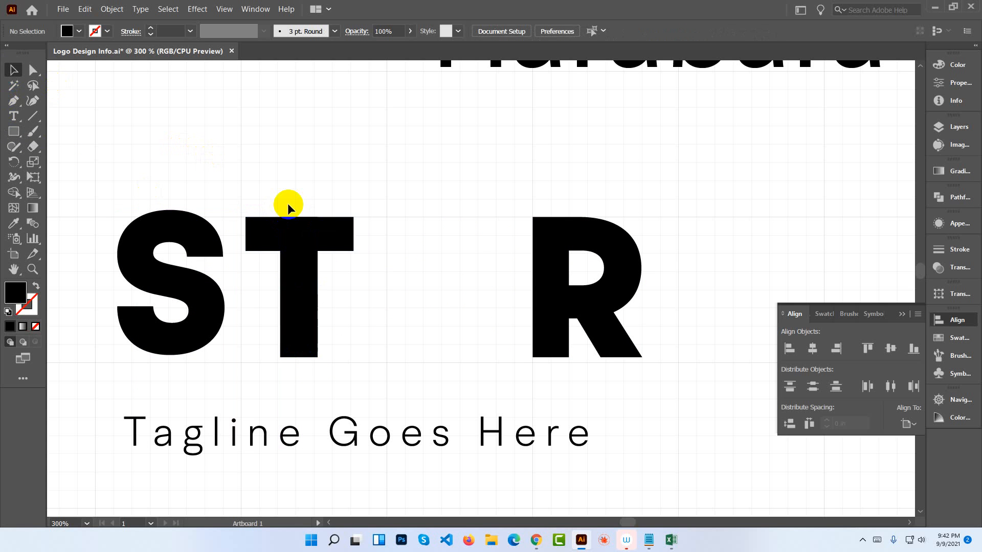
Move the stem rectangle into the gap after the T and duplicate it toward the R as the new A's second leg.
{"action": "left_click_drag", "start_coordinate": [306, 277], "coordinate": [476, 270]}
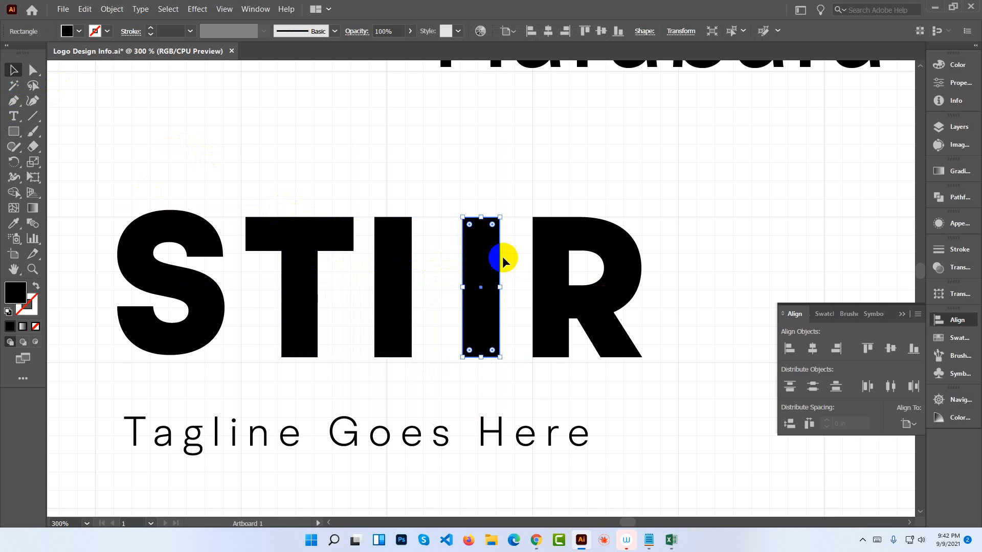
{"action": "left_click", "coordinate": [521, 299]}
{"action": "key", "text": "ctrl+equal"}
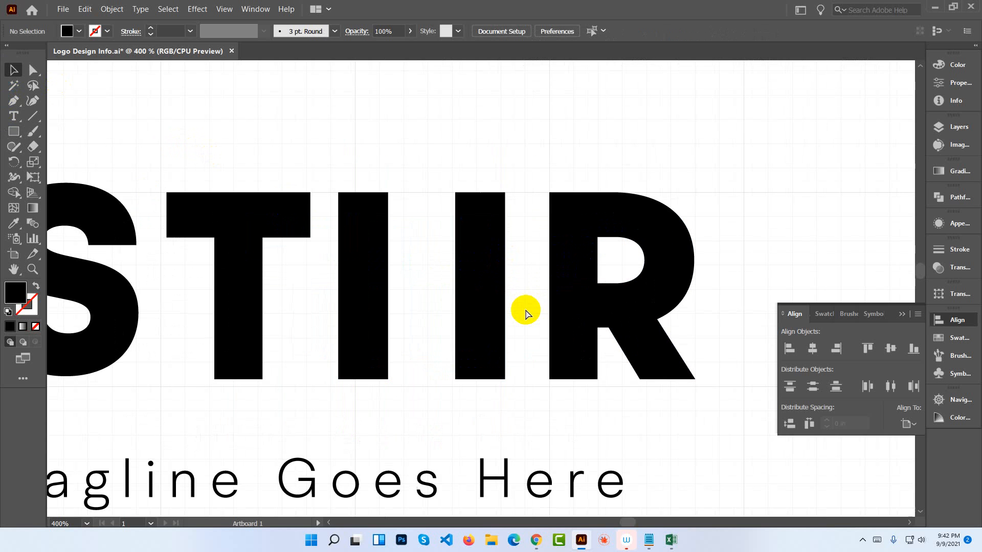
Make a horizontal bar sized to the T's crossbar from a copied rectangle and place it across the tops of the two legs.
{"action": "left_click_drag", "start_coordinate": [491, 300], "coordinate": [456, 294]}
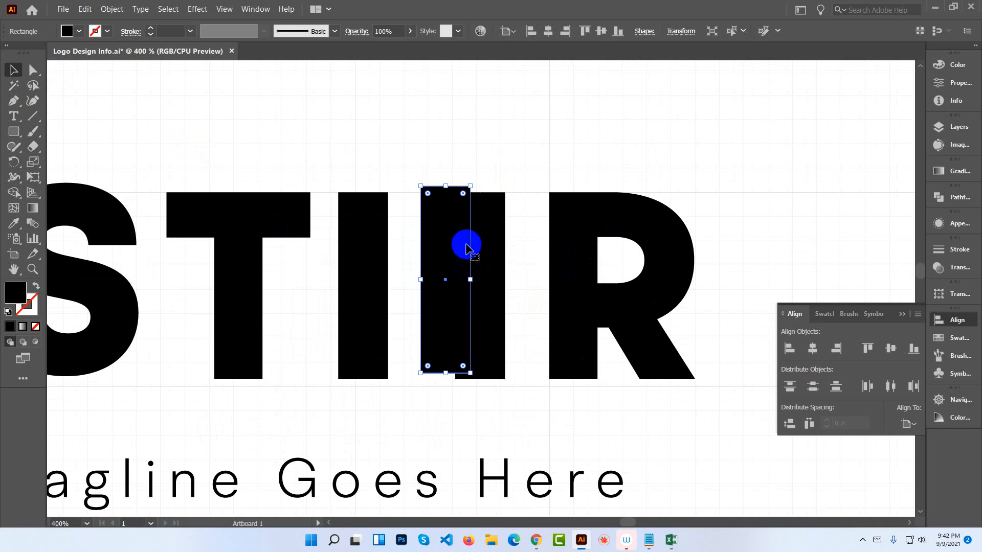
{"action": "left_click_drag", "start_coordinate": [476, 193], "coordinate": [500, 289]}
{"action": "left_click_drag", "start_coordinate": [438, 288], "coordinate": [281, 229]}
{"action": "left_click_drag", "start_coordinate": [353, 216], "coordinate": [311, 217]}
{"action": "left_click_drag", "start_coordinate": [249, 243], "coordinate": [424, 216]}
{"action": "left_click", "coordinate": [276, 243]}
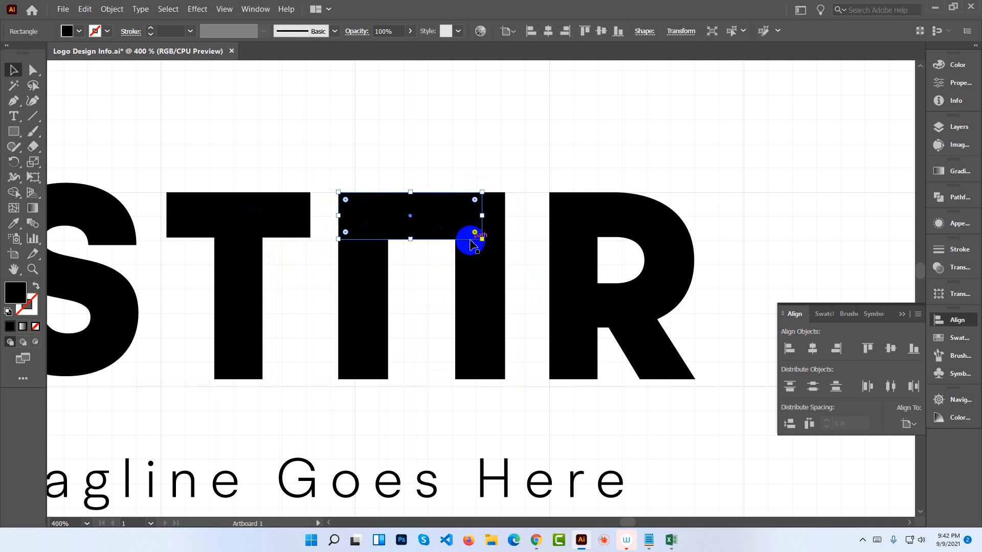
Move the new A's second leg inward until it lines up flush with the top bar's outer end.
{"action": "left_click_drag", "start_coordinate": [476, 254], "coordinate": [454, 258]}
{"action": "left_click", "coordinate": [496, 255]}
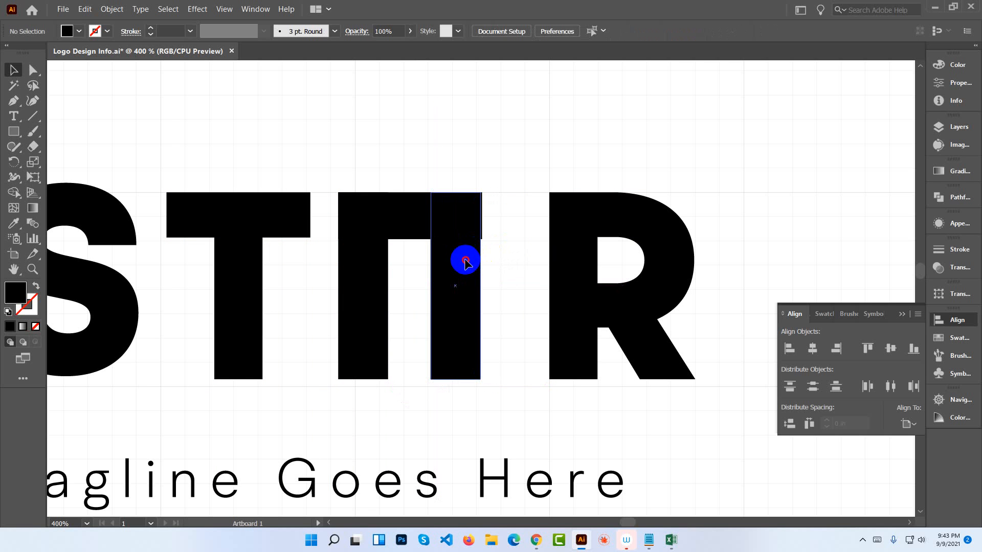
{"action": "left_click_drag", "start_coordinate": [467, 259], "coordinate": [468, 260]}
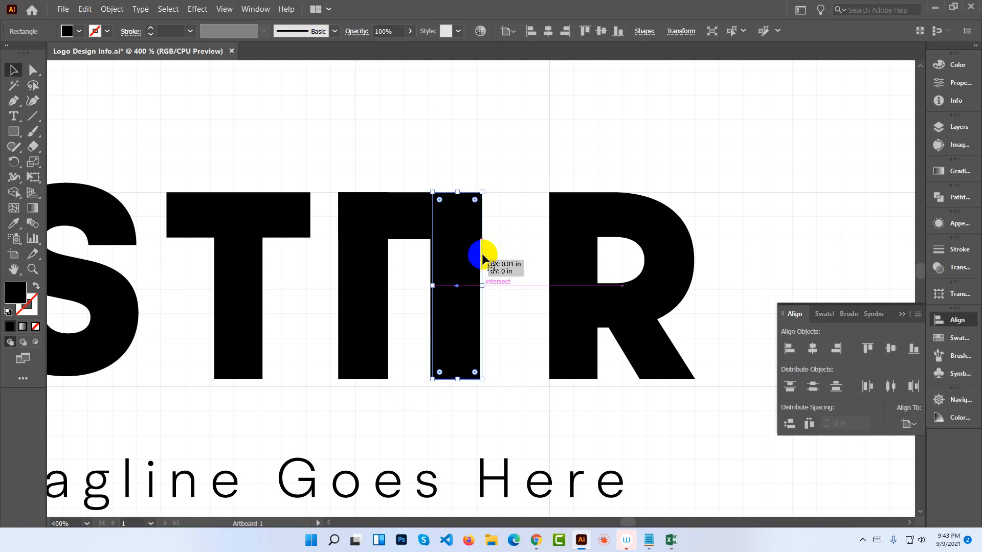
{"action": "left_click", "coordinate": [492, 251]}
Group the two legs and the top bar of the new A.
{"action": "left_click_drag", "start_coordinate": [336, 175], "coordinate": [521, 295]}
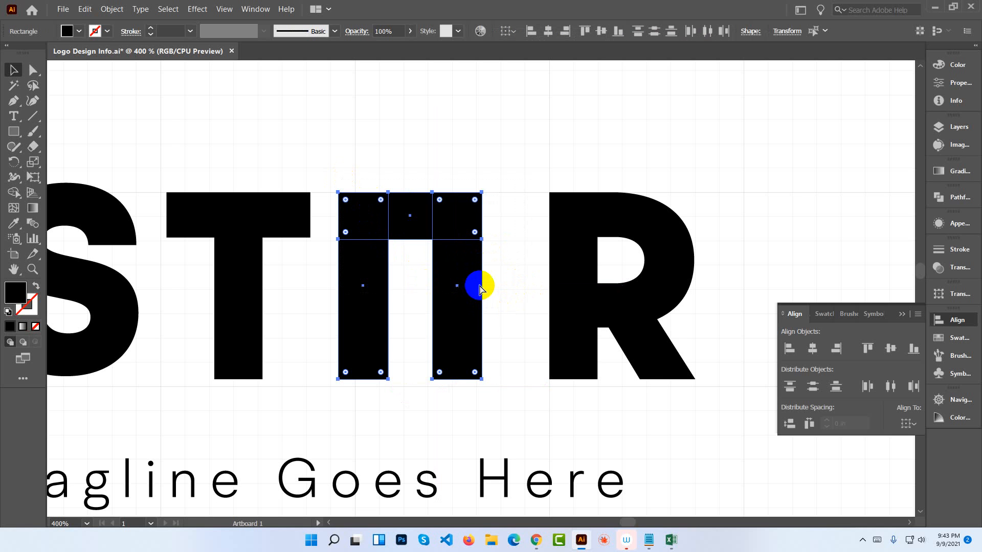
{"action": "key", "text": "ctrl+g"}
{"action": "left_click", "coordinate": [410, 213]}
{"action": "left_click", "coordinate": [301, 185]}
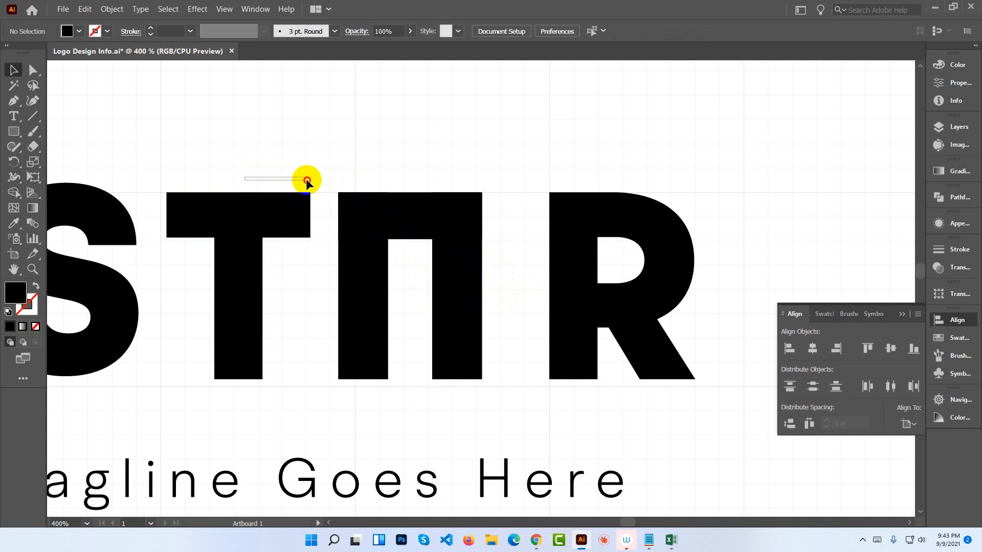
Distribute the horizontal spacing evenly between the S, the T, the grouped A and the R.
{"action": "scroll", "coordinate": [277, 174], "scroll_direction": "left", "scroll_amount": 2}
{"action": "left_click_drag", "start_coordinate": [73, 157], "coordinate": [655, 378]}
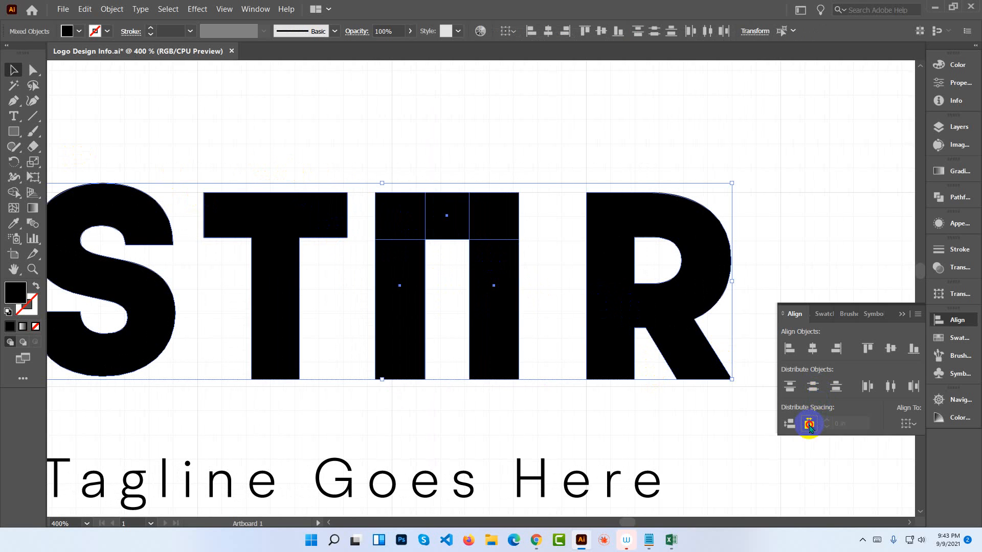
{"action": "left_click", "coordinate": [809, 424]}
{"action": "left_click", "coordinate": [407, 160]}
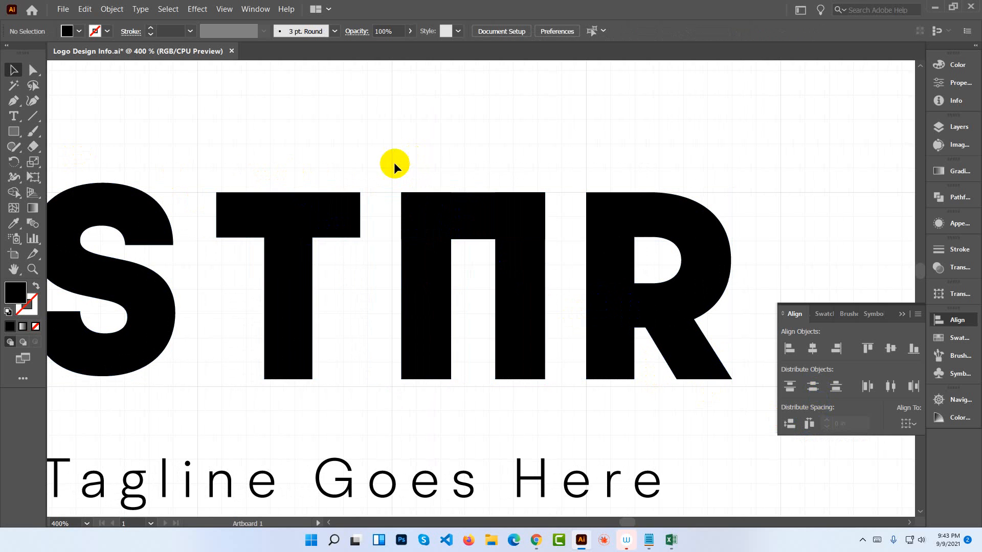
{"action": "key", "text": "ctrl+minus"}
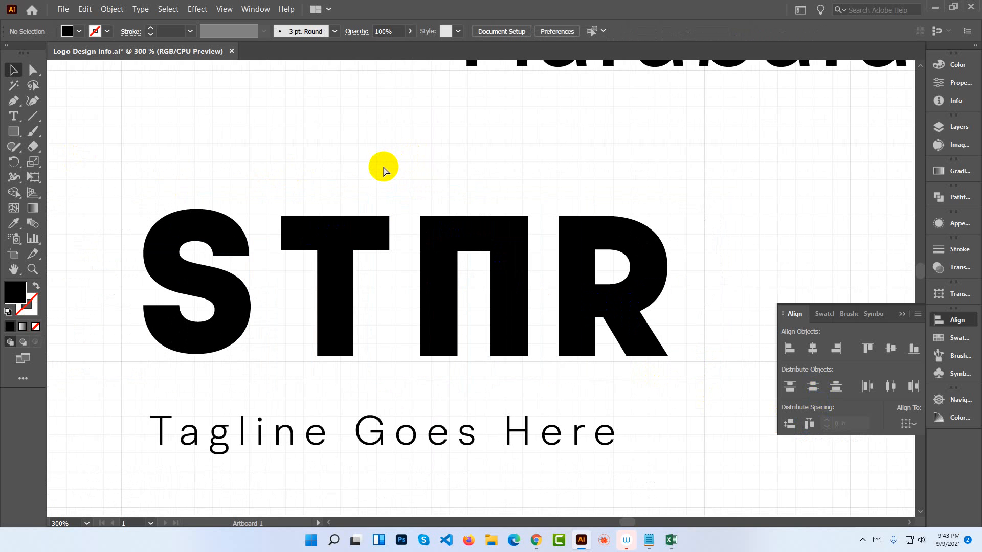
Ungroup the new A and duplicate its top bar downward as a crossbar between the legs.
{"action": "left_click_drag", "start_coordinate": [440, 192], "coordinate": [385, 210]}
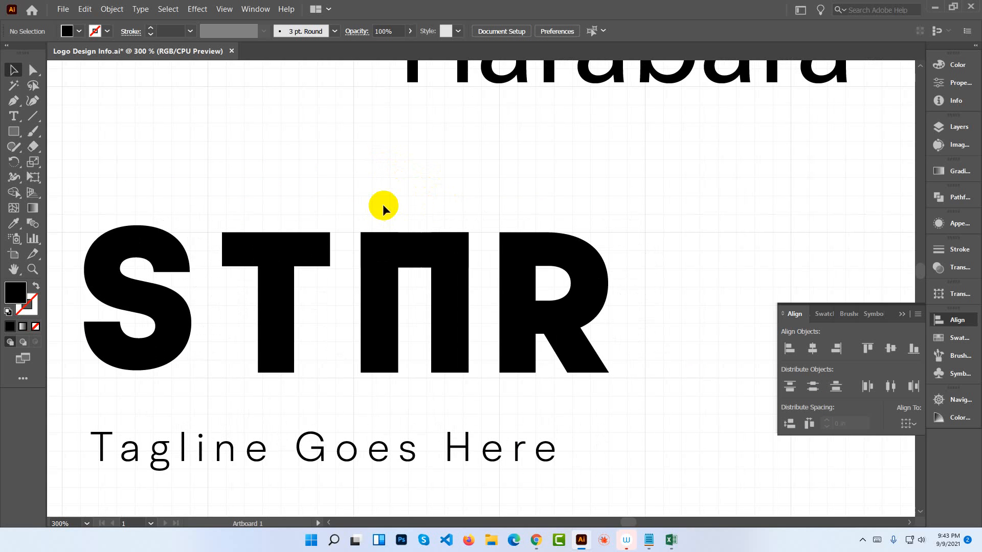
{"action": "left_click", "coordinate": [417, 249]}
{"action": "right_click", "coordinate": [428, 308]}
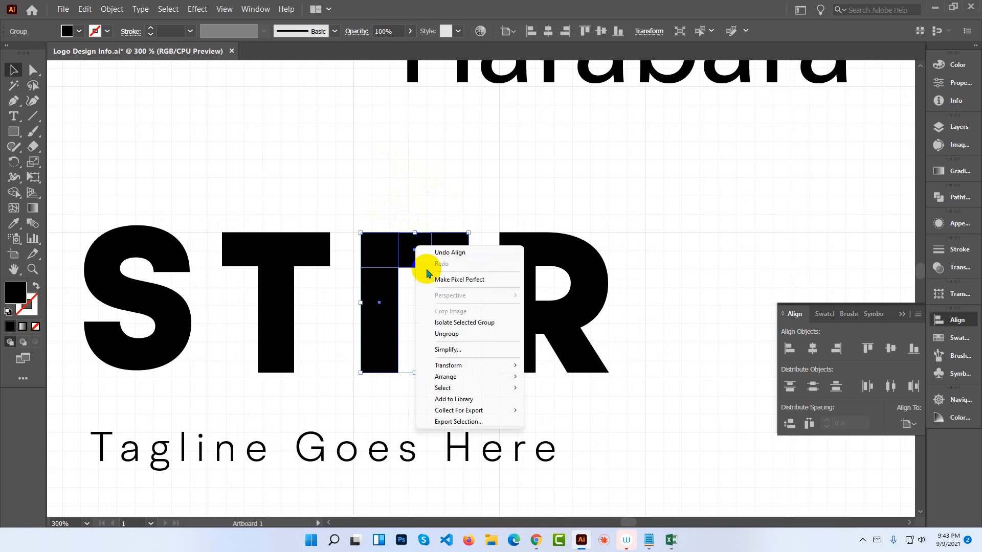
{"action": "left_click", "coordinate": [452, 394]}
{"action": "left_click", "coordinate": [458, 206]}
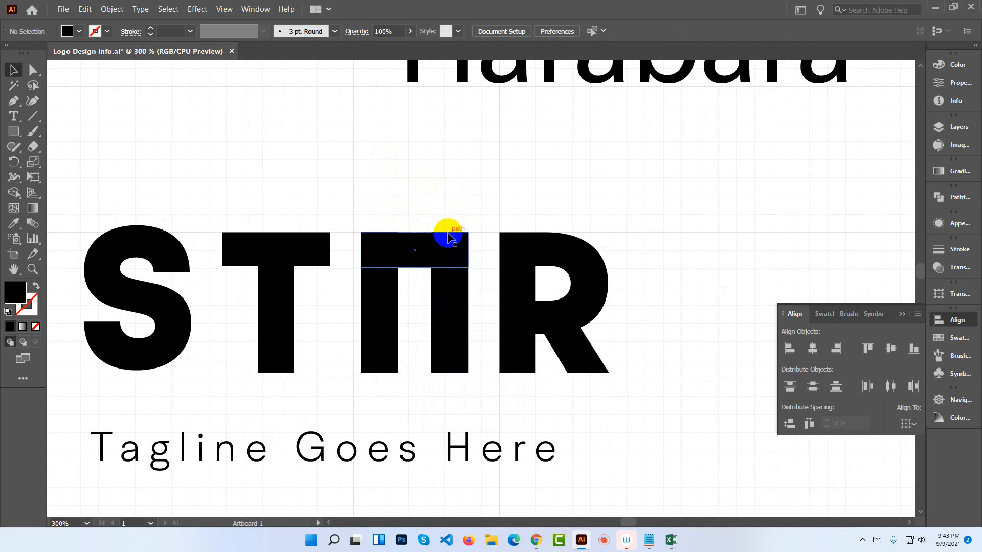
{"action": "left_click_drag", "start_coordinate": [428, 252], "coordinate": [428, 310]}
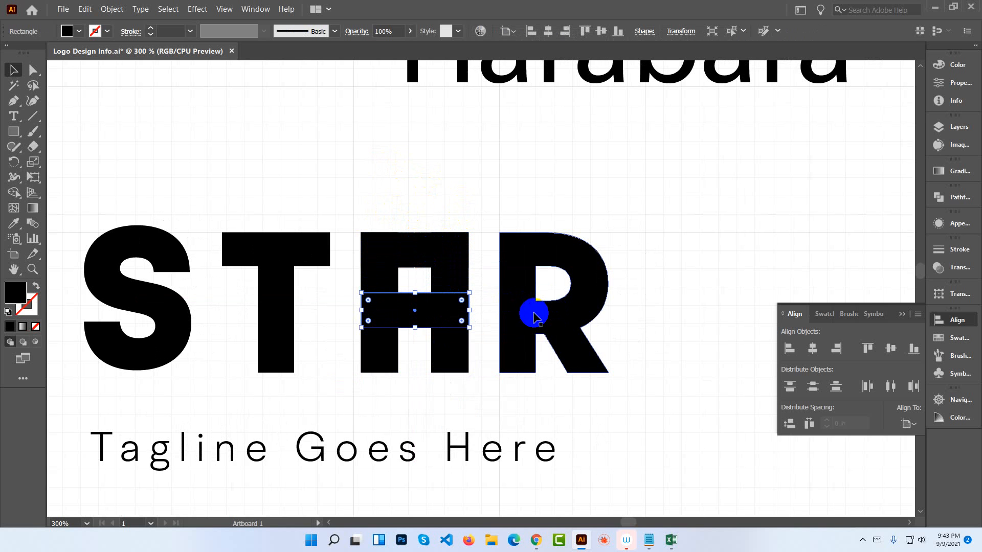
Place the A's crossbar over the R's middle stroke and match its height to that stroke.
{"action": "key", "text": "ctrl+equal"}
{"action": "key", "text": "ctrl+equal"}
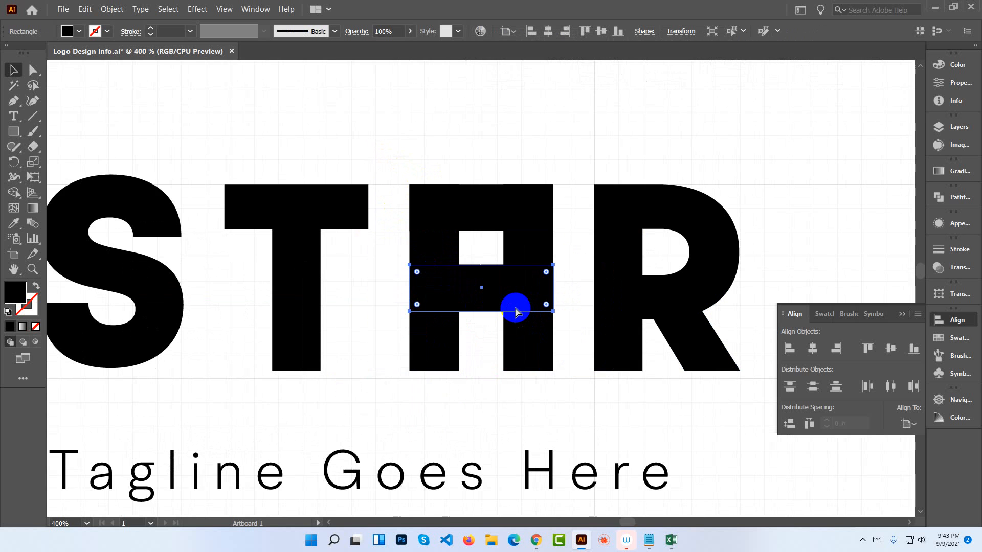
{"action": "left_click_drag", "start_coordinate": [547, 305], "coordinate": [505, 353]}
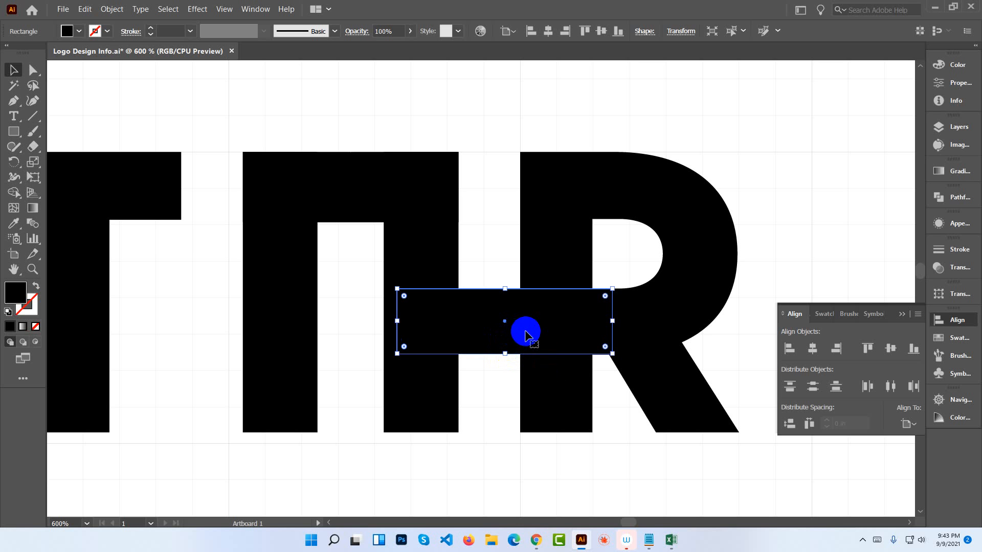
Nudge the crossbar straight back onto the A until its ends line up with the outer edges of both legs.
{"action": "key", "text": "Left"}
{"action": "key", "text": "Left"}
{"action": "key", "text": "Left"}
{"action": "key", "text": "Left"}
{"action": "key", "text": "Left"}
{"action": "key", "text": "Left"}
{"action": "key", "text": "Left"}
{"action": "key", "text": "Left"}
{"action": "key", "text": "Left"}
{"action": "key", "text": "Left"}
{"action": "key", "text": "Left"}
{"action": "key", "text": "Left"}
{"action": "key", "text": "Left"}
{"action": "key", "text": "Left"}
{"action": "key", "text": "Left"}
{"action": "key", "text": "Left"}
{"action": "key", "text": "Left"}
{"action": "key", "text": "Left"}
{"action": "key", "text": "Left"}
{"action": "key", "text": "Left"}
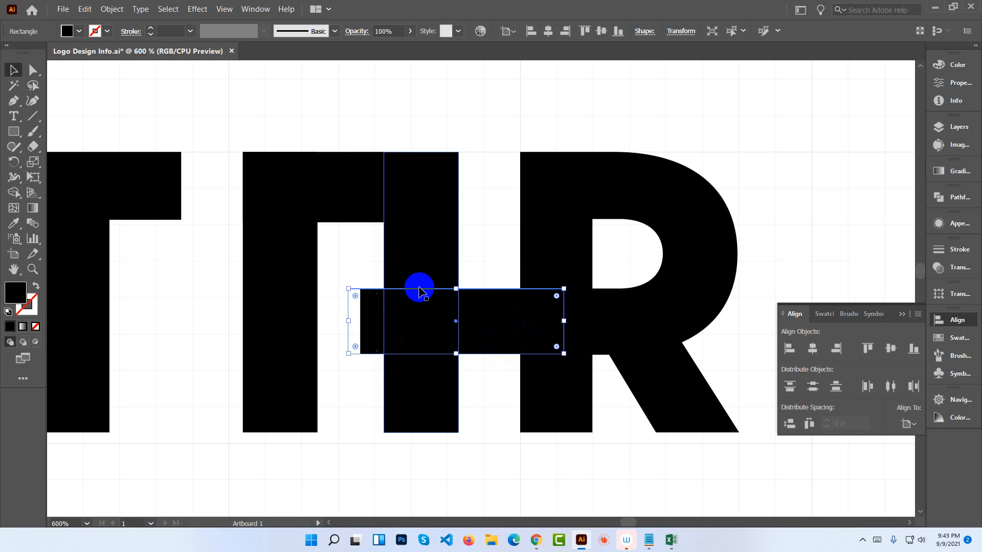
{"action": "key", "text": "Left"}
{"action": "key", "text": "Left"}
{"action": "key", "text": "Left"}
{"action": "key", "text": "Left"}
{"action": "key", "text": "Left"}
{"action": "key", "text": "Left"}
{"action": "key", "text": "Left"}
{"action": "key", "text": "Left"}
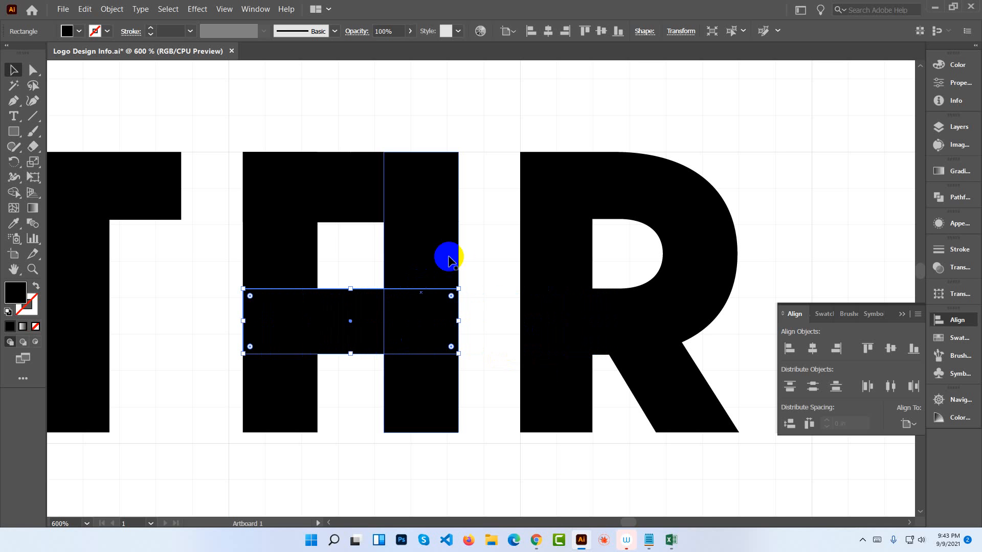
{"action": "left_click", "coordinate": [473, 249]}
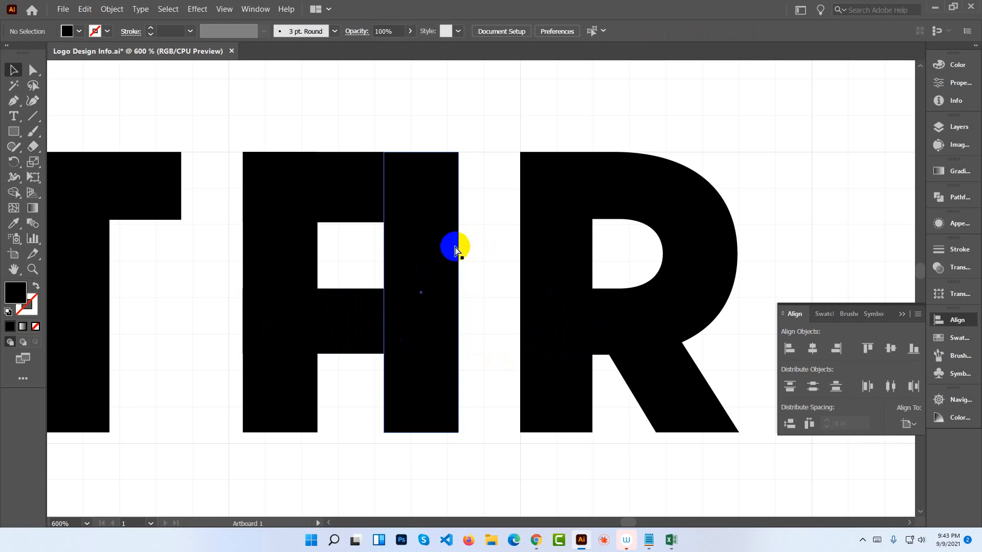
{"action": "key", "text": "ctrl+minus"}
{"action": "key", "text": "ctrl+minus"}
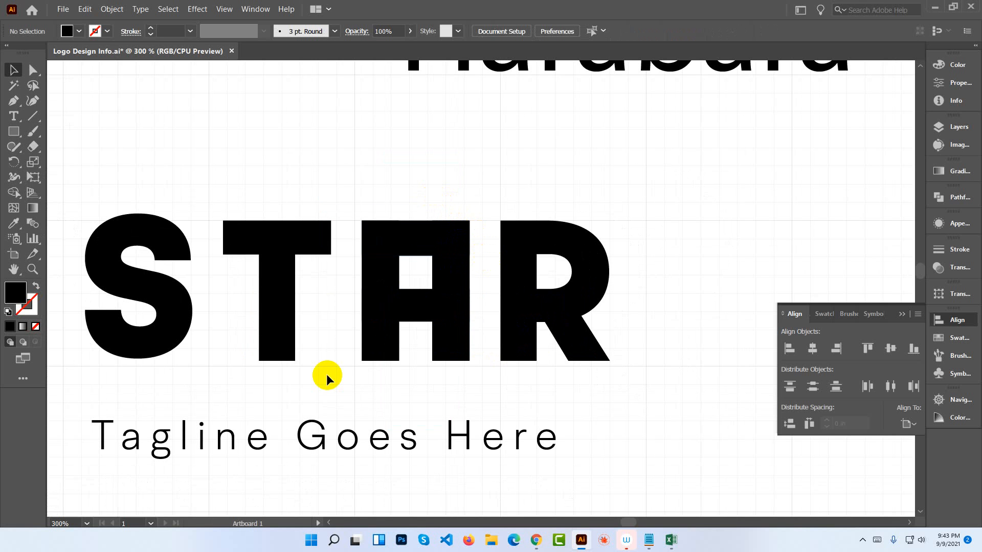
Unite the four rectangles of the new A into one shape with Pathfinder.
{"action": "left_click", "coordinate": [376, 324]}
{"action": "left_click_drag", "start_coordinate": [363, 203], "coordinate": [458, 327]}
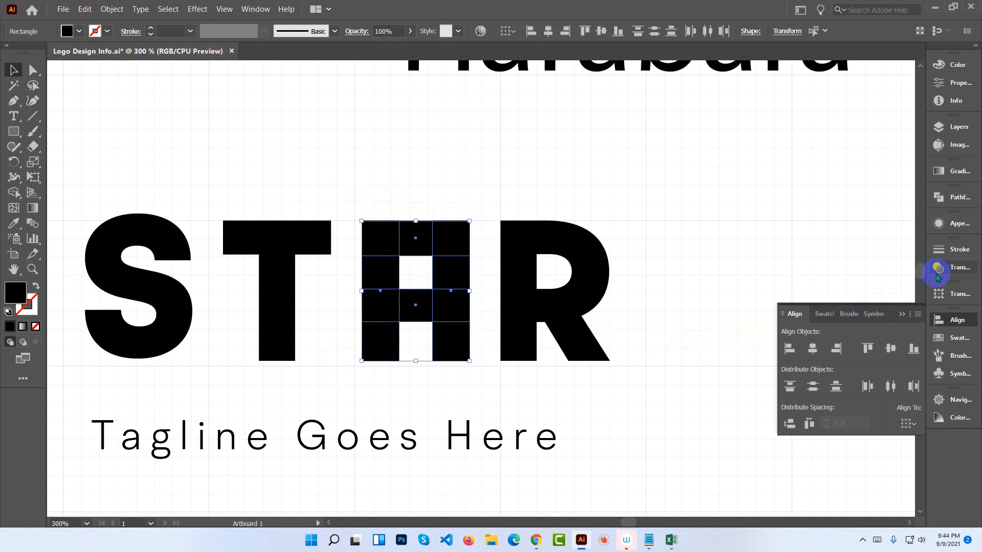
{"action": "left_click", "coordinate": [949, 199]}
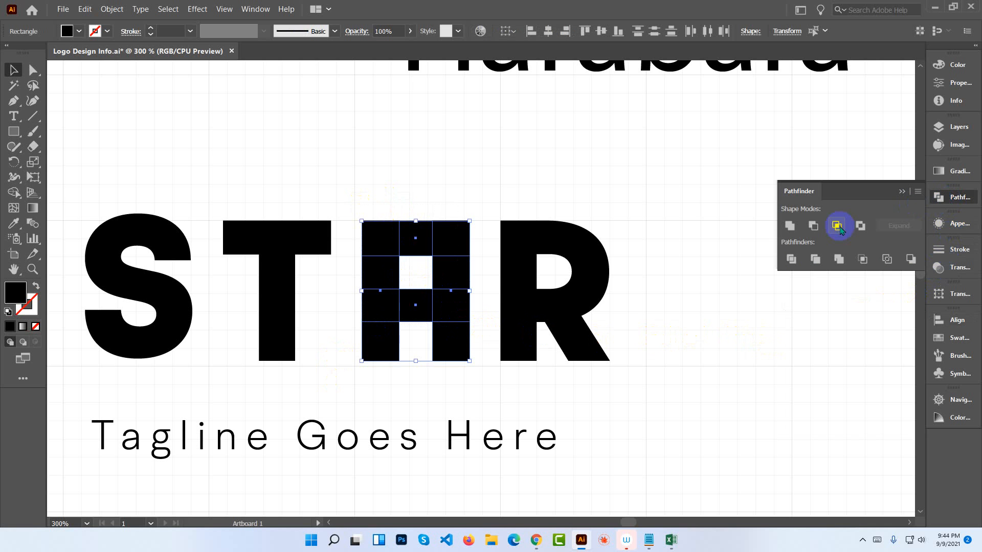
{"action": "left_click", "coordinate": [789, 226]}
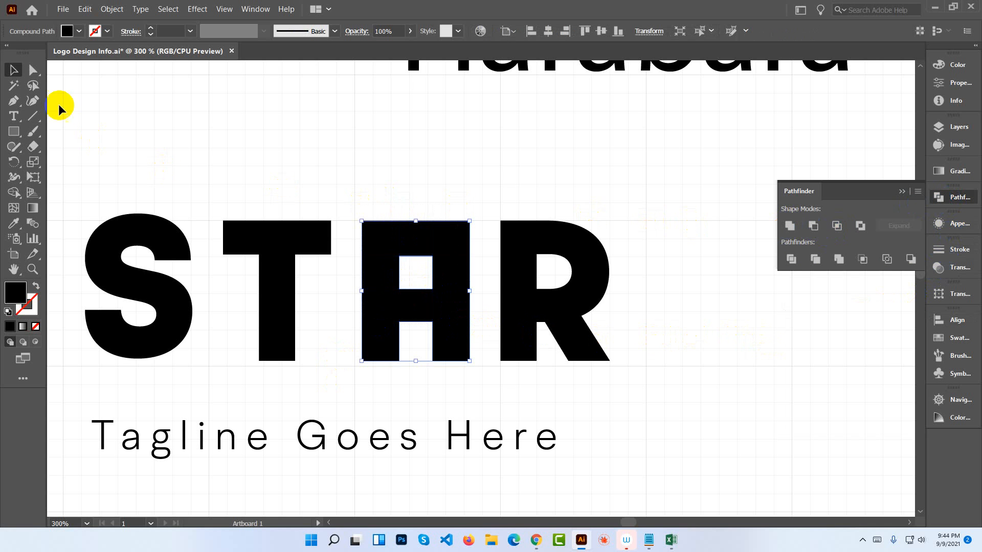
{"action": "double_click", "coordinate": [33, 70]}
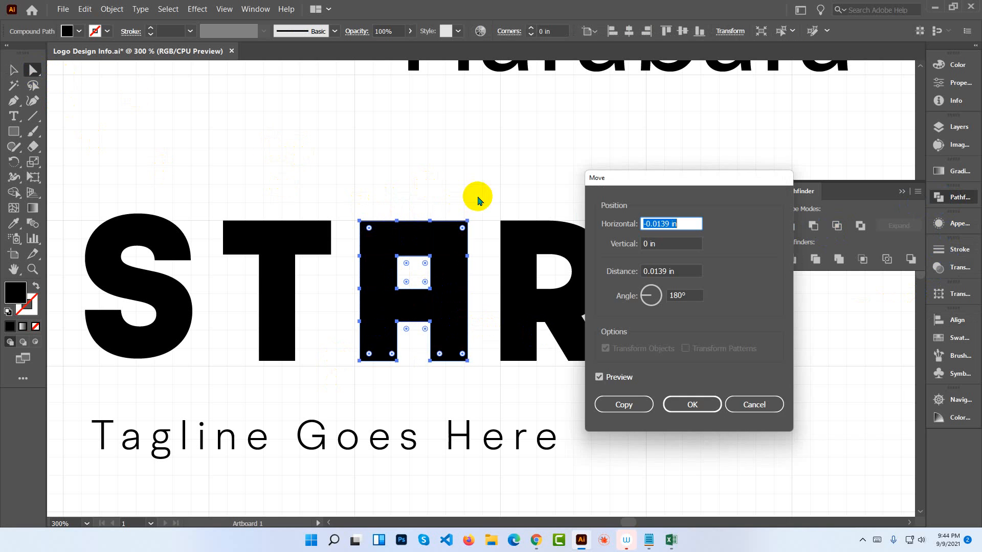
{"action": "left_click", "coordinate": [747, 403]}
{"action": "key", "text": "ctrl+z"}
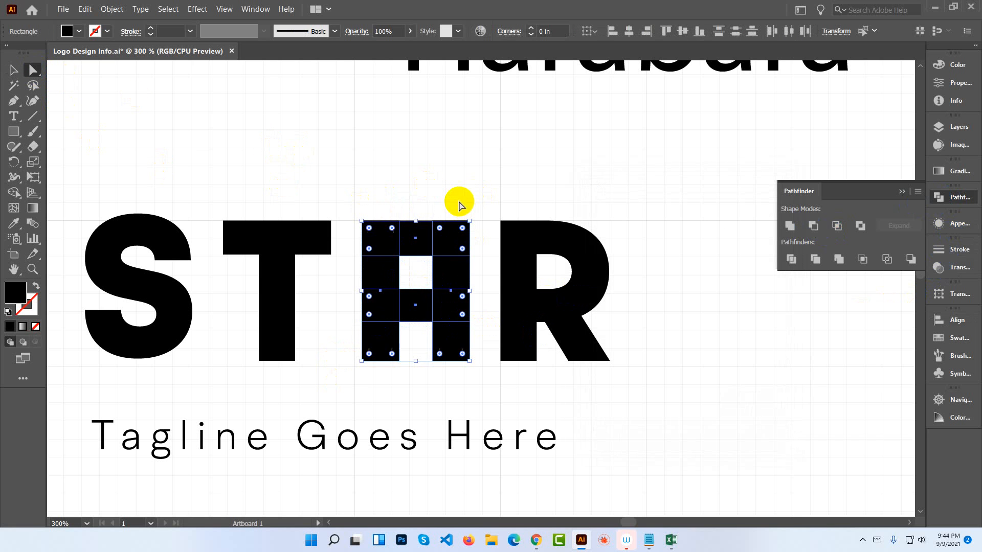
{"action": "key", "text": "ctrl+shift+z"}
Round the two top outer corners of the A by directly selecting their anchor points and adjusting the corner radius.
{"action": "left_click", "coordinate": [450, 192]}
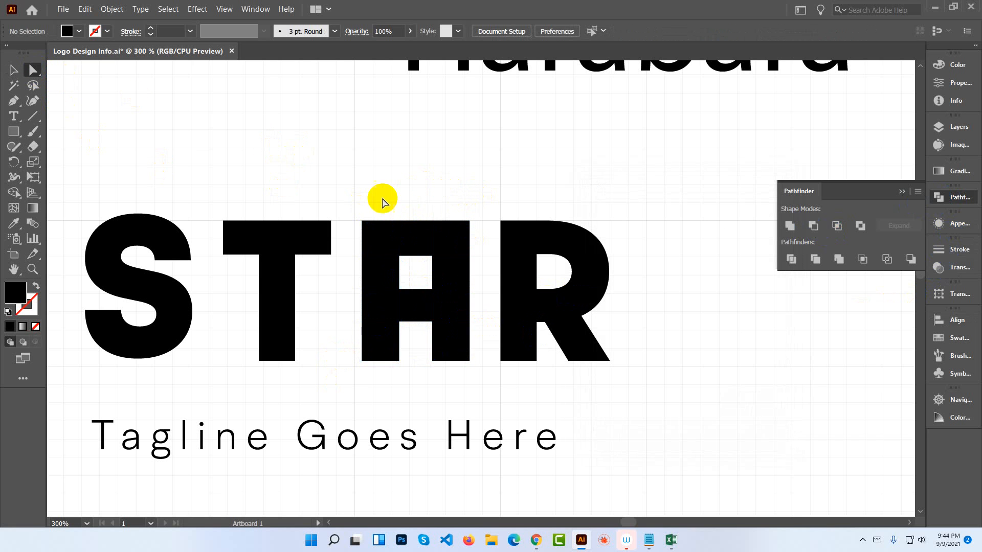
{"action": "left_click_drag", "start_coordinate": [353, 210], "coordinate": [381, 241]}
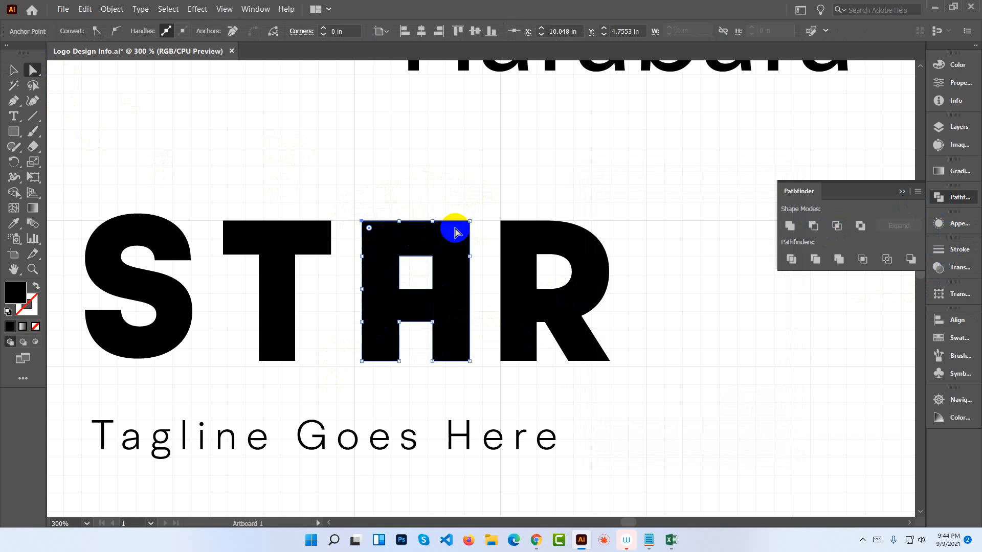
{"action": "left_click_drag", "start_coordinate": [461, 210], "coordinate": [447, 266], "text": "shift"}
{"action": "left_click", "coordinate": [474, 195]}
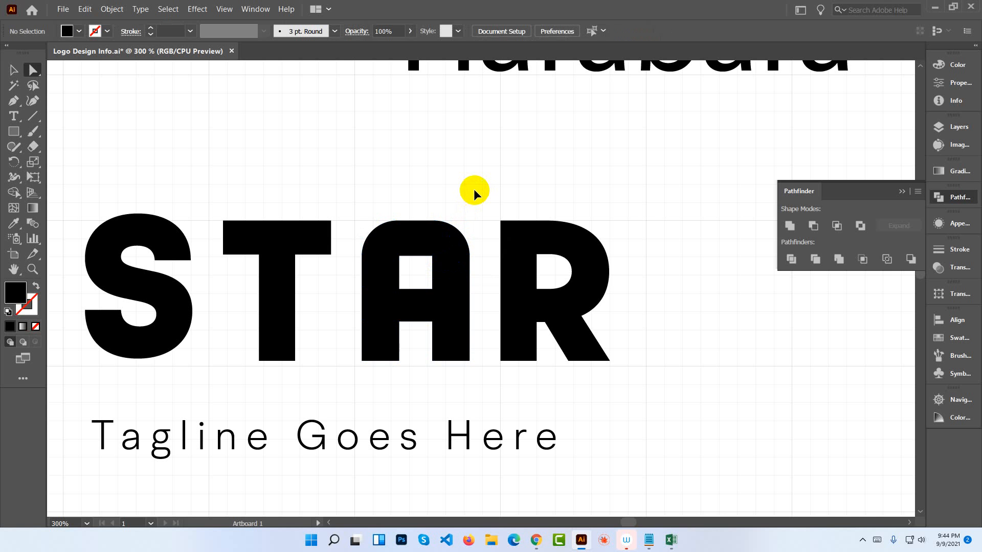
{"action": "key", "text": "ctrl+minus"}
{"action": "key", "text": "ctrl+minus"}
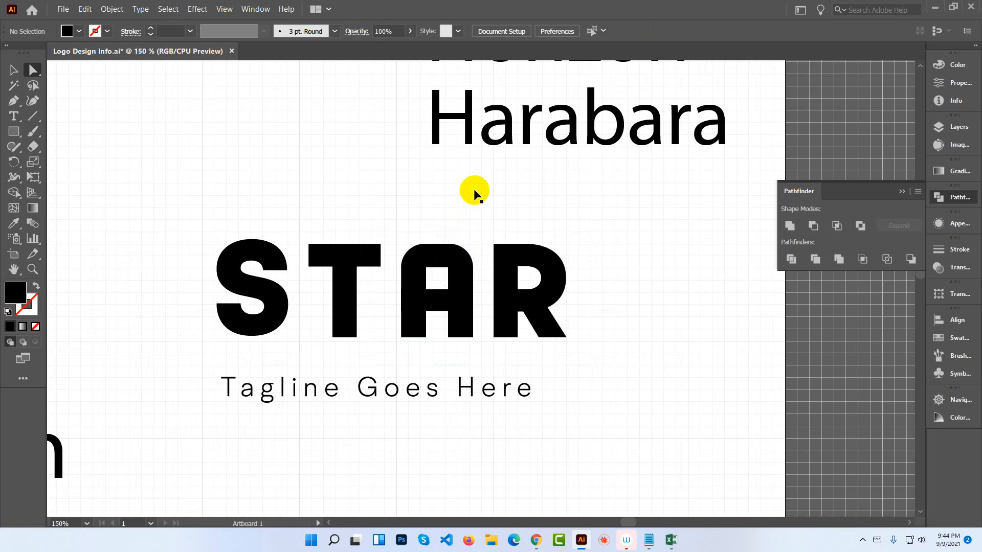
{"action": "key", "text": "ctrl+minus"}
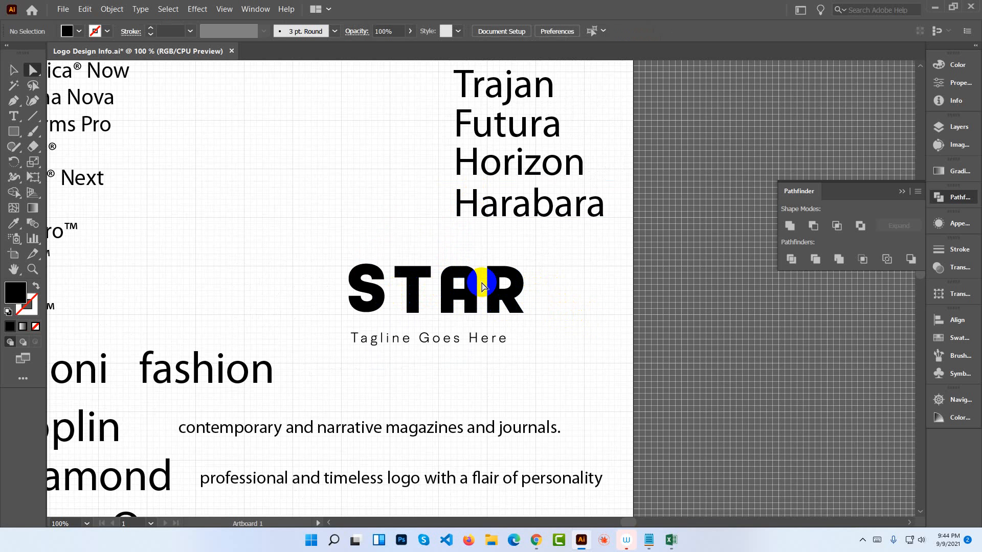
{"action": "left_click", "coordinate": [16, 71]}
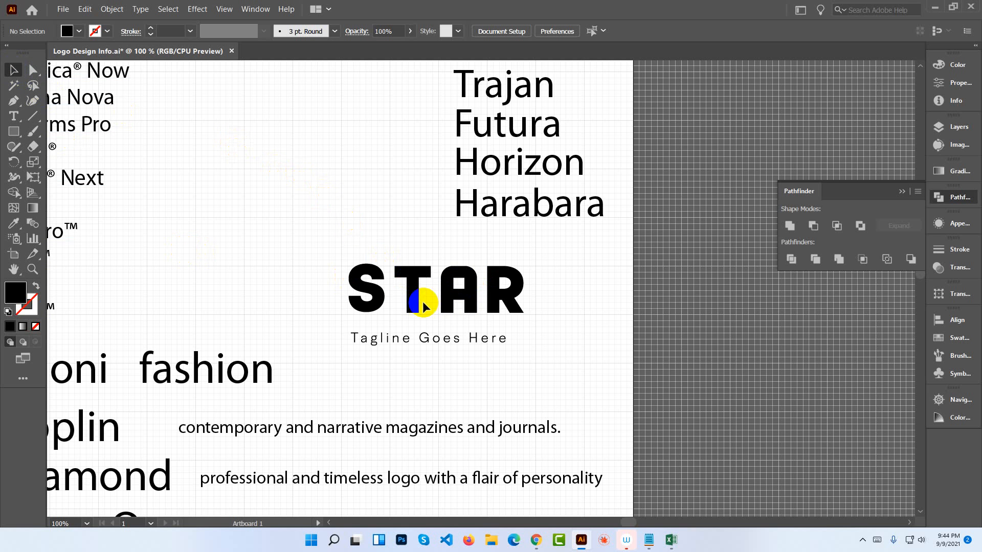
Delete the STAR wordmark together with its tagline from the artboard.
{"action": "left_click_drag", "start_coordinate": [445, 341], "coordinate": [456, 330]}
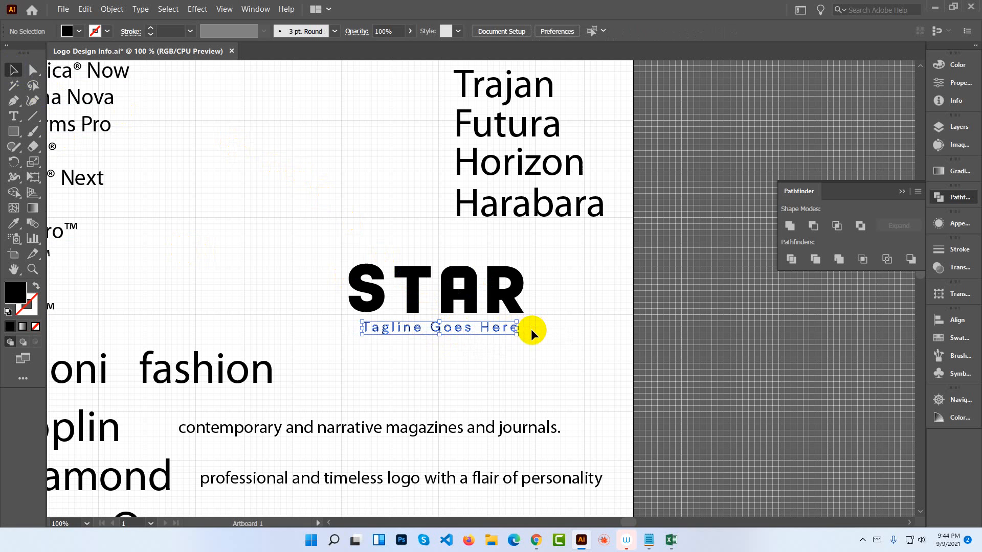
{"action": "left_click_drag", "start_coordinate": [530, 334], "coordinate": [358, 267]}
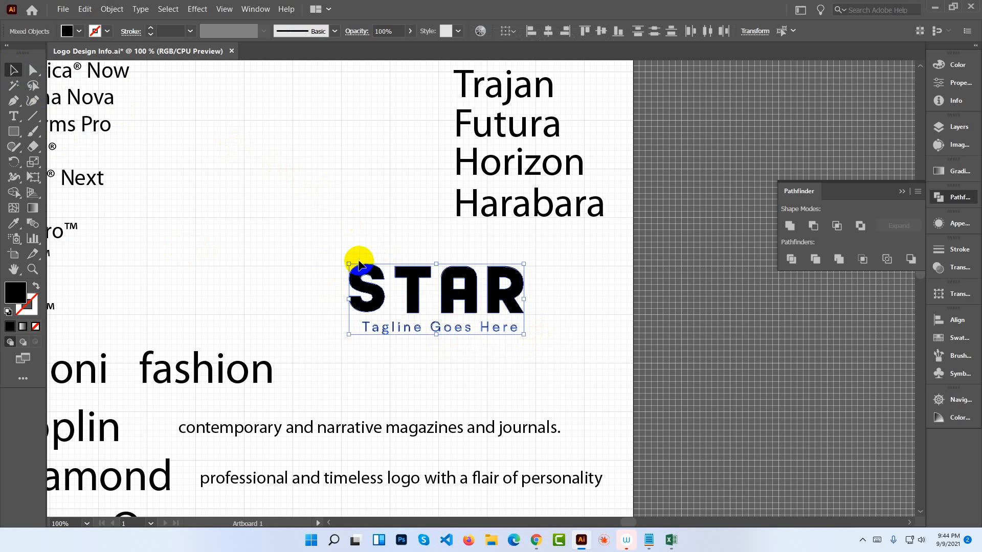
{"action": "key", "text": "Delete"}
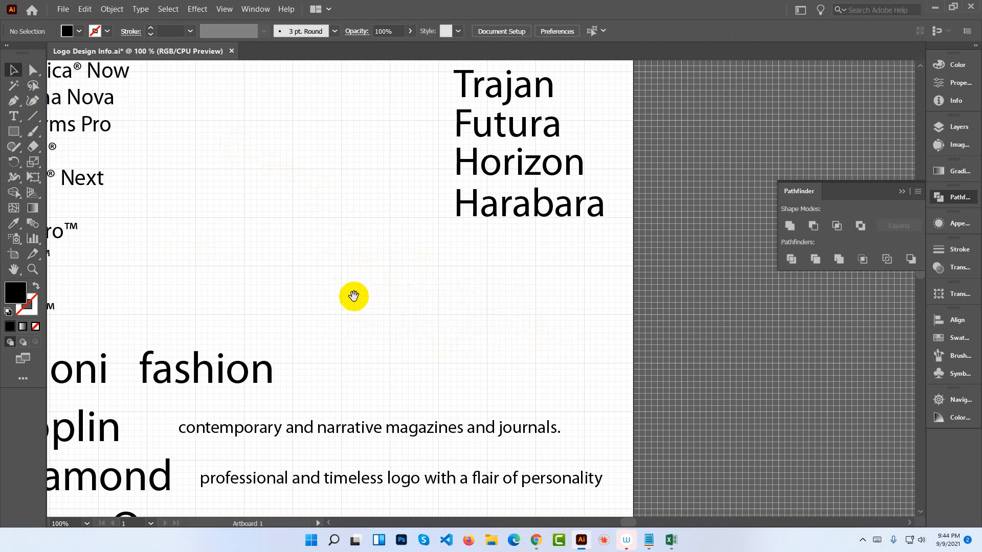
Add the point text "TEXT" in the empty area between the two font-name lists.
{"action": "left_click_drag", "start_coordinate": [353, 296], "coordinate": [435, 308]}
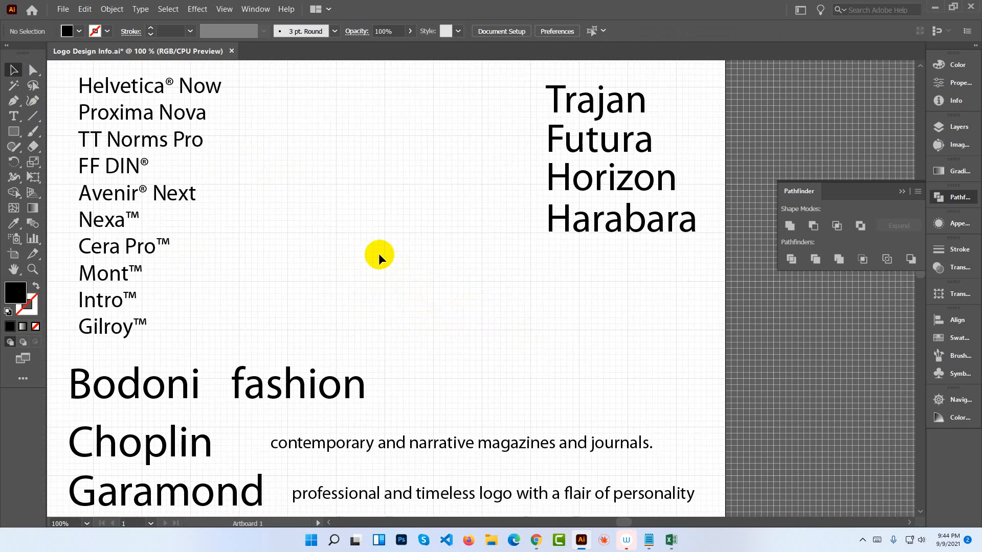
{"action": "left_click", "coordinate": [14, 115]}
{"action": "left_click", "coordinate": [309, 243]}
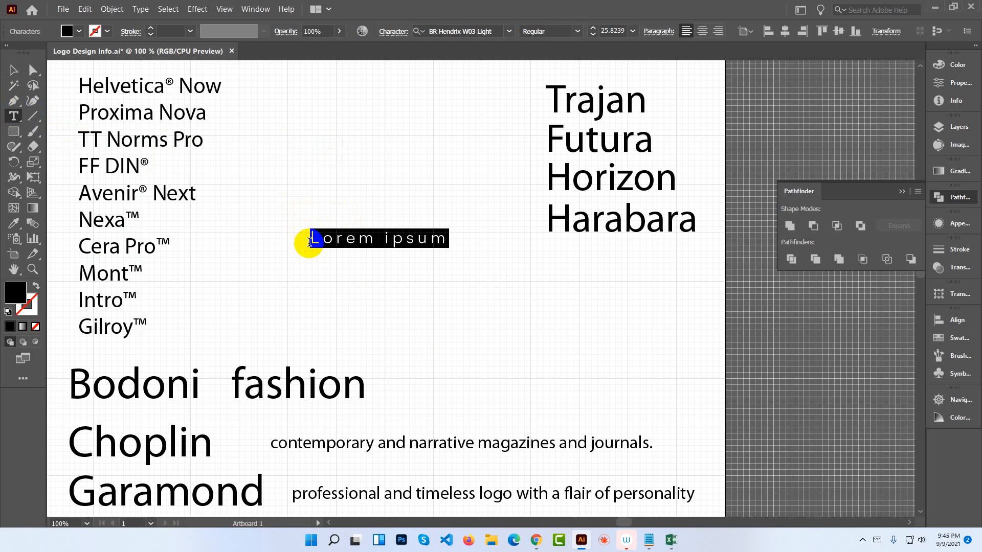
{"action": "type", "text": "TEXT"}
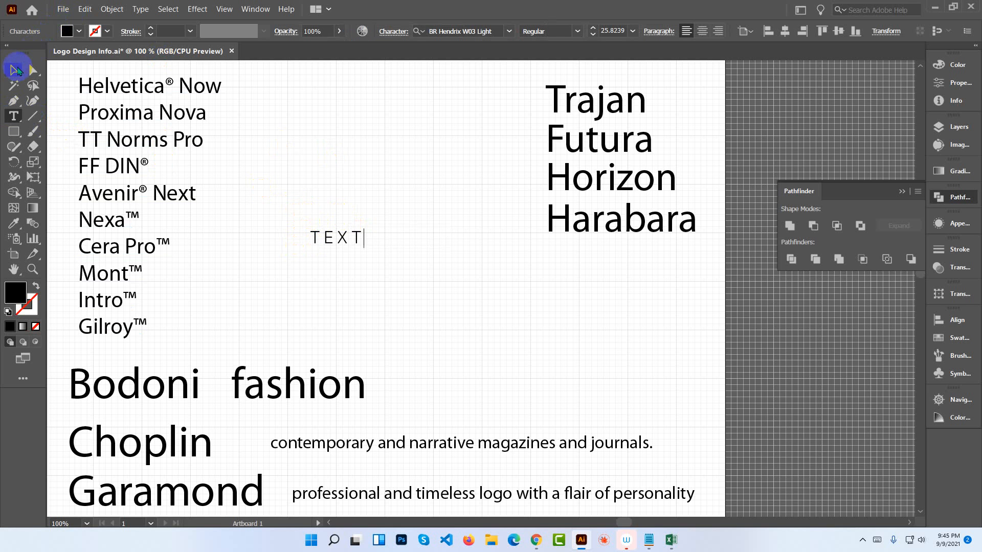
Scale TEXT up to about 69.5 pt and shift it slightly down toward the font list.
{"action": "left_click", "coordinate": [14, 71]}
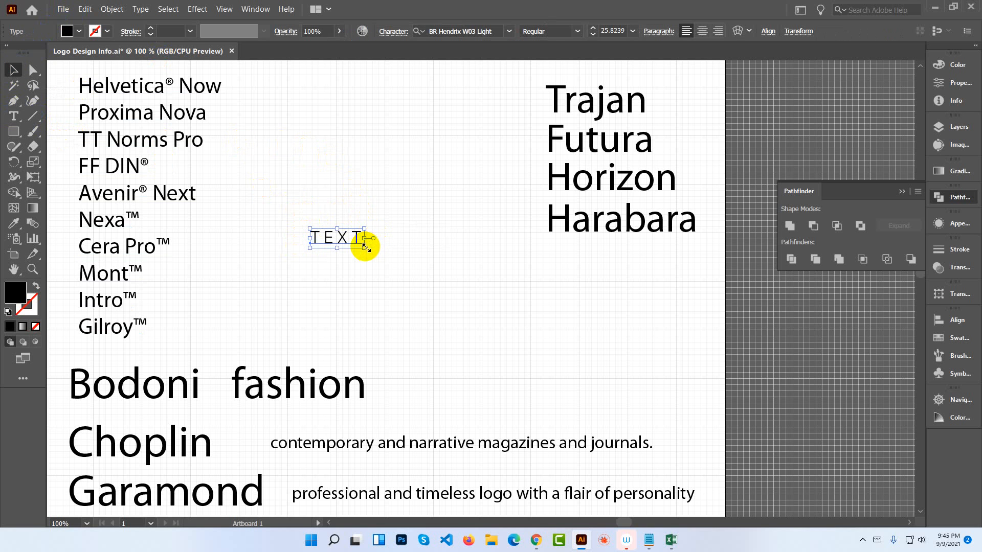
{"action": "left_click_drag", "start_coordinate": [366, 247], "coordinate": [453, 320]}
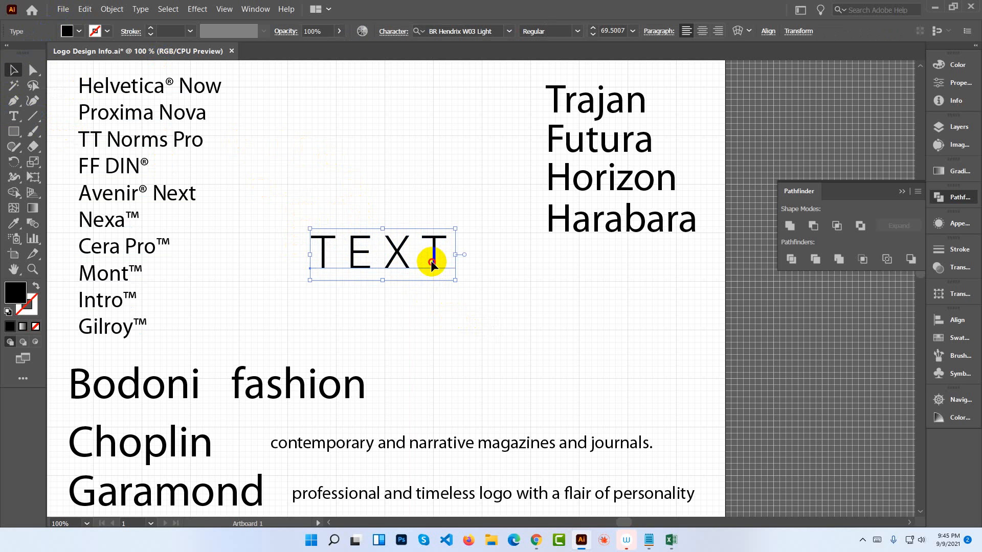
{"action": "left_click_drag", "start_coordinate": [430, 259], "coordinate": [409, 274]}
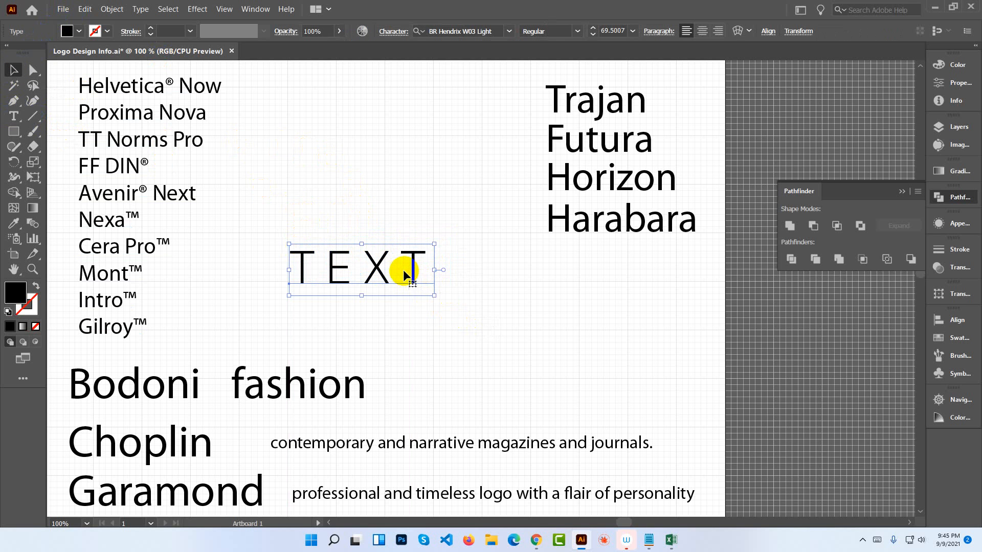
{"action": "double_click", "coordinate": [398, 266]}
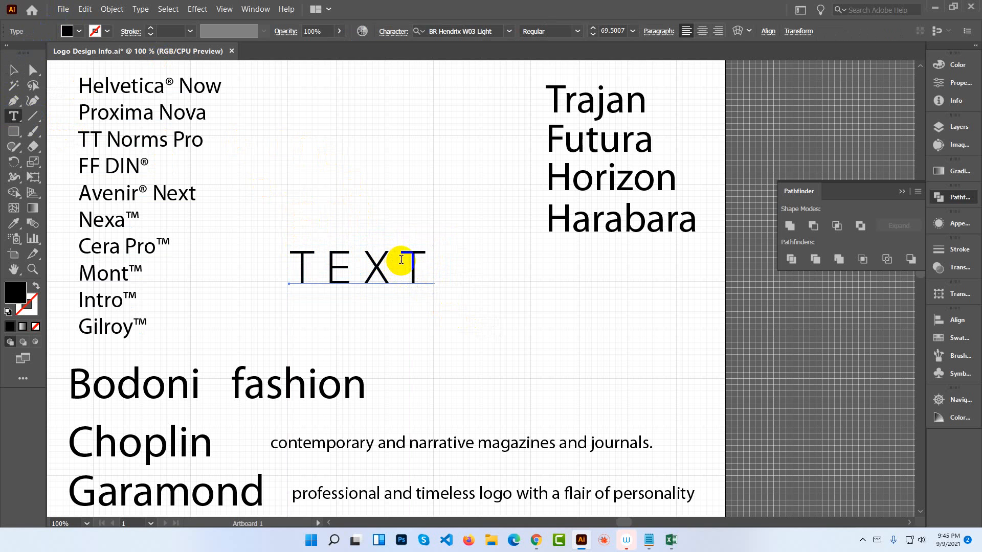
{"action": "left_click_drag", "start_coordinate": [401, 260], "coordinate": [418, 264]}
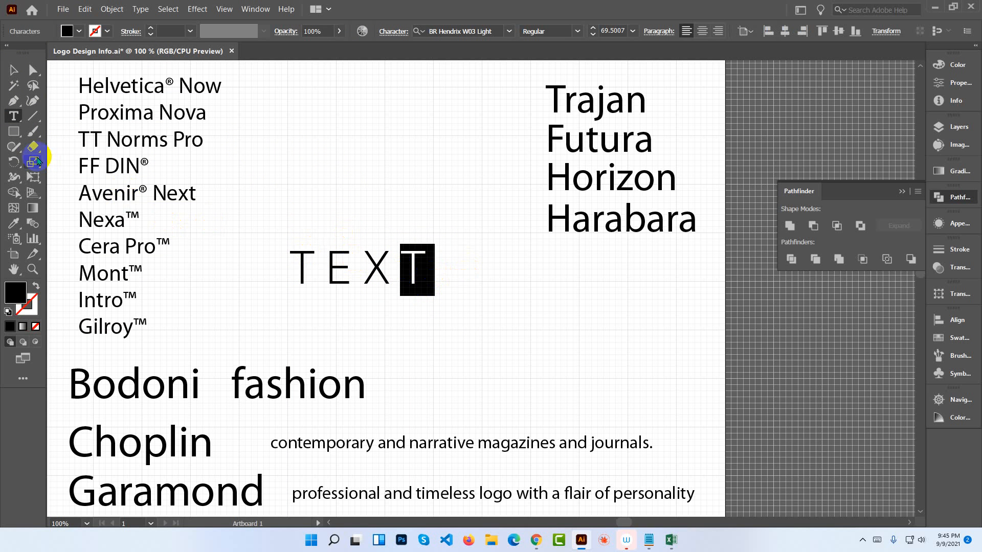
{"action": "left_click", "coordinate": [13, 115]}
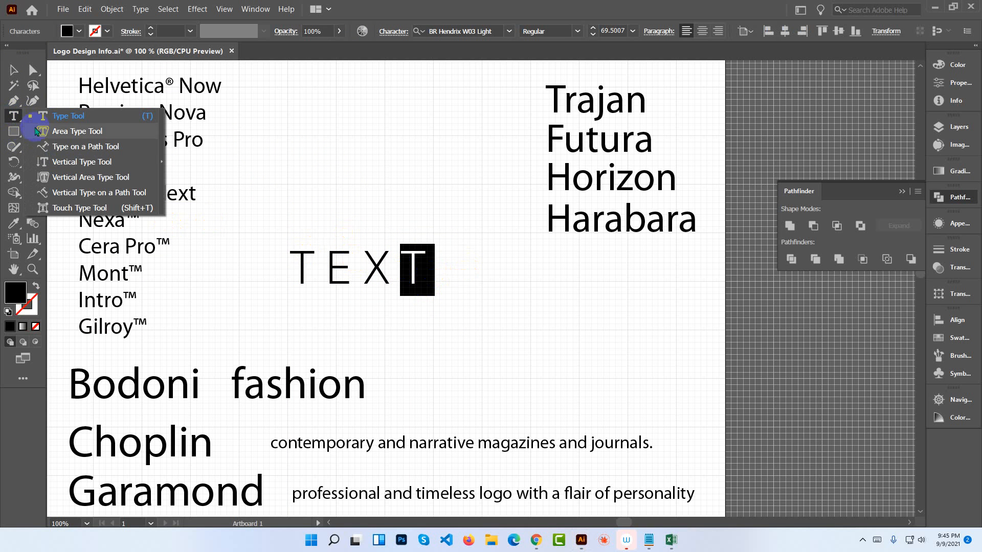
{"action": "left_click", "coordinate": [86, 208]}
{"action": "left_click", "coordinate": [411, 263]}
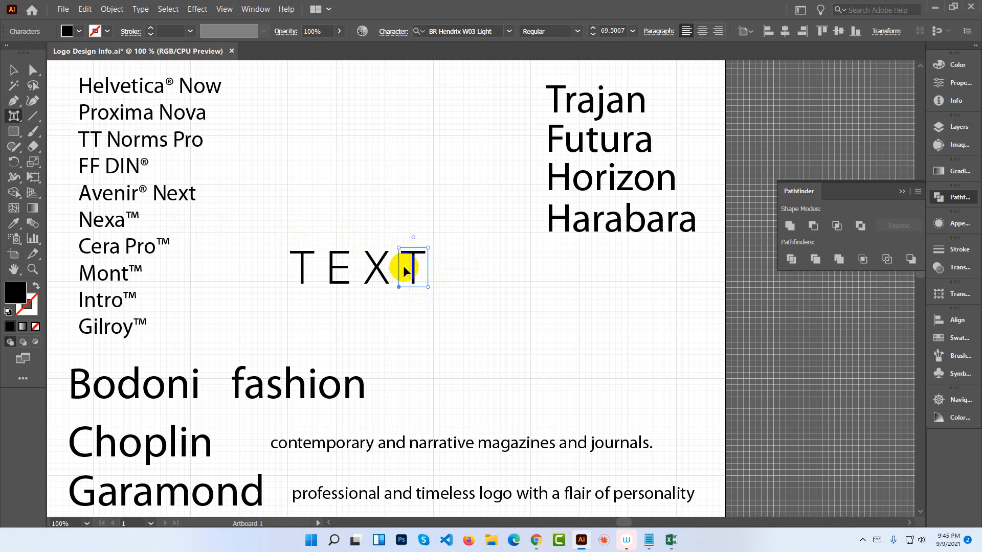
{"action": "left_click", "coordinate": [14, 71]}
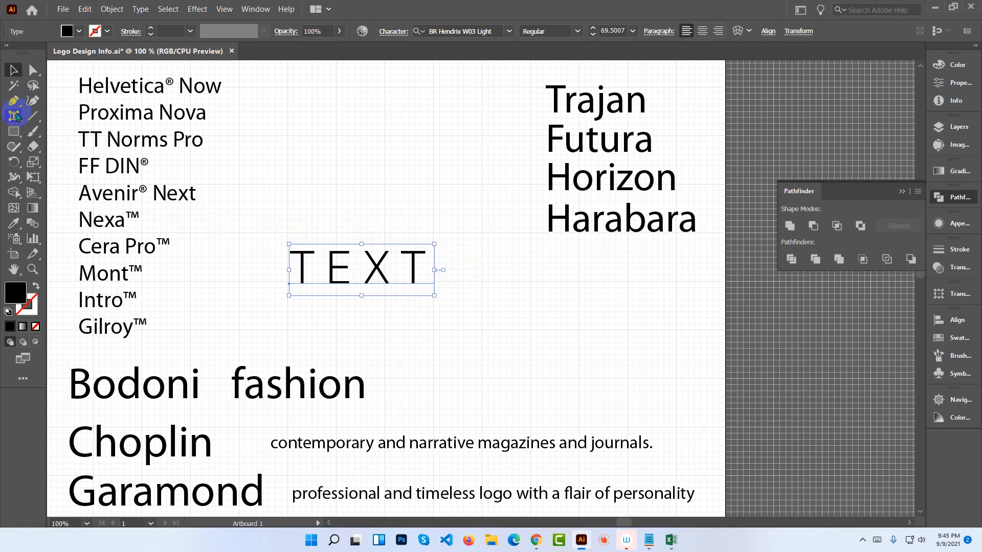
{"action": "left_click", "coordinate": [14, 116]}
{"action": "left_click", "coordinate": [59, 114]}
{"action": "left_click", "coordinate": [13, 71]}
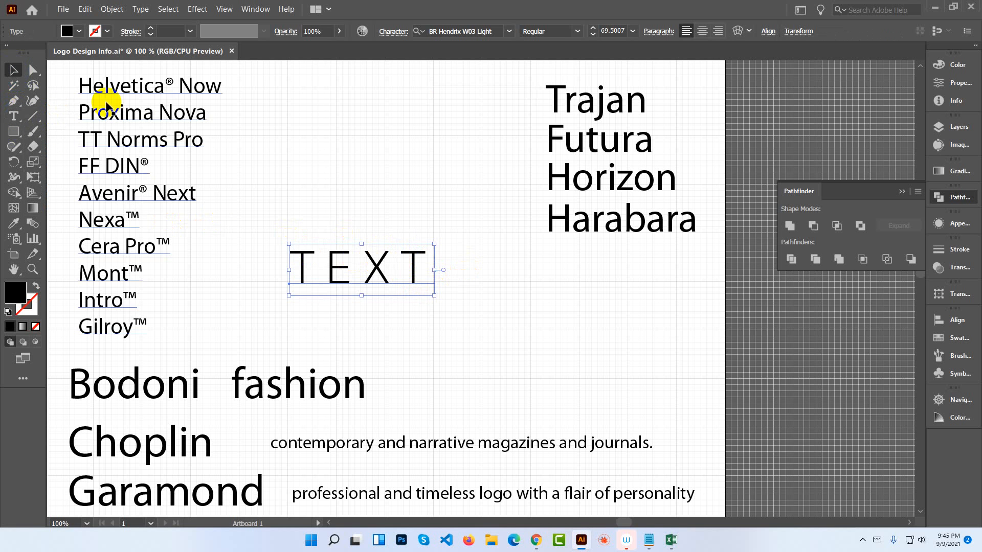
{"action": "left_click", "coordinate": [415, 232]}
{"action": "left_click", "coordinate": [409, 261]}
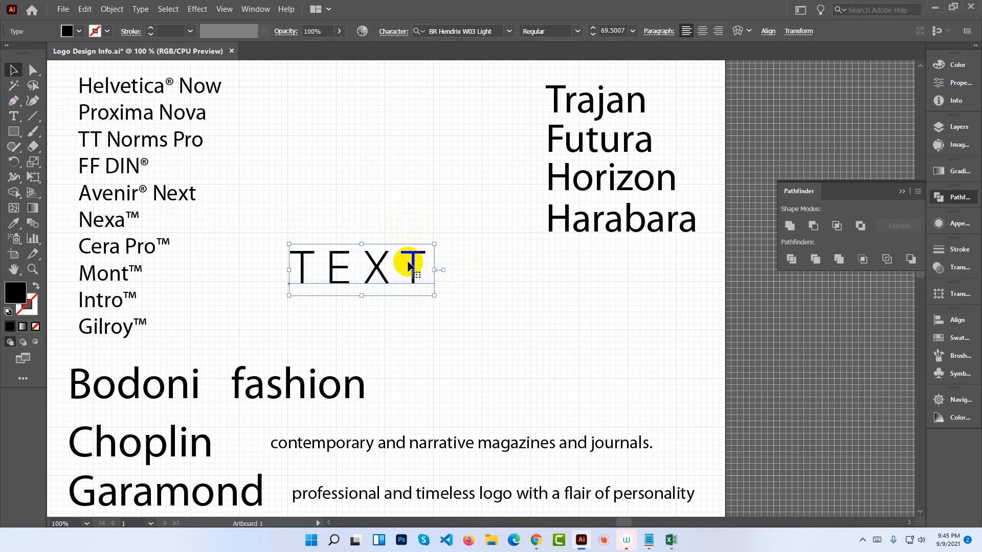
{"action": "double_click", "coordinate": [408, 266]}
{"action": "left_click_drag", "start_coordinate": [409, 267], "coordinate": [421, 265]}
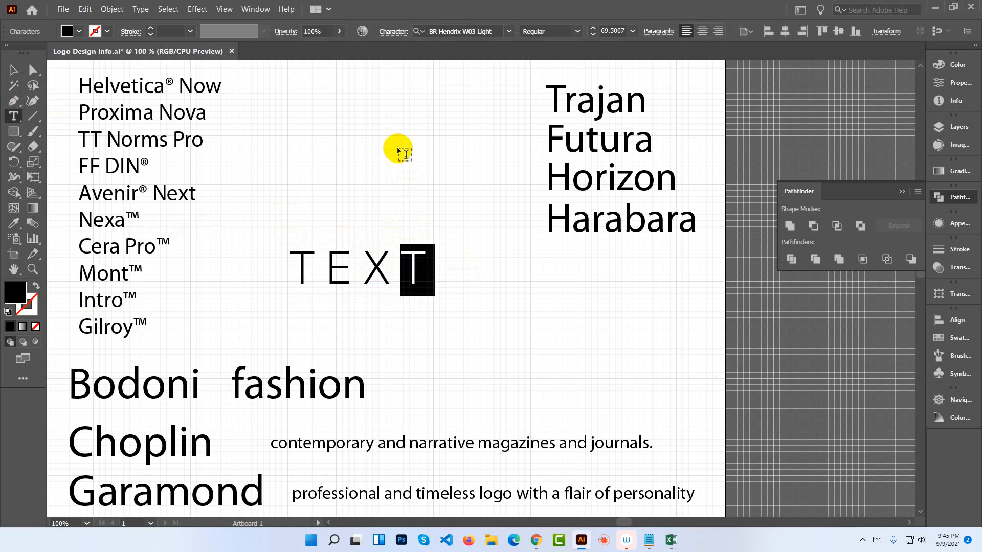
{"action": "left_click", "coordinate": [393, 31]}
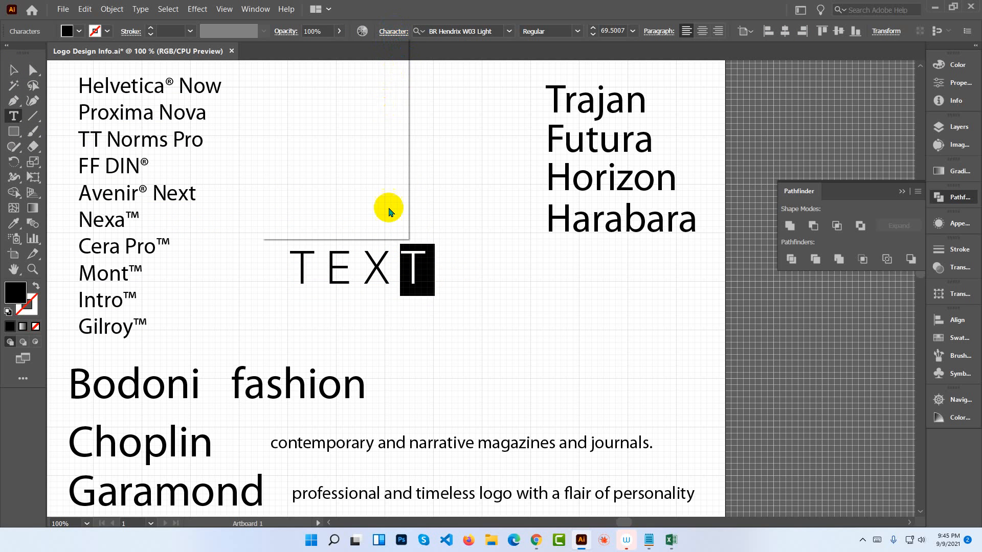
{"action": "left_click", "coordinate": [14, 71]}
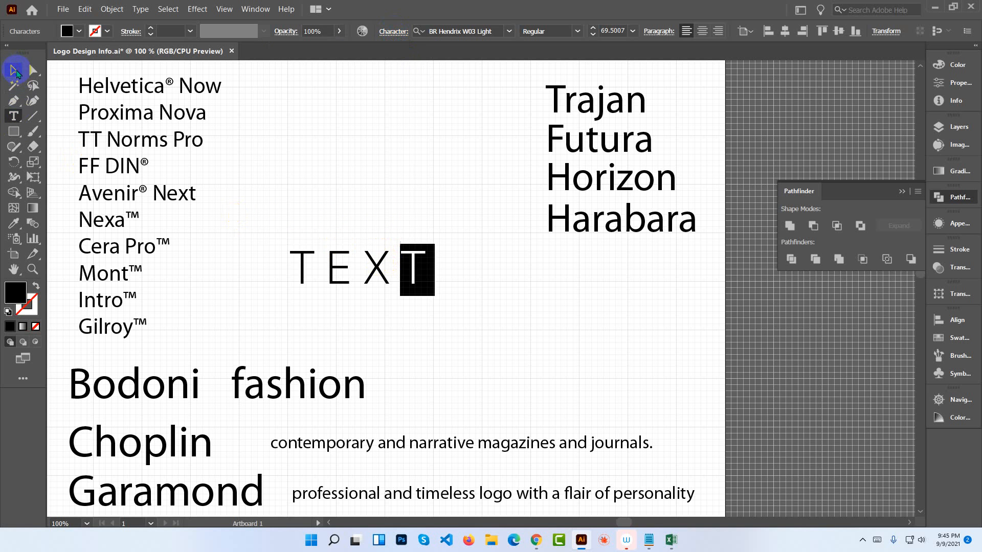
{"action": "left_click", "coordinate": [301, 179]}
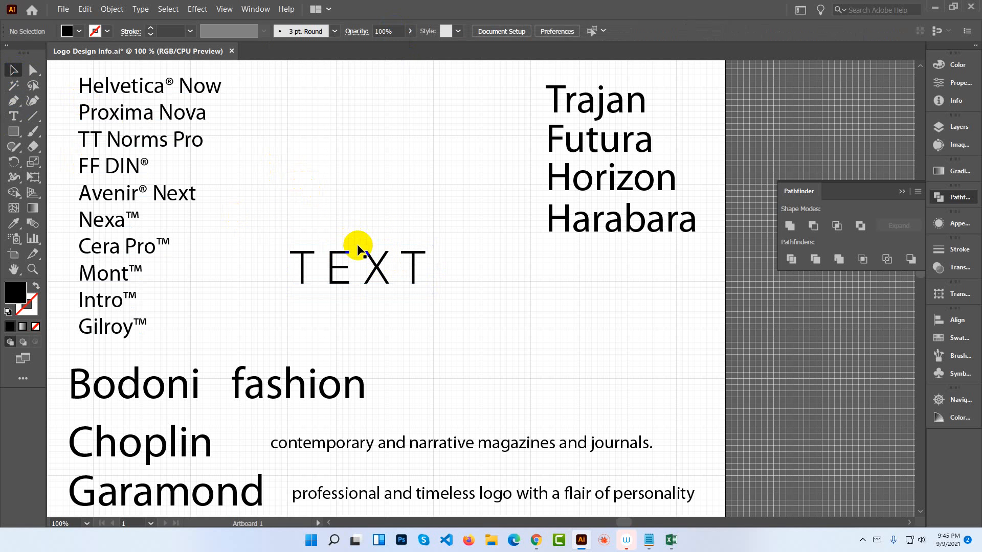
Enlarge TEXT to about 98 pt and place it in the clear space above "fashion".
{"action": "left_click_drag", "start_coordinate": [373, 275], "coordinate": [536, 290]}
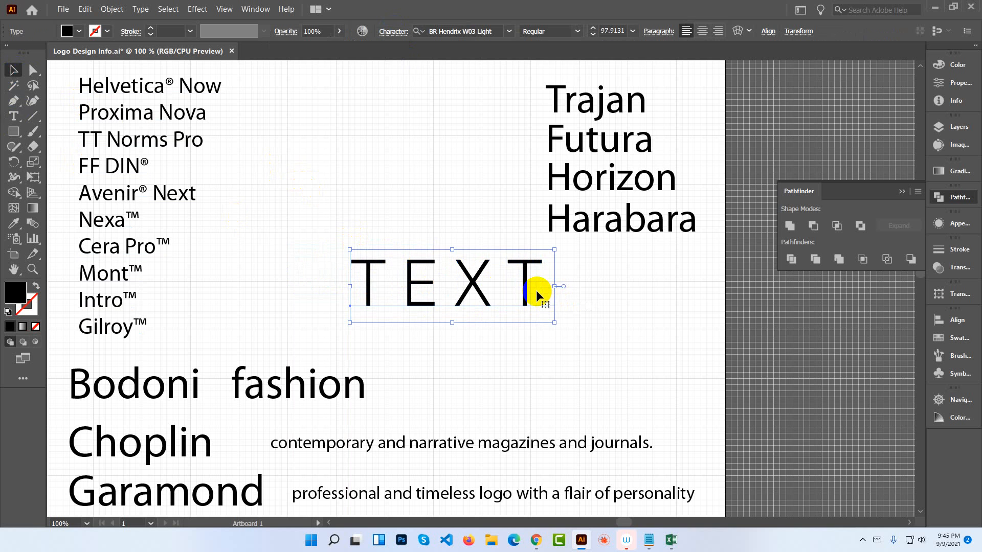
{"action": "left_click", "coordinate": [536, 291]}
{"action": "key", "text": "ctrl+plus"}
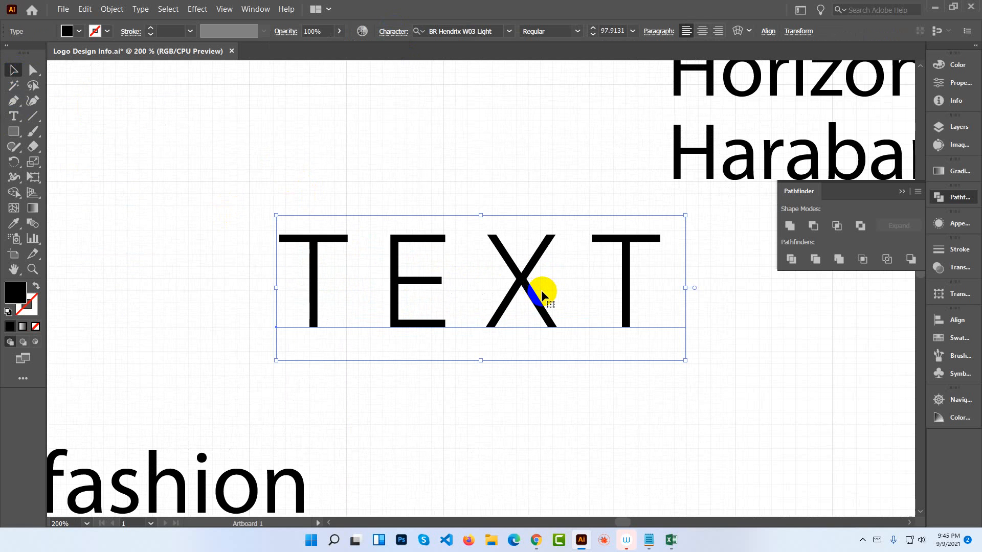
{"action": "left_click_drag", "start_coordinate": [519, 283], "coordinate": [378, 280]}
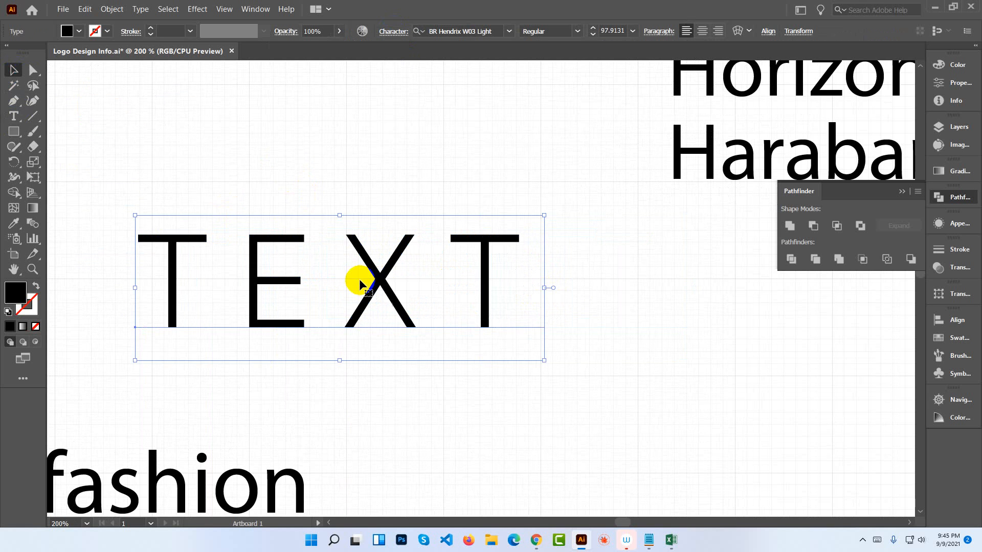
Change the font of TEXT to Myriad Variable Concept Bold SemiExtended.
{"action": "left_click", "coordinate": [578, 31]}
{"action": "left_click", "coordinate": [492, 30]}
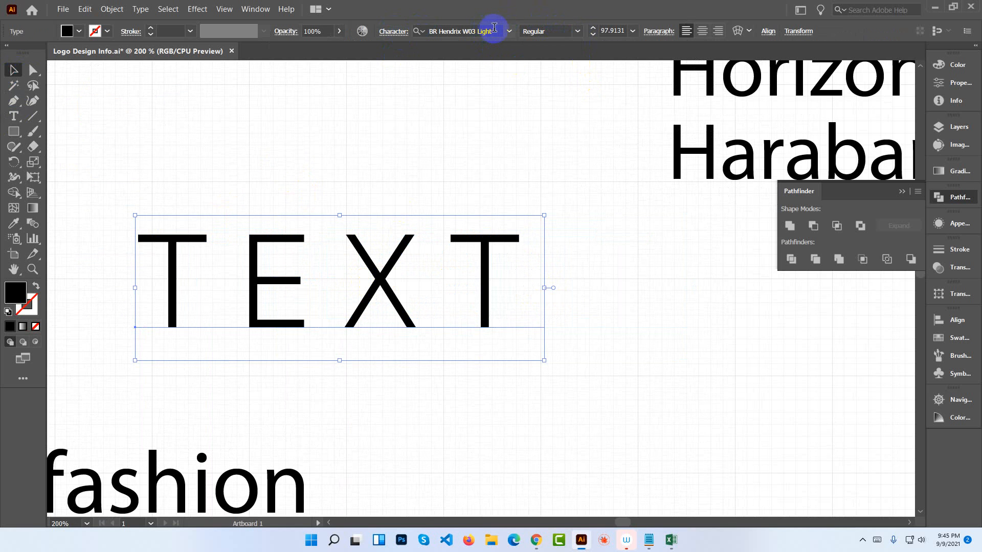
{"action": "left_click", "coordinate": [496, 31]}
{"action": "type", "text": "my"}
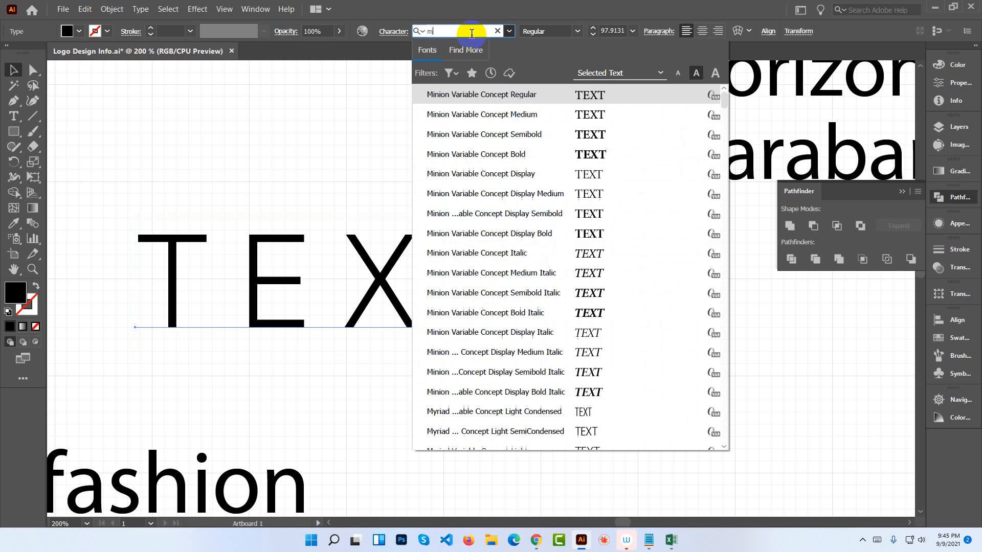
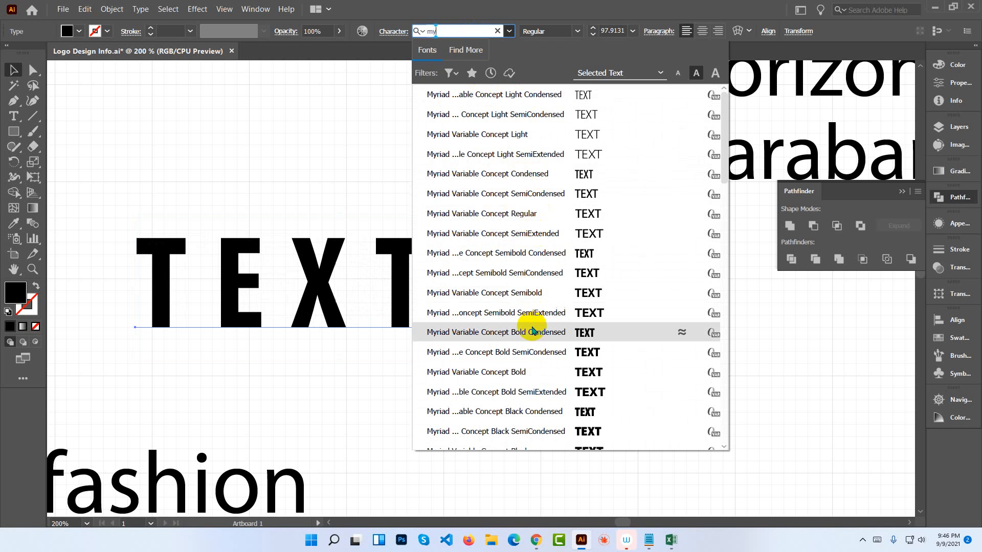
{"action": "left_click", "coordinate": [532, 392]}
Reduce TEXT to about 75.6 pt and convert it to outlines.
{"action": "left_click_drag", "start_coordinate": [499, 306], "coordinate": [486, 307]}
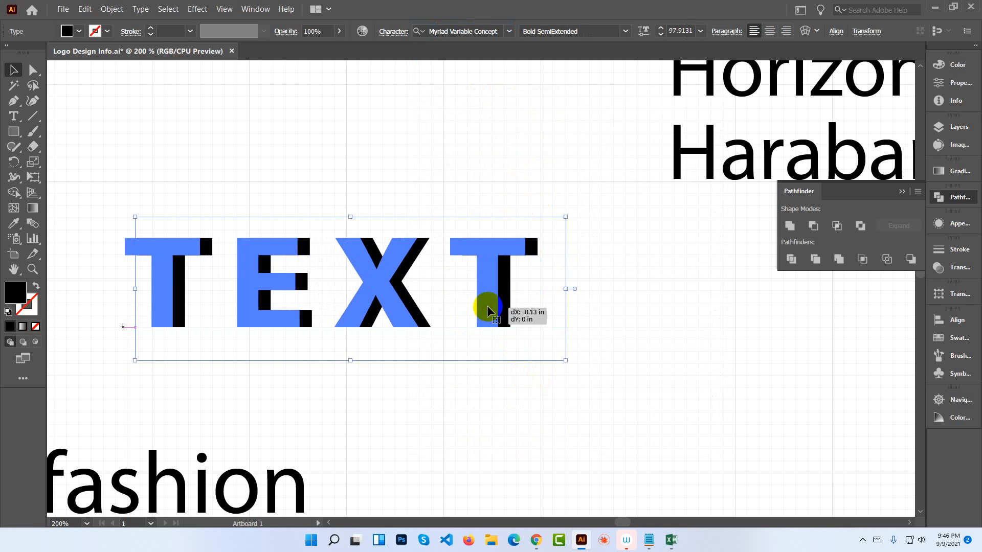
{"action": "left_click_drag", "start_coordinate": [469, 305], "coordinate": [430, 280]}
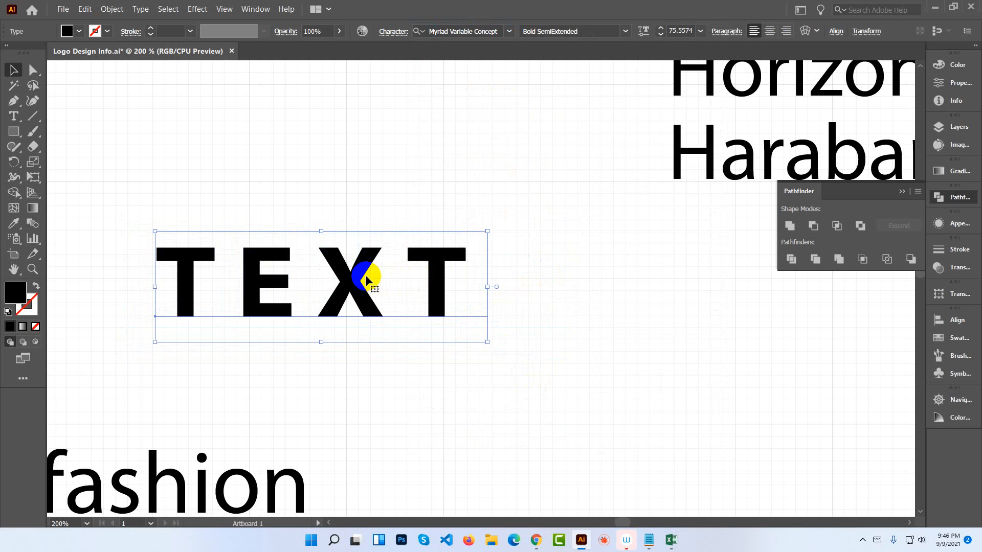
{"action": "right_click", "coordinate": [356, 280]}
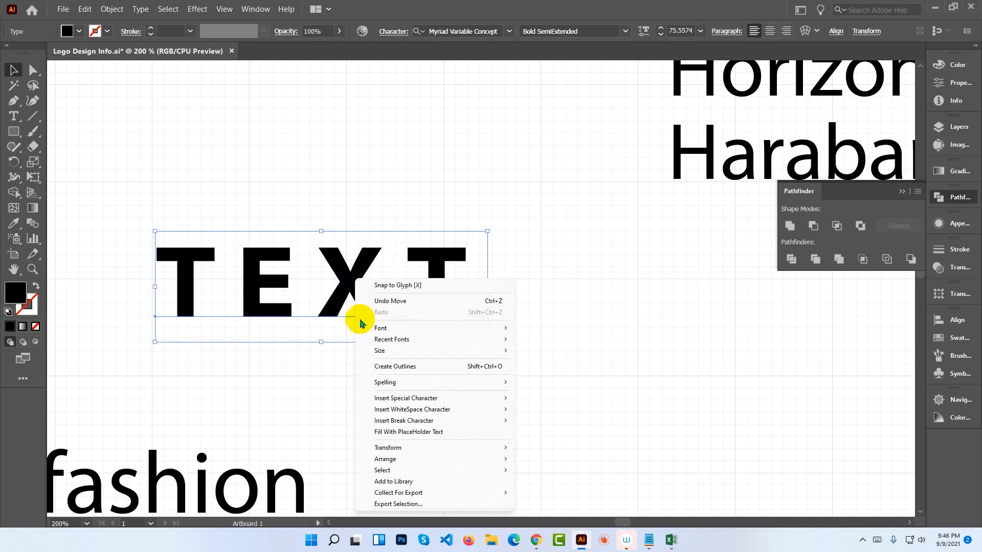
{"action": "left_click", "coordinate": [389, 366]}
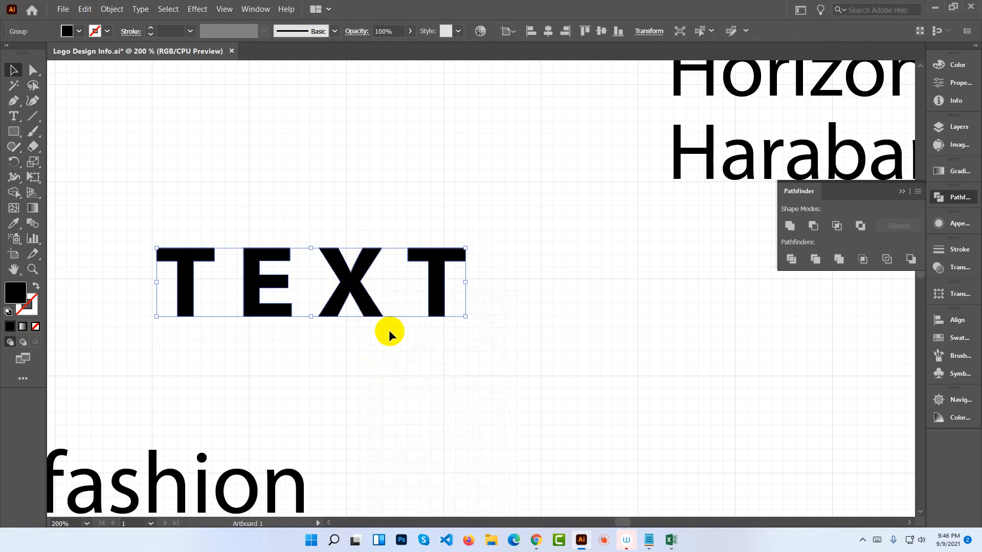
Move the outlined TEXT down into open space and scale it up proportionally to about 1.4 times its size.
{"action": "left_click_drag", "start_coordinate": [364, 305], "coordinate": [474, 345]}
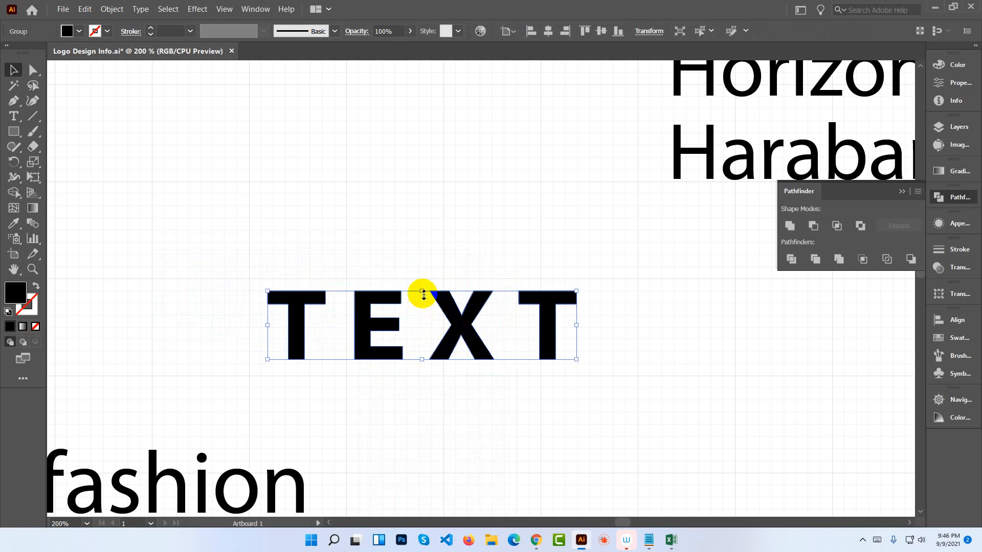
{"action": "left_click_drag", "start_coordinate": [423, 291], "coordinate": [423, 281]}
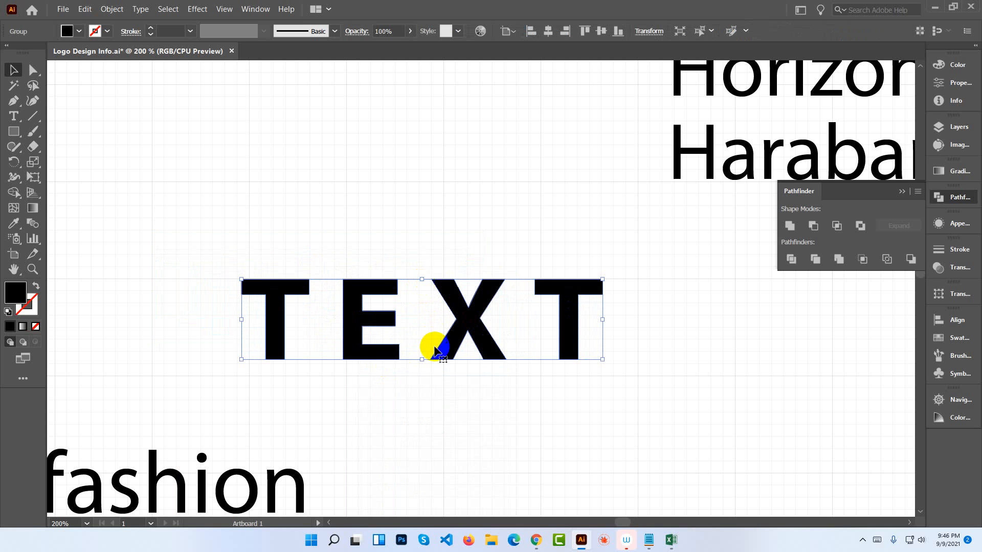
{"action": "left_click_drag", "start_coordinate": [422, 360], "coordinate": [427, 376]}
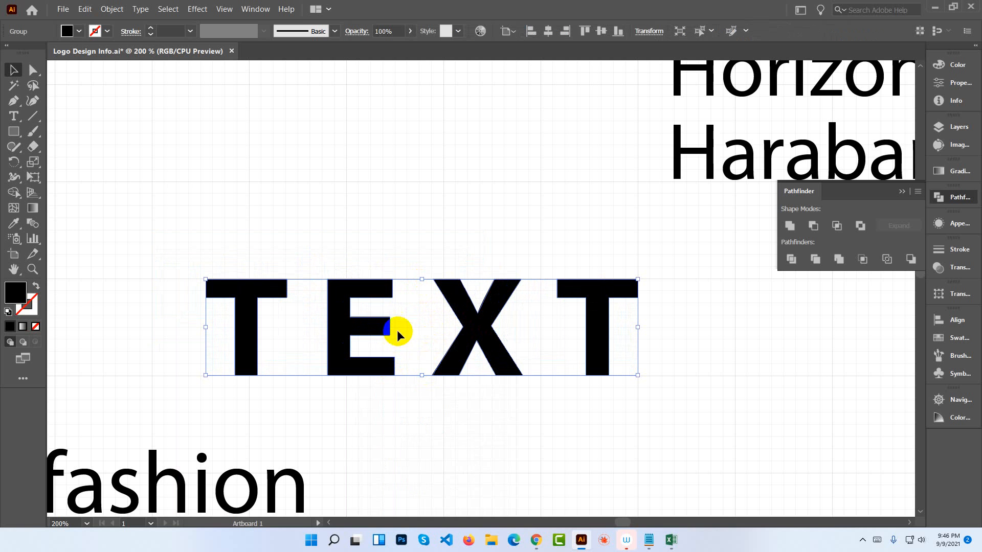
Ungroup the outlined letters of TEXT and select the E on its own.
{"action": "right_click", "coordinate": [396, 332]}
{"action": "left_click", "coordinate": [421, 412]}
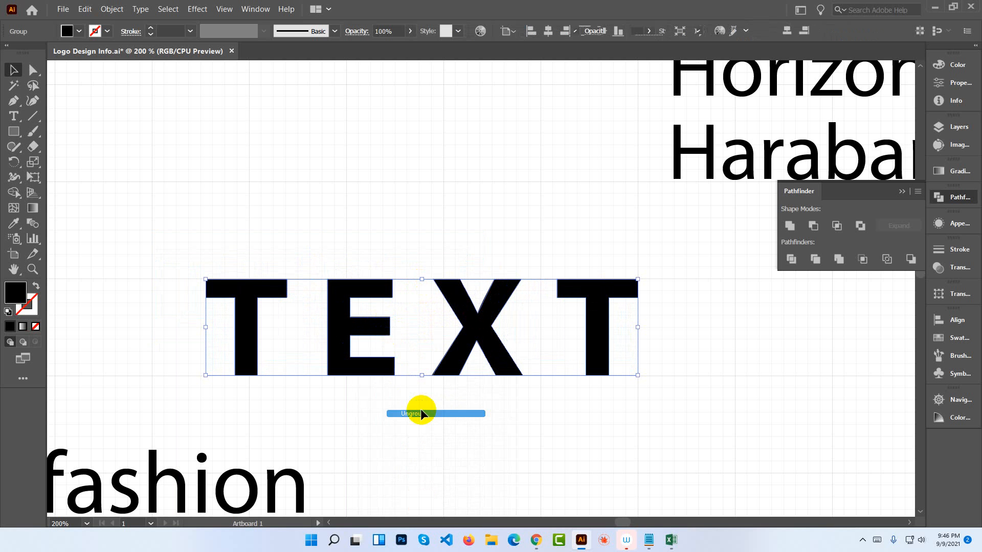
{"action": "left_click", "coordinate": [428, 405]}
{"action": "left_click", "coordinate": [371, 364]}
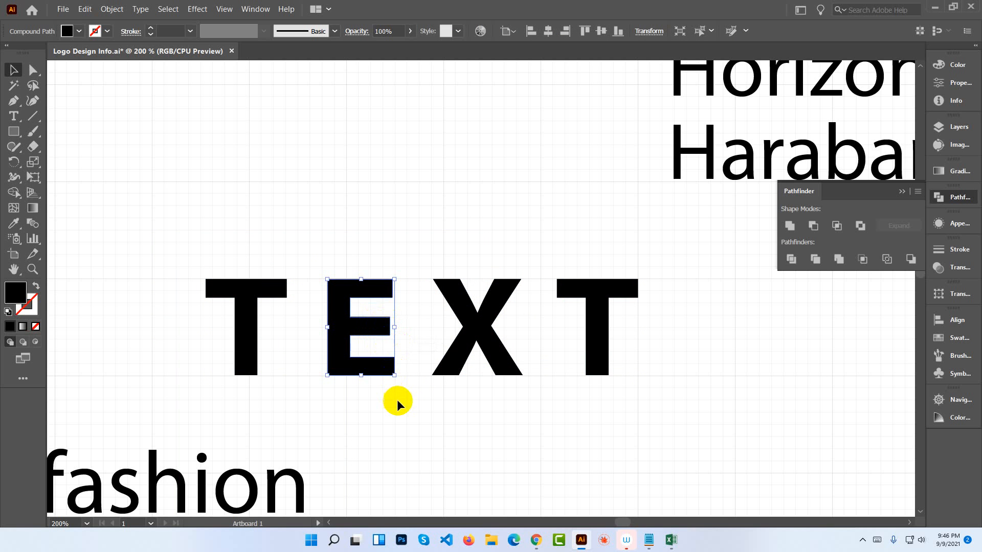
Select the first T, the E and the X of TEXT in turn to check that each letter is a separate object.
{"action": "left_click", "coordinate": [368, 338]}
{"action": "left_click", "coordinate": [253, 322]}
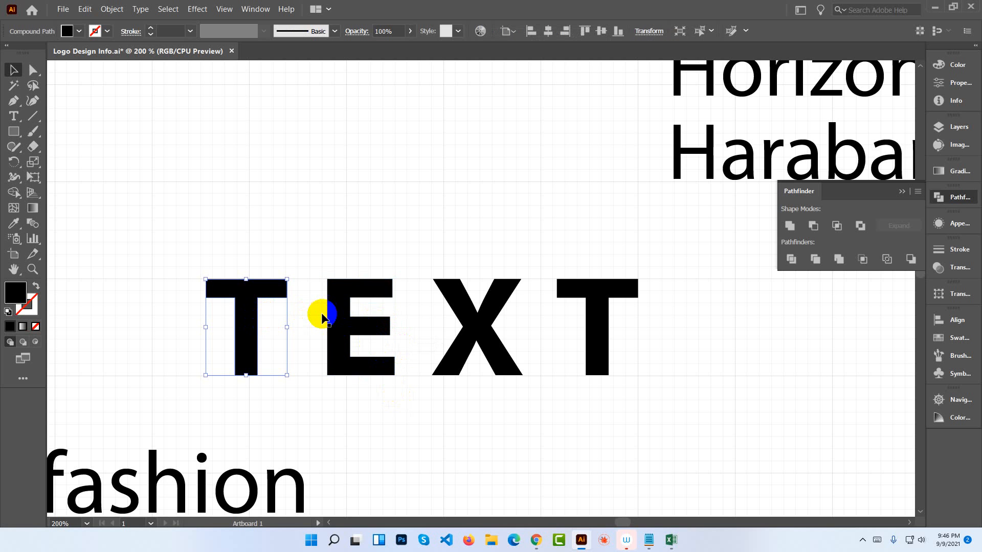
{"action": "left_click", "coordinate": [339, 313]}
{"action": "left_click", "coordinate": [462, 320]}
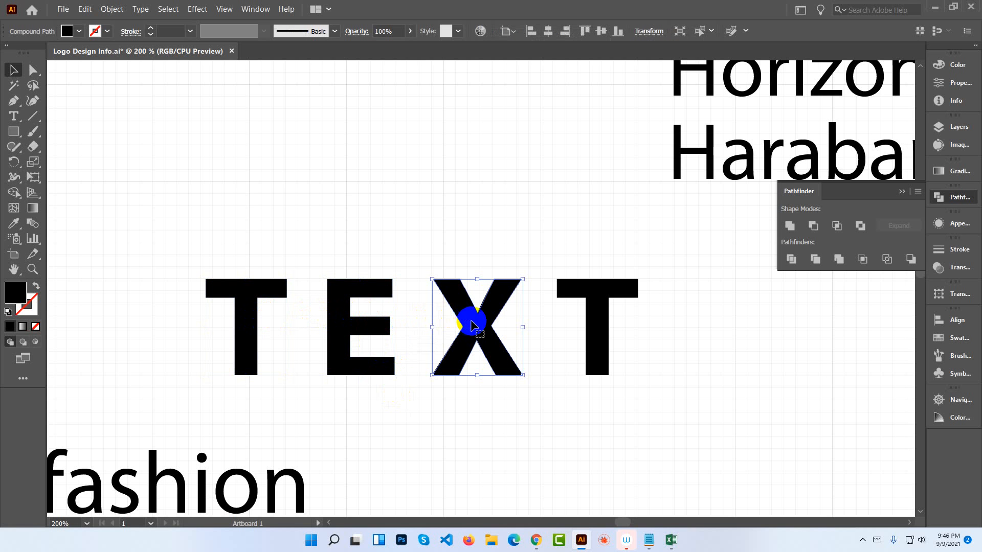
{"action": "left_click", "coordinate": [539, 322]}
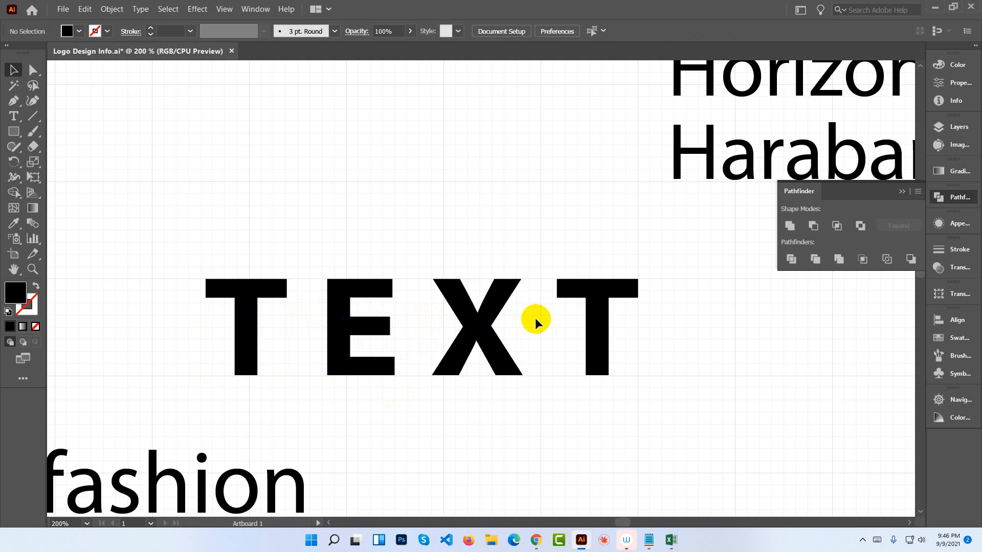
Draw a black rectangle exactly covering the top bar of the E in TEXT.
{"action": "key", "text": "ctrl+equal"}
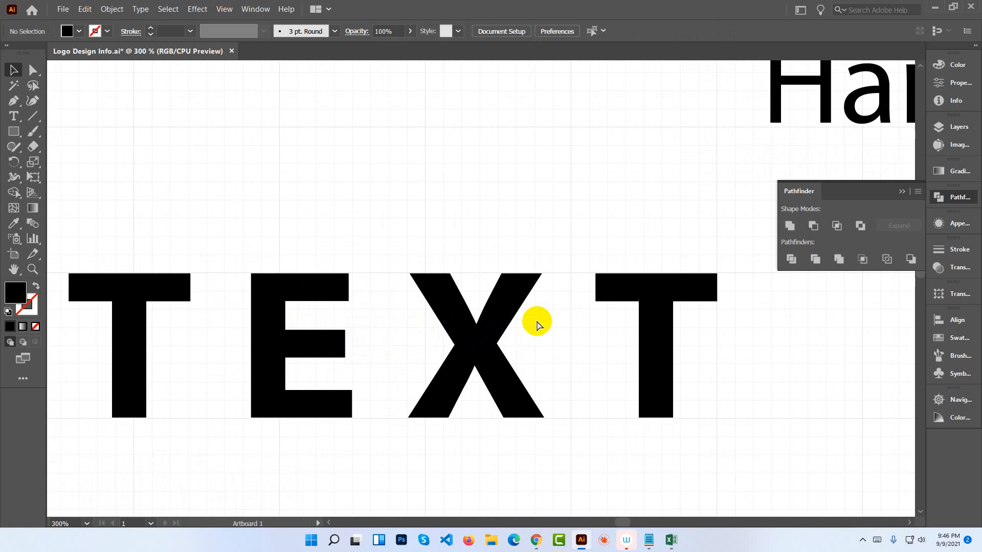
{"action": "left_click_drag", "start_coordinate": [536, 327], "coordinate": [568, 309]}
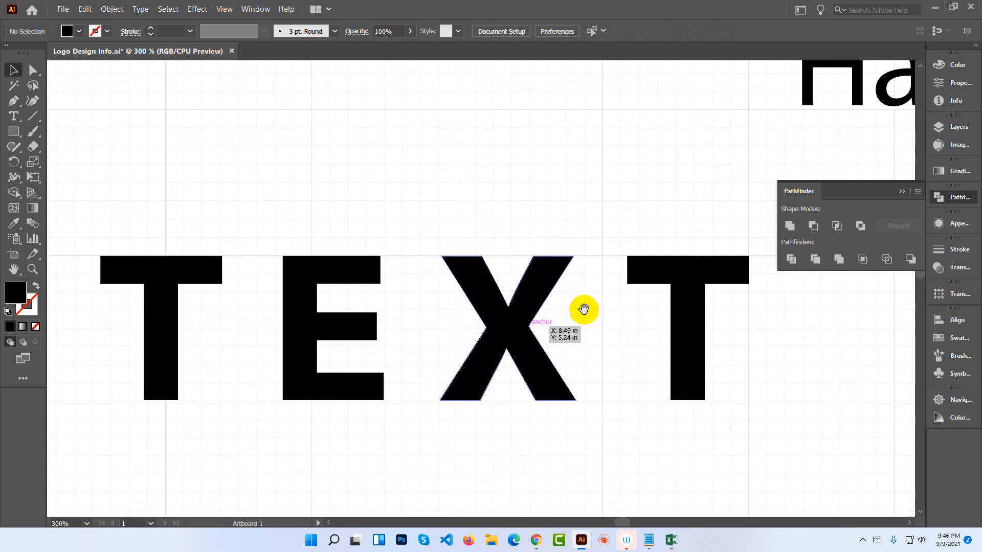
{"action": "left_click", "coordinate": [901, 197]}
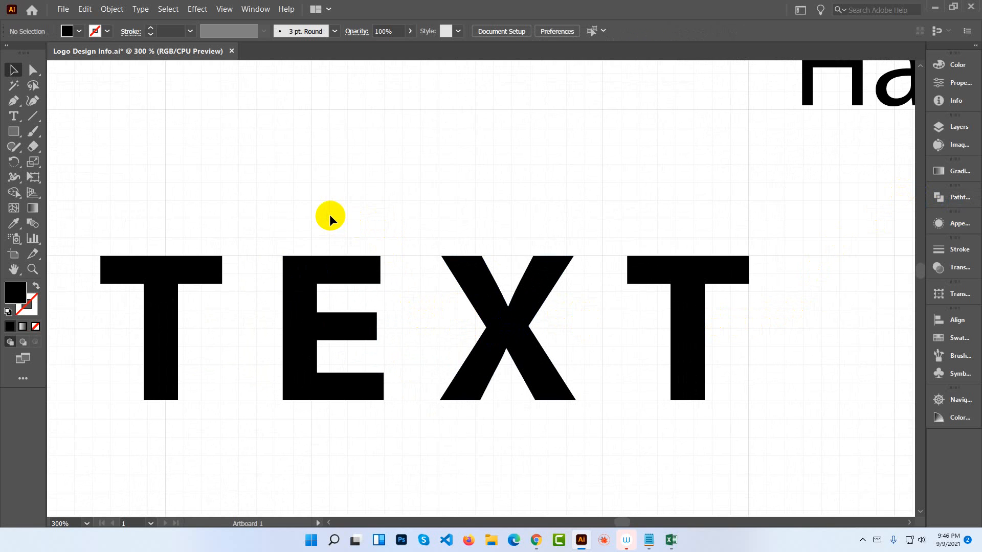
{"action": "left_click", "coordinate": [14, 132]}
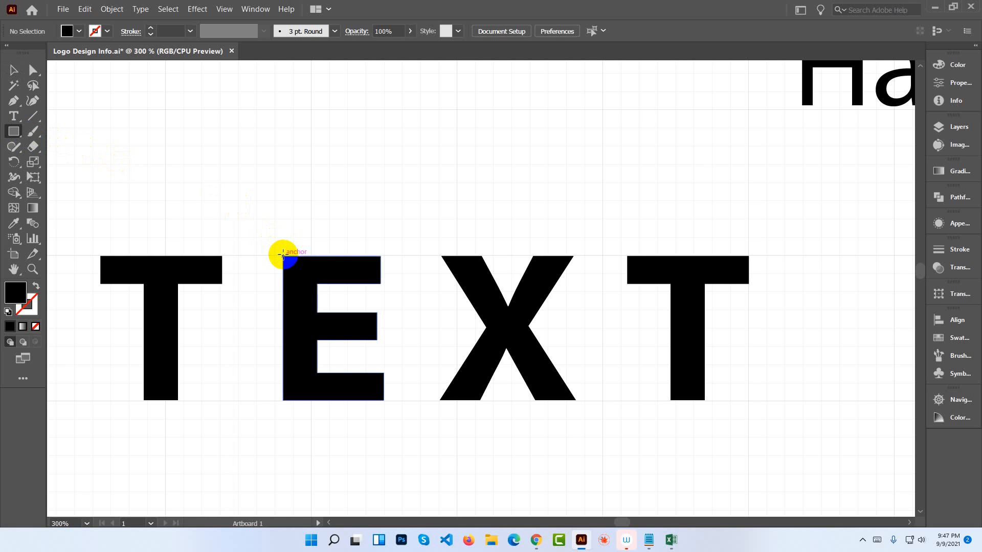
{"action": "left_click_drag", "start_coordinate": [282, 256], "coordinate": [380, 282]}
{"action": "left_click", "coordinate": [13, 71]}
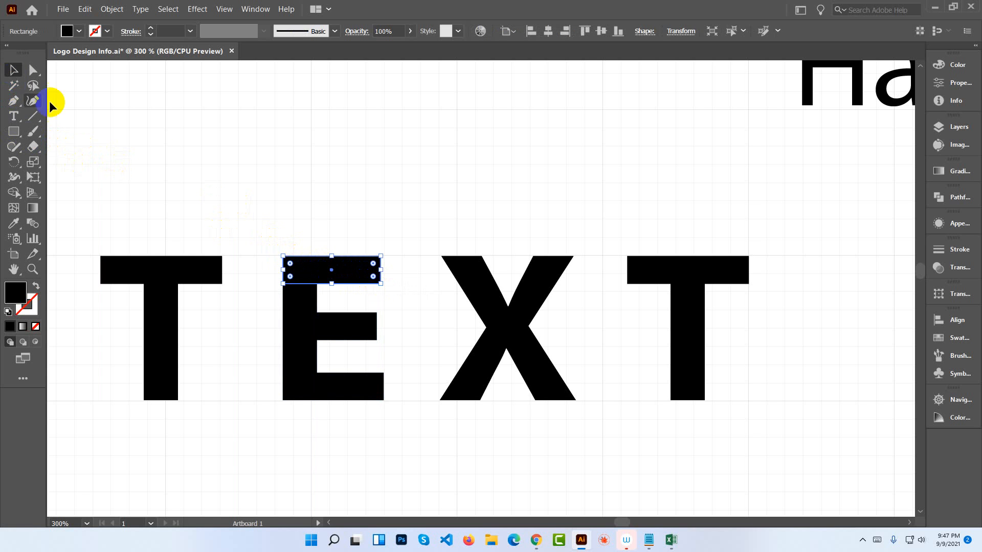
{"action": "left_click", "coordinate": [231, 174]}
Copy the rectangle straight down over the E's middle bar and repeat the copy over its bottom bar.
{"action": "left_click", "coordinate": [338, 266]}
{"action": "left_click_drag", "start_coordinate": [339, 266], "coordinate": [338, 325]}
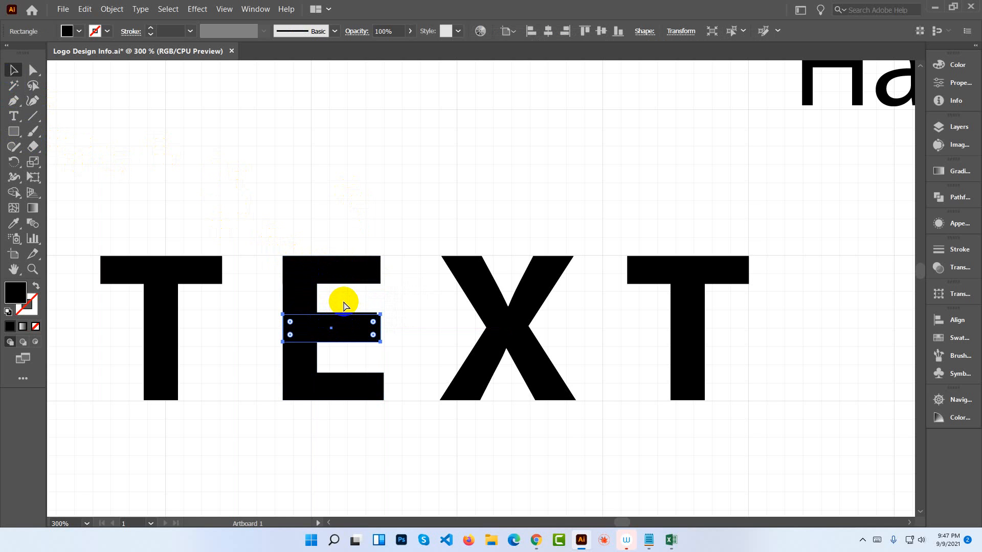
{"action": "key", "text": "ctrl+d"}
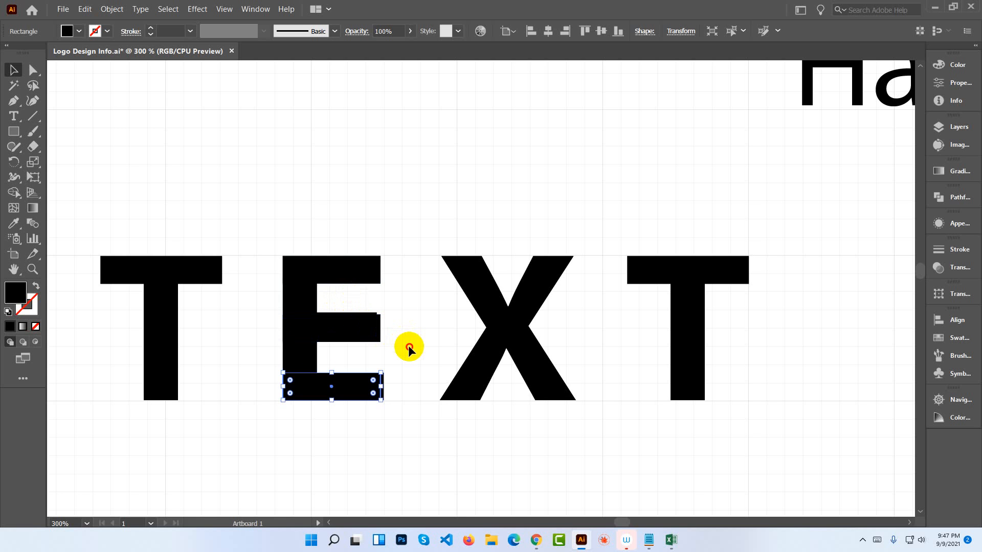
{"action": "left_click", "coordinate": [410, 349]}
Delete the original E outline behind the three rectangles and check the stacked bars by selecting them.
{"action": "left_click", "coordinate": [286, 360]}
{"action": "key", "text": "Delete"}
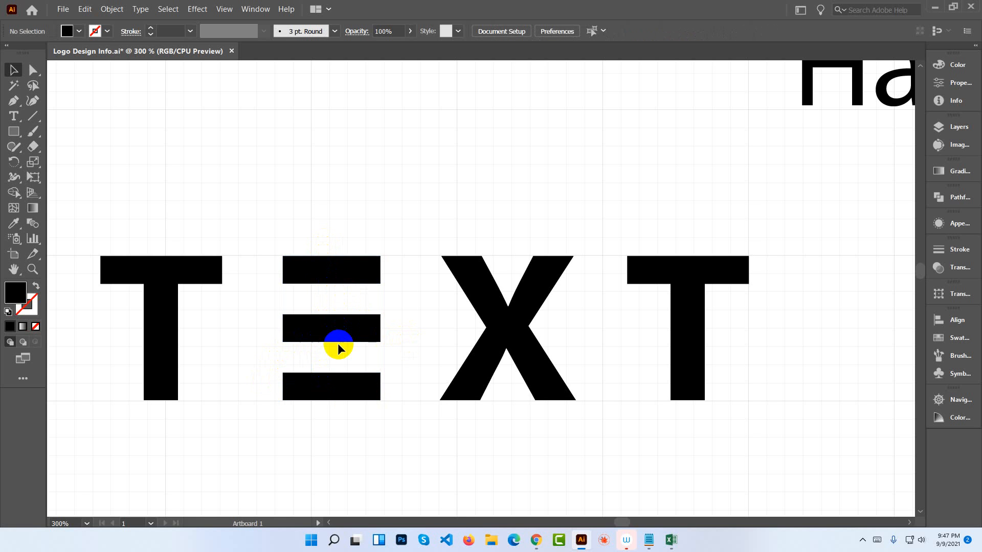
{"action": "left_click", "coordinate": [335, 329]}
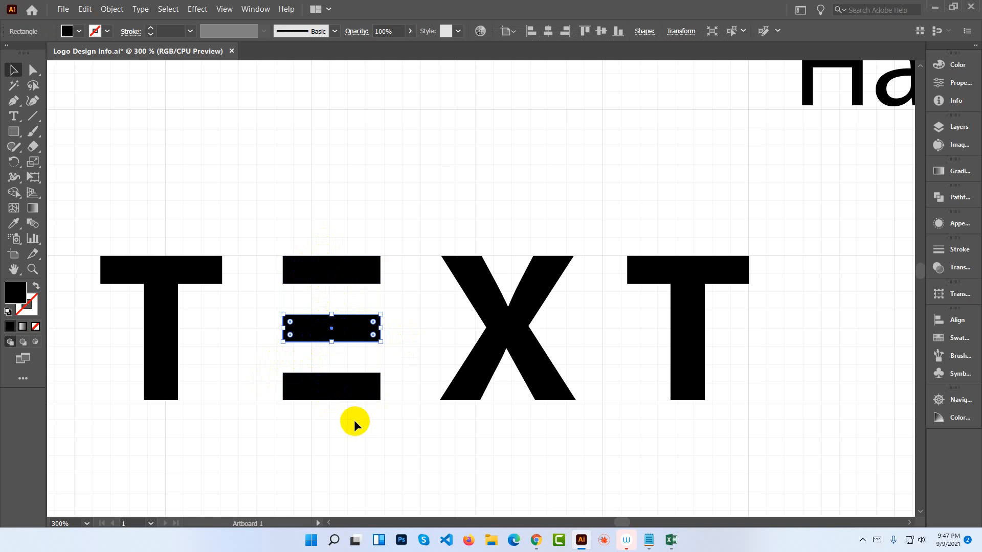
{"action": "left_click_drag", "start_coordinate": [355, 420], "coordinate": [305, 218]}
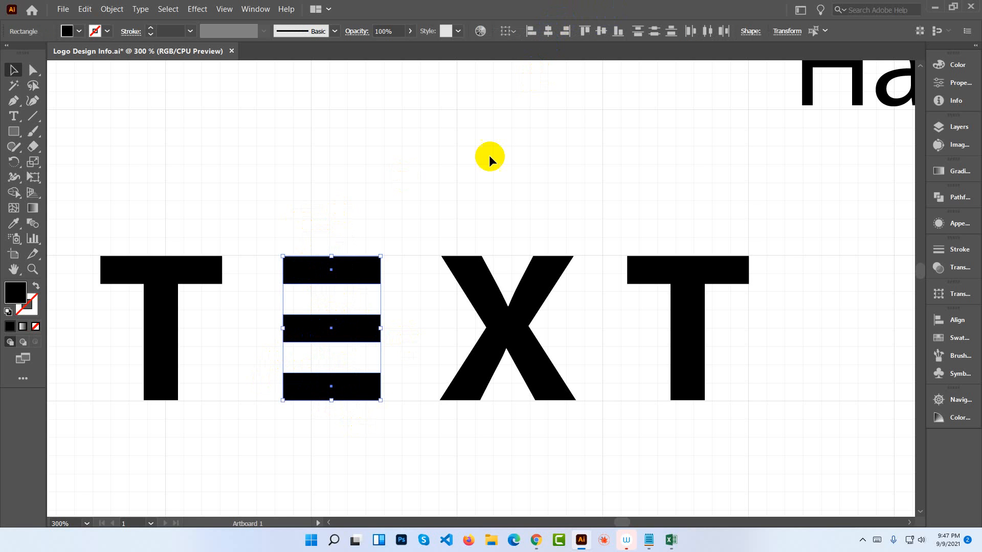
{"action": "left_click", "coordinate": [477, 229]}
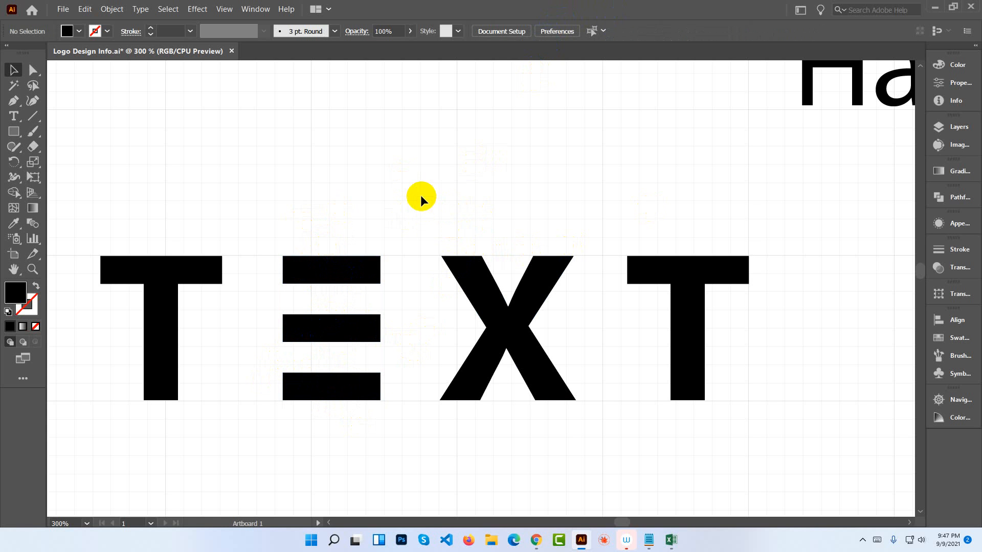
Add the text "Kill" in the open space above the TEXT wordmark.
{"action": "key", "text": "space"}
{"action": "left_click_drag", "start_coordinate": [375, 174], "coordinate": [372, 235]}
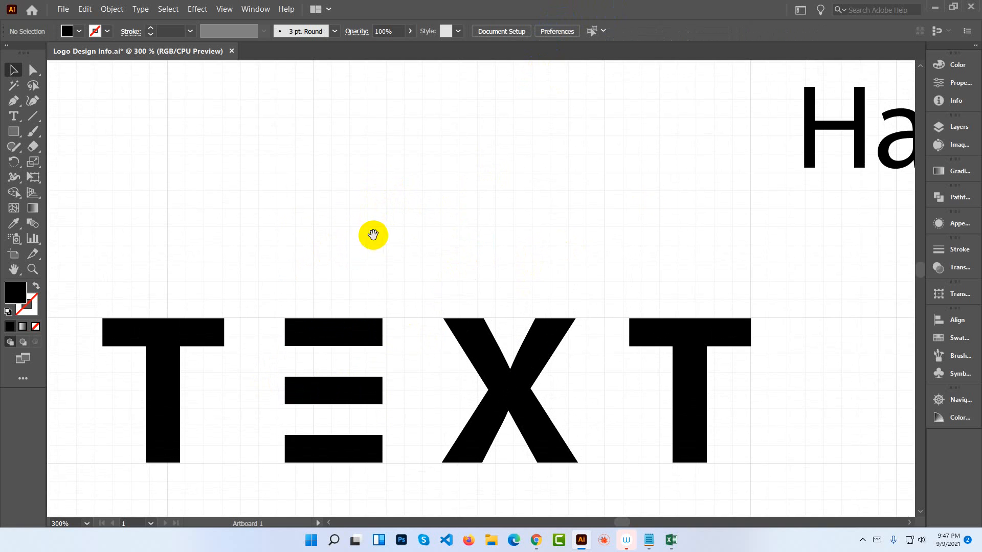
{"action": "left_click", "coordinate": [15, 117]}
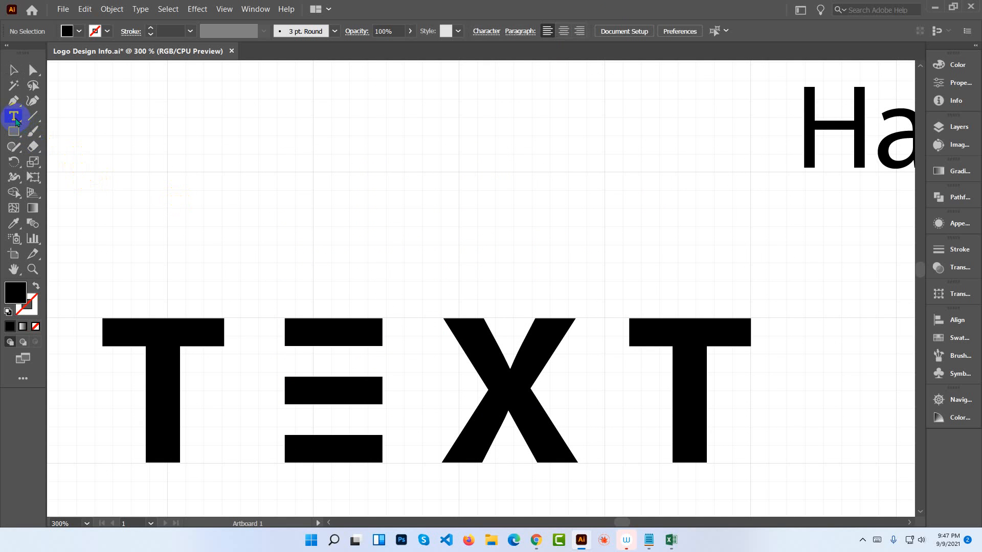
{"action": "left_click", "coordinate": [240, 198]}
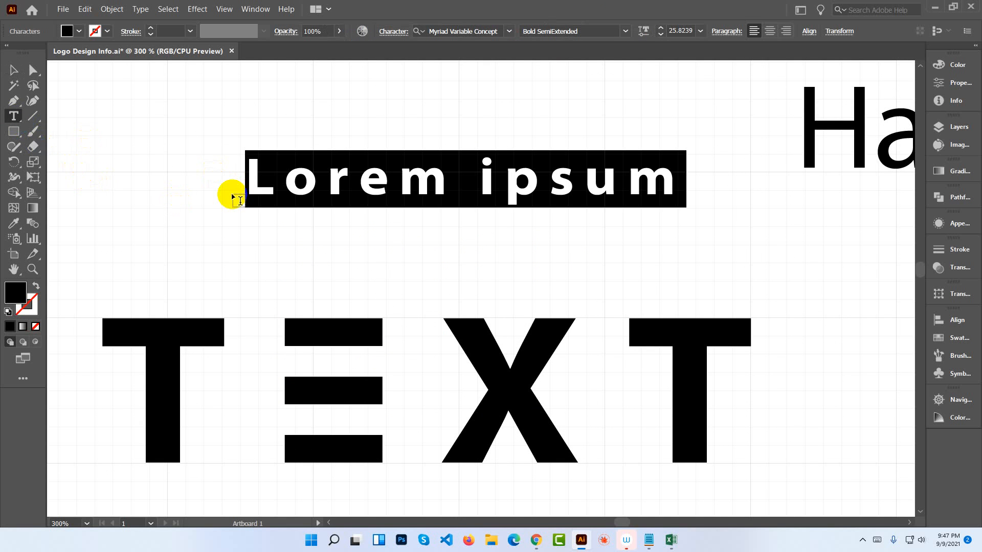
{"action": "type", "text": "K"}
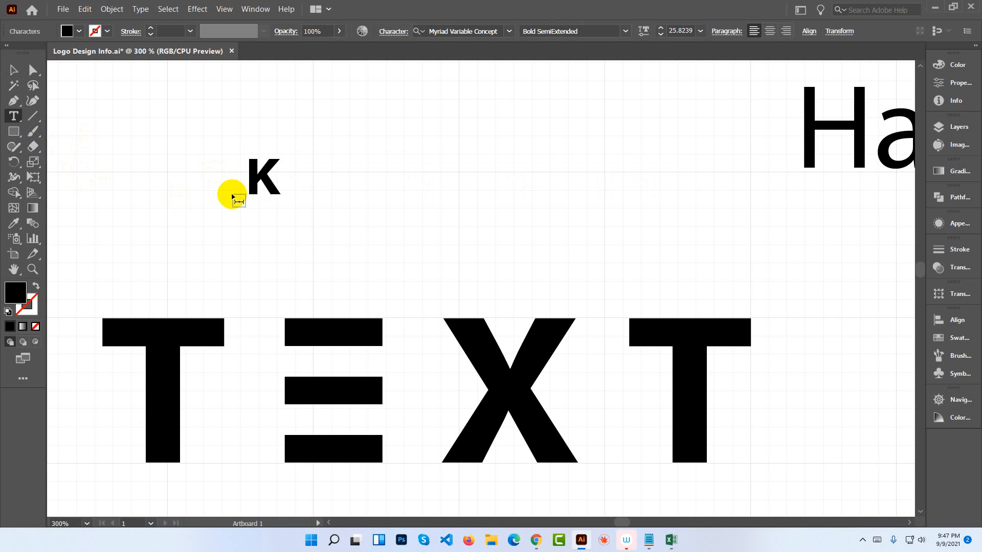
{"action": "type", "text": "ILL"}
{"action": "key", "text": "BackSpace"}
{"action": "key", "text": "BackSpace"}
{"action": "key", "text": "BackSpace"}
{"action": "type", "text": "ill"}
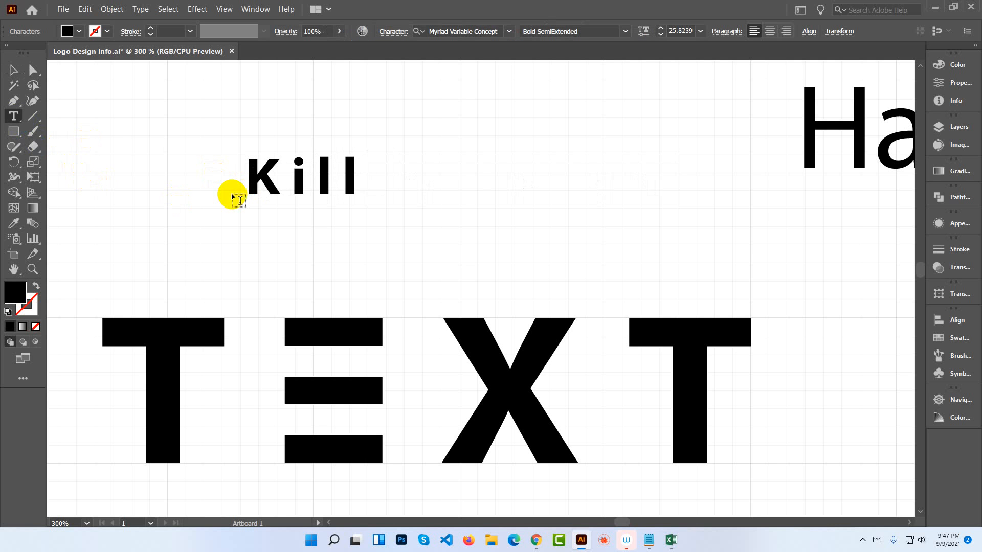
{"action": "left_click", "coordinate": [15, 73]}
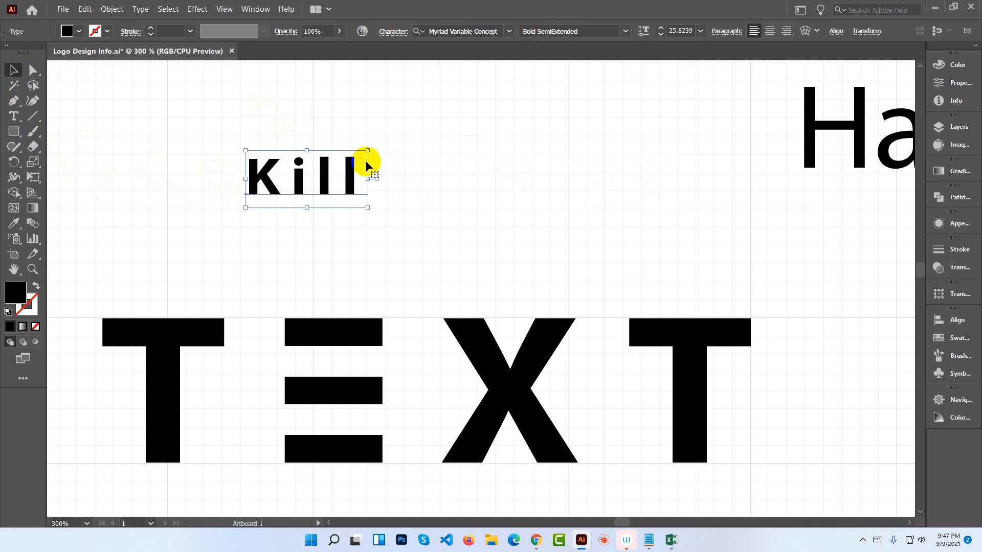
Enlarge Kill to about 32.4 pt and set its tracking to 0.
{"action": "left_click_drag", "start_coordinate": [368, 177], "coordinate": [330, 200]}
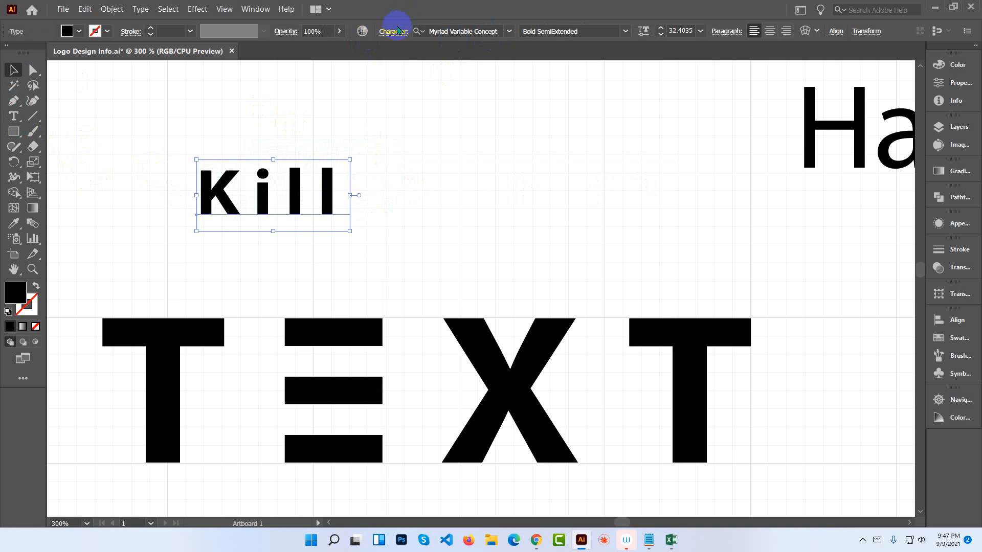
{"action": "left_click", "coordinate": [402, 42]}
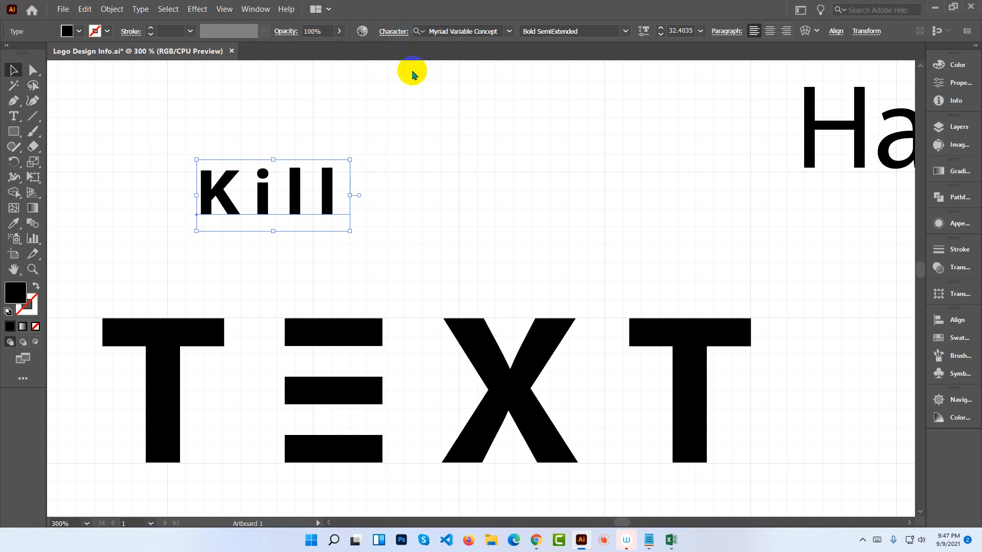
{"action": "left_click", "coordinate": [398, 109]}
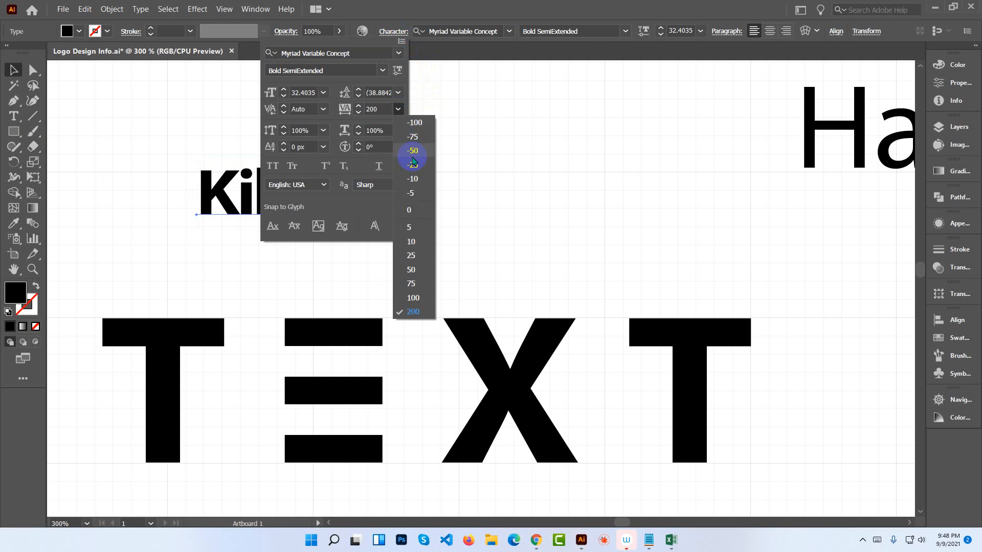
{"action": "left_click", "coordinate": [416, 213]}
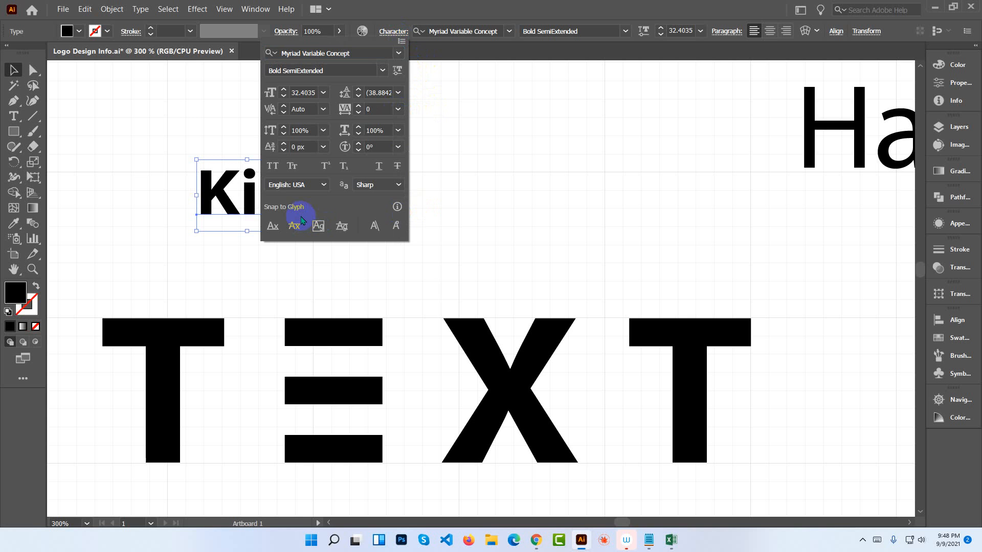
Convert Kill to outlines and scale it up proportionally to about 2.3 times its size.
{"action": "left_click", "coordinate": [252, 193]}
{"action": "right_click", "coordinate": [285, 199]}
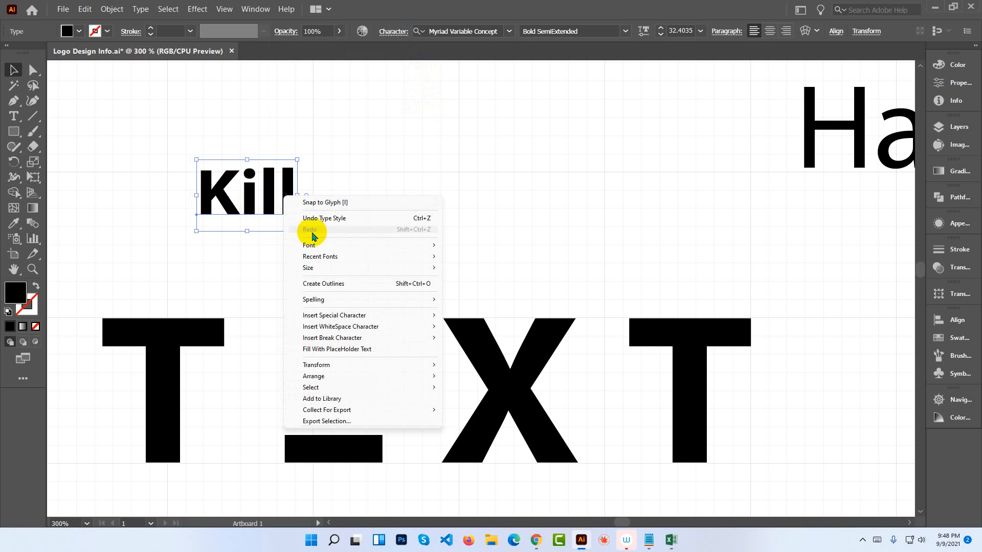
{"action": "left_click", "coordinate": [324, 281]}
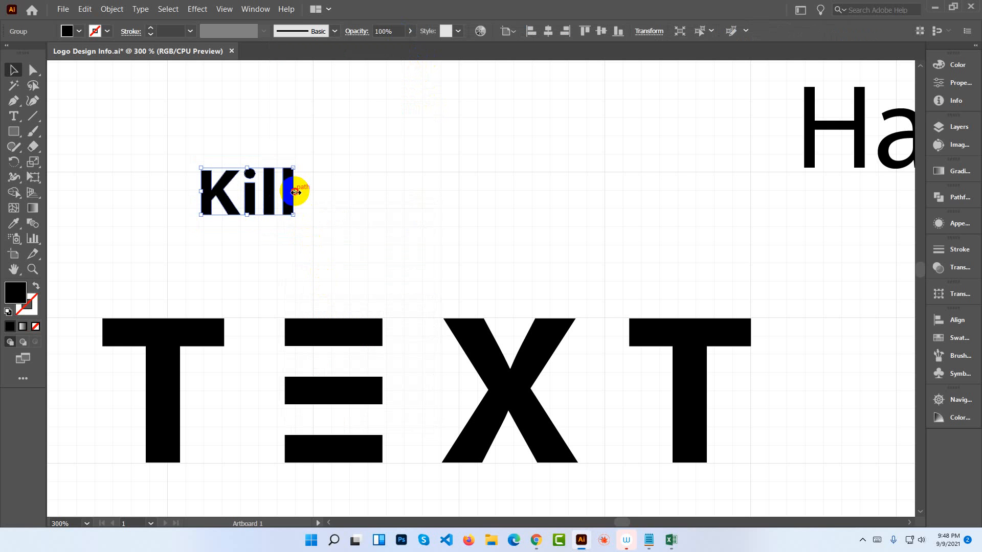
{"action": "left_click_drag", "start_coordinate": [295, 191], "coordinate": [417, 195]}
{"action": "left_click", "coordinate": [440, 191]}
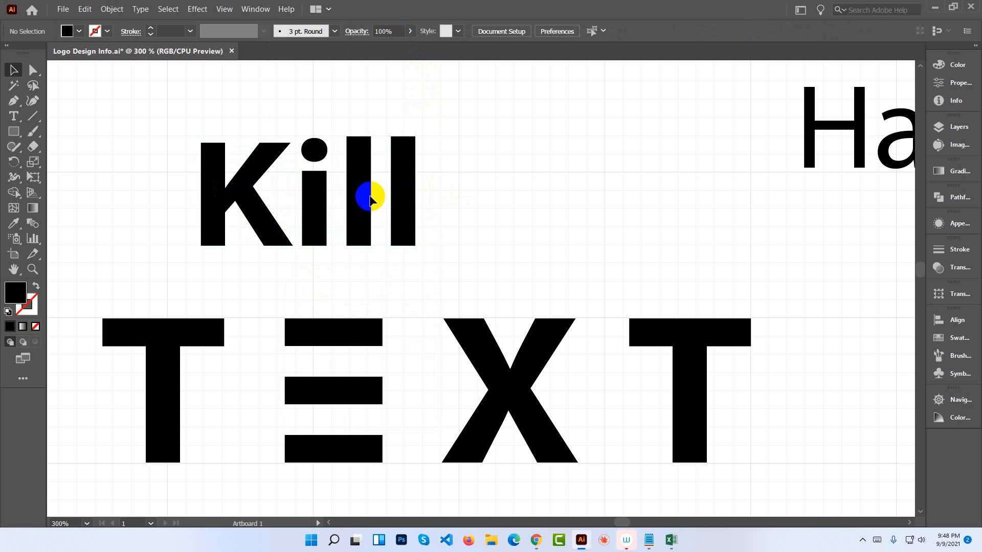
Ungroup the outlined letters of Kill.
{"action": "left_click", "coordinate": [321, 205]}
{"action": "right_click", "coordinate": [314, 205]}
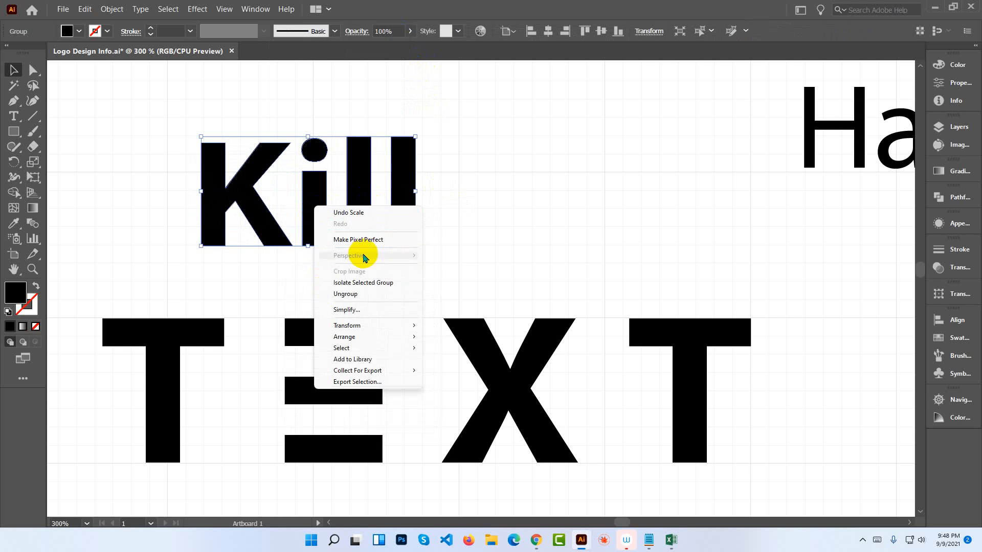
{"action": "left_click", "coordinate": [364, 295]}
{"action": "left_click", "coordinate": [429, 246]}
{"action": "left_click", "coordinate": [401, 237]}
Release the compound path of the i in Kill to separate its dot from its stem.
{"action": "left_click", "coordinate": [314, 221]}
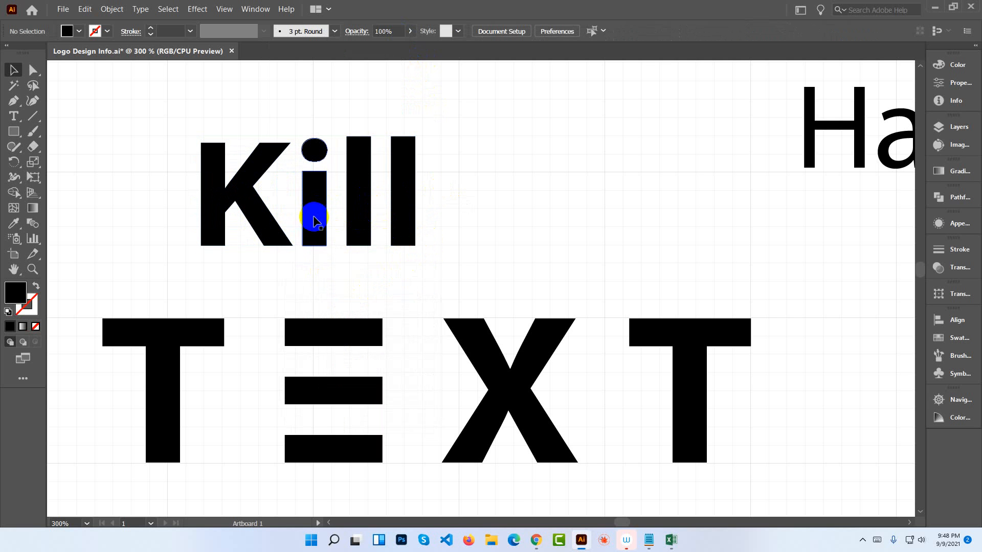
{"action": "right_click", "coordinate": [316, 220]}
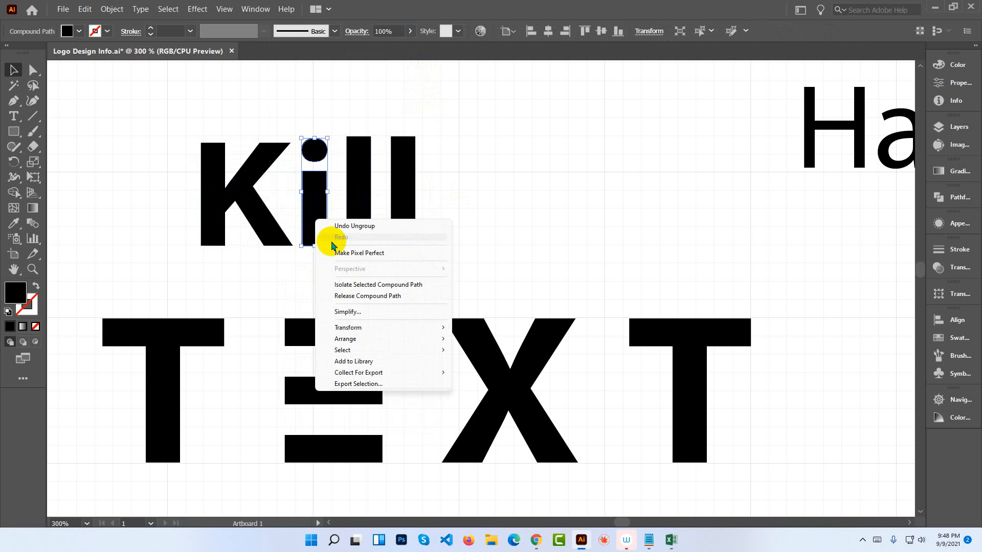
{"action": "left_click", "coordinate": [358, 296]}
{"action": "left_click", "coordinate": [489, 229]}
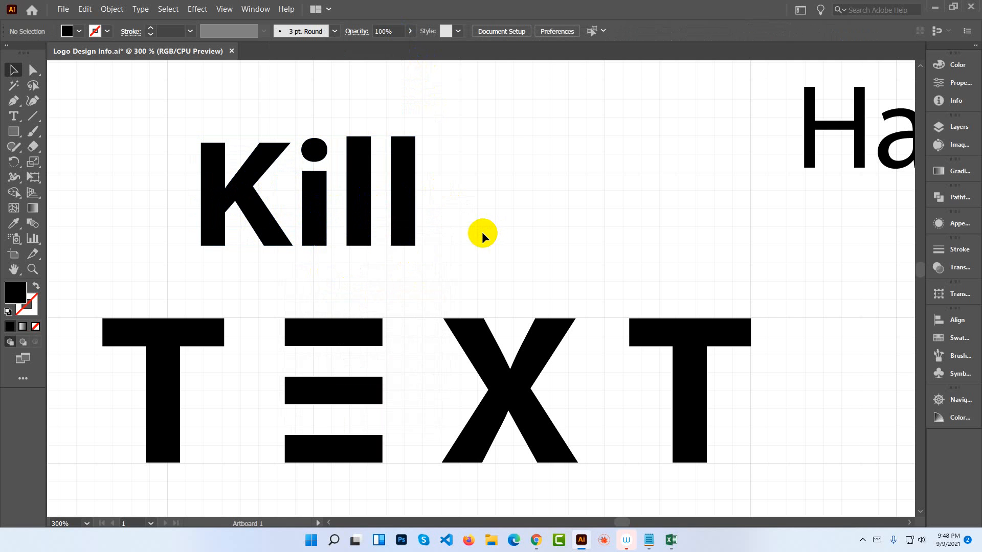
{"action": "left_click", "coordinate": [351, 219]}
{"action": "left_click", "coordinate": [320, 218]}
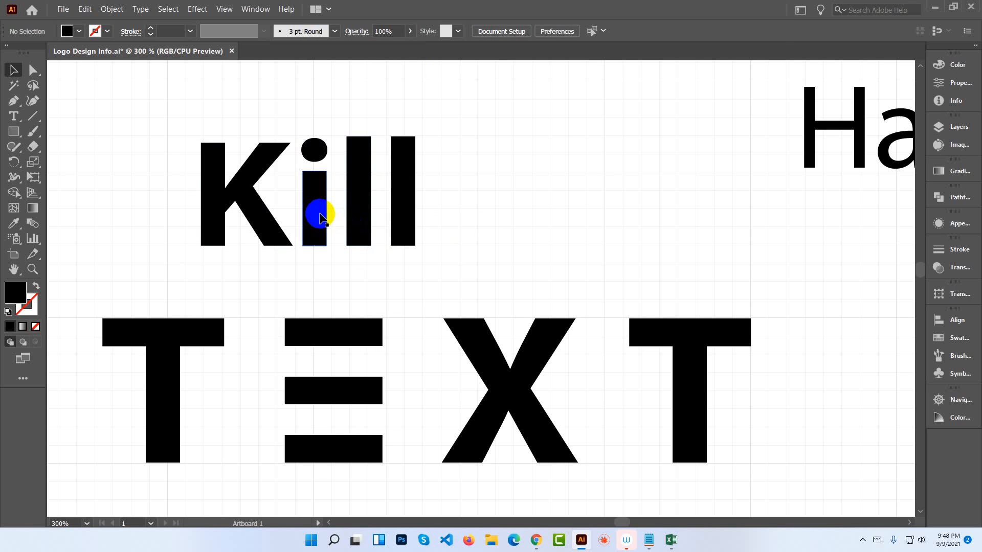
Shift the two l's of Kill about 0.42 in right and lay the i on its side along the baseline in the gap, dot first.
{"action": "left_click_drag", "start_coordinate": [476, 225], "coordinate": [427, 197]}
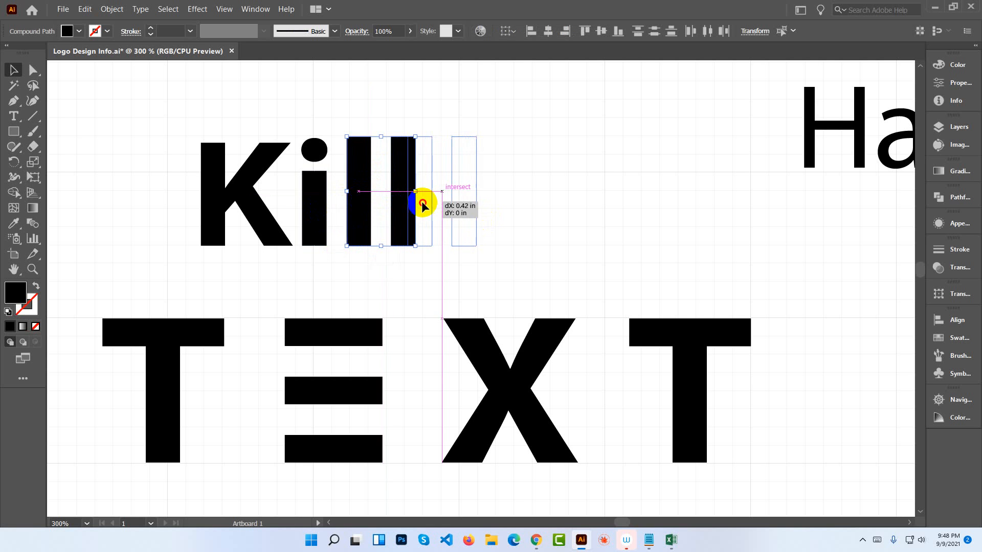
{"action": "left_click", "coordinate": [319, 220]}
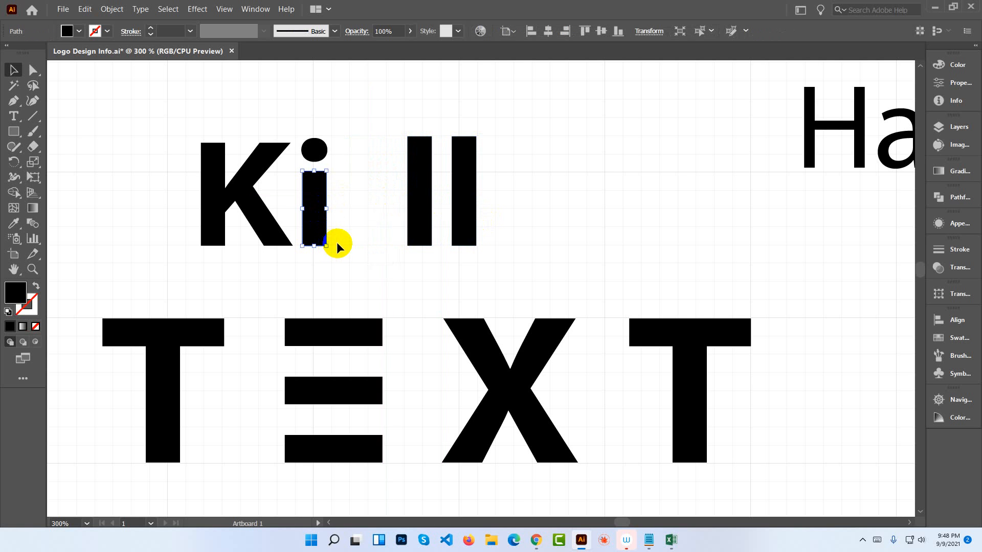
{"action": "left_click_drag", "start_coordinate": [318, 114], "coordinate": [368, 235]}
{"action": "left_click", "coordinate": [352, 279]}
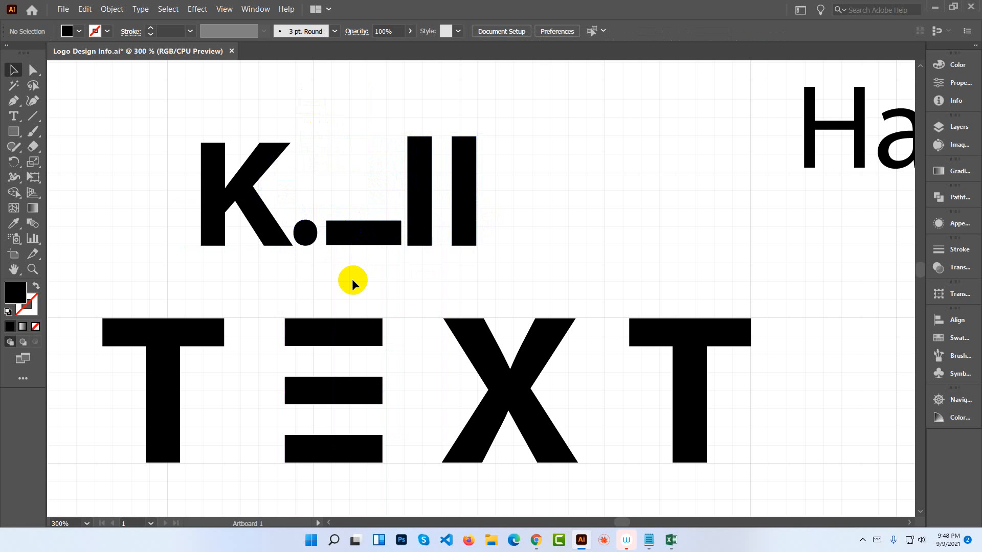
Nudge the two l's of Kill slightly right to widen the gap after the lying i.
{"action": "left_click_drag", "start_coordinate": [176, 110], "coordinate": [436, 184]}
{"action": "left_click", "coordinate": [506, 262]}
{"action": "key", "text": "Right"}
{"action": "key", "text": "Right"}
{"action": "key", "text": "Right"}
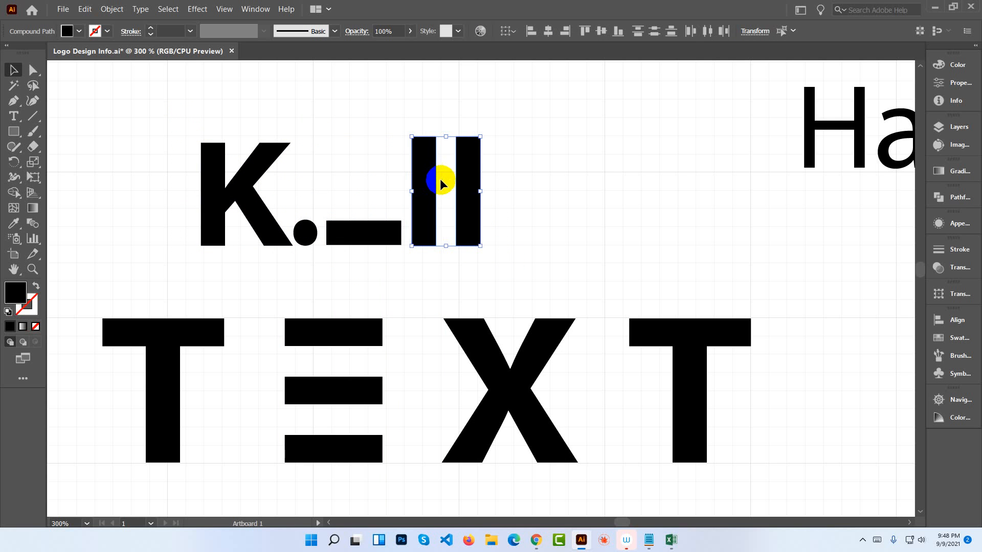
{"action": "left_click", "coordinate": [502, 250]}
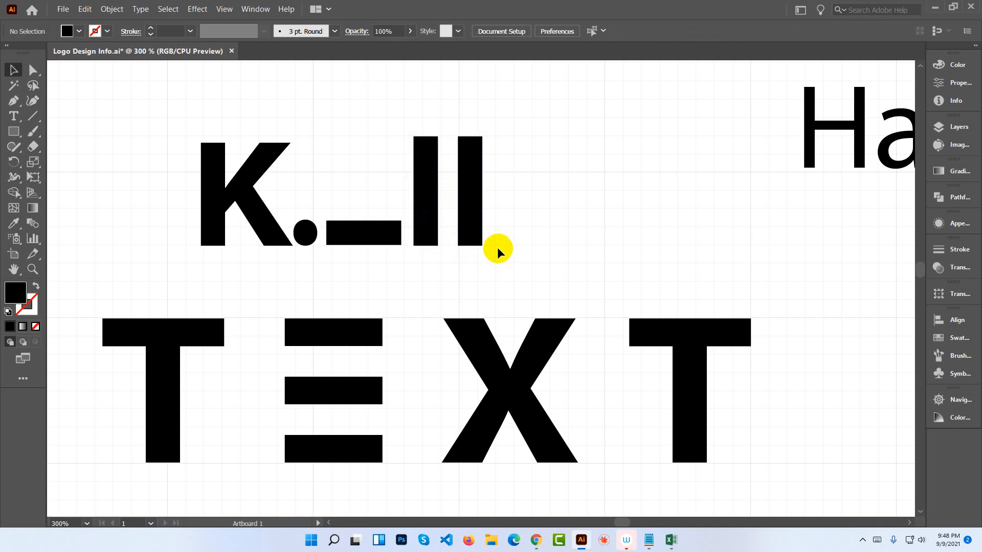
{"action": "left_click_drag", "start_coordinate": [501, 249], "coordinate": [403, 194]}
{"action": "key", "text": "Right"}
{"action": "key", "text": "Right"}
{"action": "key", "text": "Right"}
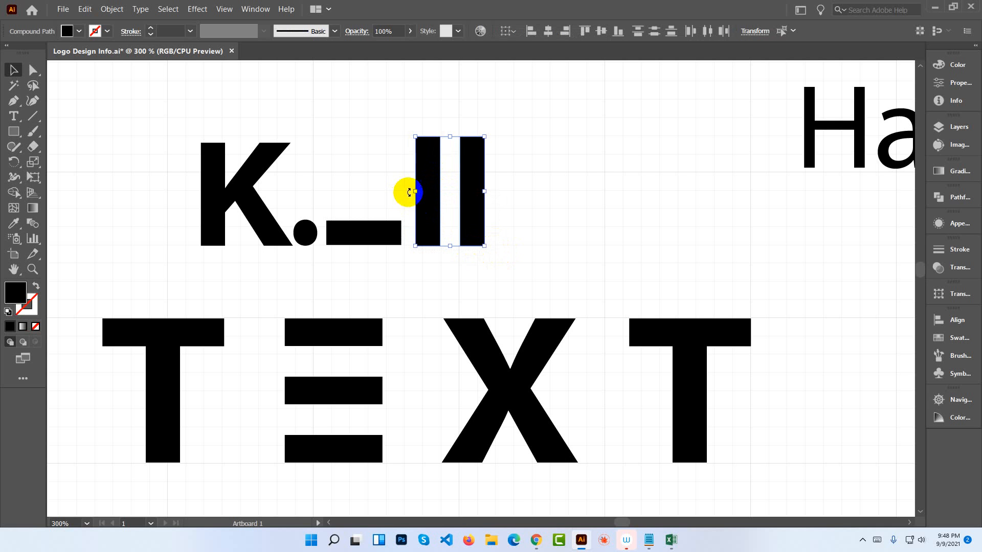
{"action": "left_click", "coordinate": [522, 263]}
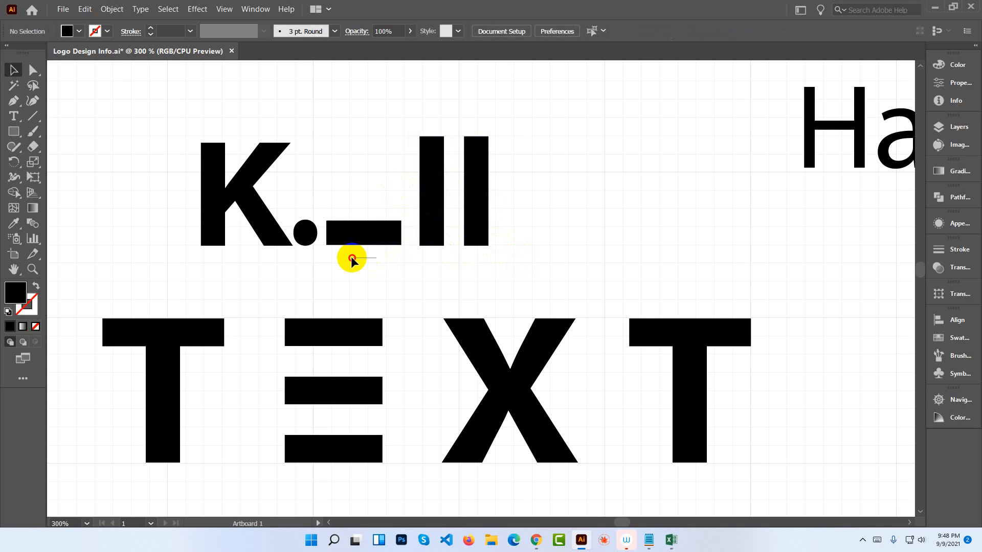
Rotate the i of Kill upright until it leans parallel to the K's lower leg, and place it right beside the K.
{"action": "left_click_drag", "start_coordinate": [310, 229], "coordinate": [309, 228]}
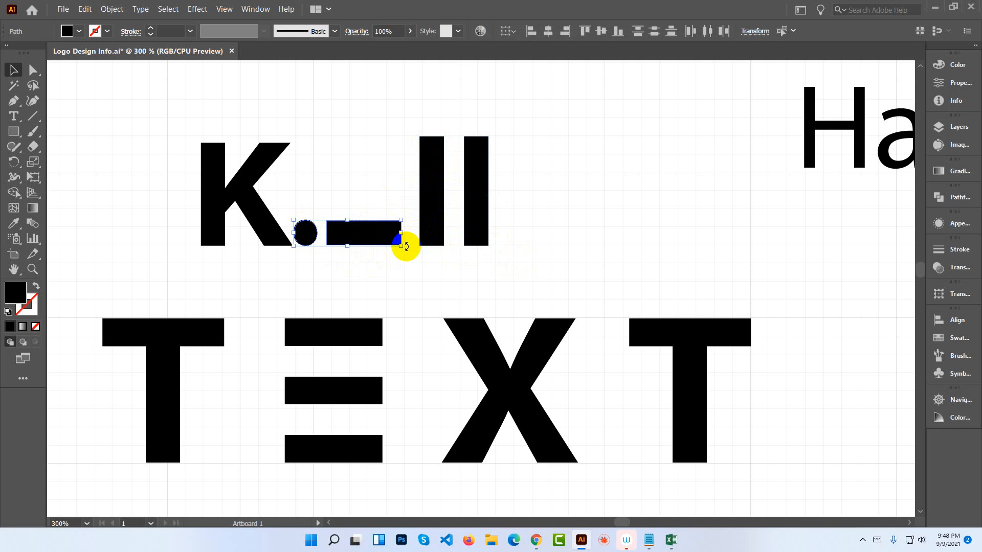
{"action": "left_click_drag", "start_coordinate": [404, 257], "coordinate": [328, 237]}
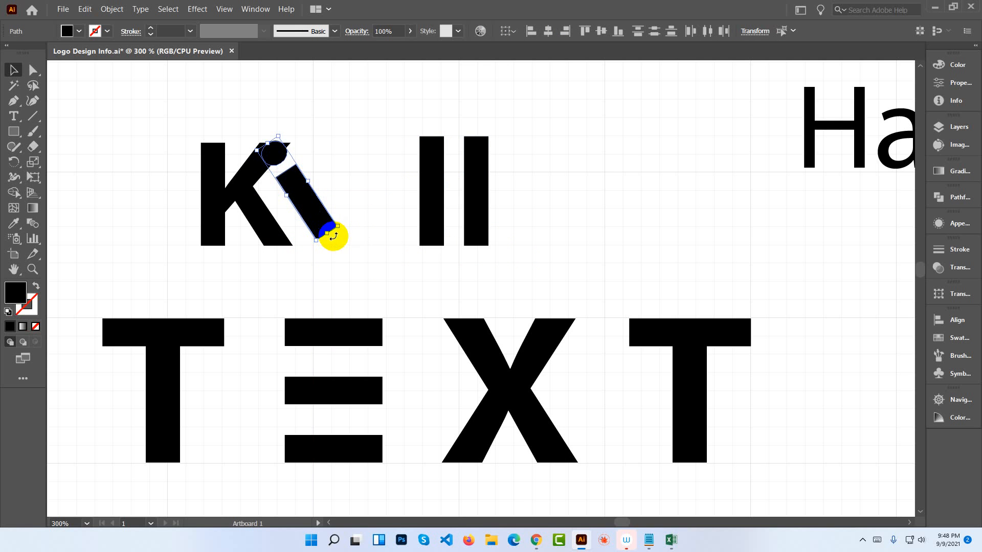
{"action": "left_click", "coordinate": [314, 212]}
{"action": "left_click", "coordinate": [338, 194]}
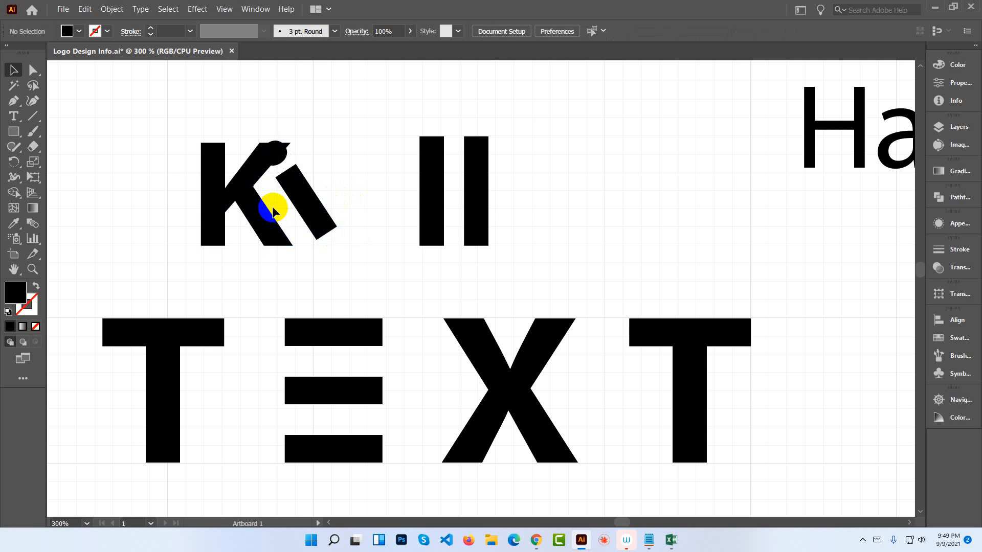
Trace the K's lower diagonal leg with the Pen tool as a separate four-point shape.
{"action": "left_click", "coordinate": [14, 99]}
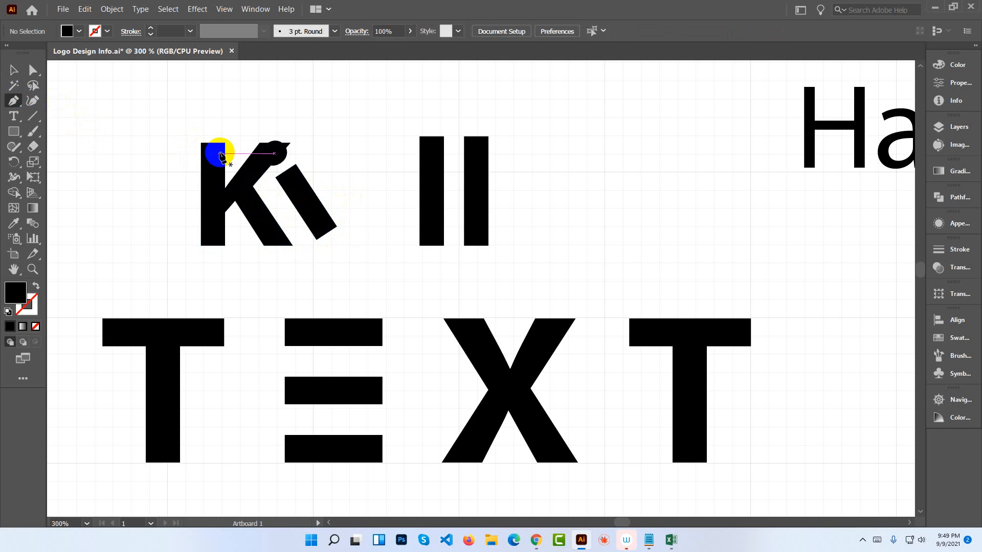
{"action": "left_click", "coordinate": [252, 186]}
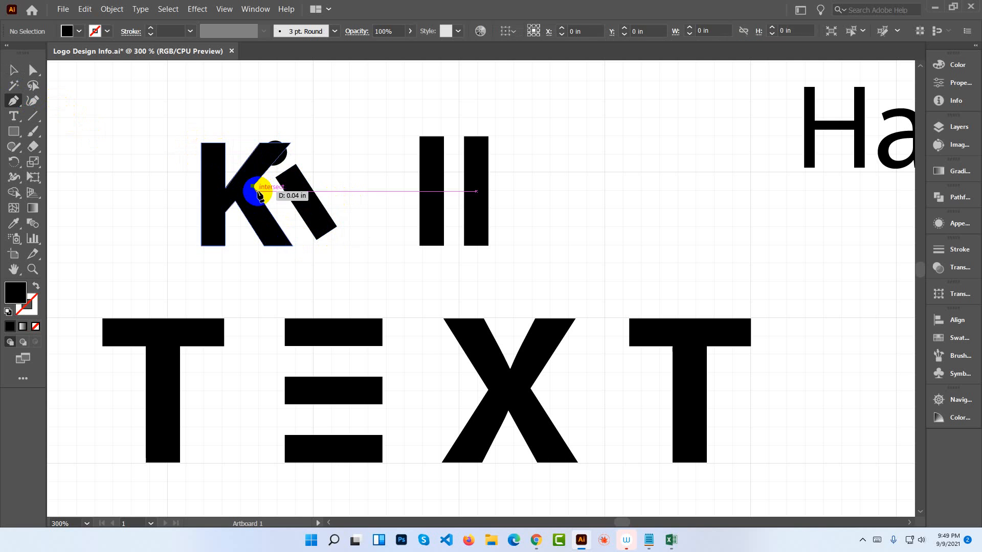
{"action": "left_click", "coordinate": [293, 247]}
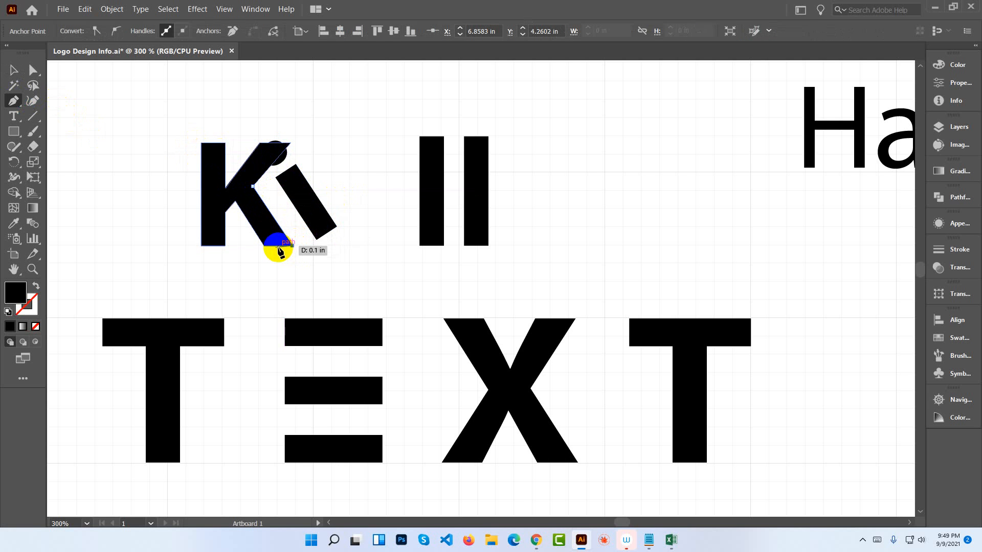
{"action": "left_click", "coordinate": [264, 247]}
{"action": "left_click", "coordinate": [235, 201]}
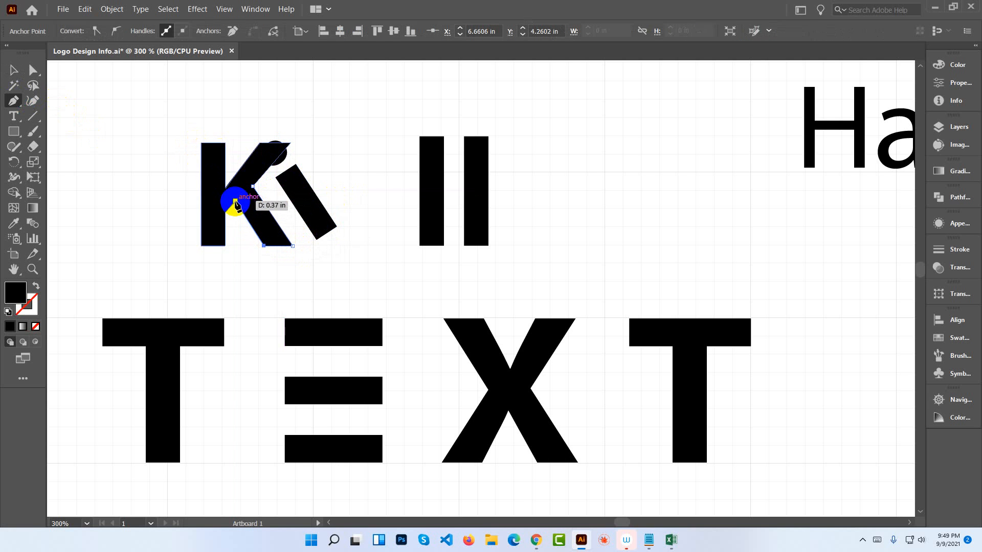
Shift the traced leg horizontally to just right of the K and delete the tilted rectangular stem of the i.
{"action": "left_click", "coordinate": [34, 71]}
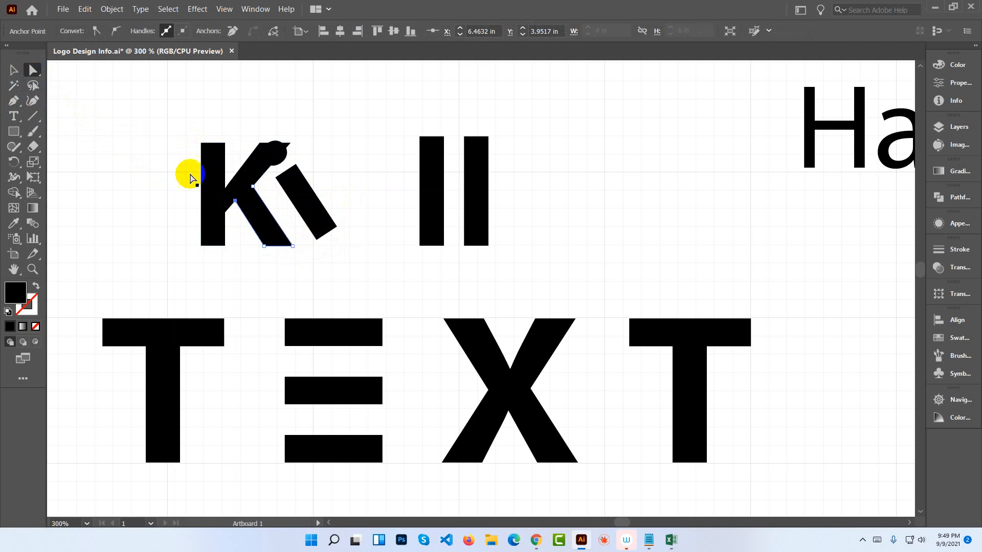
{"action": "left_click", "coordinate": [276, 241]}
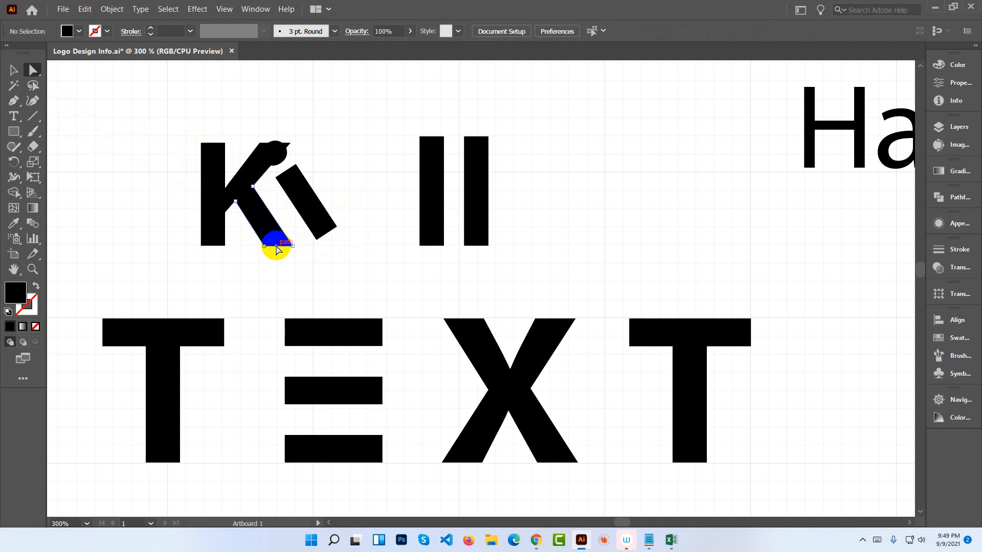
{"action": "left_click", "coordinate": [276, 245]}
{"action": "left_click", "coordinate": [14, 70]}
{"action": "left_click", "coordinate": [62, 101]}
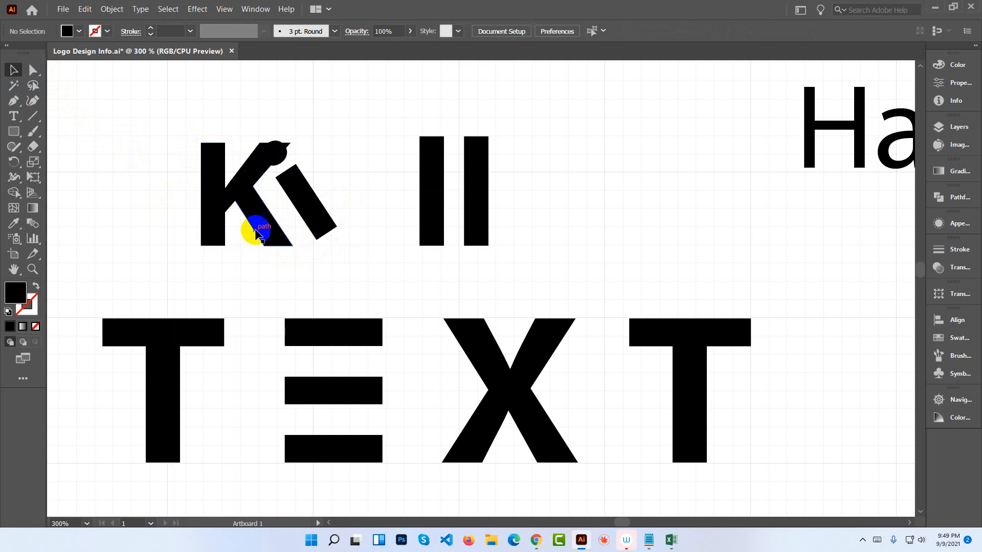
{"action": "left_click_drag", "start_coordinate": [276, 248], "coordinate": [330, 247]}
{"action": "left_click", "coordinate": [293, 172]}
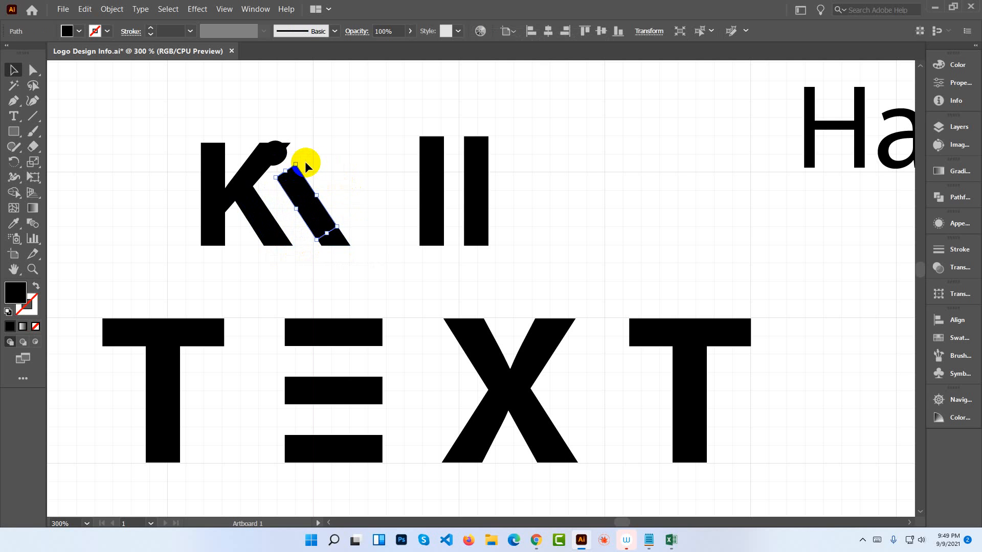
{"action": "key", "text": "Delete"}
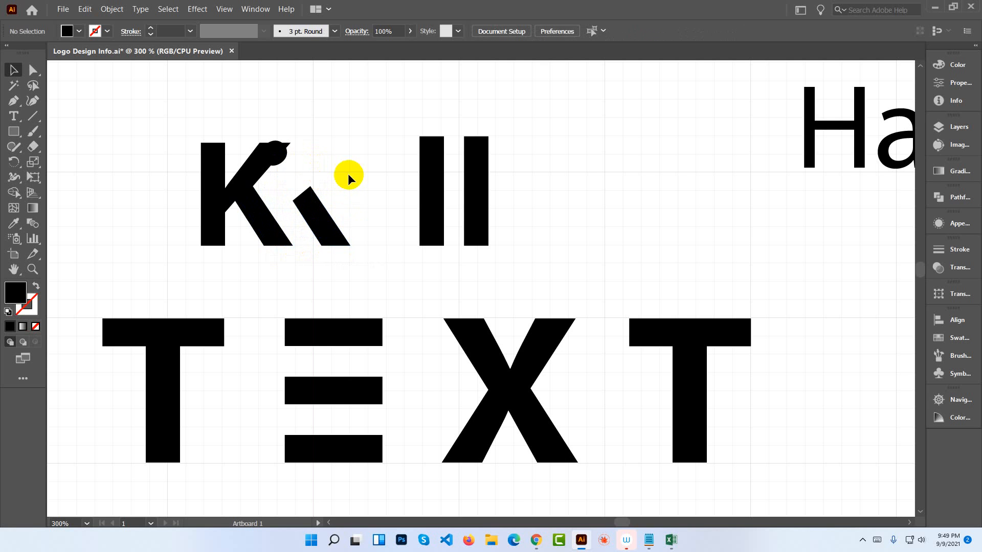
Lengthen the slanted i stem by moving its two upper anchor points up along its slope.
{"action": "left_click", "coordinate": [323, 217]}
{"action": "left_click", "coordinate": [33, 70]}
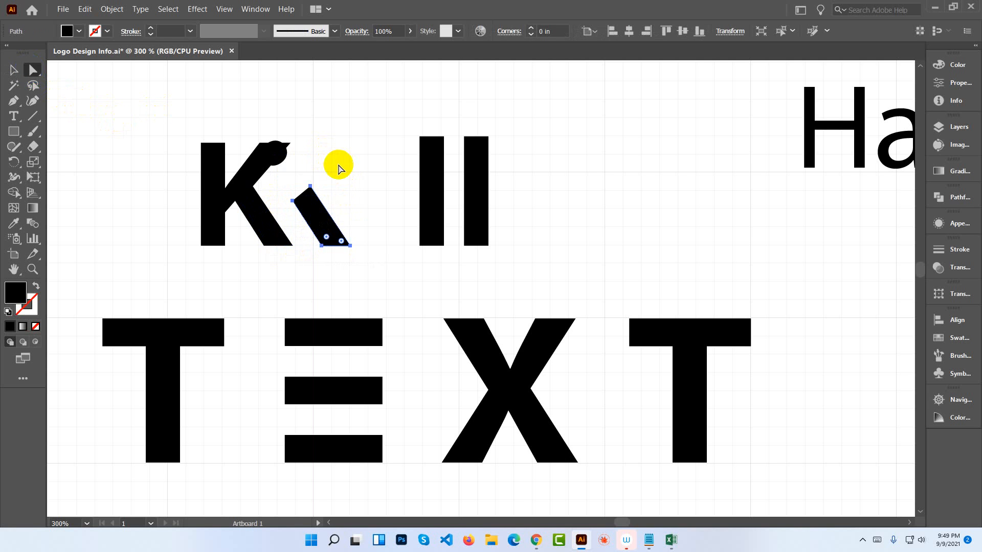
{"action": "left_click", "coordinate": [309, 188]}
{"action": "left_click", "coordinate": [293, 201], "text": "shift"}
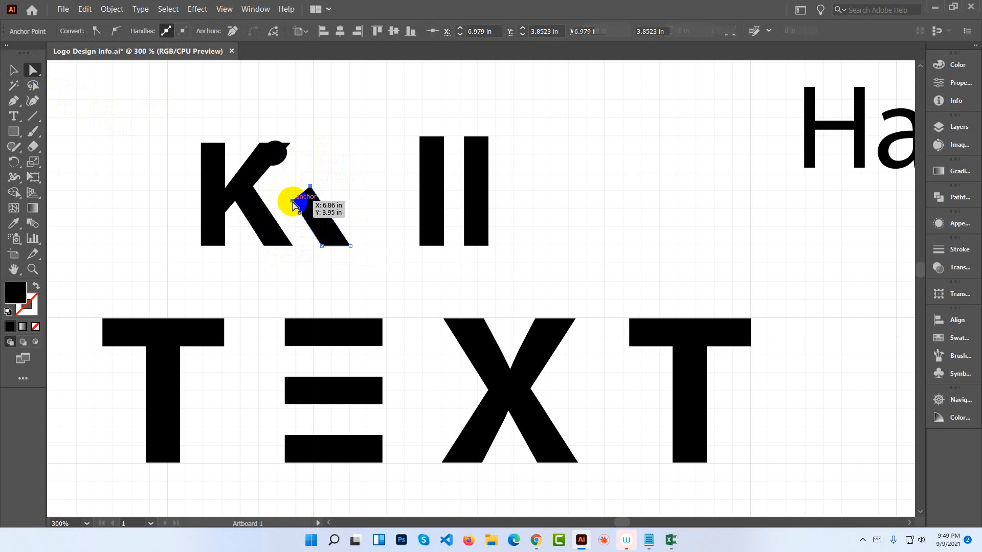
{"action": "mouse_move", "coordinate": [293, 185]}
{"action": "left_mouse_down"}
{"action": "mouse_move", "coordinate": [320, 207]}
{"action": "mouse_move", "coordinate": [304, 164]}
{"action": "mouse_move", "coordinate": [296, 167]}
{"action": "left_mouse_up"}
{"action": "right_click", "coordinate": [295, 173]}
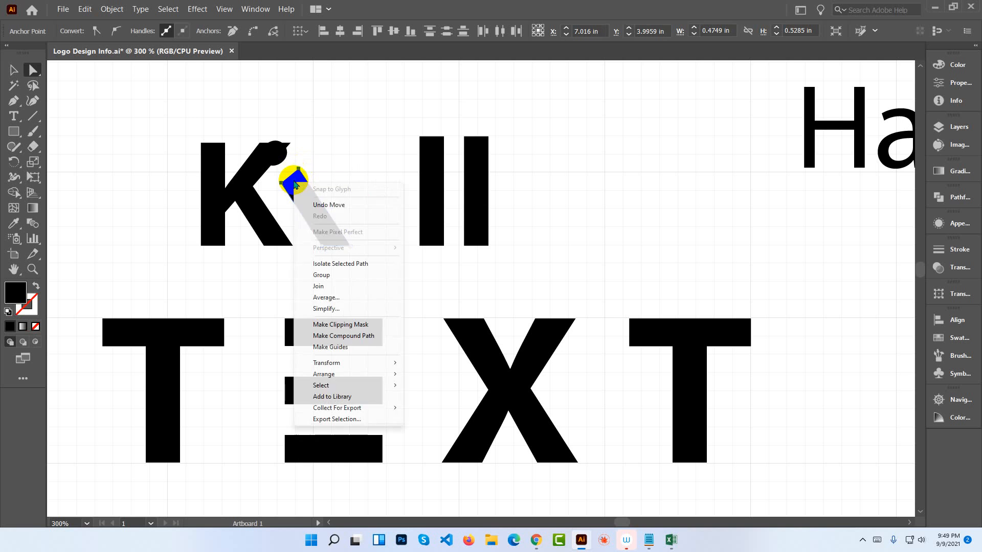
{"action": "left_click", "coordinate": [332, 281]}
{"action": "left_click", "coordinate": [345, 185]}
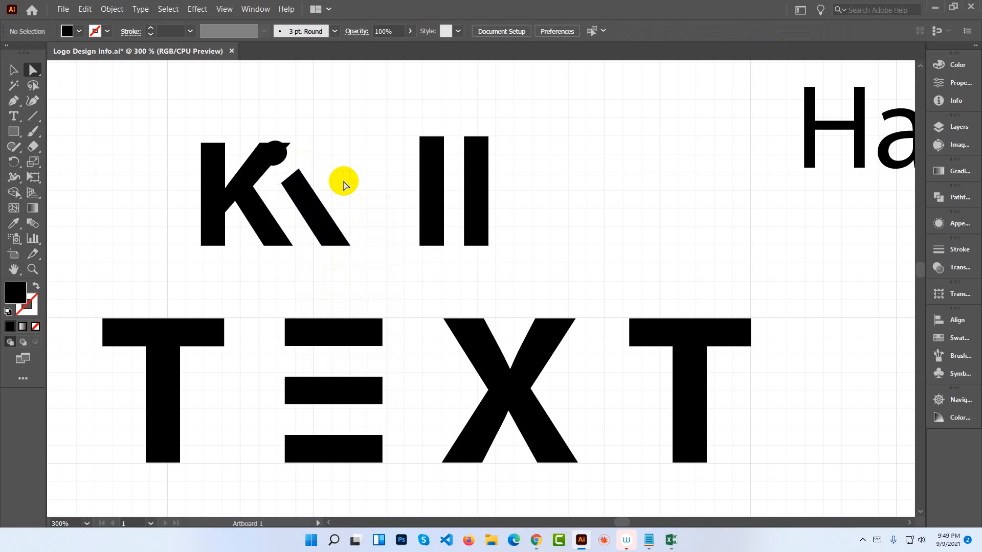
Move the i's dot slightly left on the K's upper arm.
{"action": "left_click", "coordinate": [275, 156]}
{"action": "left_click_drag", "start_coordinate": [277, 158], "coordinate": [271, 155]}
{"action": "left_click", "coordinate": [305, 158]}
{"action": "left_click", "coordinate": [271, 156]}
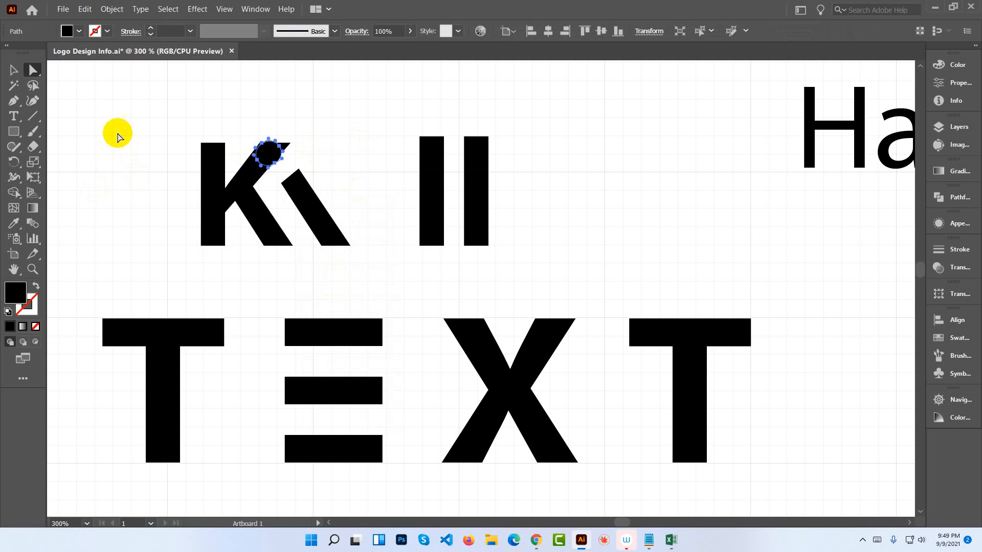
{"action": "left_click", "coordinate": [14, 69]}
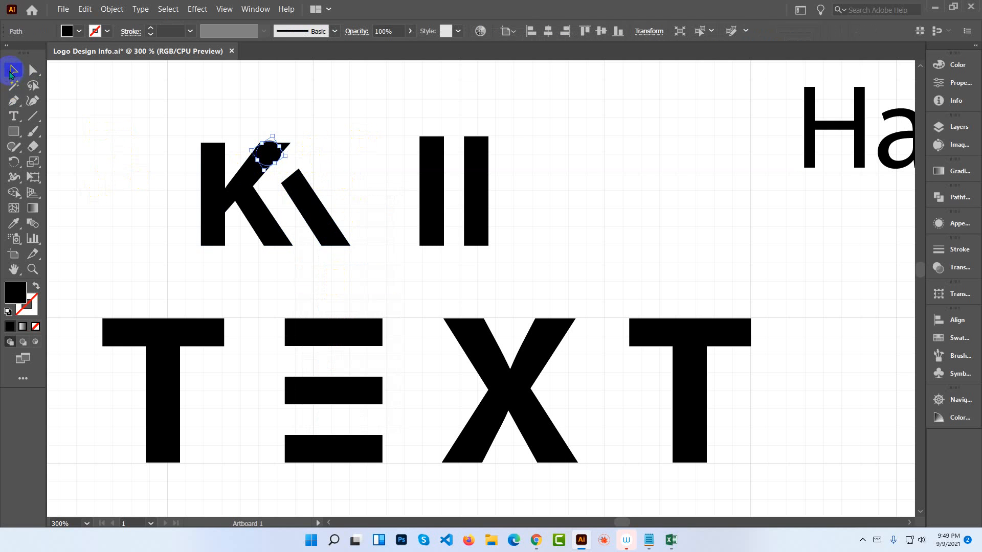
{"action": "left_click", "coordinate": [336, 146]}
{"action": "left_click", "coordinate": [268, 154]}
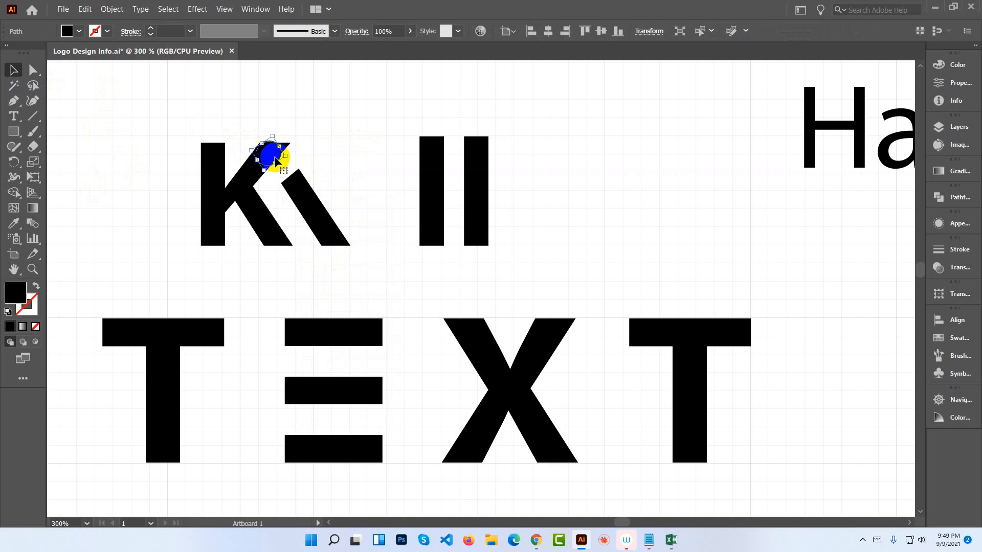
{"action": "left_click_drag", "start_coordinate": [288, 164], "coordinate": [276, 156]}
{"action": "left_click", "coordinate": [295, 149]}
{"action": "left_click", "coordinate": [270, 155]}
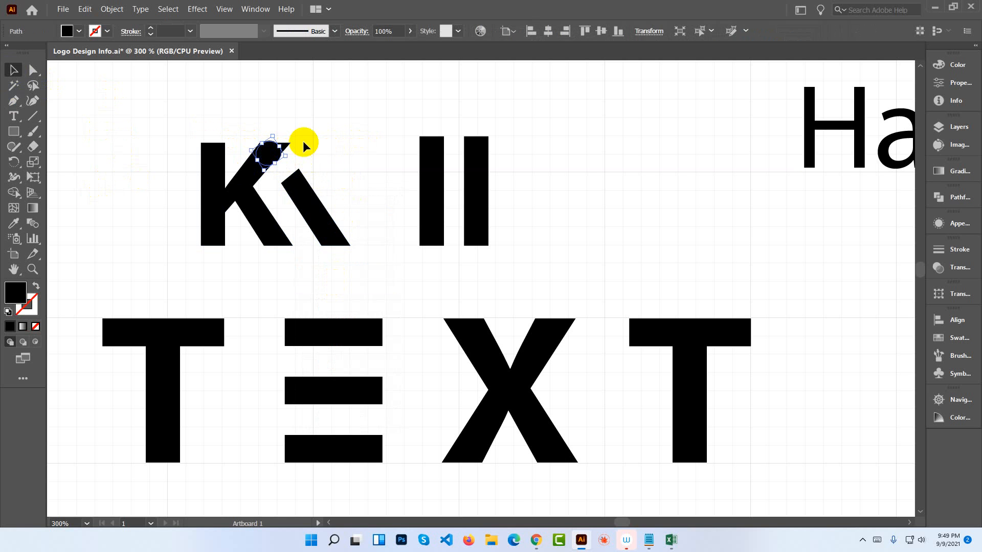
{"action": "left_click", "coordinate": [342, 164]}
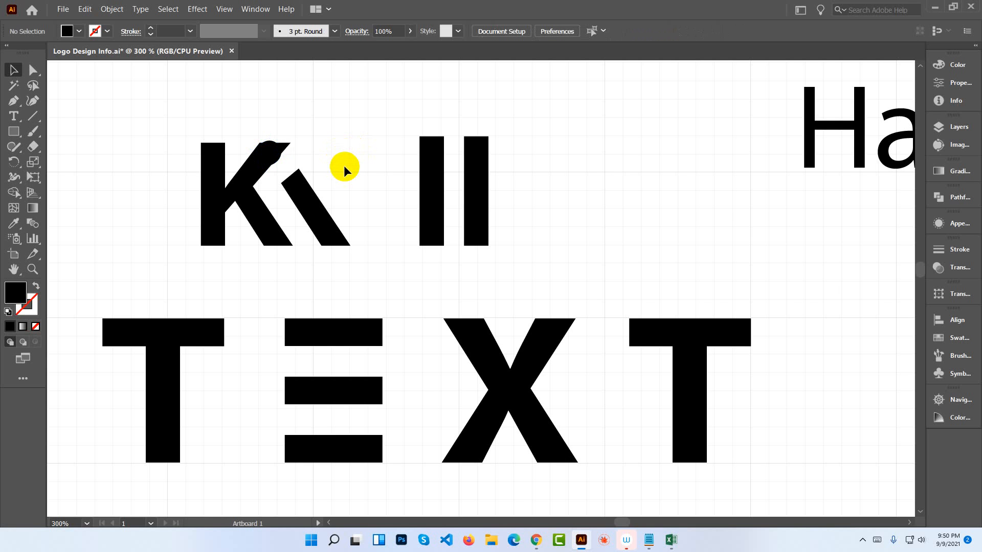
Delete the i's dot and all remaining letters of Kill.
{"action": "left_click", "coordinate": [271, 155]}
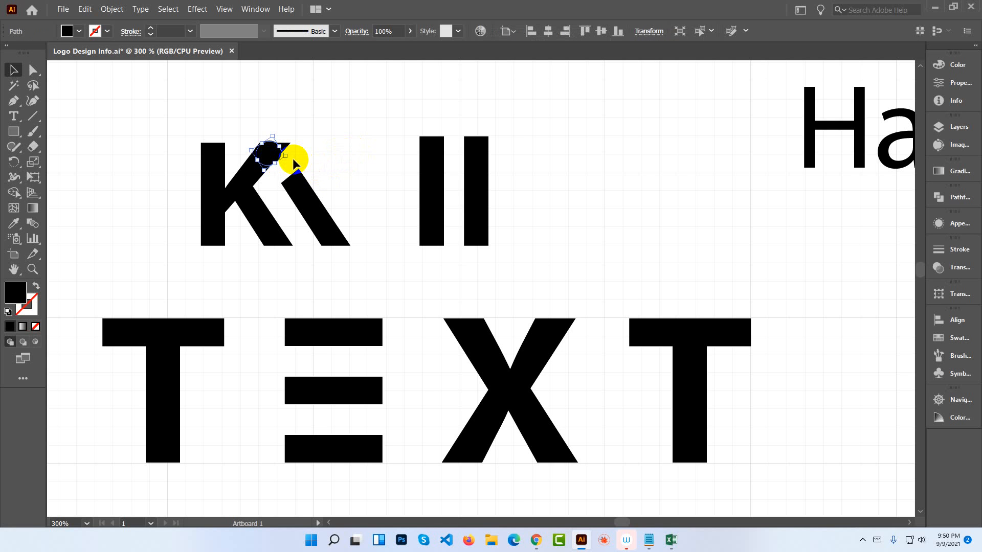
{"action": "key", "text": "Delete"}
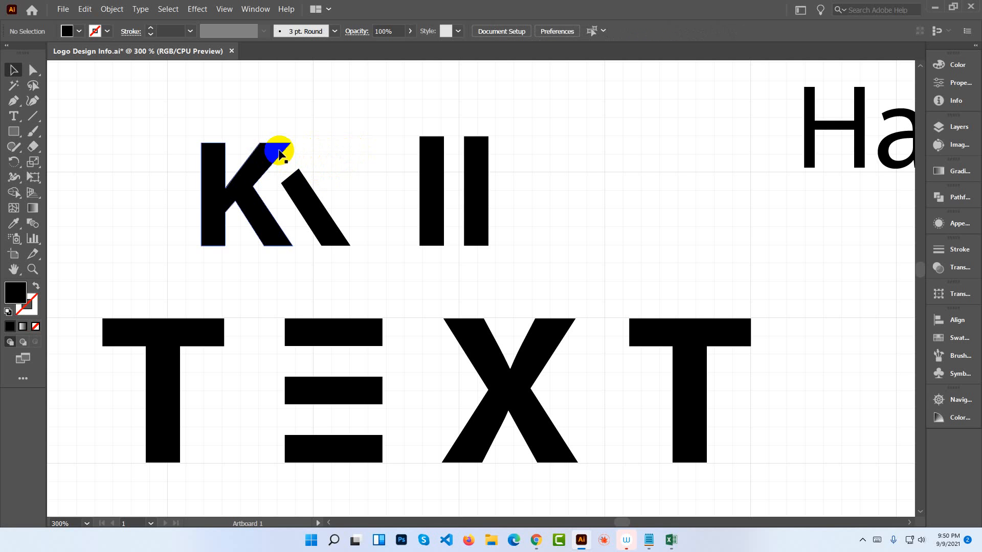
{"action": "left_click_drag", "start_coordinate": [243, 133], "coordinate": [518, 255]}
{"action": "key", "text": "Delete"}
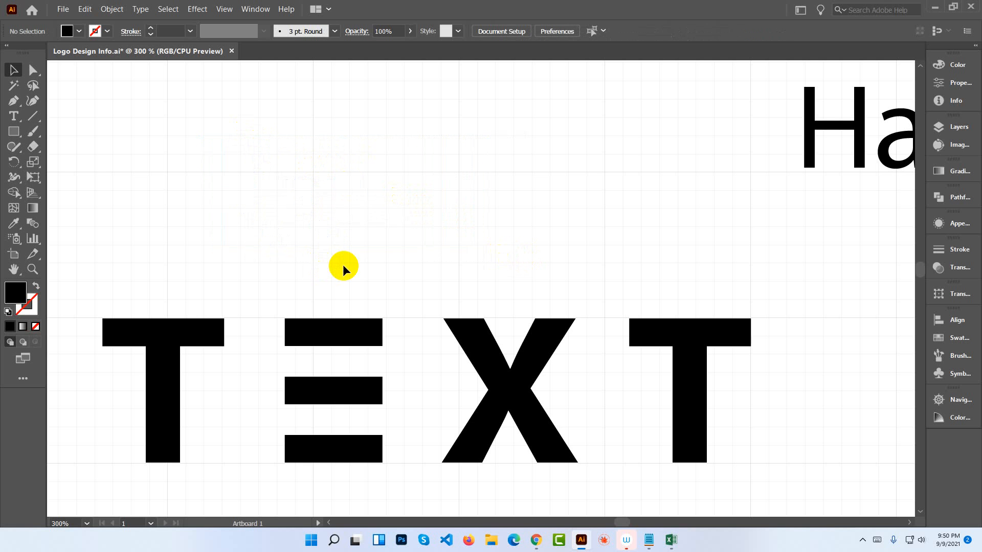
Combine the three bars of the E in TEXT into one compound path.
{"action": "scroll", "coordinate": [350, 263], "scroll_direction": "down", "scroll_amount": 3}
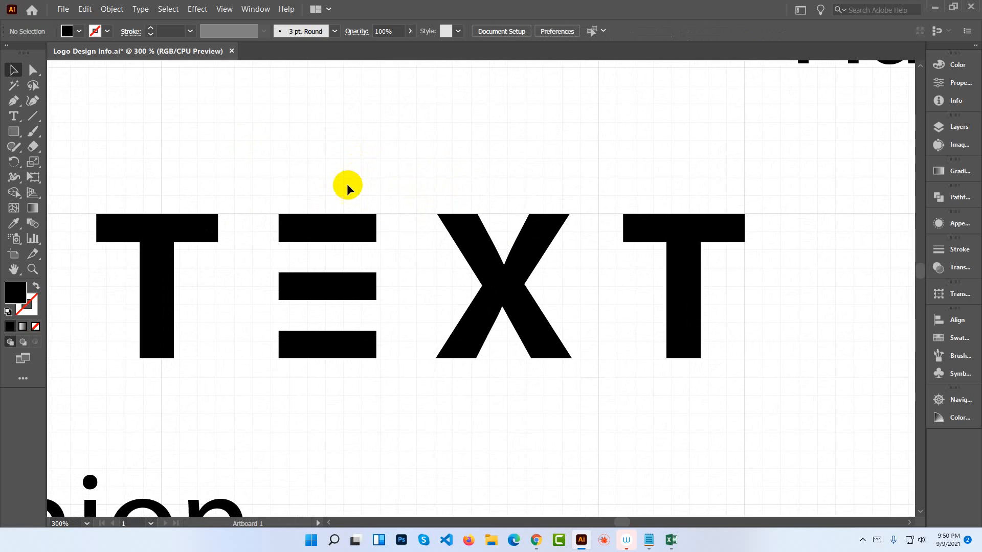
{"action": "left_click_drag", "start_coordinate": [300, 187], "coordinate": [347, 369]}
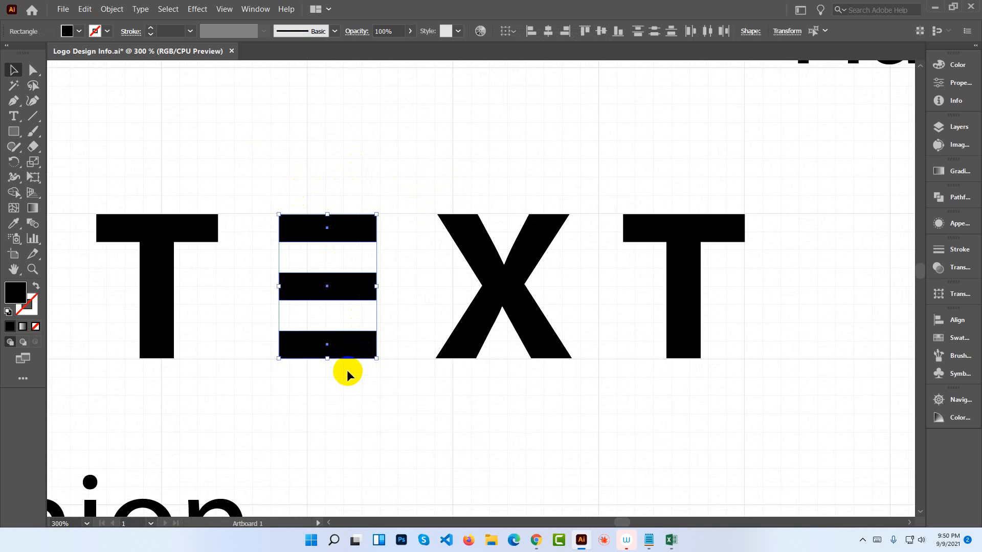
{"action": "right_click", "coordinate": [331, 284]}
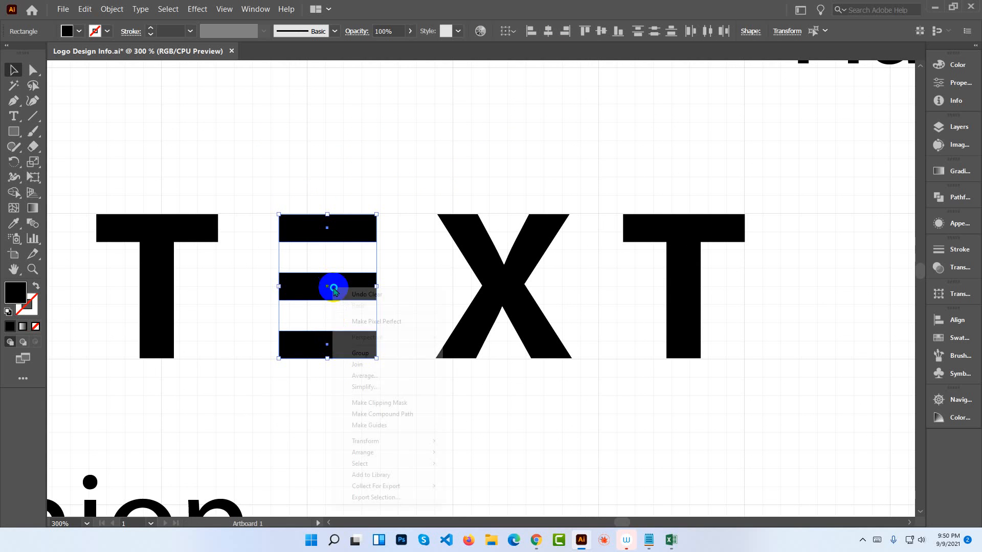
{"action": "left_click", "coordinate": [388, 414]}
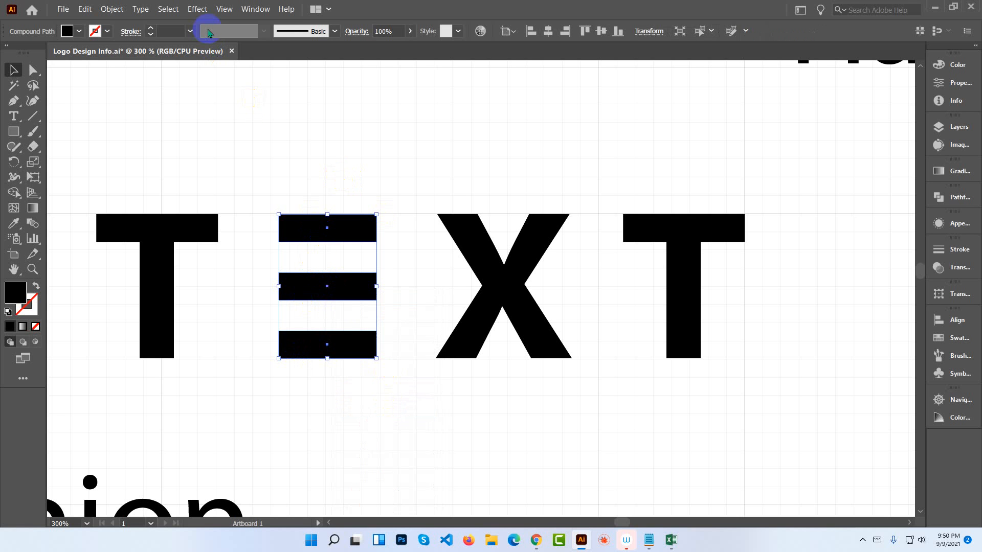
Try a horizontal Flag warp with 17% bend on the compound path of the E's three bars.
{"action": "left_click", "coordinate": [194, 8]}
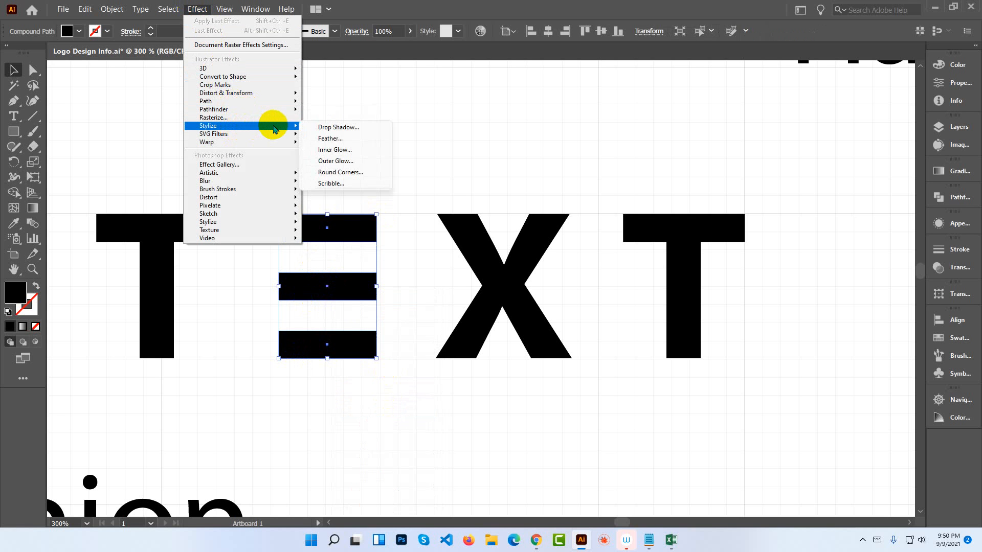
{"action": "mouse_move", "coordinate": [260, 144]}
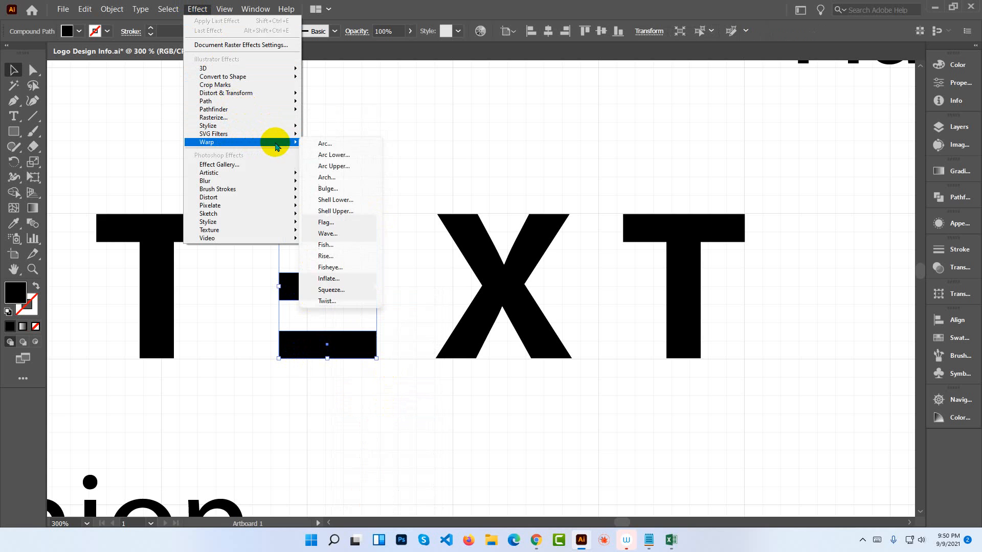
{"action": "left_click", "coordinate": [341, 221]}
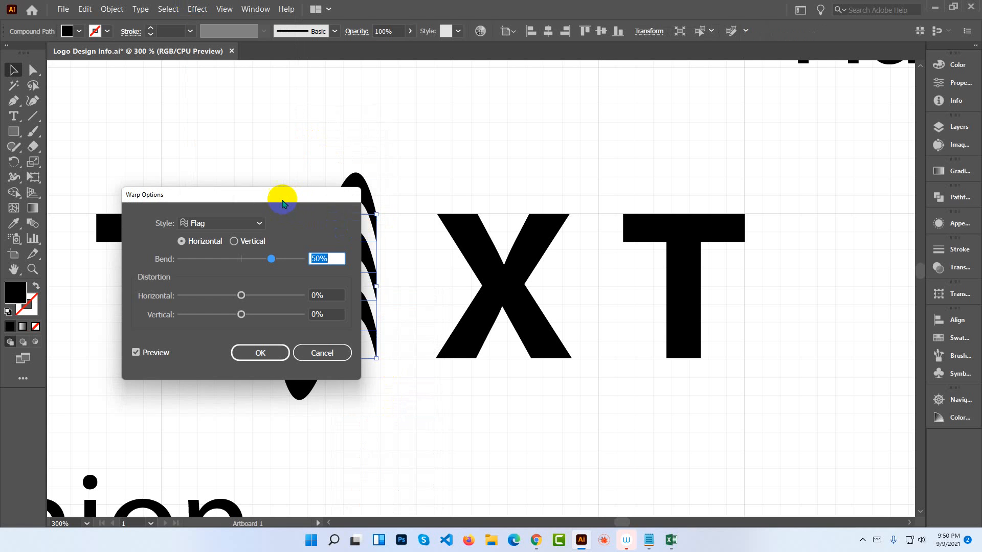
{"action": "left_click_drag", "start_coordinate": [285, 197], "coordinate": [724, 200]}
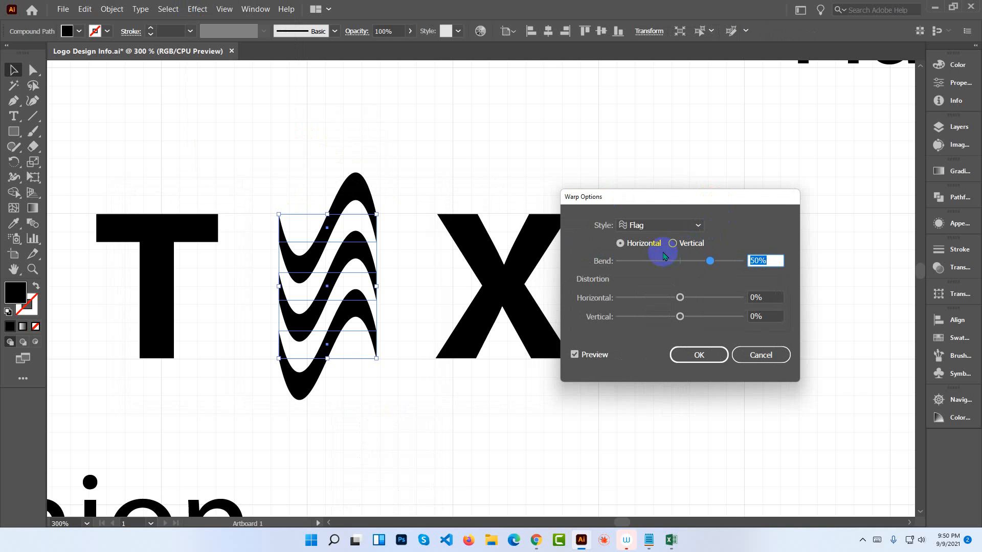
{"action": "left_click", "coordinate": [692, 263]}
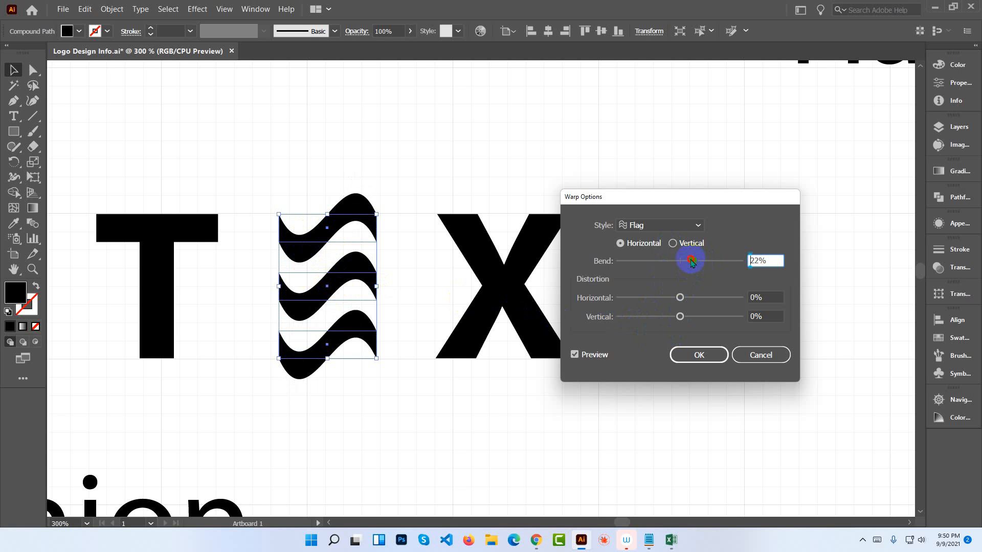
{"action": "left_click_drag", "start_coordinate": [689, 263], "coordinate": [686, 270]}
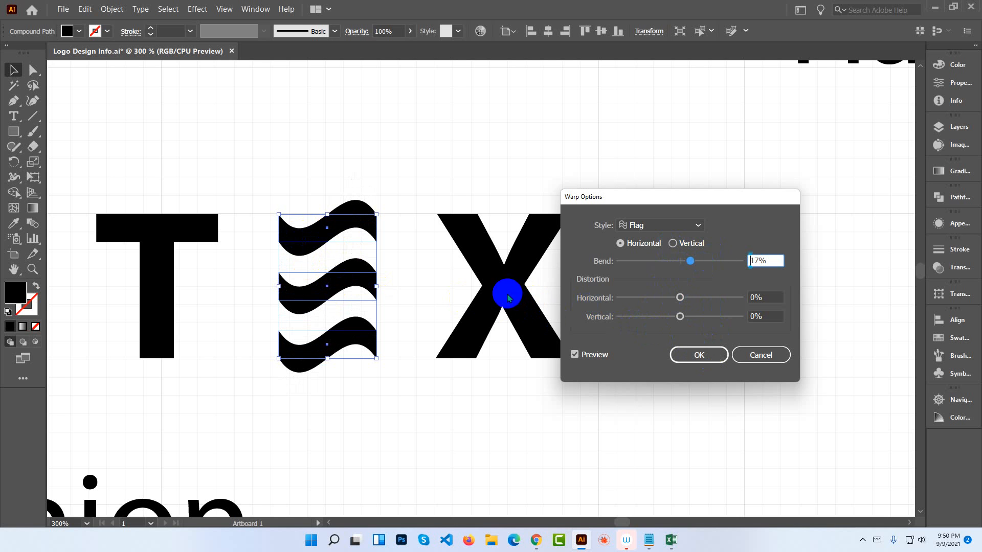
{"action": "left_click", "coordinate": [671, 351]}
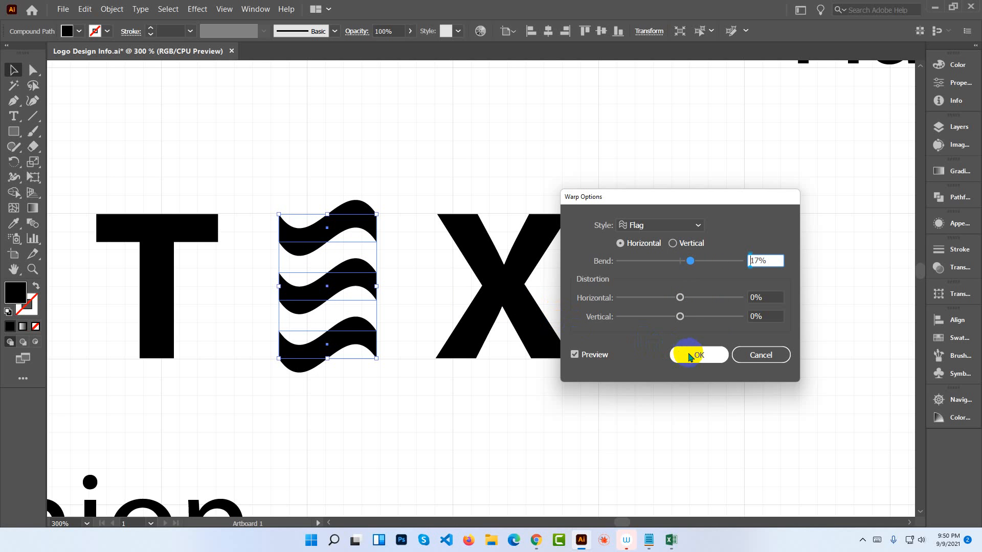
{"action": "left_click", "coordinate": [683, 353]}
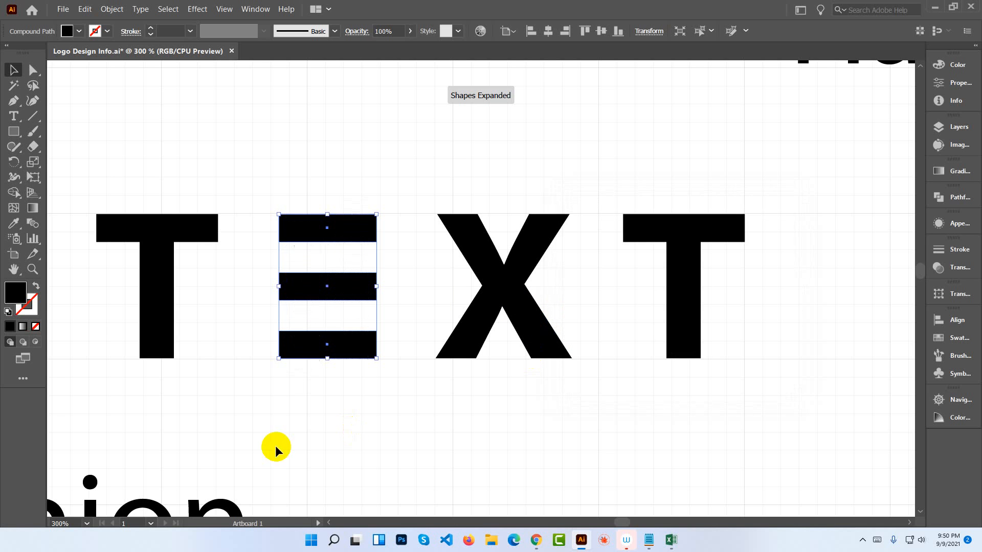
Draw a straight horizontal line about 0.65 in long with the Pen tool just above the E, matching its width.
{"action": "left_click", "coordinate": [353, 408]}
{"action": "left_click", "coordinate": [14, 101]}
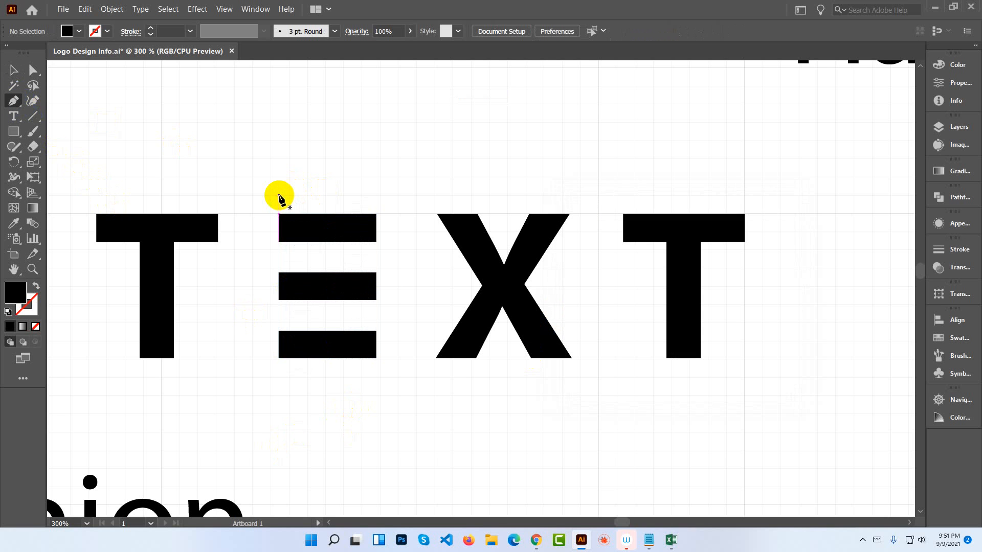
{"action": "left_click", "coordinate": [279, 196]}
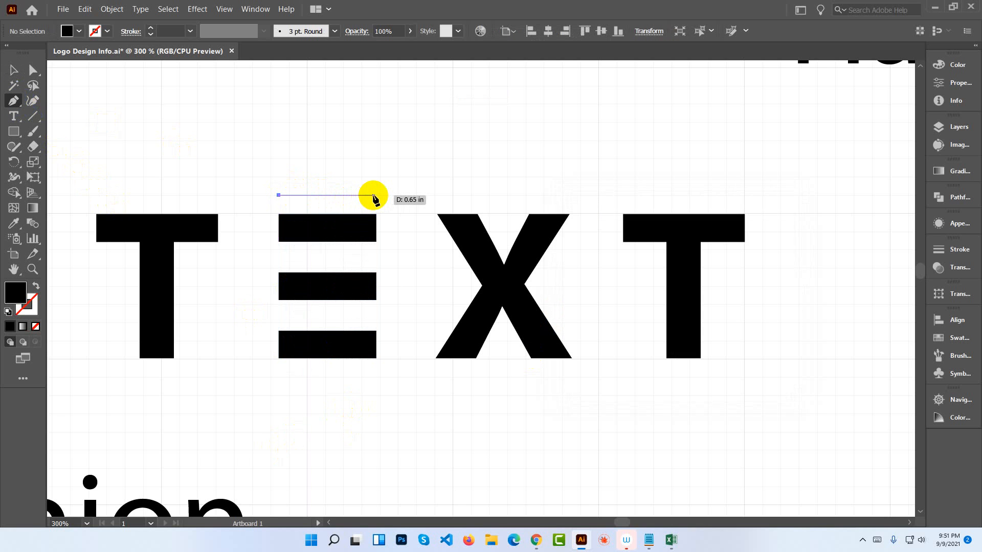
{"action": "left_click", "coordinate": [376, 194]}
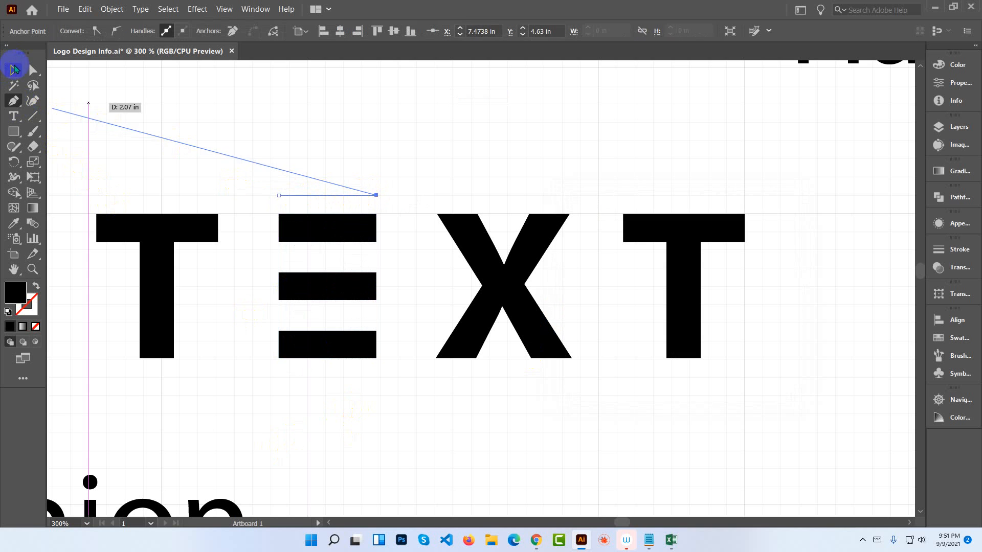
{"action": "left_click", "coordinate": [13, 70]}
Give the line above the E a 12 px stroke.
{"action": "left_click", "coordinate": [308, 190]}
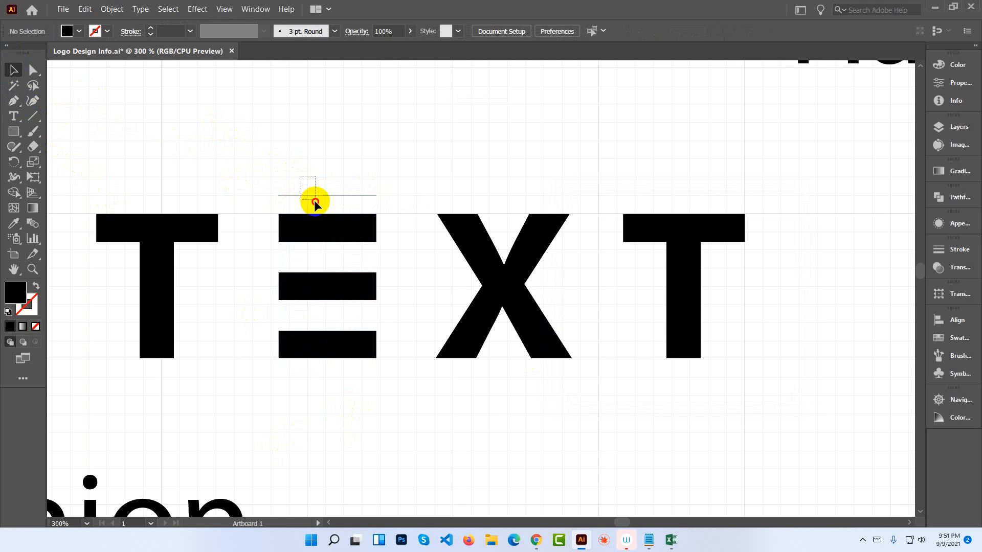
{"action": "left_click_drag", "start_coordinate": [315, 203], "coordinate": [316, 203]}
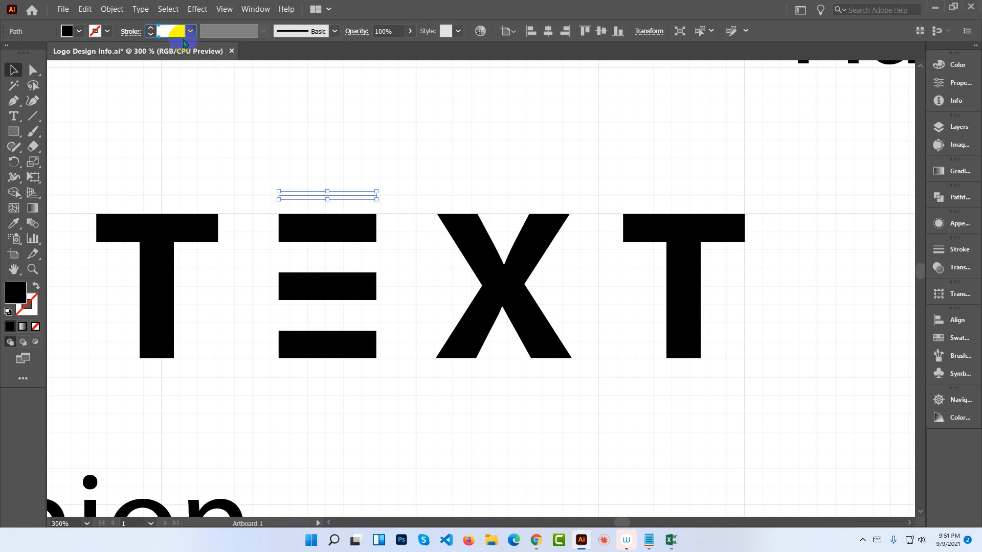
{"action": "key", "text": "Up"}
{"action": "key", "text": "Up"}
{"action": "key", "text": "Up"}
{"action": "key", "text": "Up"}
{"action": "key", "text": "Up"}
{"action": "key", "text": "Up"}
{"action": "key", "text": "Up"}
{"action": "key", "text": "Up"}
{"action": "key", "text": "Up"}
{"action": "key", "text": "Up"}
{"action": "key", "text": "Up"}
{"action": "key", "text": "Up"}
{"action": "key", "text": "Up"}
{"action": "key", "text": "Up"}
{"action": "key", "text": "Up"}
{"action": "key", "text": "Up"}
{"action": "key", "text": "Up"}
{"action": "key", "text": "Up"}
{"action": "key", "text": "Up"}
{"action": "key", "text": "Up"}
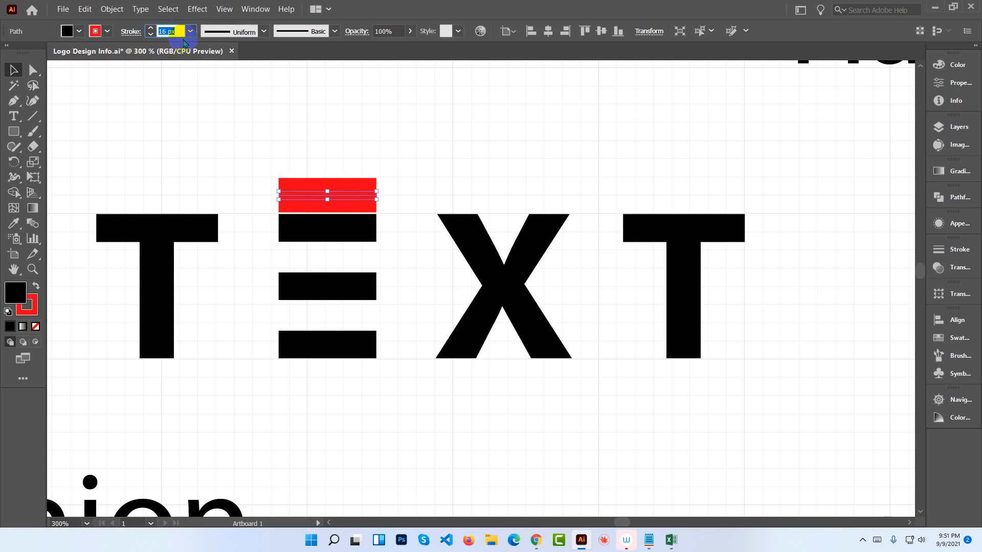
{"action": "key", "text": "Down"}
{"action": "key", "text": "Down"}
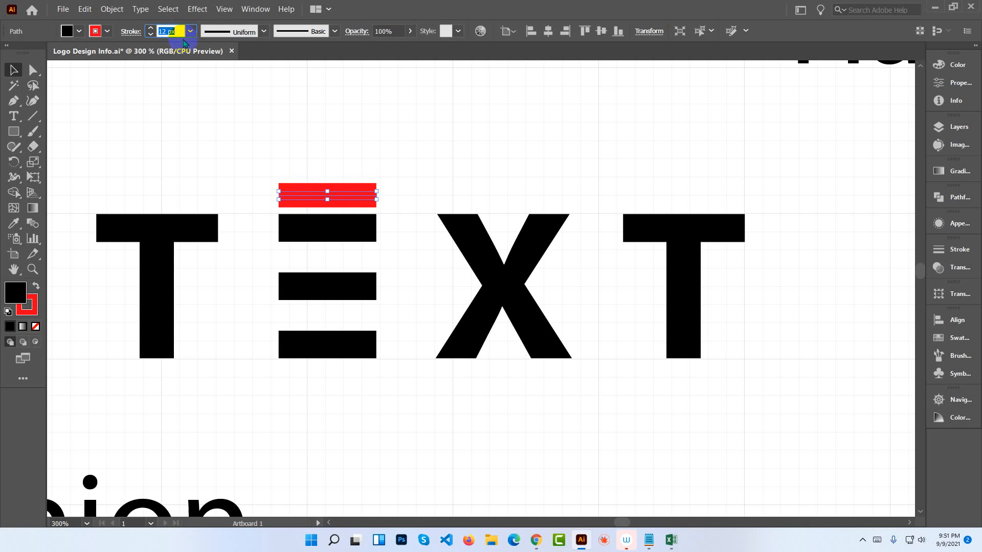
Try lengthening the red line by moving its right end point outward, and delete the lengthened duplicate.
{"action": "left_click", "coordinate": [33, 70]}
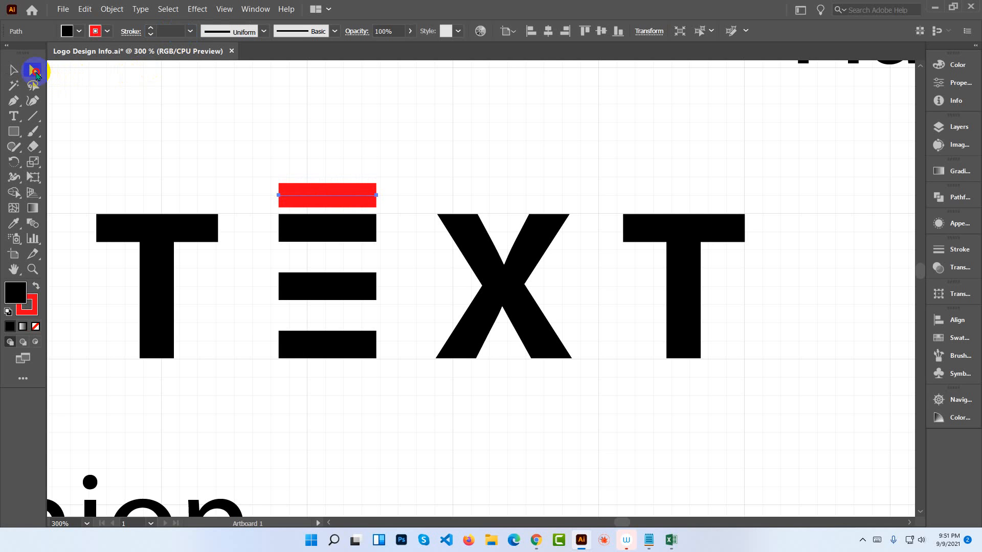
{"action": "left_click", "coordinate": [263, 92]}
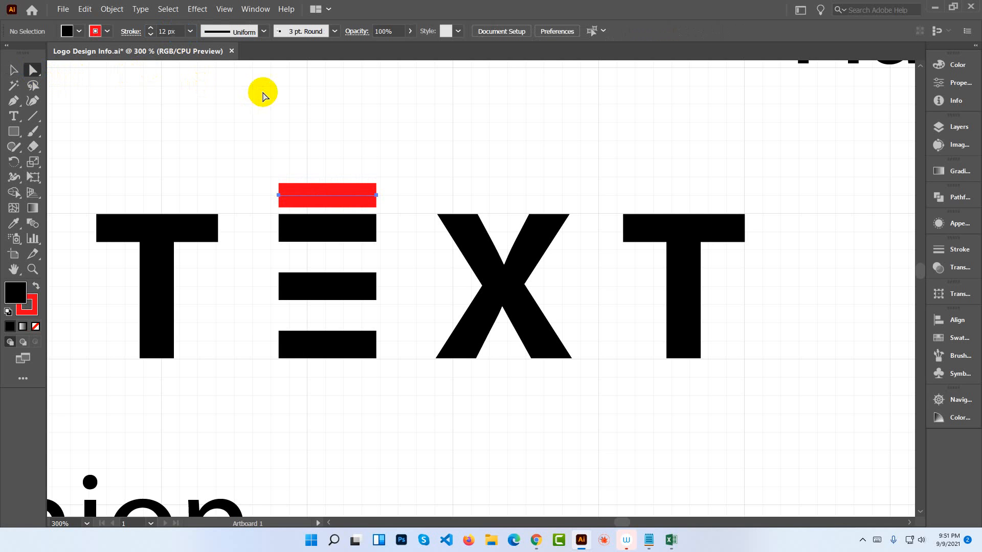
{"action": "left_click", "coordinate": [376, 196]}
{"action": "left_click", "coordinate": [377, 197]}
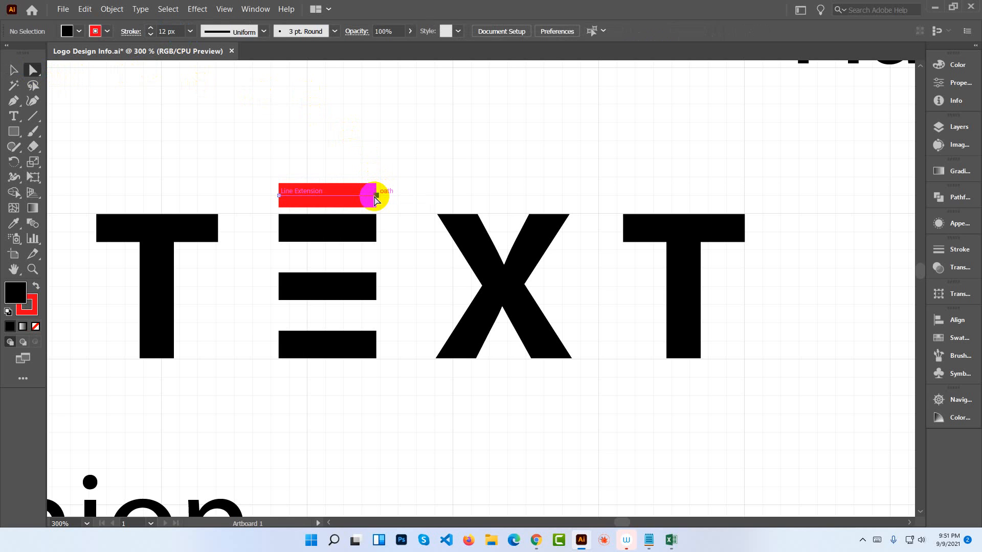
{"action": "left_click_drag", "start_coordinate": [376, 198], "coordinate": [397, 196]}
{"action": "left_click", "coordinate": [13, 68]}
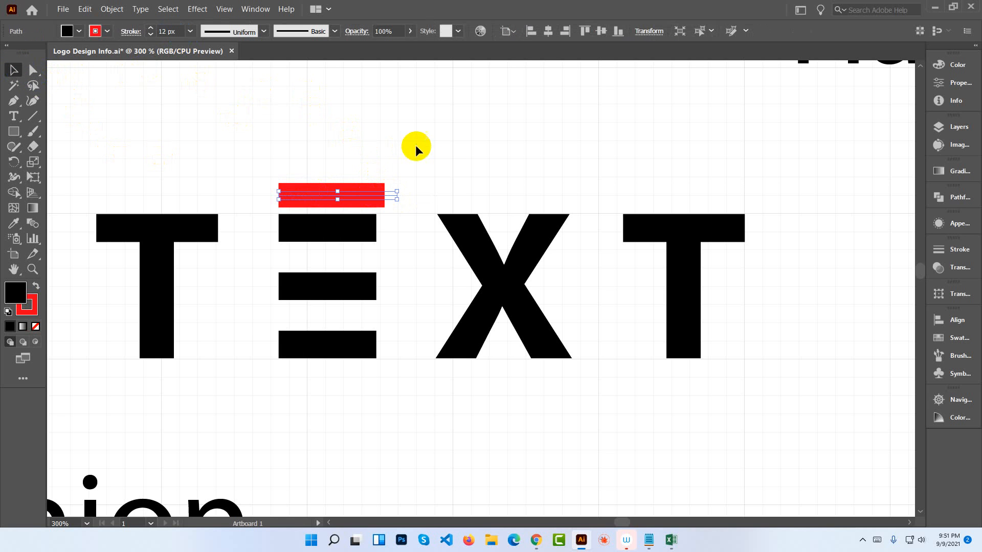
{"action": "left_click", "coordinate": [404, 163]}
{"action": "left_click", "coordinate": [366, 195]}
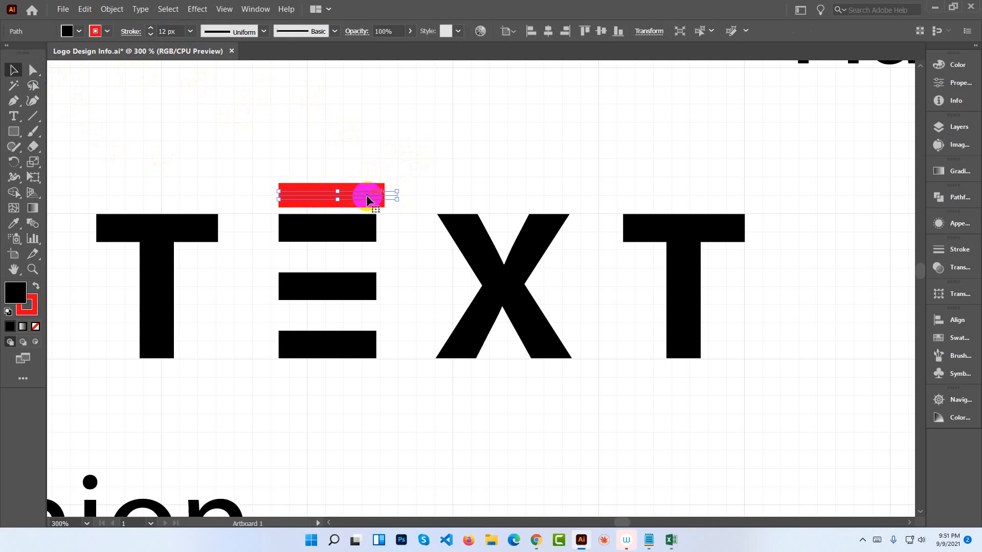
{"action": "left_click_drag", "start_coordinate": [368, 194], "coordinate": [361, 163]}
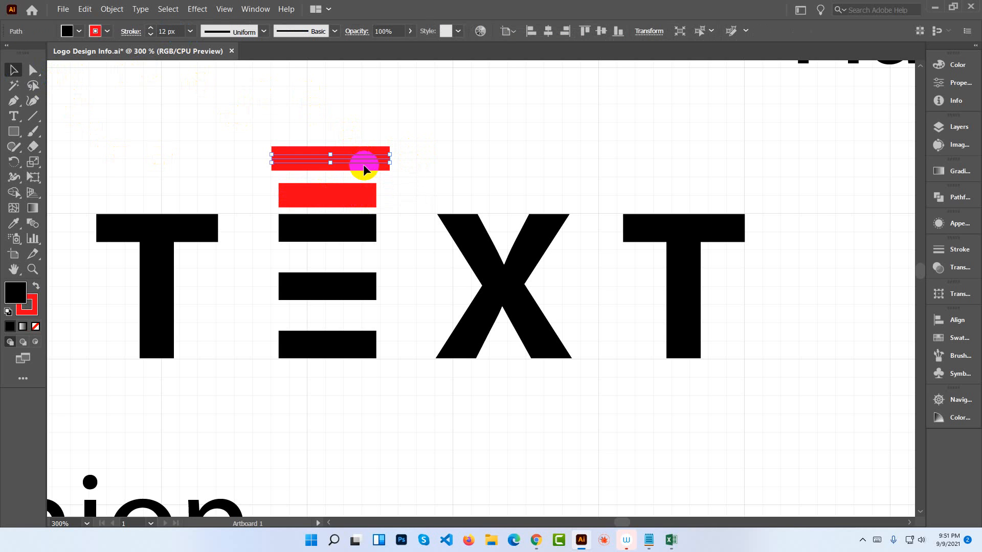
{"action": "key", "text": "Delete"}
Widen the red bar by about a third, placing it above and slightly left of the E, with a 12 px stroke.
{"action": "left_click", "coordinate": [356, 192]}
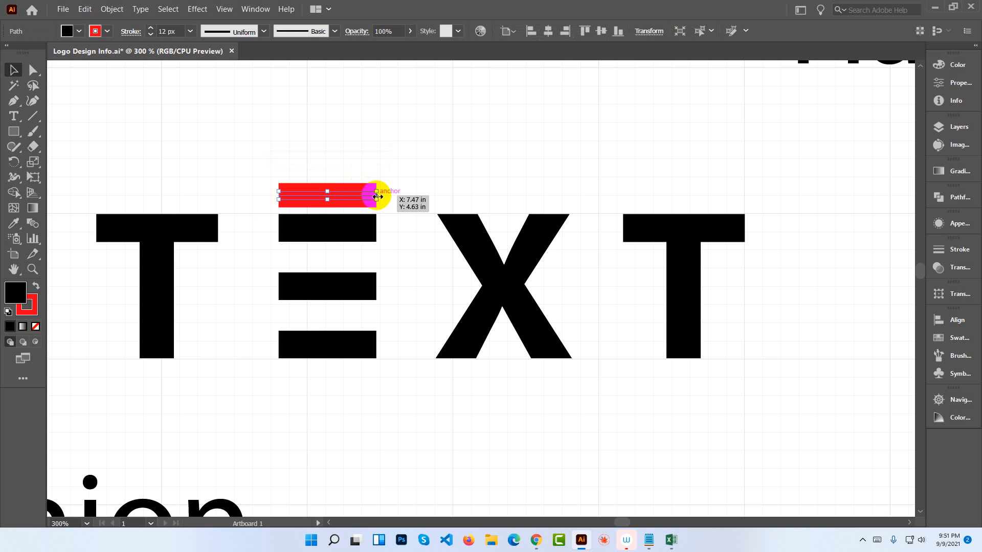
{"action": "mouse_move", "coordinate": [377, 197]}
{"action": "left_mouse_down"}
{"action": "mouse_move", "coordinate": [407, 194]}
{"action": "mouse_move", "coordinate": [353, 181]}
{"action": "left_mouse_up"}
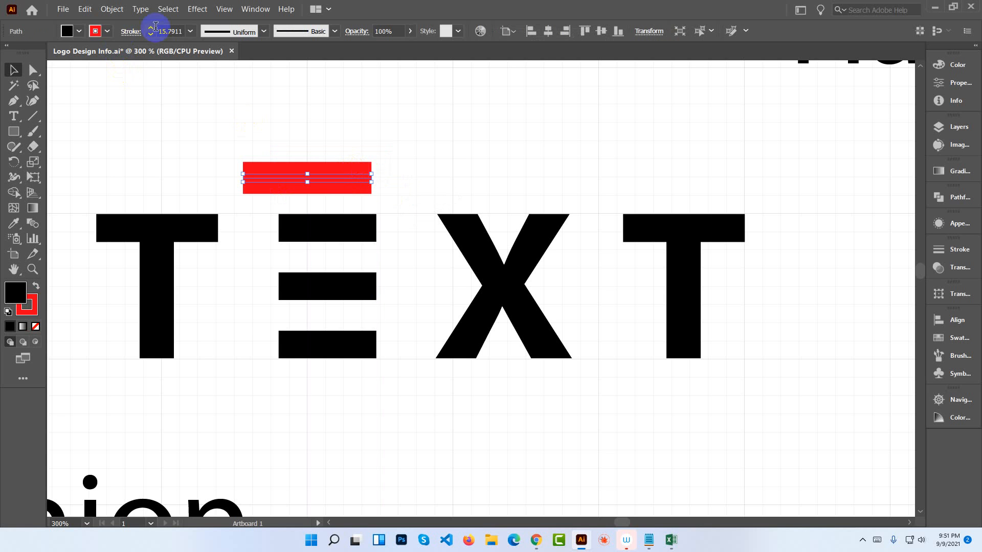
{"action": "key", "text": "Down"}
{"action": "key", "text": "Down"}
{"action": "key", "text": "Down"}
{"action": "key", "text": "Down"}
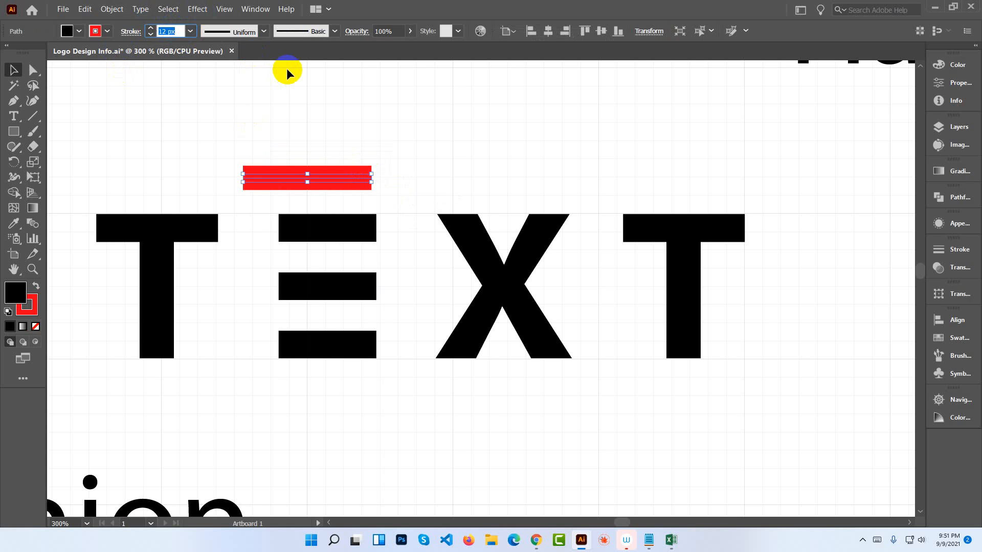
Duplicate the red bar upward twice at equal spacing, and move the three-bar stack slightly up.
{"action": "left_click", "coordinate": [335, 185]}
{"action": "left_click_drag", "start_coordinate": [335, 180], "coordinate": [335, 141]}
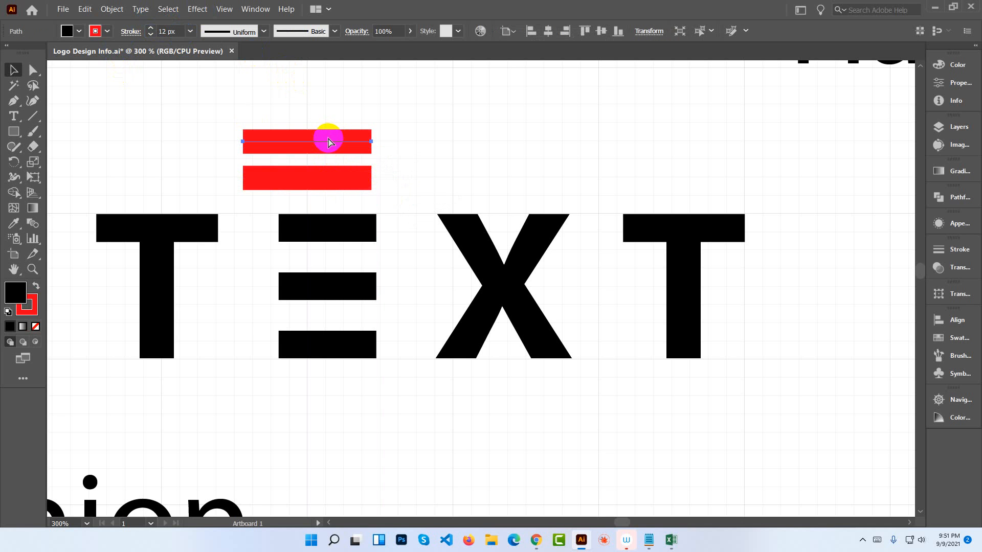
{"action": "key", "text": "ctrl+d"}
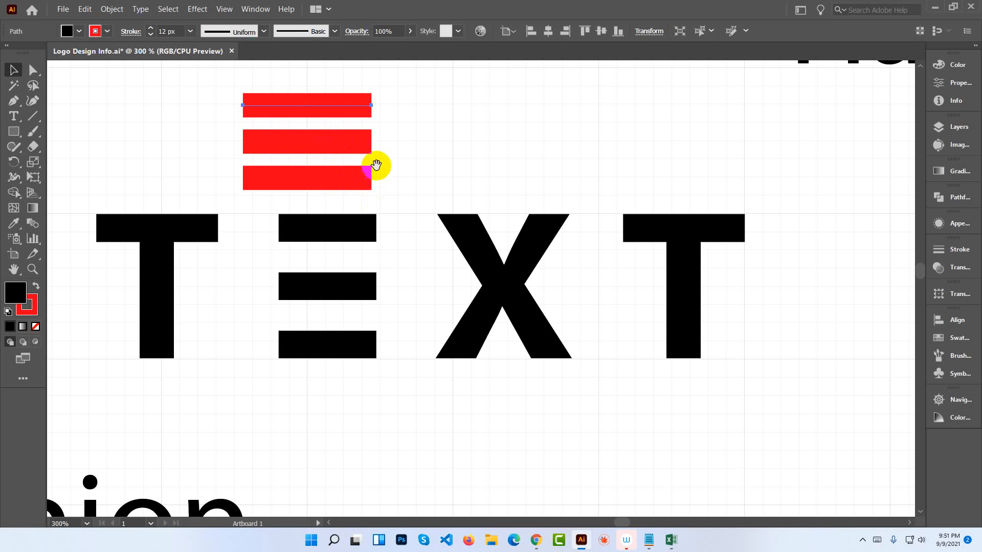
{"action": "left_click_drag", "start_coordinate": [376, 164], "coordinate": [392, 293]}
{"action": "left_click_drag", "start_coordinate": [322, 188], "coordinate": [353, 284]}
{"action": "left_click", "coordinate": [444, 260]}
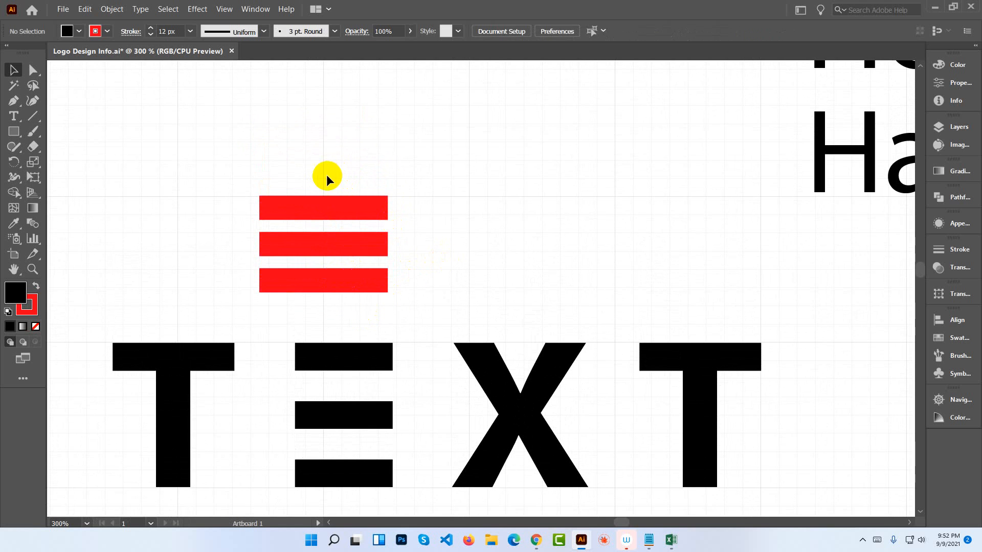
Raise the top red bar to open up the stack, and distribute the three bars evenly by their vertical centers.
{"action": "left_click_drag", "start_coordinate": [324, 177], "coordinate": [400, 302]}
{"action": "key", "text": "Down"}
{"action": "key", "text": "Down"}
{"action": "key", "text": "Down"}
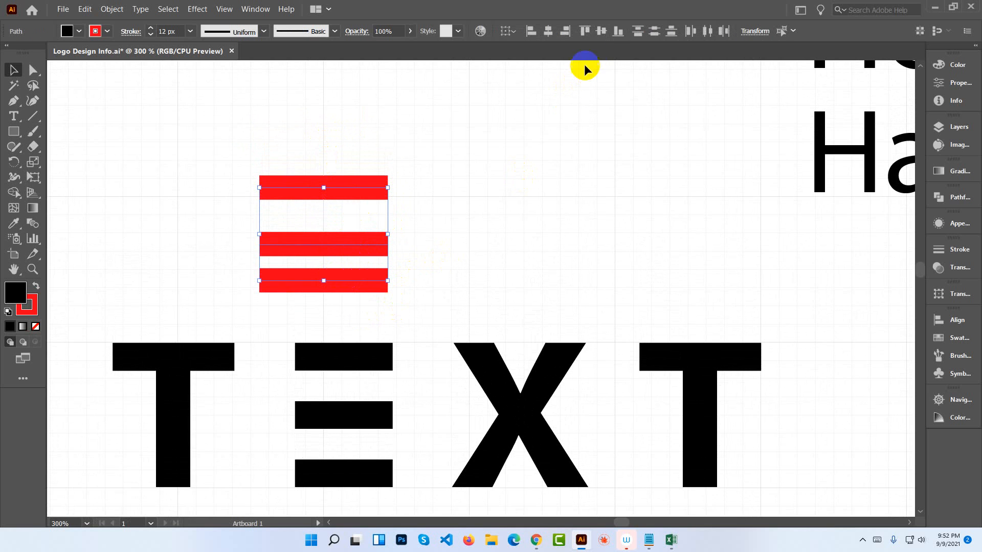
{"action": "left_click", "coordinate": [654, 32]}
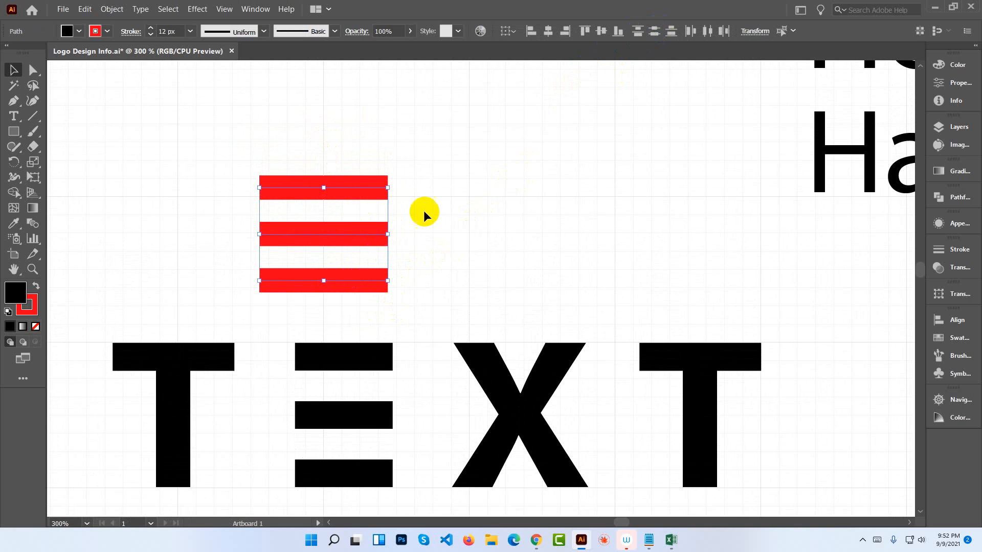
Try the Flag and Wave warp styles on the three red bars, and discard the warp.
{"action": "left_click", "coordinate": [171, 31]}
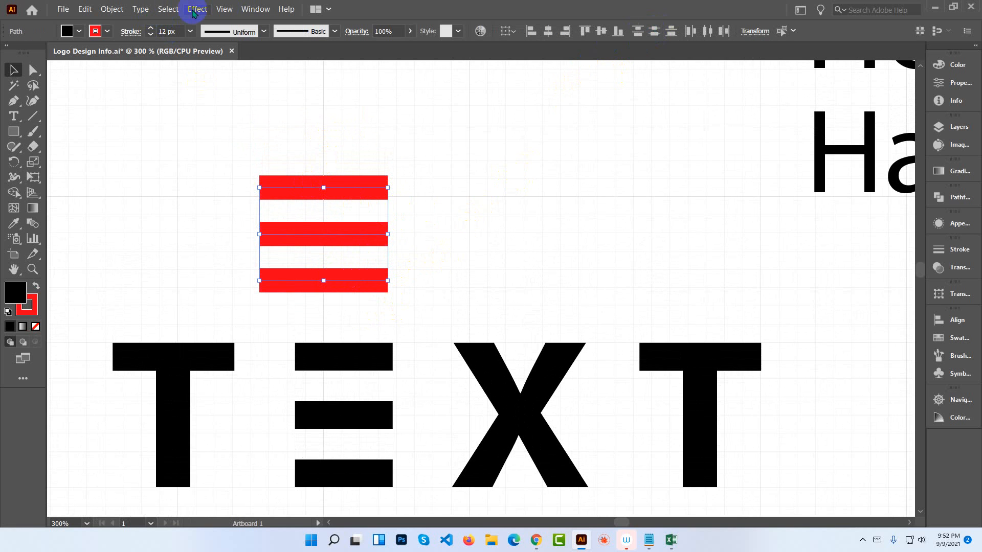
{"action": "left_click", "coordinate": [195, 10]}
{"action": "mouse_move", "coordinate": [269, 145]}
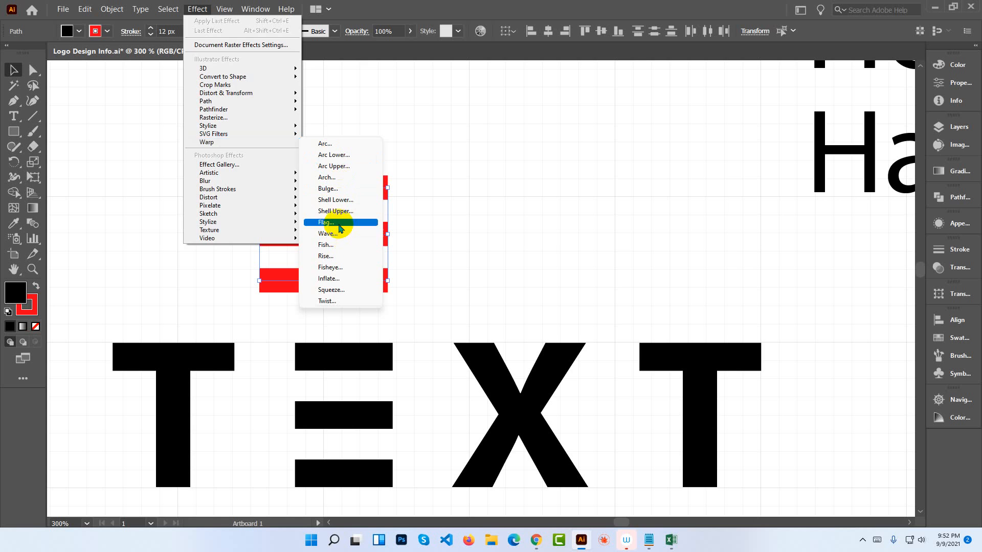
{"action": "left_click", "coordinate": [338, 222]}
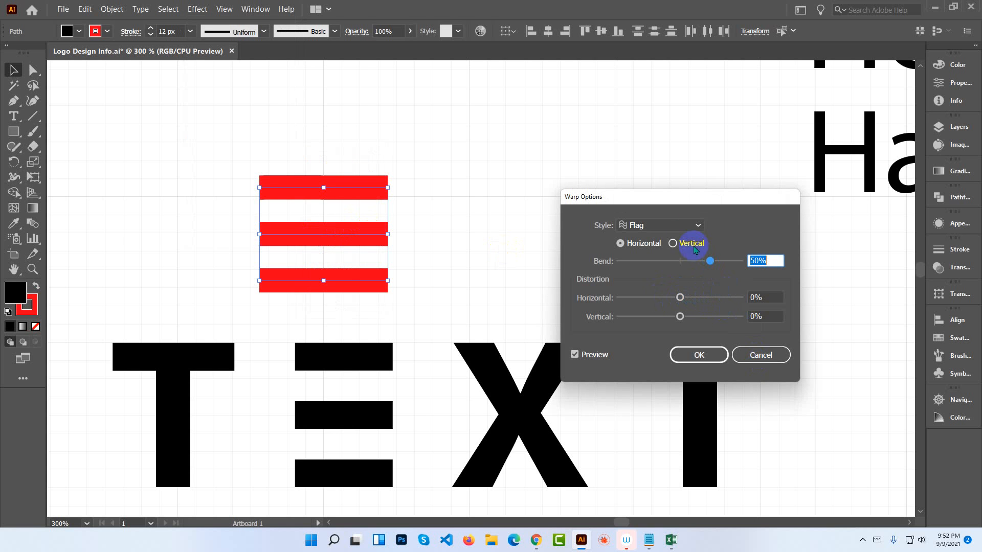
{"action": "left_click", "coordinate": [670, 225]}
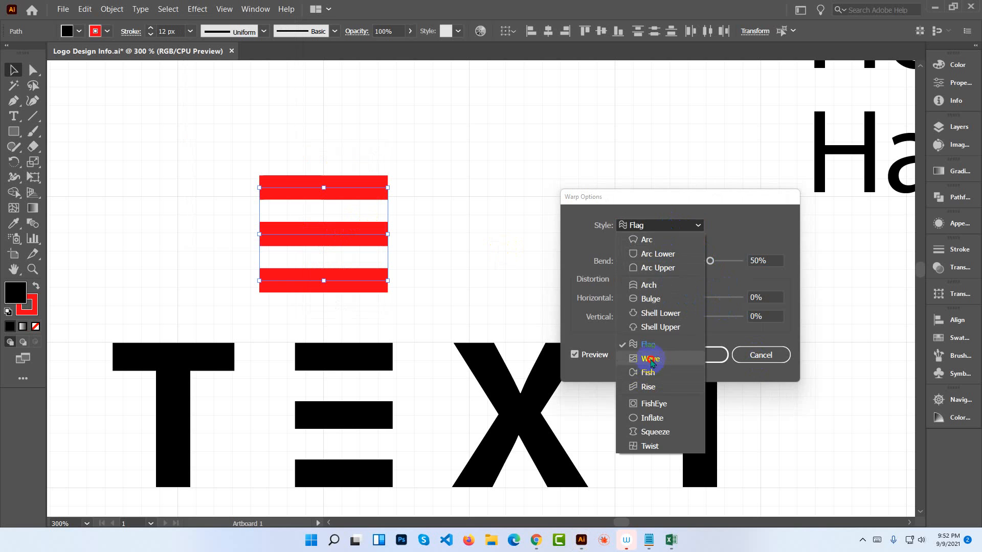
{"action": "left_click", "coordinate": [653, 358]}
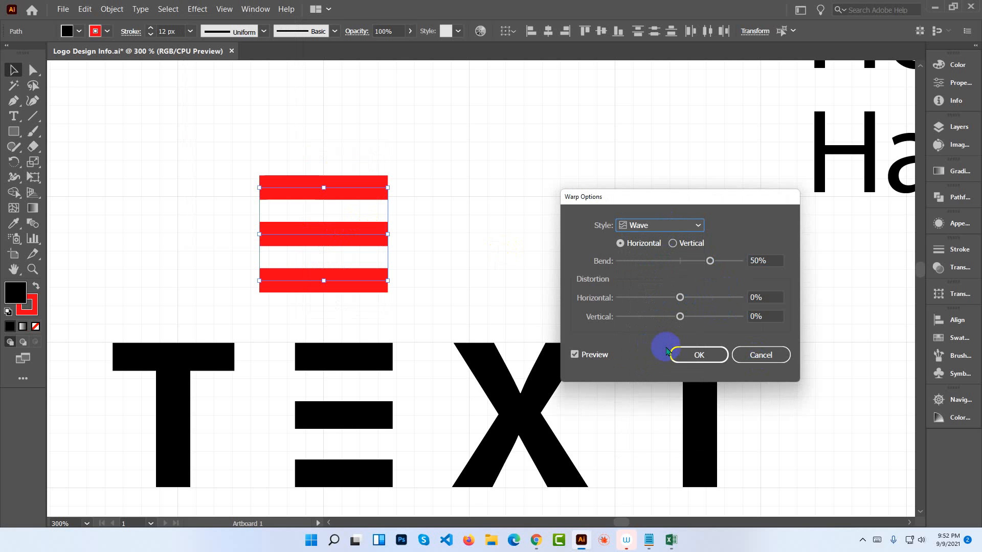
{"action": "left_click", "coordinate": [757, 354]}
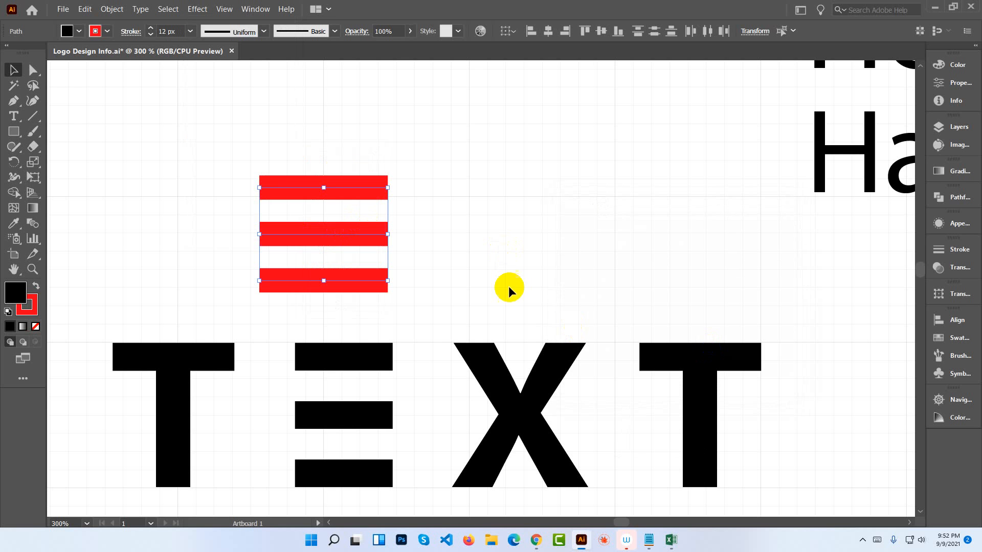
Expand the three red stroked bars above the E into filled shapes.
{"action": "left_click", "coordinate": [112, 8]}
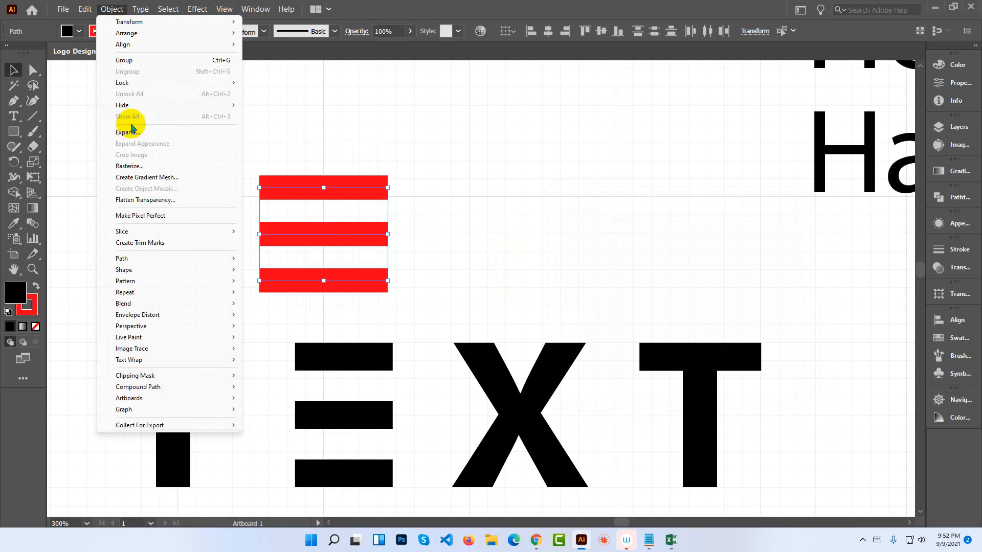
{"action": "left_click", "coordinate": [131, 129]}
{"action": "left_click", "coordinate": [474, 345]}
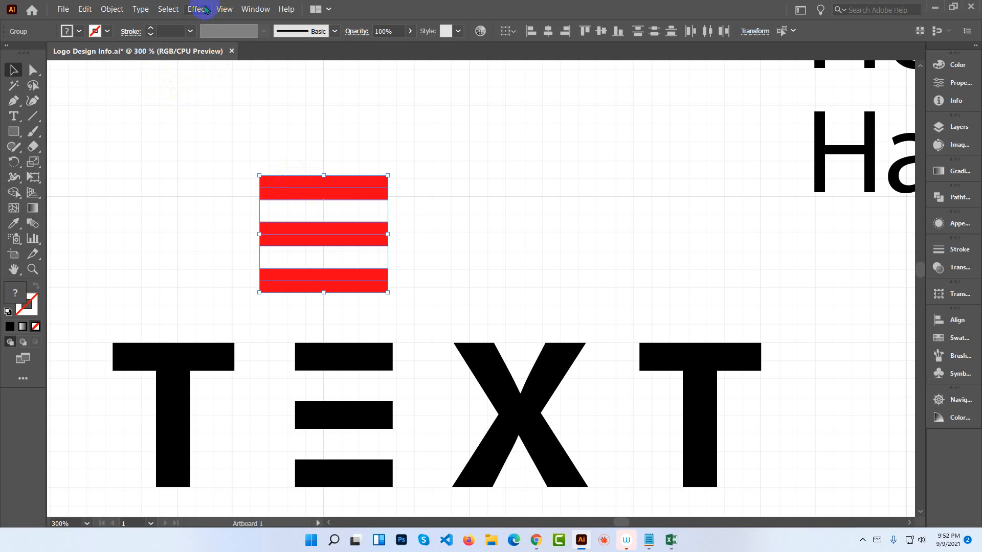
Apply a horizontal Flag warp with a 79% bend to the three red bars.
{"action": "left_click", "coordinate": [207, 10]}
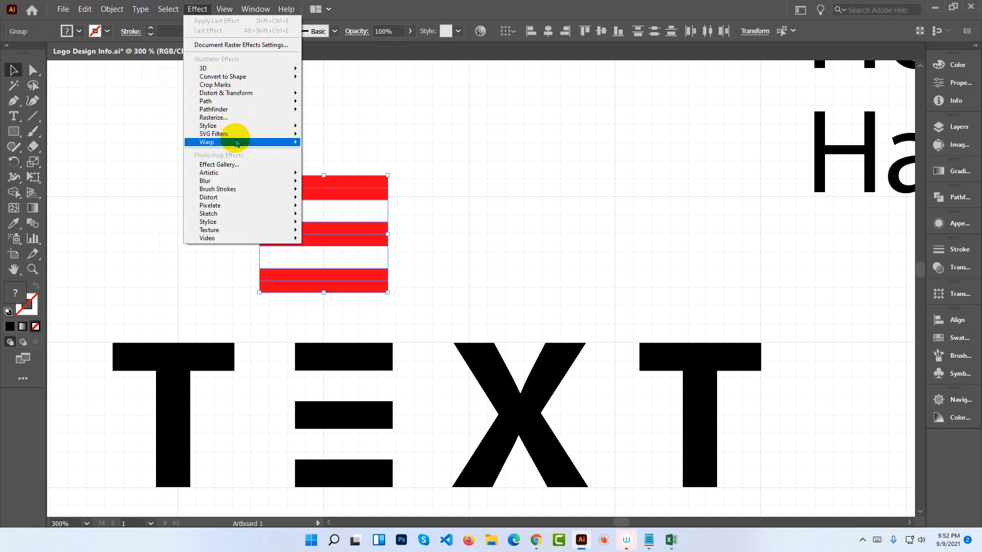
{"action": "mouse_move", "coordinate": [256, 141]}
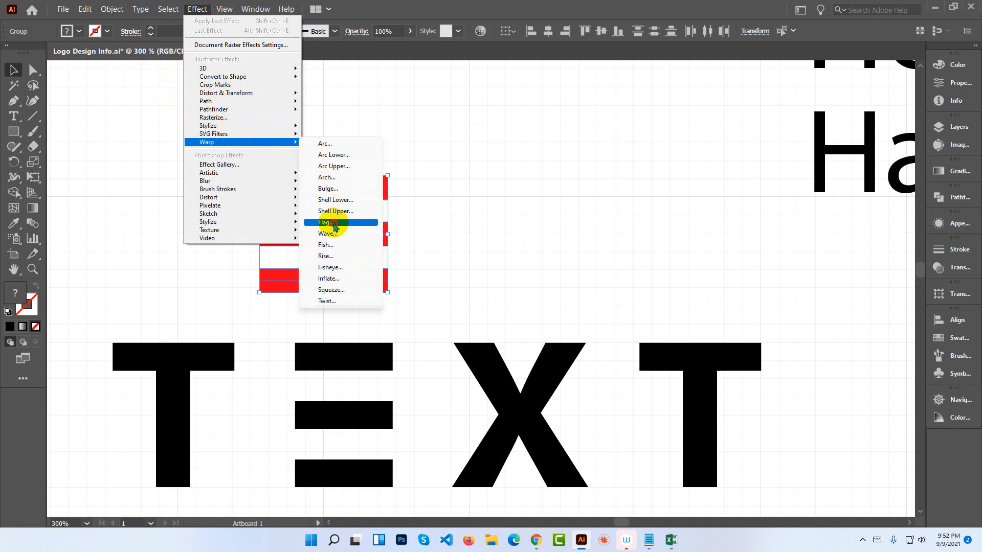
{"action": "left_click", "coordinate": [326, 222]}
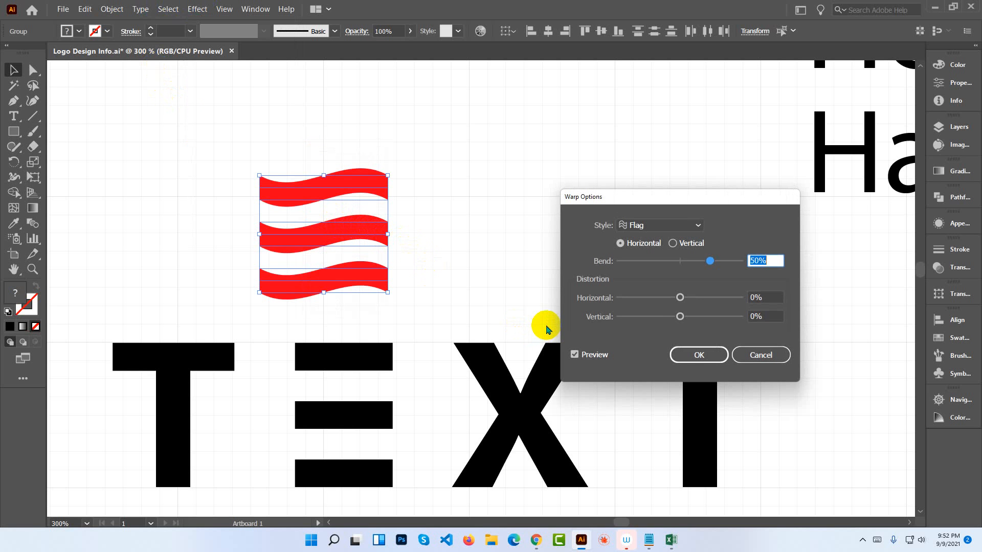
{"action": "left_click_drag", "start_coordinate": [711, 262], "coordinate": [727, 261]}
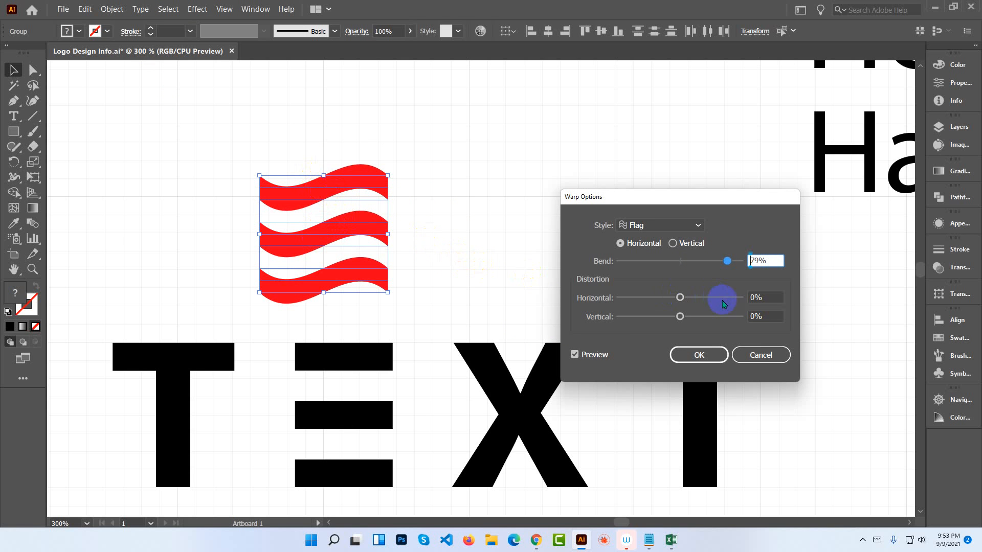
{"action": "left_click", "coordinate": [708, 355]}
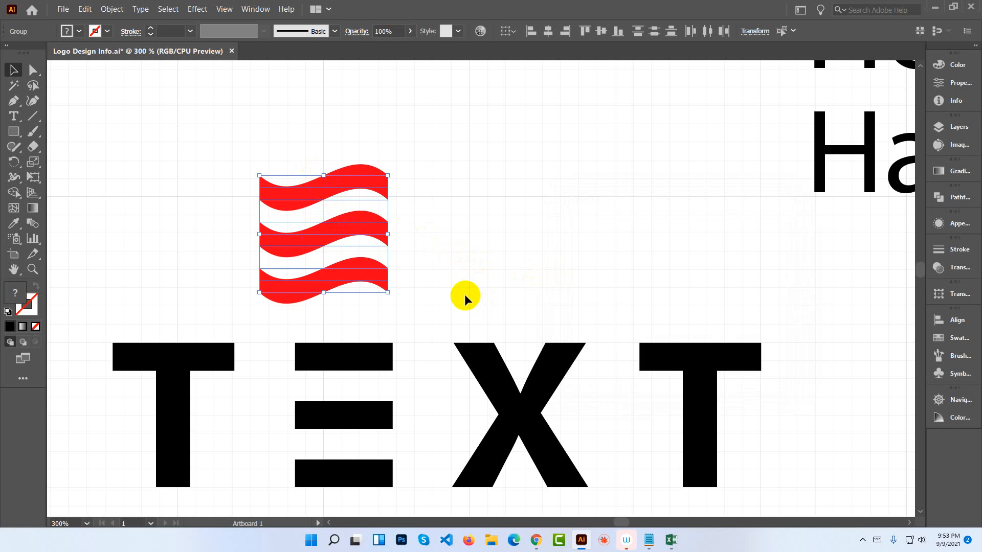
Expand the appearance of the flag-warped bars so they become editable paths.
{"action": "left_click", "coordinate": [464, 287]}
{"action": "left_click_drag", "start_coordinate": [424, 298], "coordinate": [307, 157]}
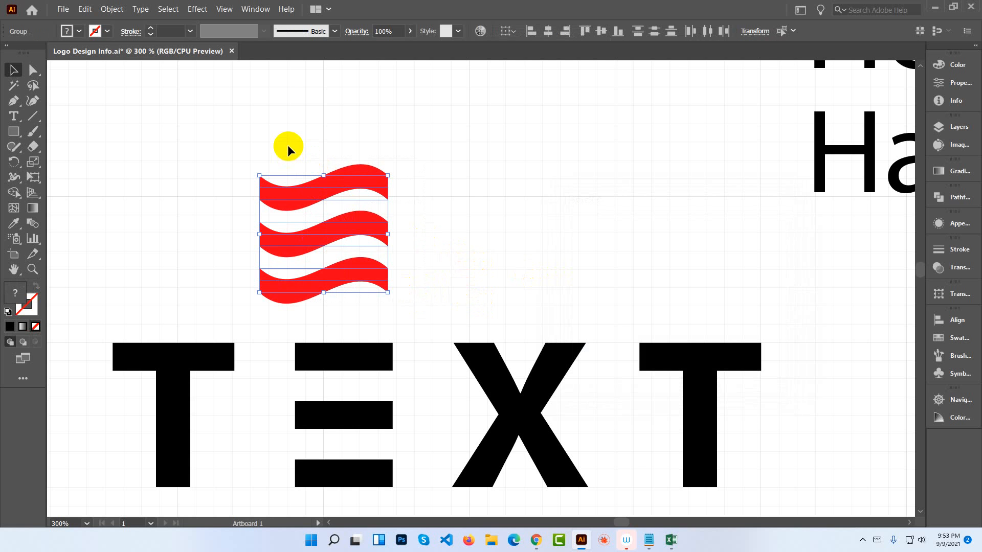
{"action": "left_click", "coordinate": [102, 10]}
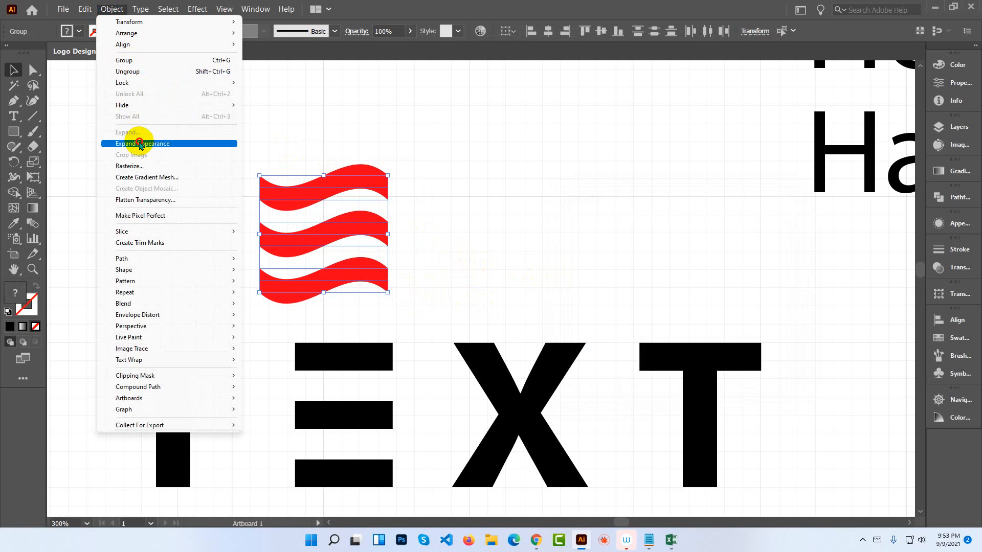
{"action": "left_click", "coordinate": [140, 140]}
{"action": "left_click", "coordinate": [112, 9]}
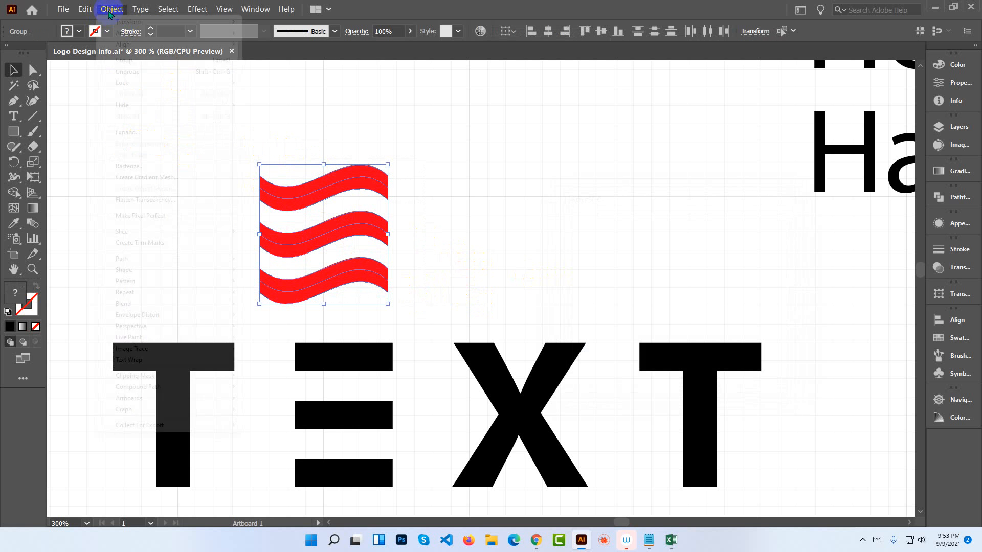
{"action": "left_click", "coordinate": [130, 133]}
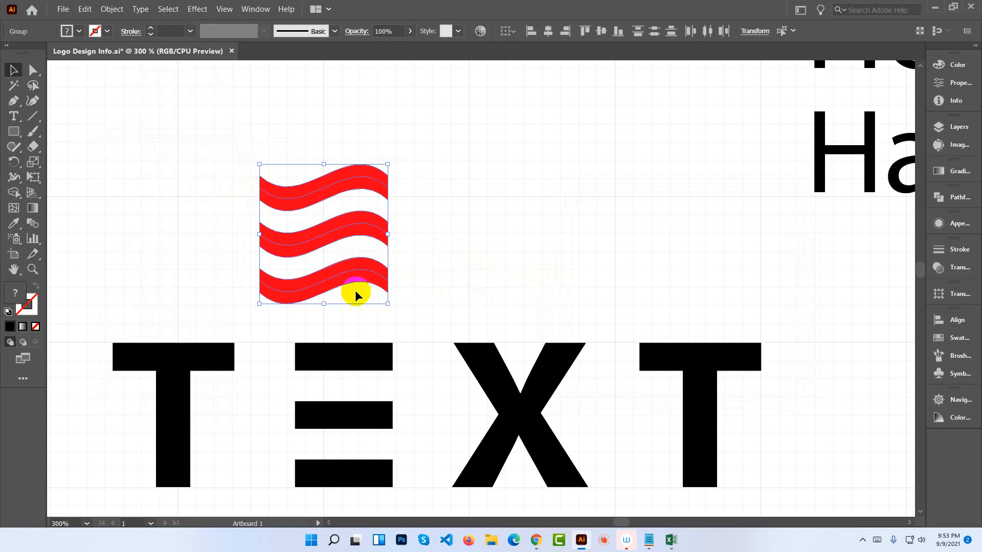
Recolor the wavy bars black by sampling the fill of the first T with the Eyedropper.
{"action": "left_click", "coordinate": [14, 223]}
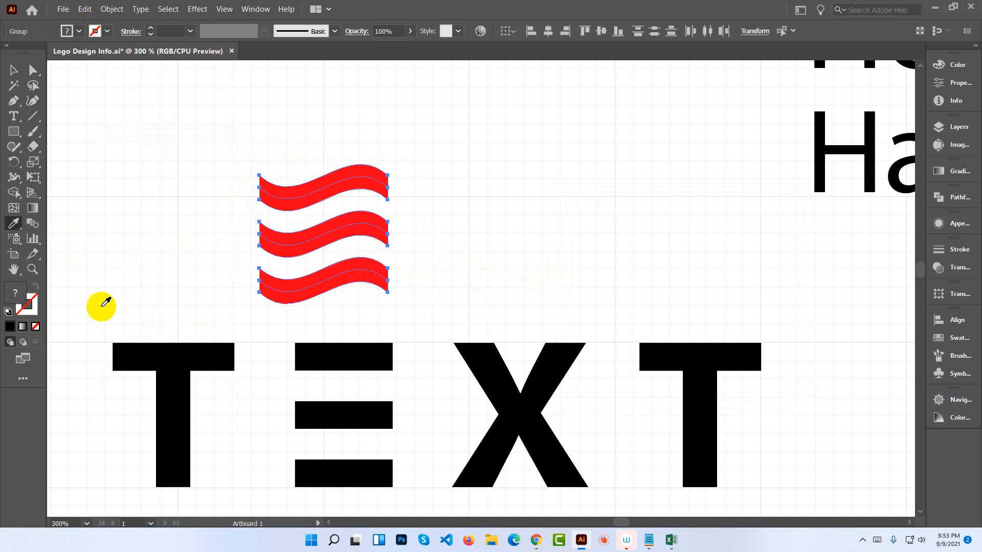
{"action": "left_click", "coordinate": [185, 361]}
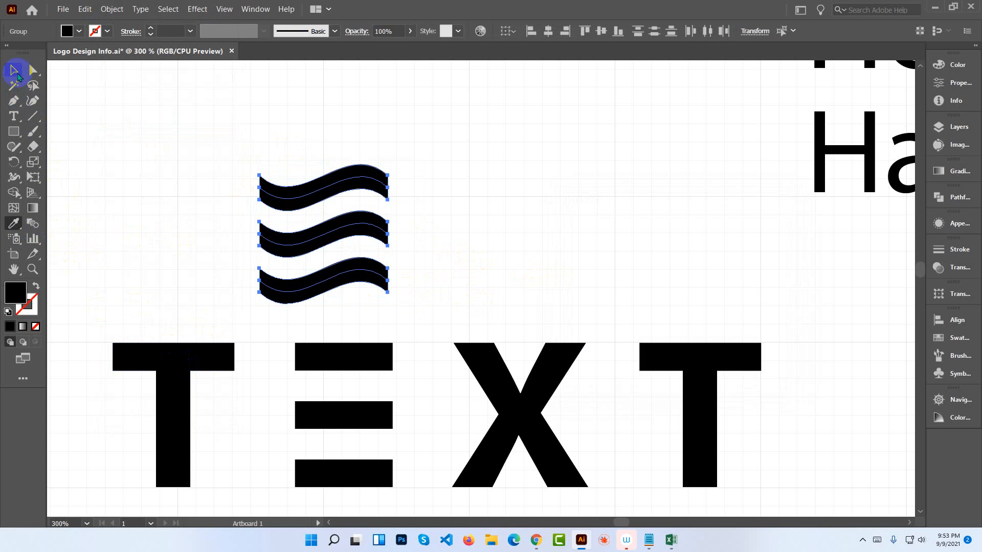
{"action": "left_click", "coordinate": [14, 70]}
{"action": "left_click", "coordinate": [289, 196]}
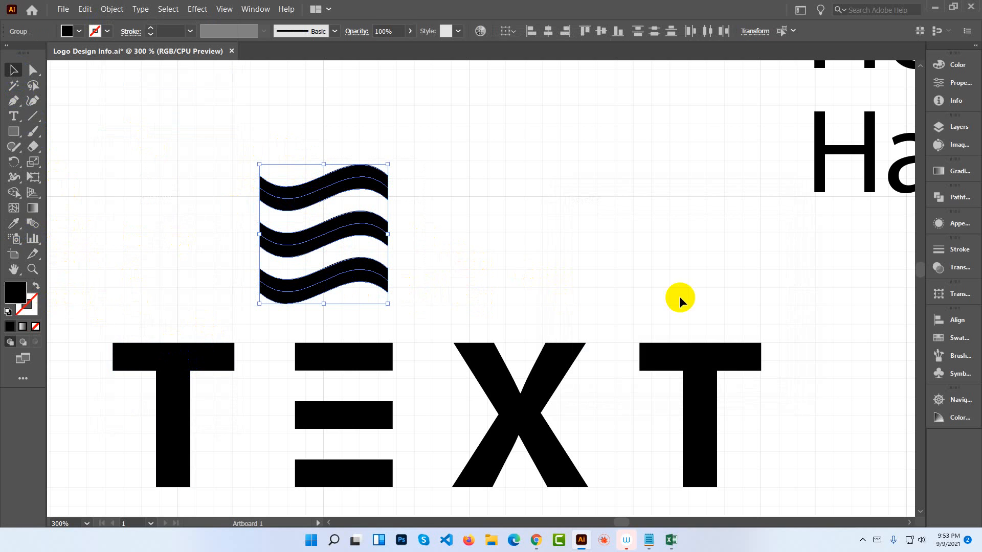
Unite the expanded wavy bar paths with the Pathfinder.
{"action": "left_click", "coordinate": [969, 326]}
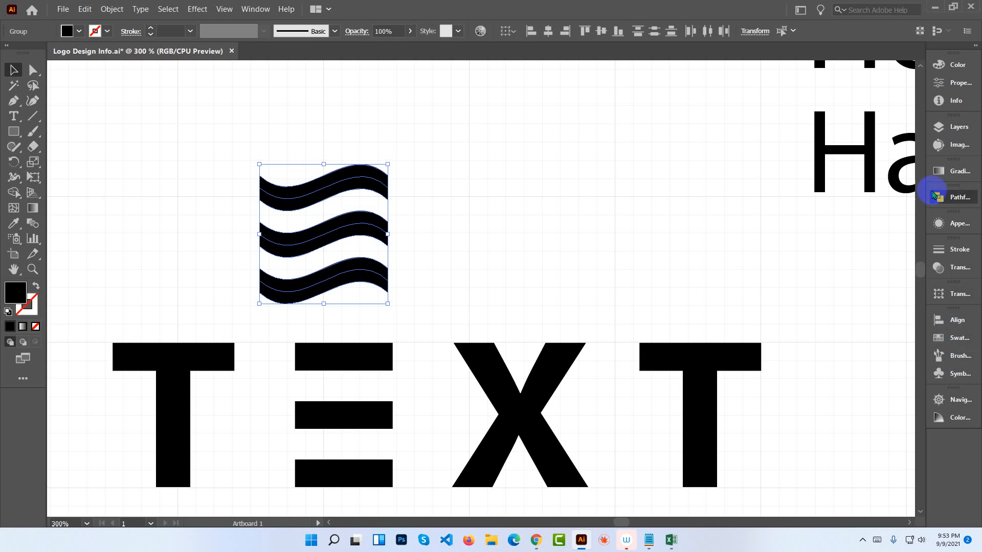
{"action": "left_click", "coordinate": [944, 197]}
{"action": "left_click", "coordinate": [793, 232]}
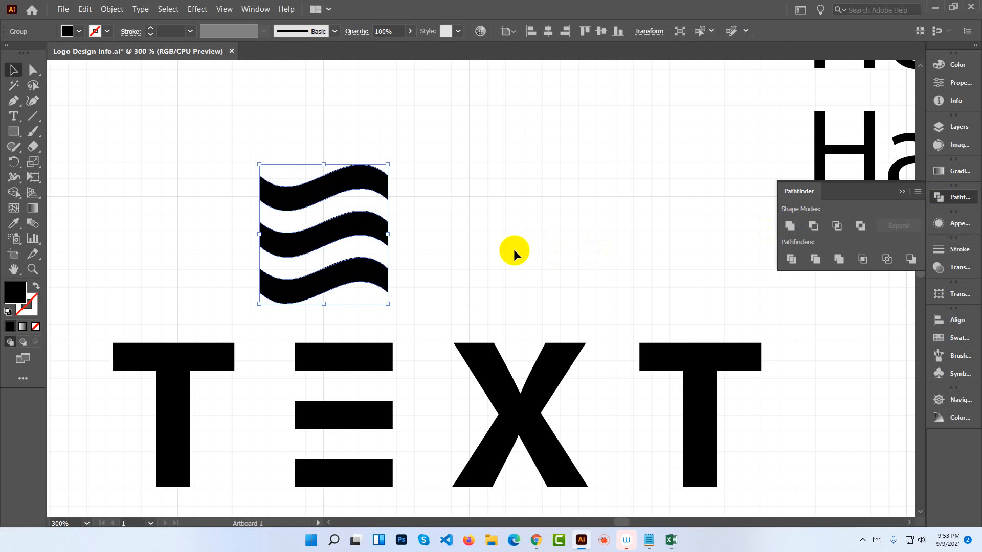
{"action": "left_click", "coordinate": [458, 253]}
Scale the wavy shape down to the width of the E and place it a little above that letter.
{"action": "left_click", "coordinate": [370, 225]}
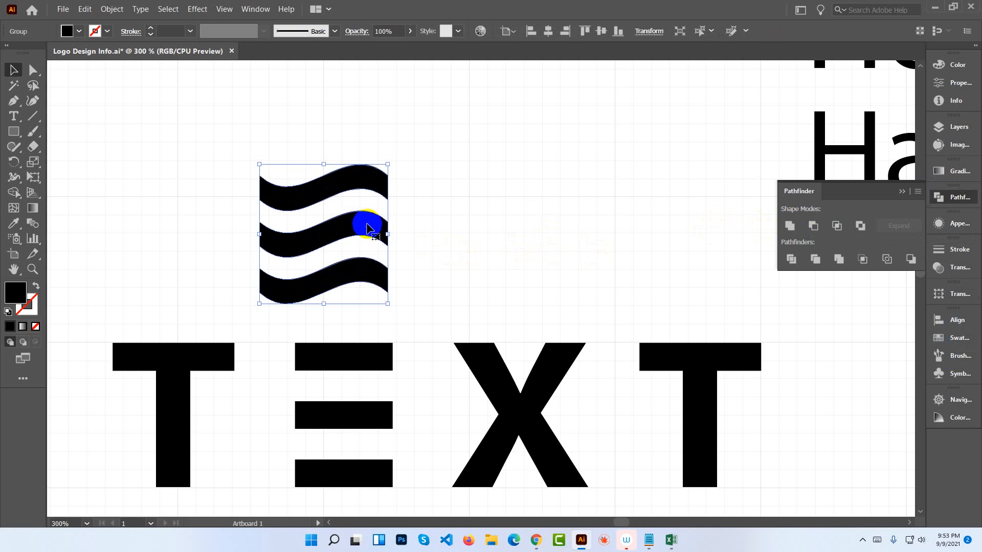
{"action": "left_click_drag", "start_coordinate": [361, 225], "coordinate": [394, 263]}
{"action": "left_click_drag", "start_coordinate": [284, 254], "coordinate": [294, 261]}
{"action": "left_click", "coordinate": [428, 256]}
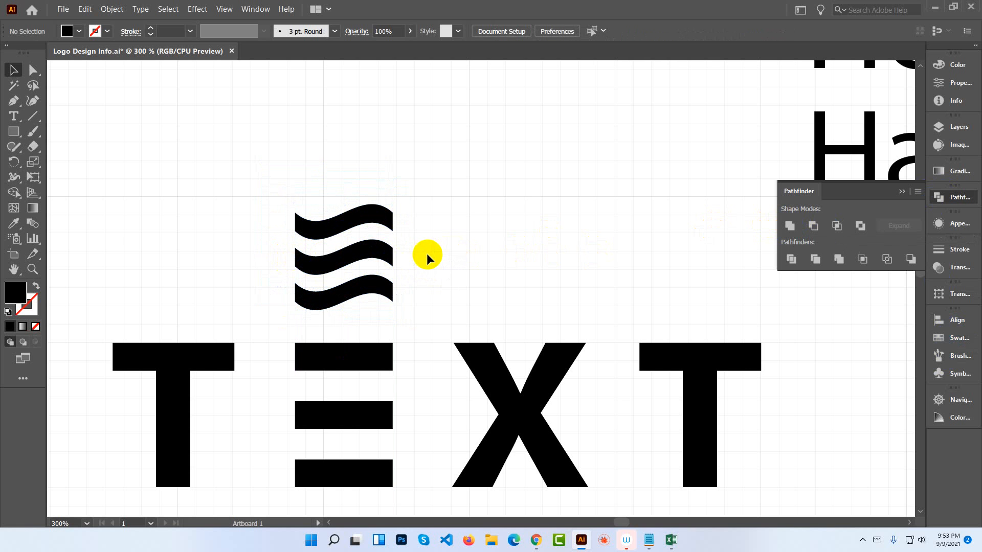
{"action": "left_click_drag", "start_coordinate": [379, 252], "coordinate": [376, 234]}
{"action": "left_click", "coordinate": [437, 242]}
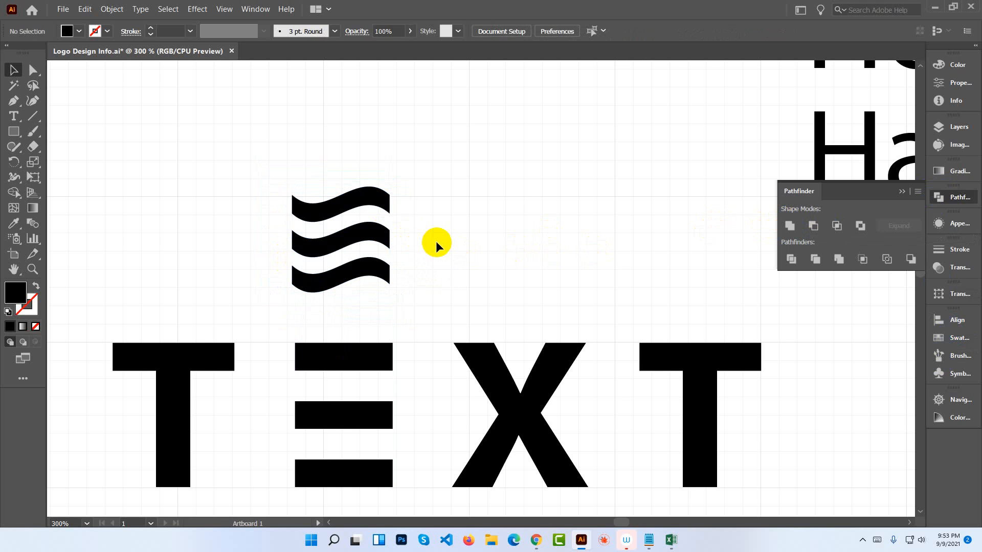
{"action": "left_click", "coordinate": [397, 277]}
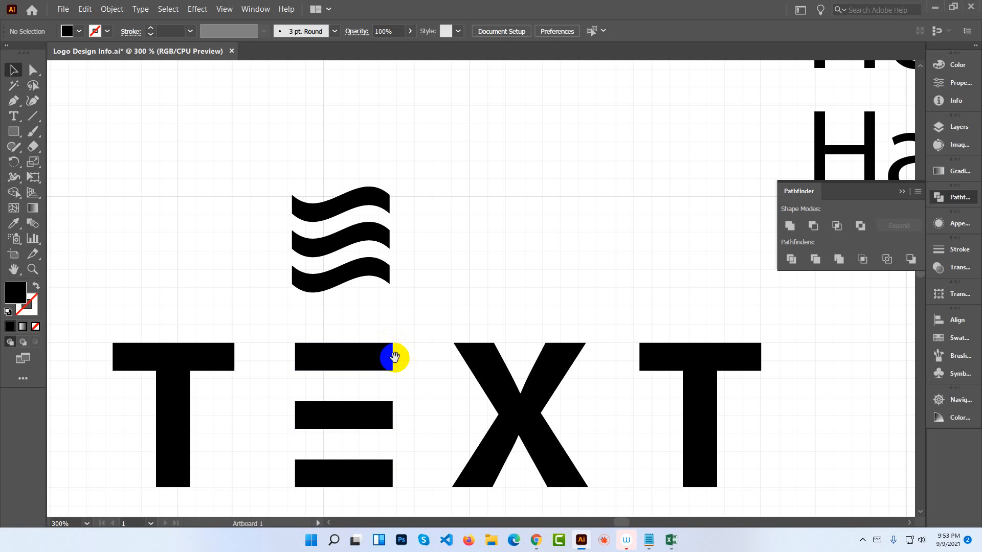
{"action": "scroll", "coordinate": [390, 317], "scroll_direction": "down", "scroll_amount": 4}
{"action": "left_click", "coordinate": [357, 187]}
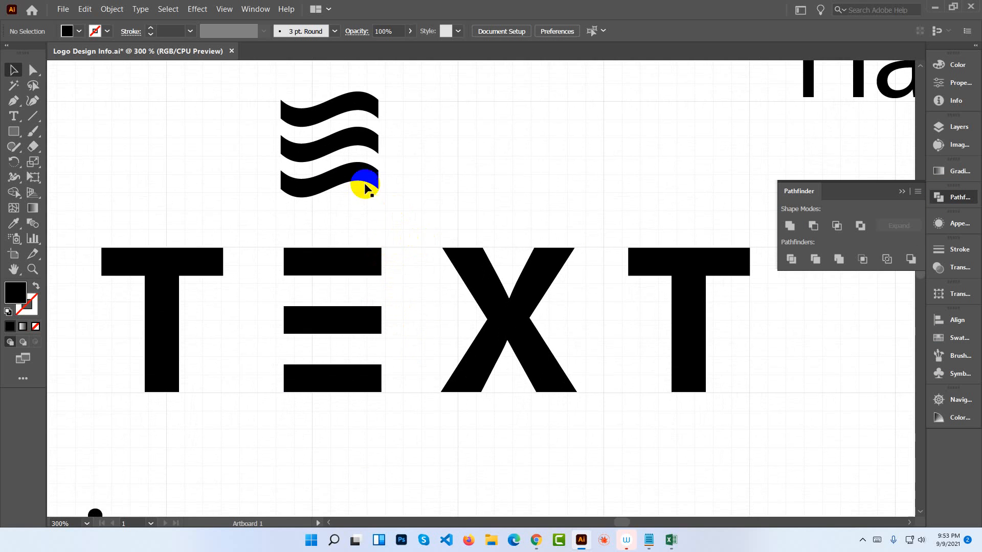
{"action": "left_click_drag", "start_coordinate": [350, 173], "coordinate": [369, 197]}
{"action": "left_click", "coordinate": [493, 191]}
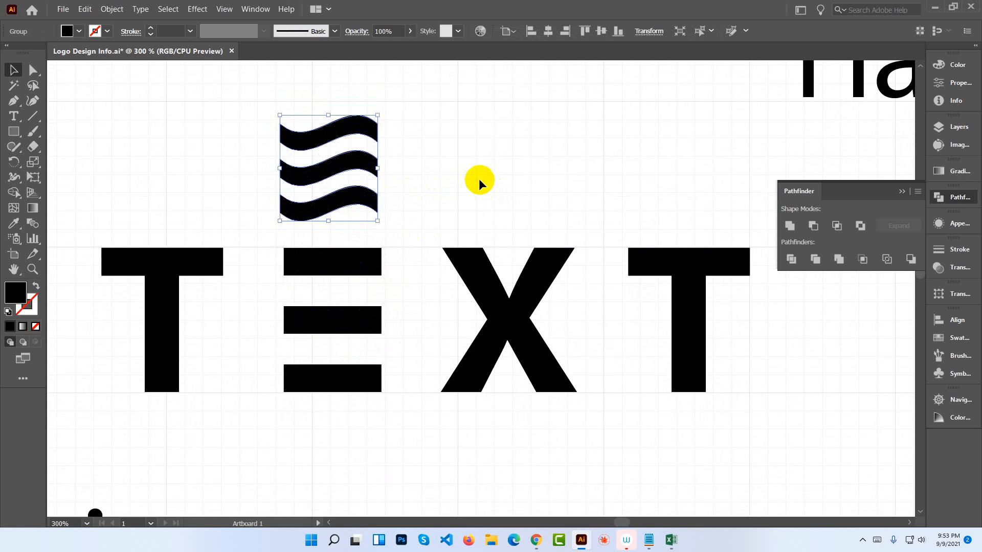
Delete the wavy three-bar shape above the E.
{"action": "left_click", "coordinate": [479, 179]}
{"action": "left_click", "coordinate": [533, 265]}
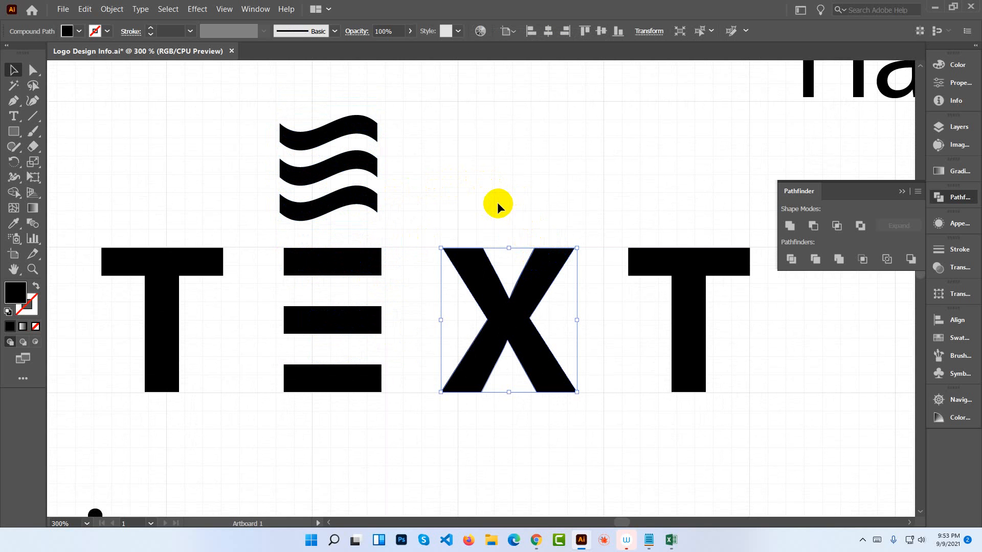
{"action": "left_click", "coordinate": [372, 163]}
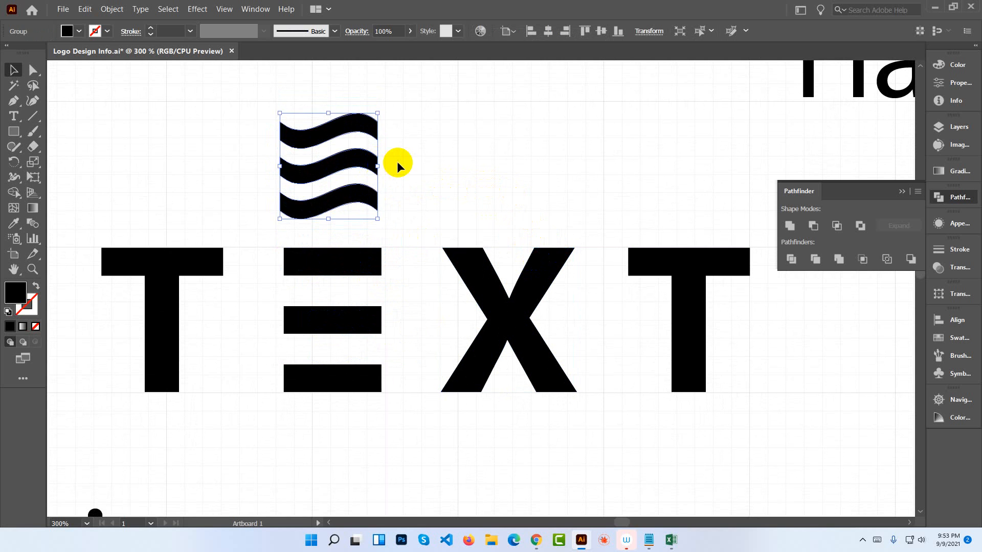
{"action": "key", "text": "Delete"}
{"action": "left_click_drag", "start_coordinate": [310, 223], "coordinate": [352, 399]}
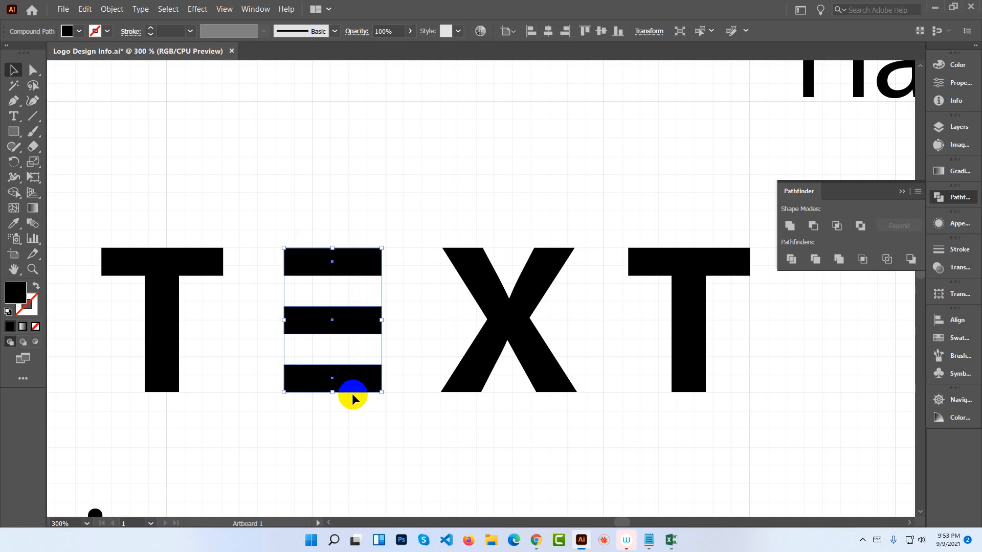
{"action": "left_click", "coordinate": [384, 393]}
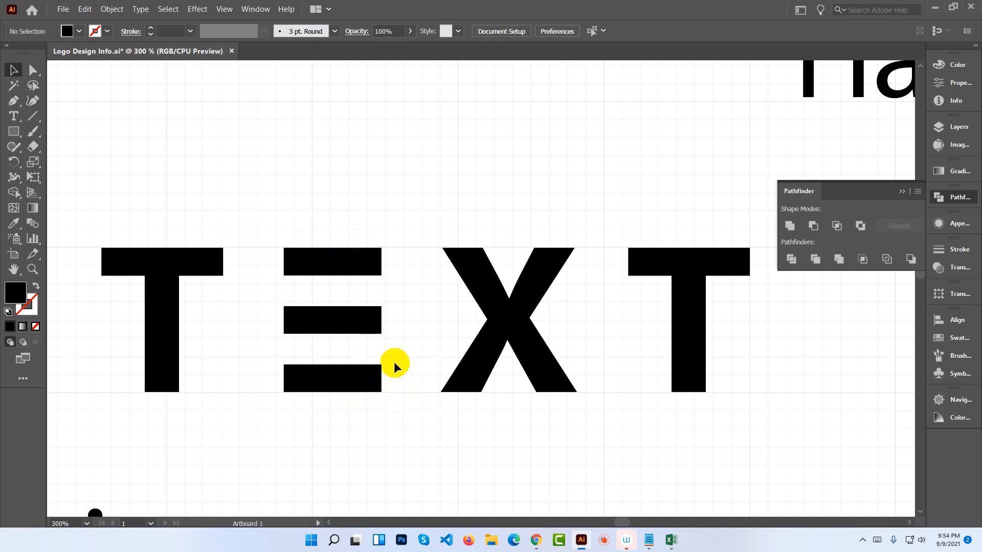
{"action": "left_click", "coordinate": [374, 335]}
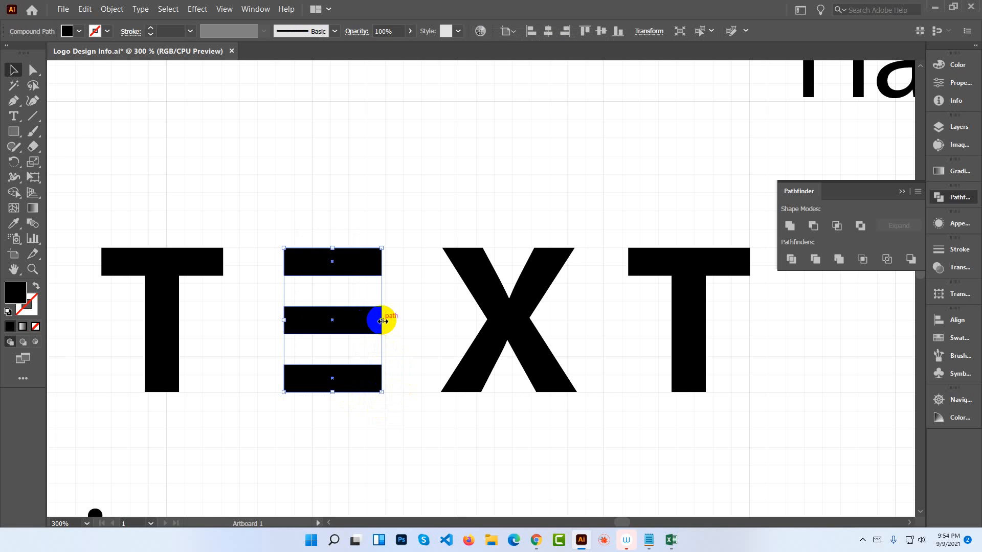
{"action": "right_click", "coordinate": [359, 321]}
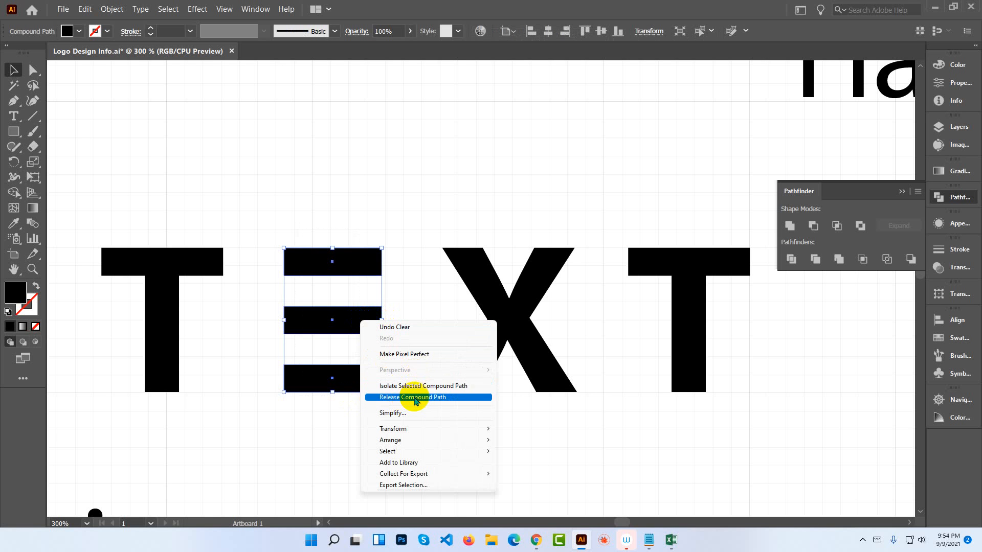
{"action": "left_click", "coordinate": [408, 307]}
{"action": "left_click", "coordinate": [377, 318]}
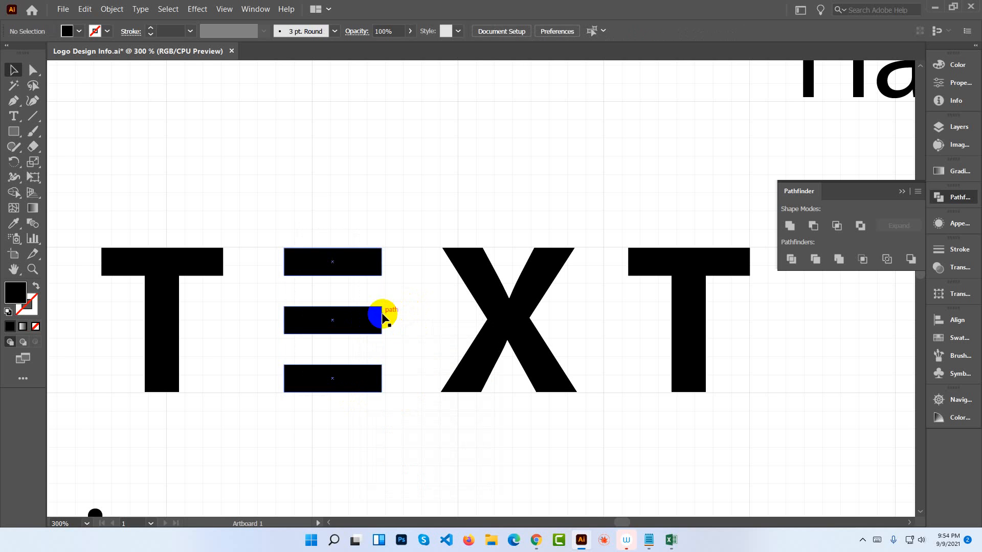
{"action": "left_click", "coordinate": [330, 173]}
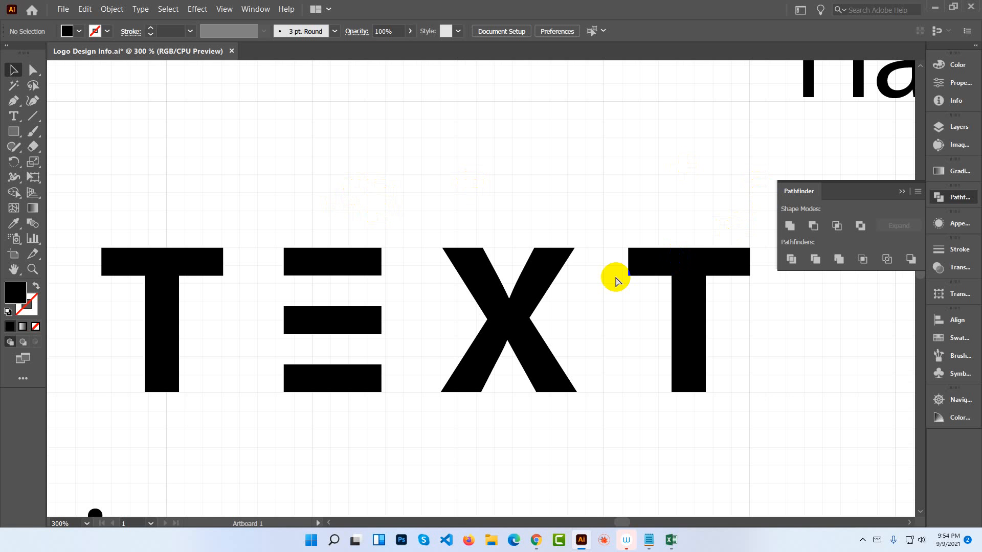
Delete the X, the last T and the three-bar E from the TEXT wordmark.
{"action": "key", "text": "ctrl+minus"}
{"action": "key", "text": "ctrl+minus"}
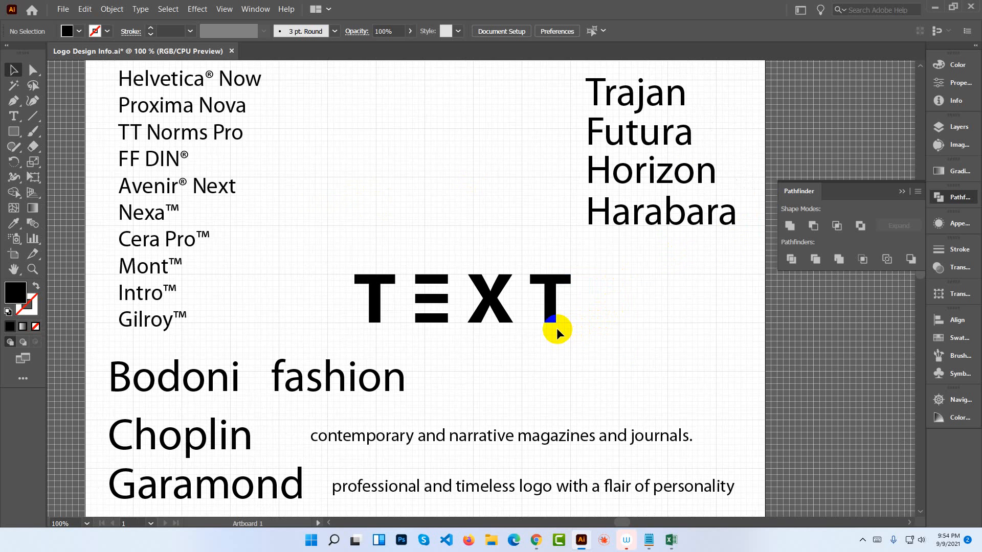
{"action": "key", "text": "ctrl+plus"}
{"action": "key", "text": "ctrl+plus"}
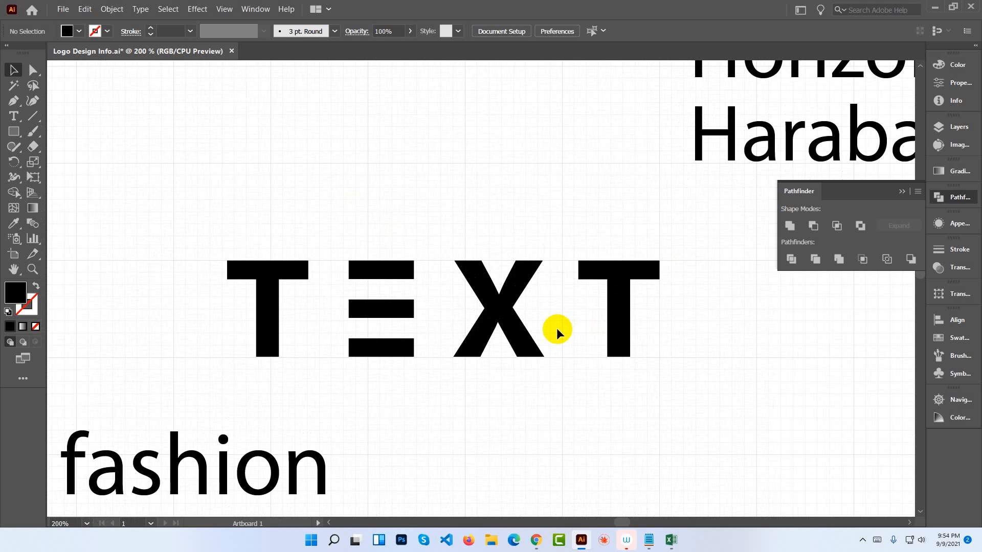
{"action": "left_click", "coordinate": [529, 332]}
{"action": "key", "text": "Delete"}
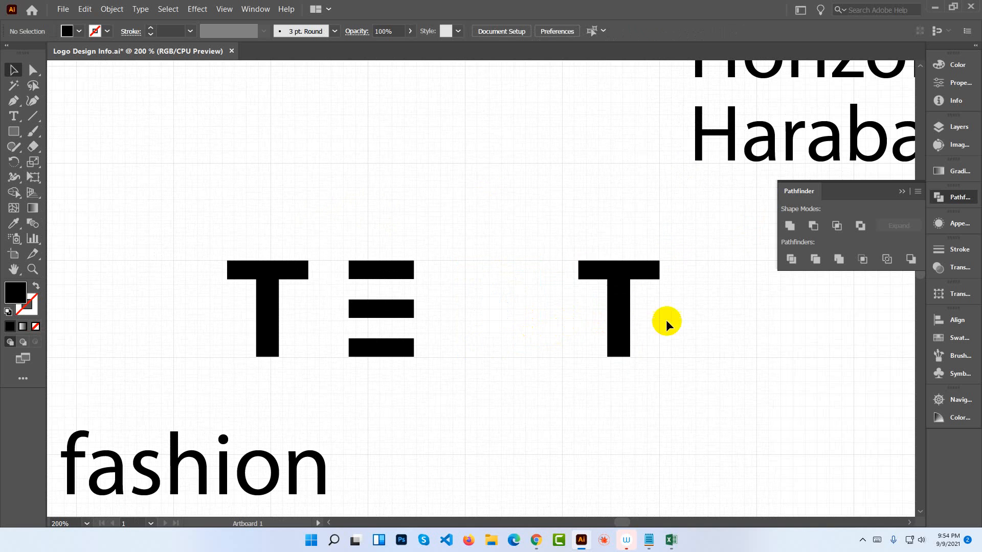
{"action": "left_click", "coordinate": [622, 324]}
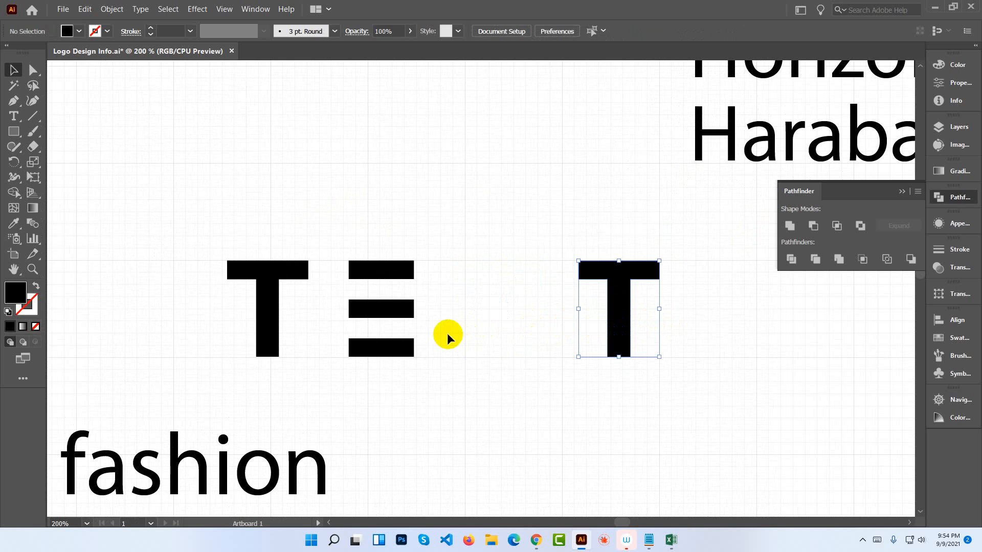
{"action": "key", "text": "Delete"}
{"action": "left_click_drag", "start_coordinate": [438, 358], "coordinate": [384, 249]}
{"action": "key", "text": "Delete"}
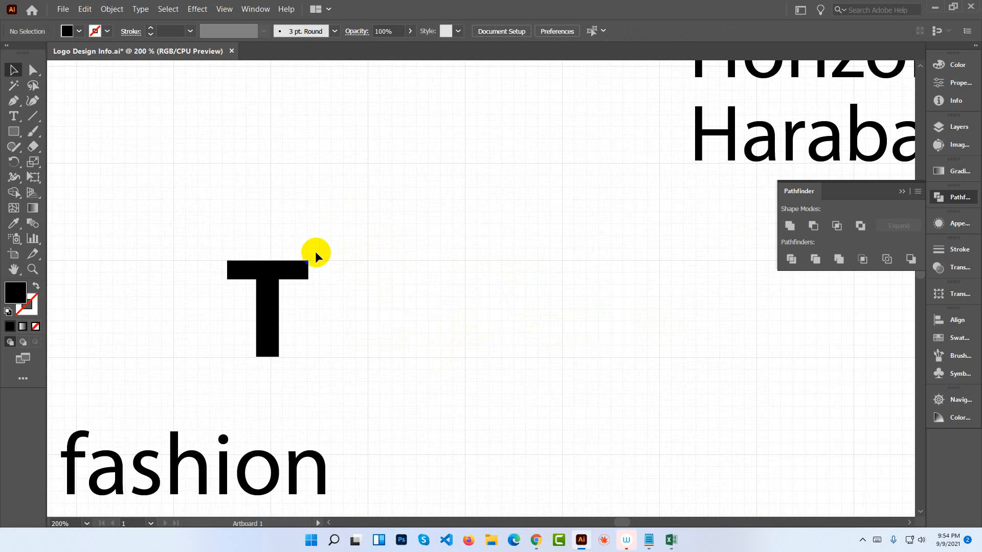
Delete the remaining T of the TEXT wordmark.
{"action": "left_click", "coordinate": [289, 265]}
{"action": "key", "text": "Delete"}
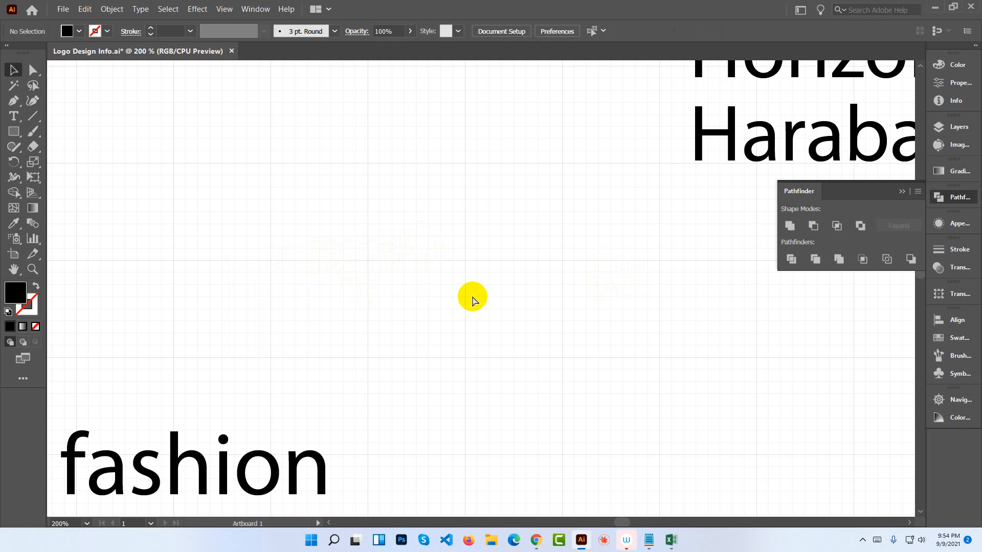
Examine the font list from Bodoni to Neue Swift with its brand-style descriptions, collapsing the Pathfinder that covers the Nunito Sans text.
{"action": "left_click_drag", "start_coordinate": [445, 302], "coordinate": [473, 233]}
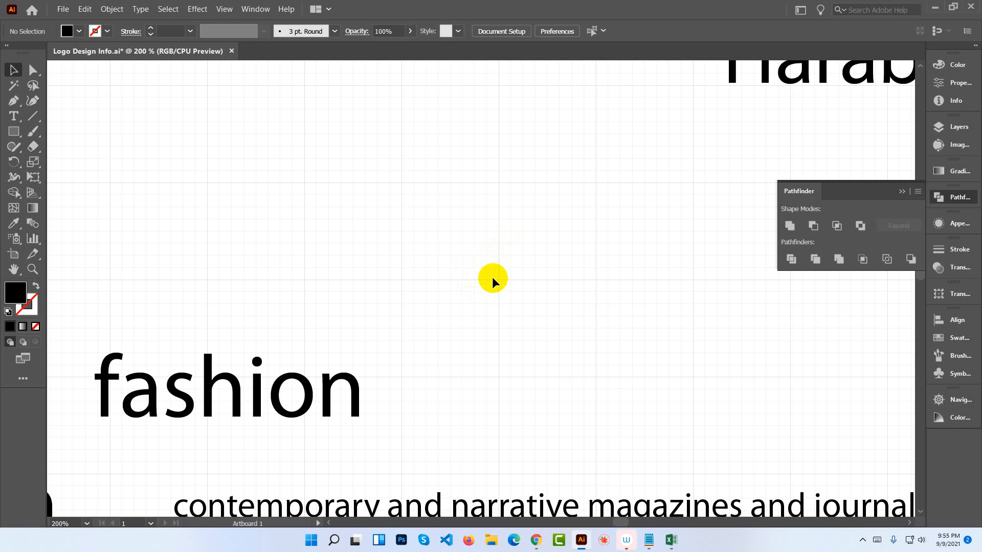
{"action": "left_click_drag", "start_coordinate": [502, 294], "coordinate": [506, 147]}
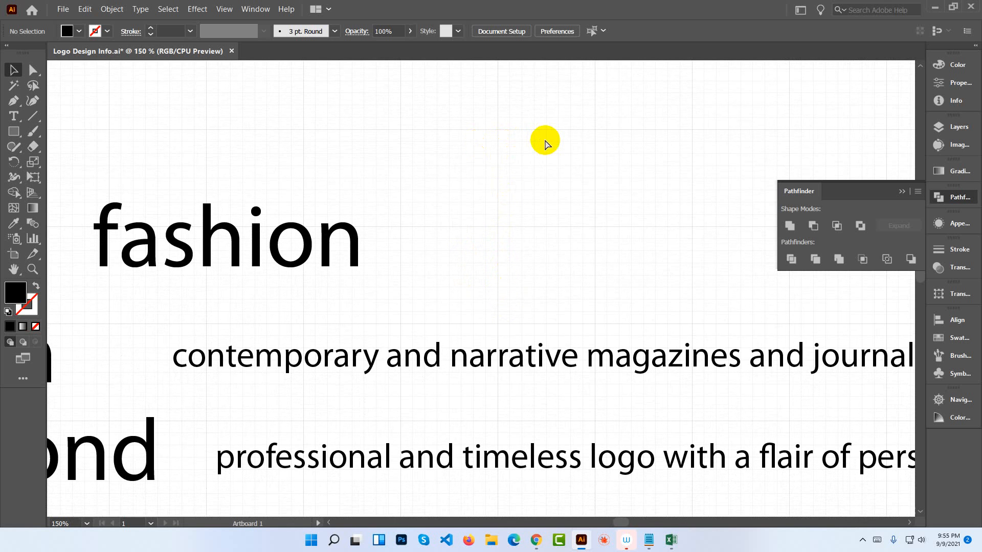
{"action": "left_click_drag", "start_coordinate": [519, 201], "coordinate": [615, 125]}
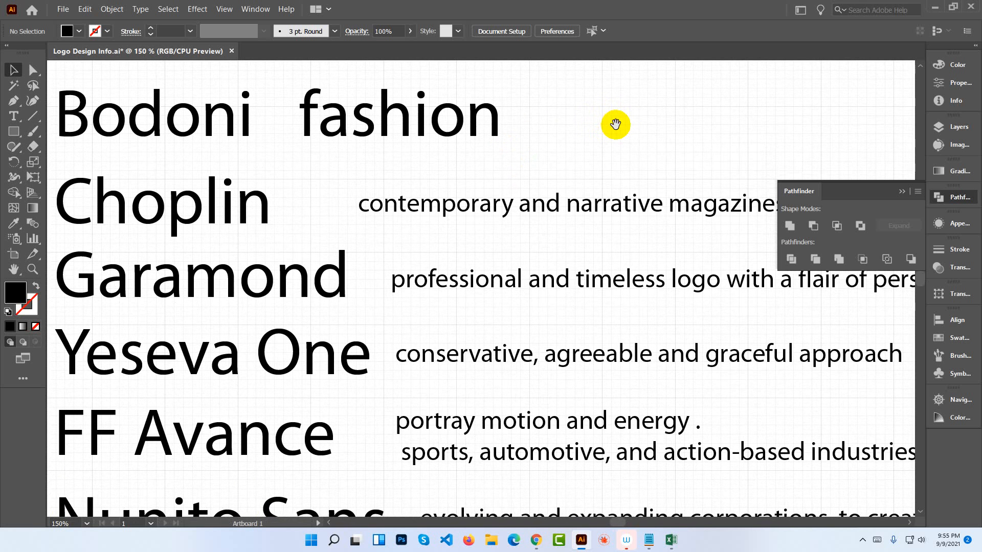
{"action": "left_click_drag", "start_coordinate": [616, 221], "coordinate": [589, 127]}
{"action": "left_click_drag", "start_coordinate": [594, 246], "coordinate": [555, 188]}
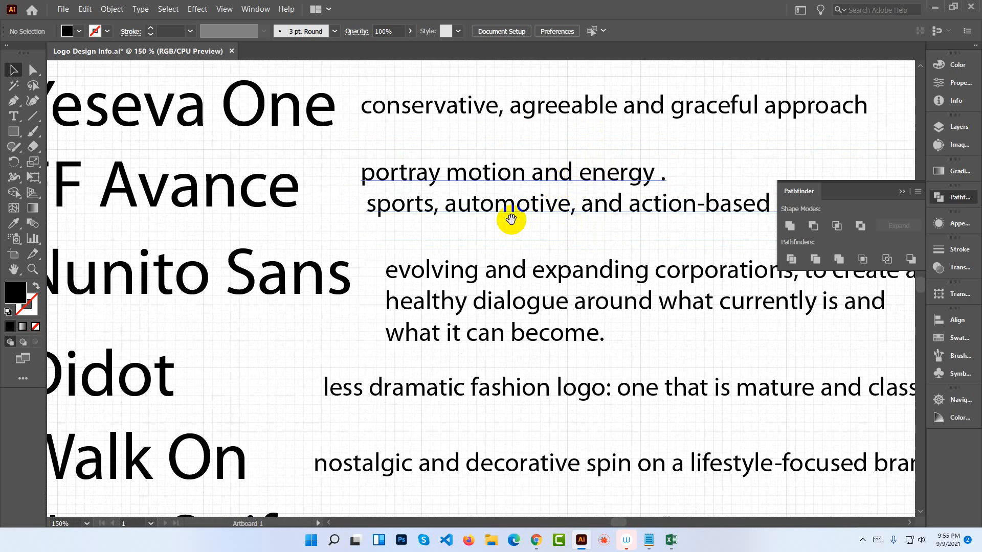
{"action": "left_click_drag", "start_coordinate": [416, 190], "coordinate": [421, 164]}
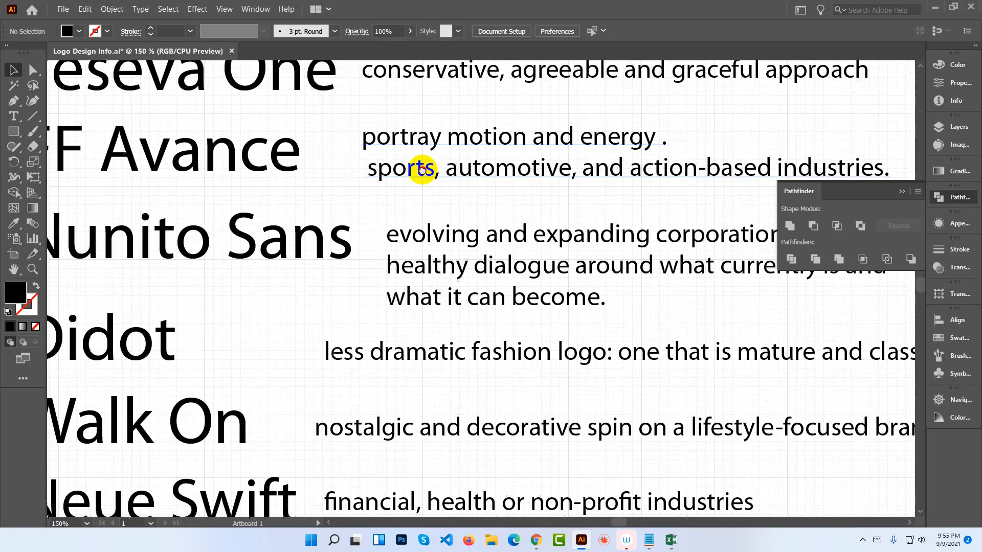
{"action": "left_click_drag", "start_coordinate": [366, 247], "coordinate": [386, 241]}
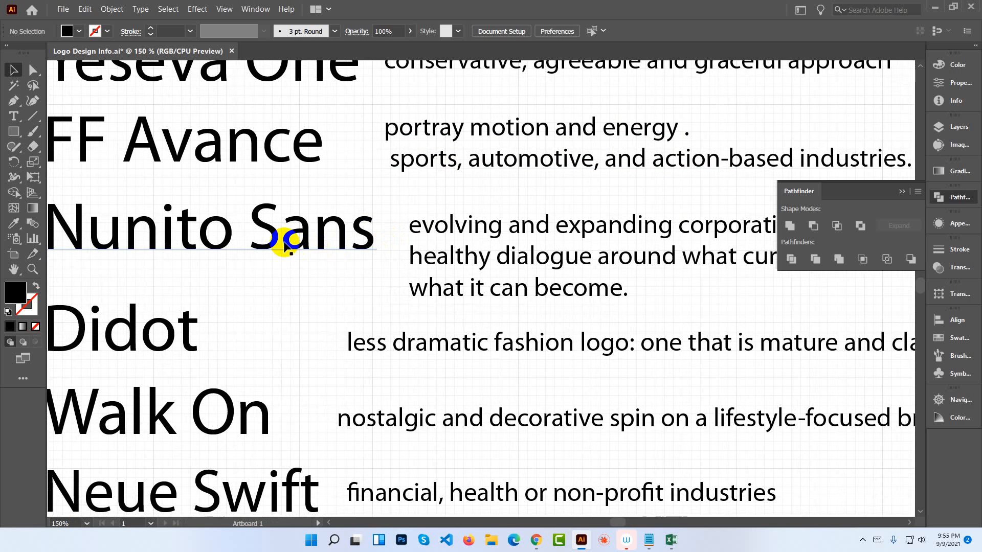
{"action": "left_click_drag", "start_coordinate": [285, 246], "coordinate": [307, 241]}
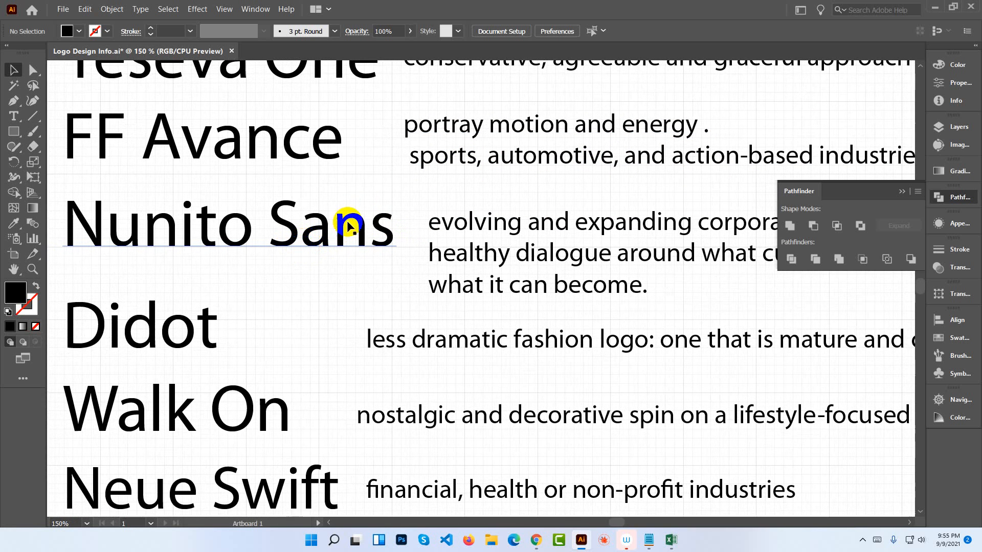
{"action": "left_click_drag", "start_coordinate": [454, 220], "coordinate": [391, 230]}
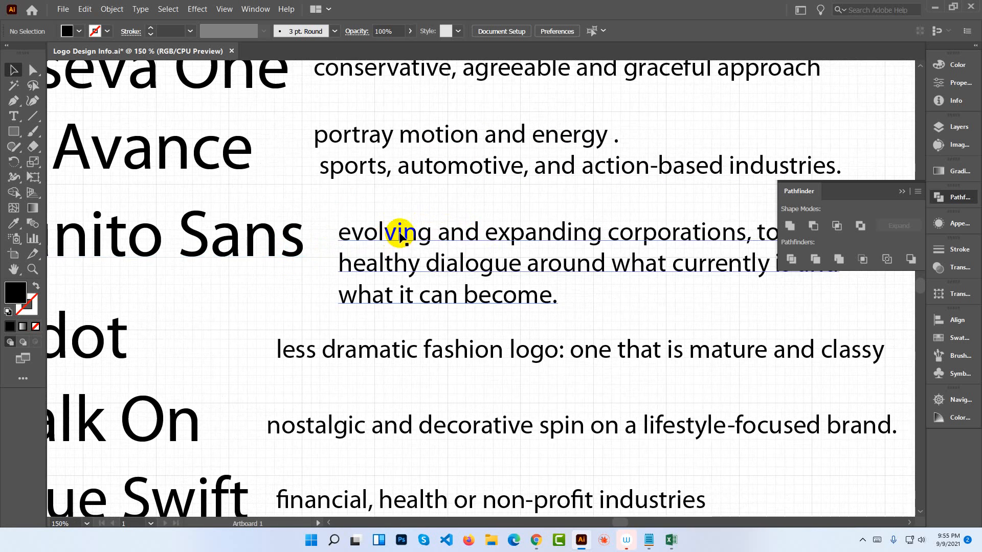
{"action": "left_click_drag", "start_coordinate": [456, 249], "coordinate": [428, 224]}
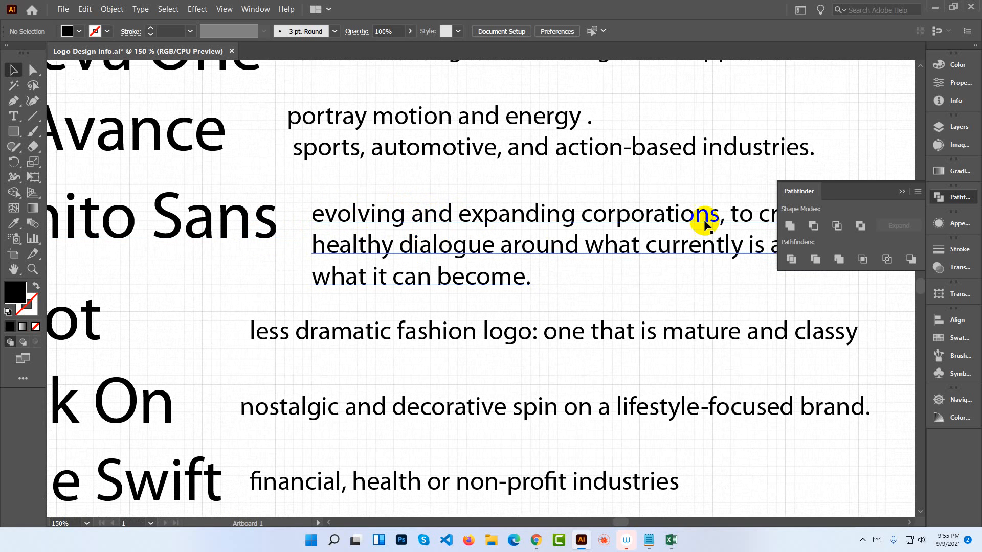
{"action": "left_click", "coordinate": [901, 191]}
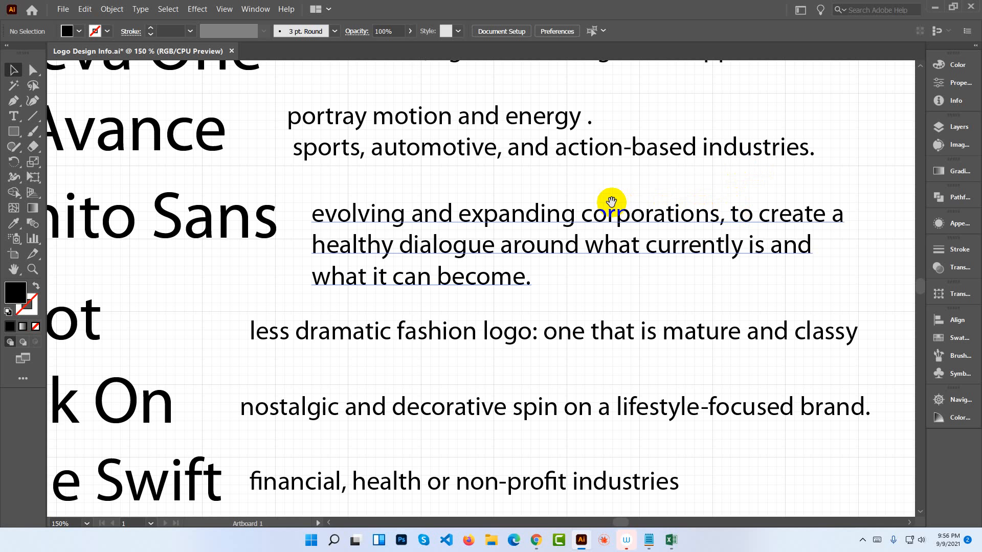
{"action": "scroll", "coordinate": [617, 209], "scroll_direction": "left", "scroll_amount": 2}
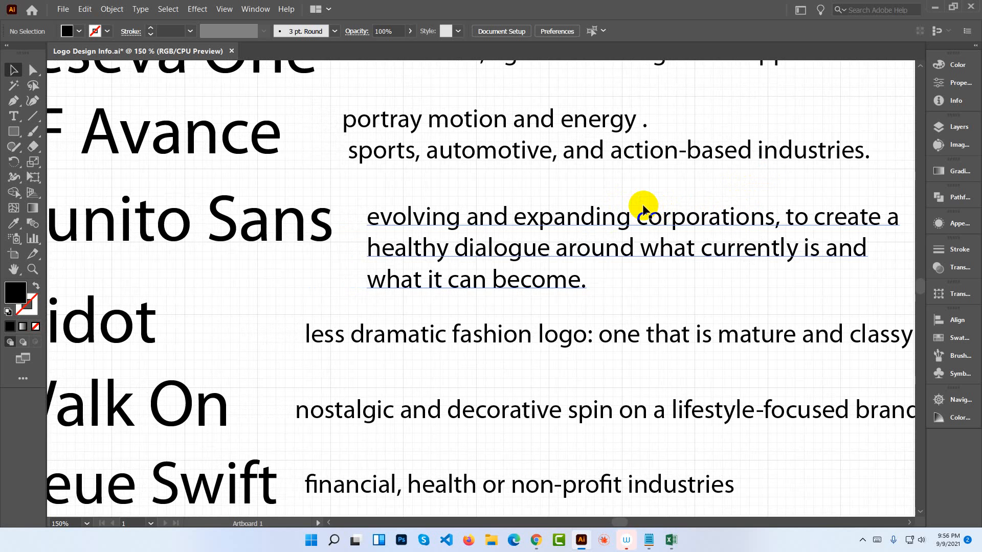